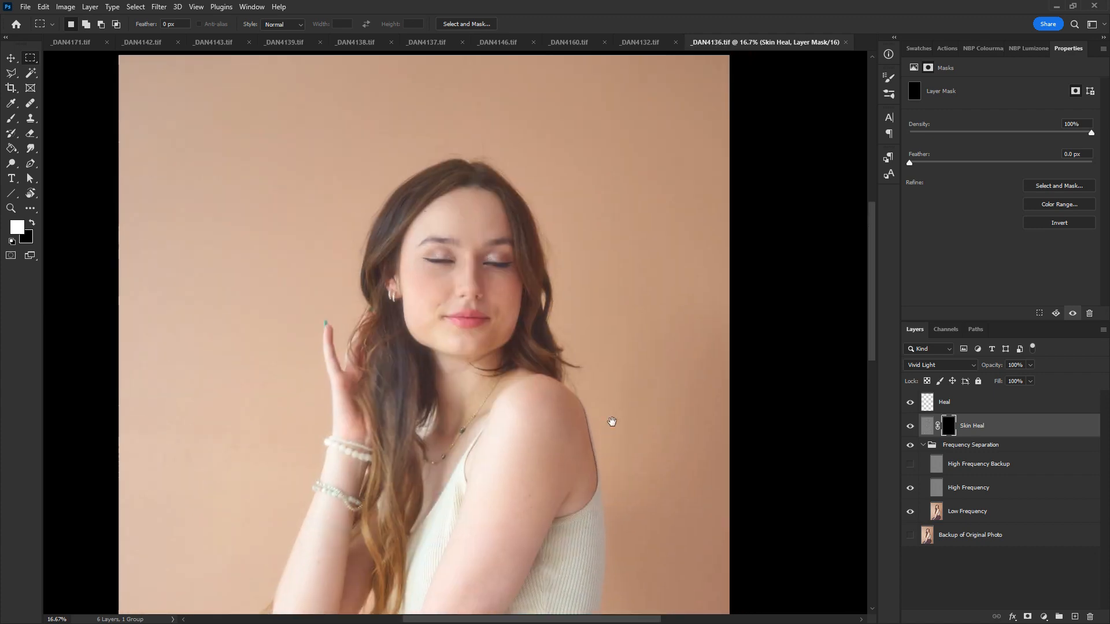
Step: Clone clean wall over the stray hairs beside the woman's face on the Heal layer with the Clone Stamp
scroll(608, 421, "up", 1)
left_click_drag(667, 237, 678, 285)
key("ctrl+minus")
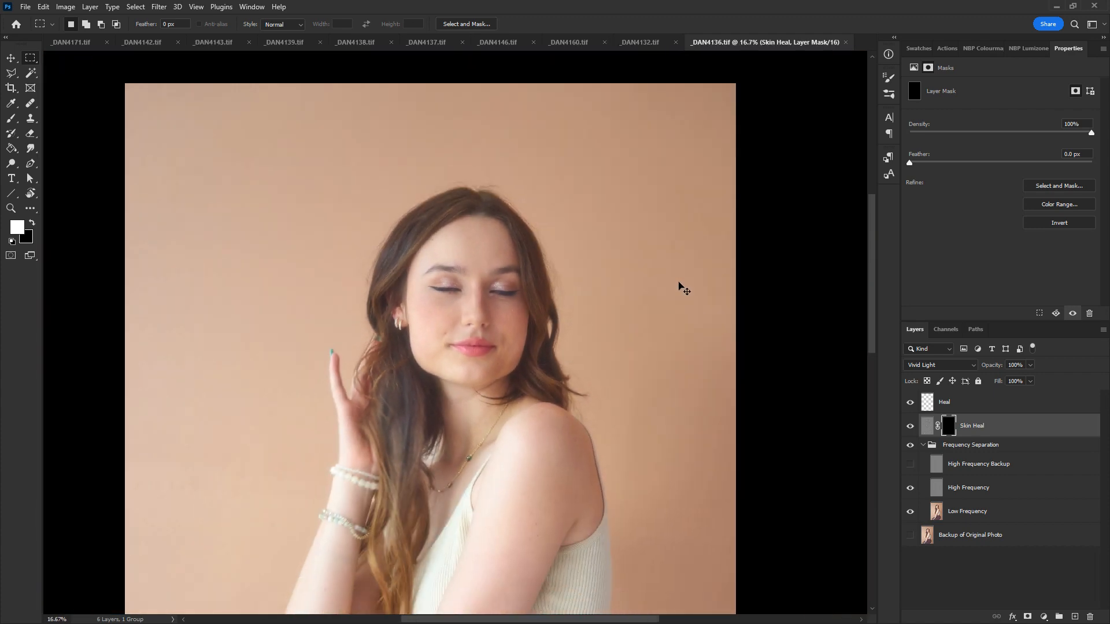
key("ctrl+plus")
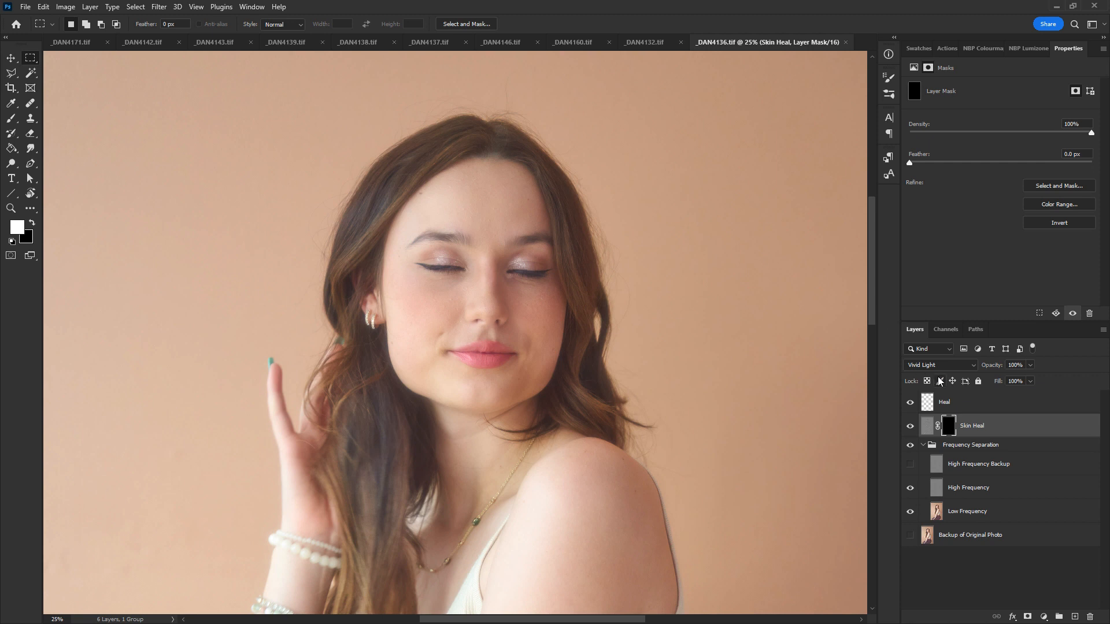
left_click(944, 406)
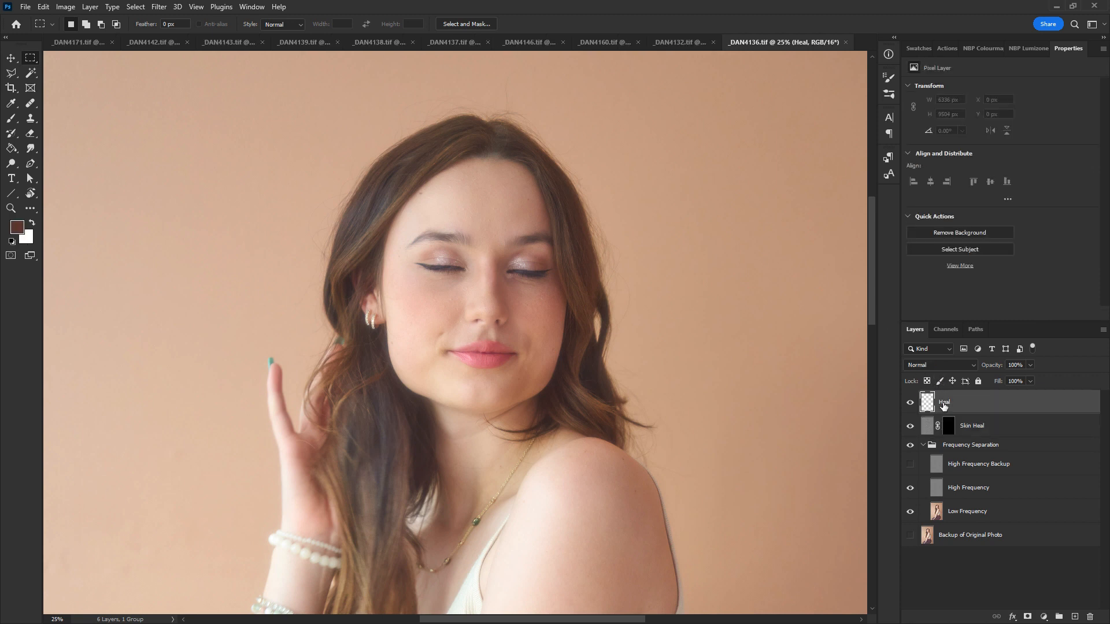
key("s")
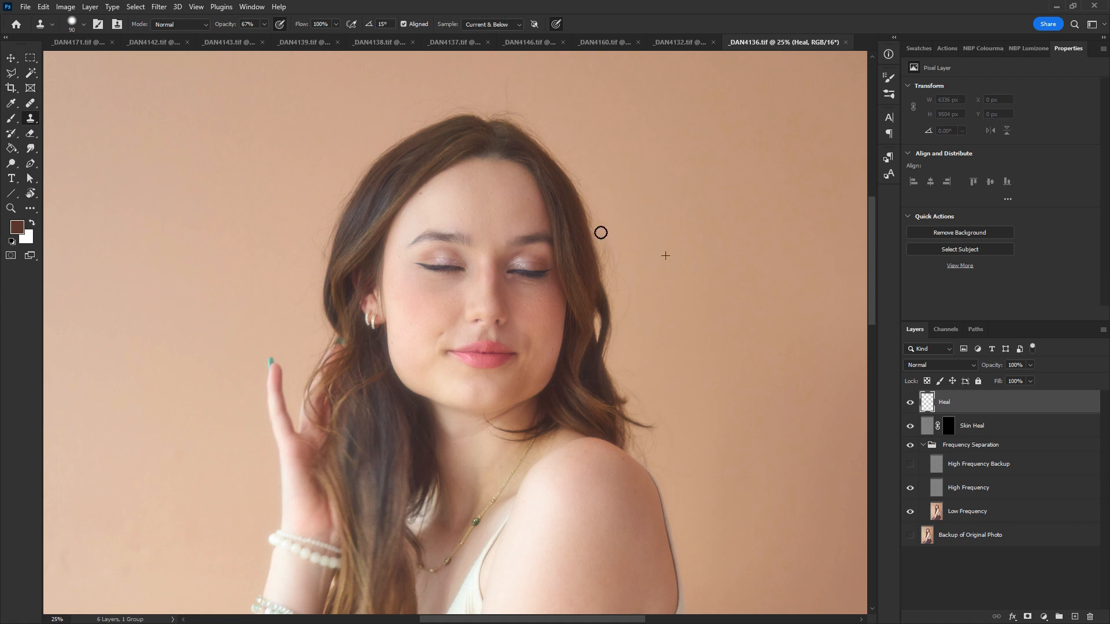
left_click_drag(611, 249, 621, 257)
left_click(662, 235, "alt")
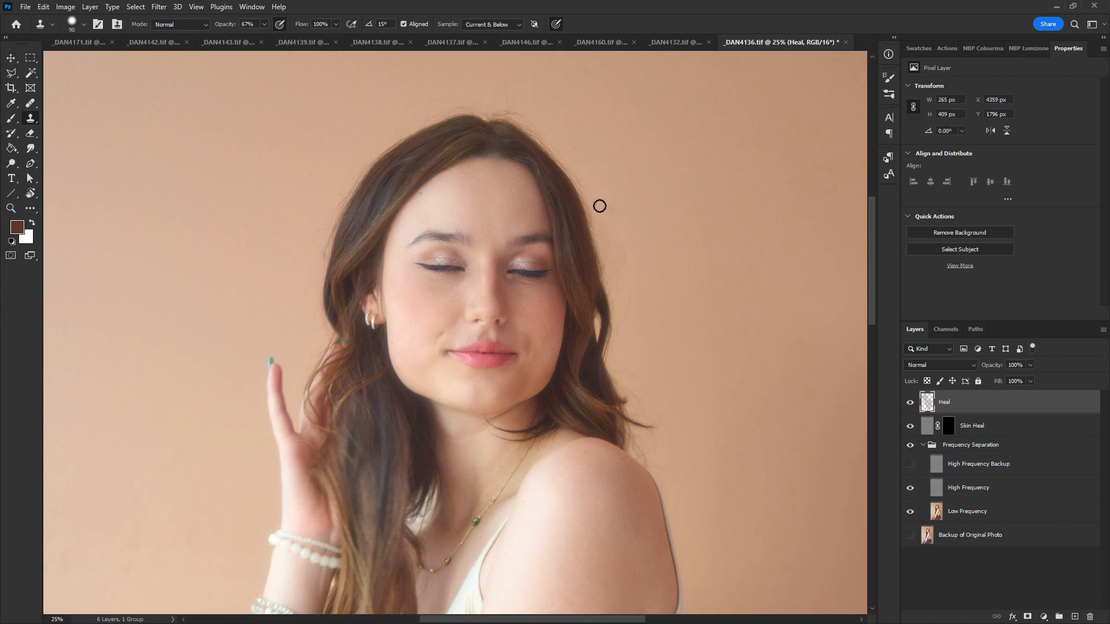
mouse_move(597, 206)
left_mouse_down()
mouse_move(581, 177)
mouse_move(610, 233)
mouse_move(617, 292)
mouse_move(591, 208)
mouse_move(615, 300)
mouse_move(622, 293)
mouse_move(633, 308)
mouse_move(601, 223)
left_mouse_up()
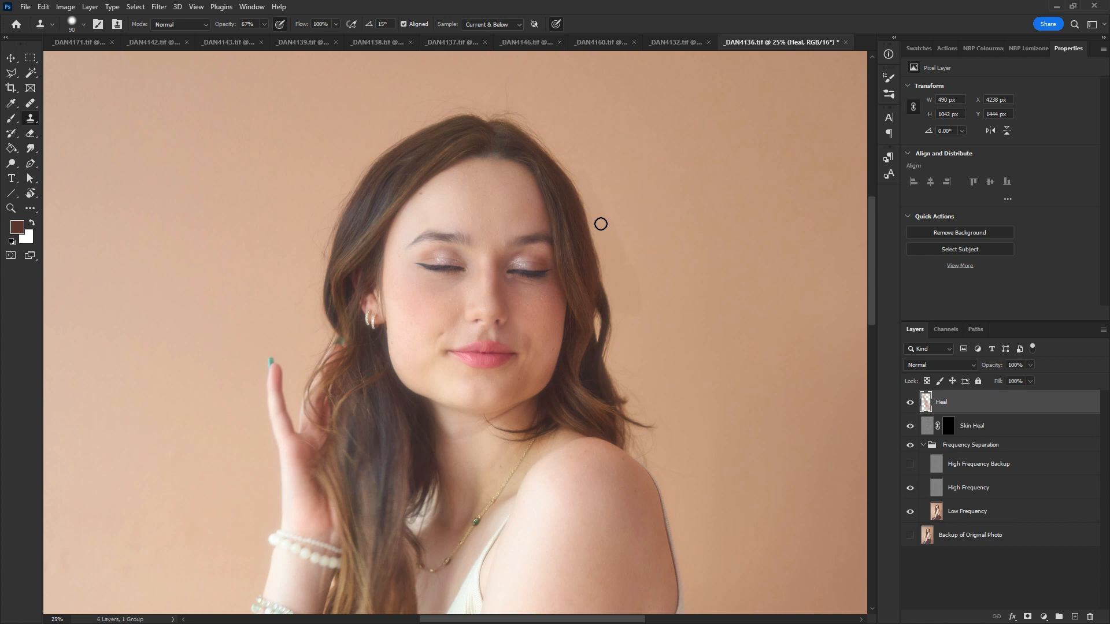
Step: Create a new layer above Heal and smooth the cloned wall along the hair edge with the Healing Brush
key("j")
left_click(1074, 617)
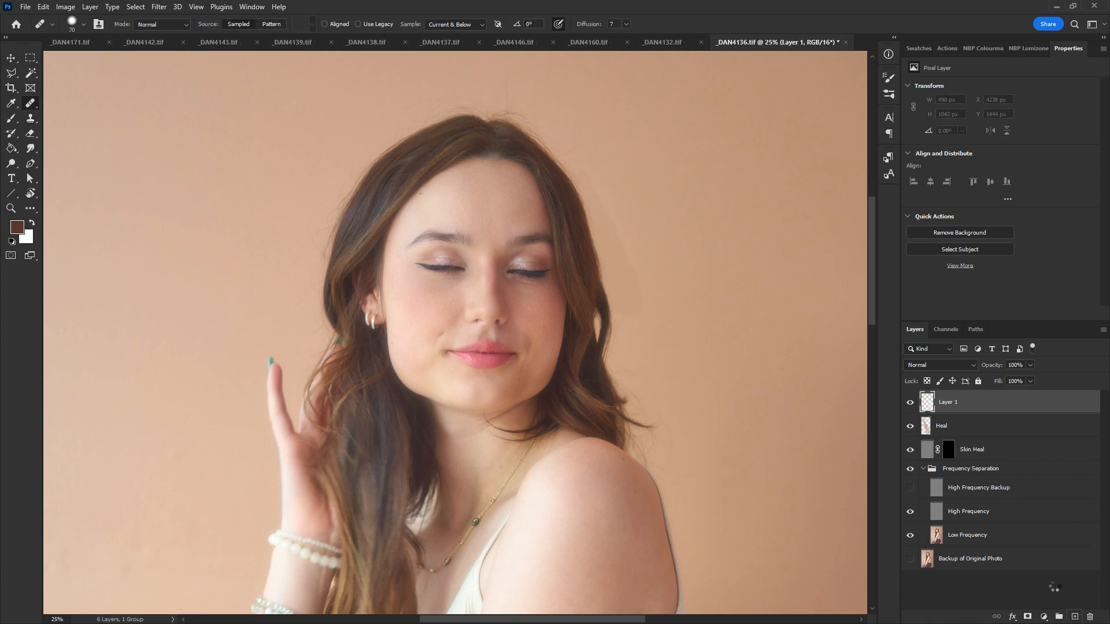
left_click(670, 196, "alt")
mouse_move(594, 180)
left_mouse_down()
mouse_move(631, 268)
mouse_move(631, 324)
mouse_move(620, 312)
mouse_move(632, 299)
mouse_move(608, 257)
mouse_move(652, 211)
mouse_move(627, 316)
mouse_move(621, 249)
mouse_move(608, 233)
mouse_move(611, 260)
left_mouse_up()
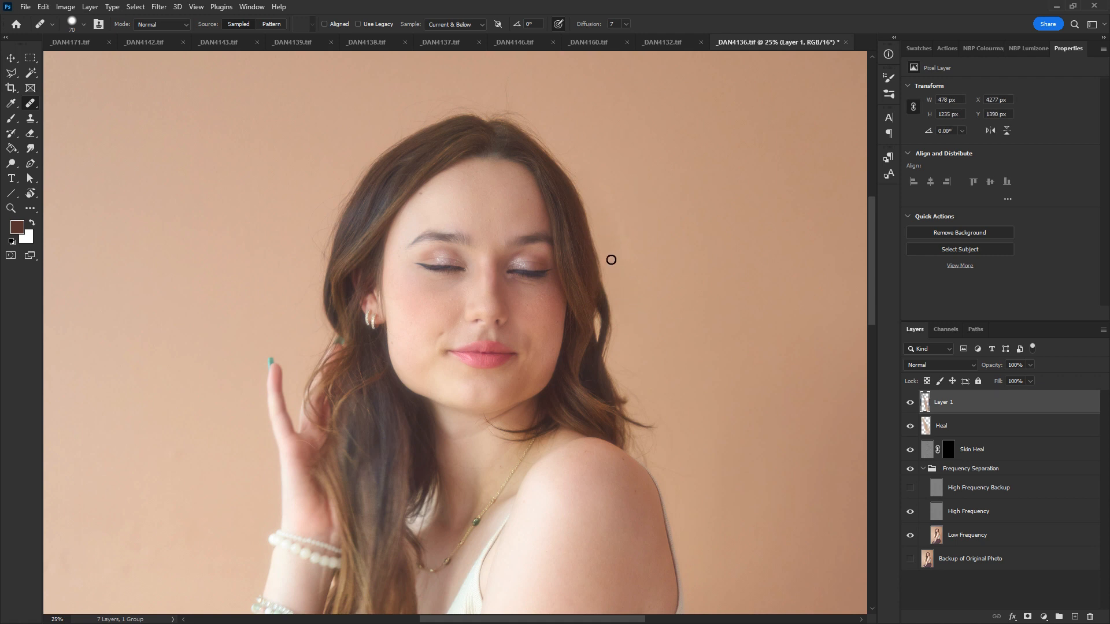
Step: Close _DAN4136.tif and save its changes
key("ctrl+minus")
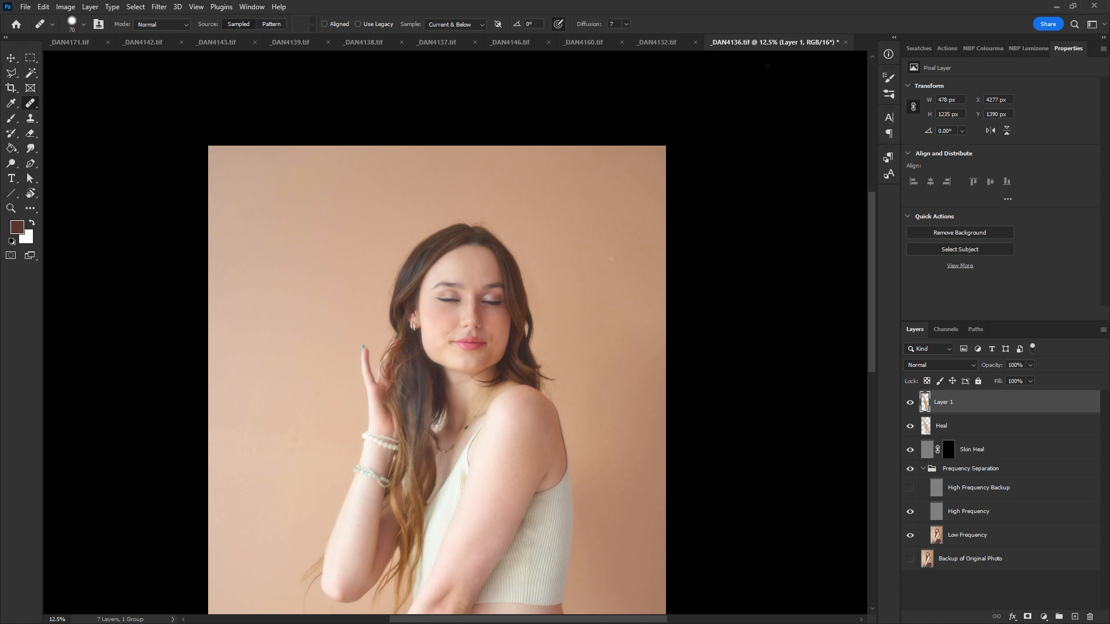
left_click(846, 43)
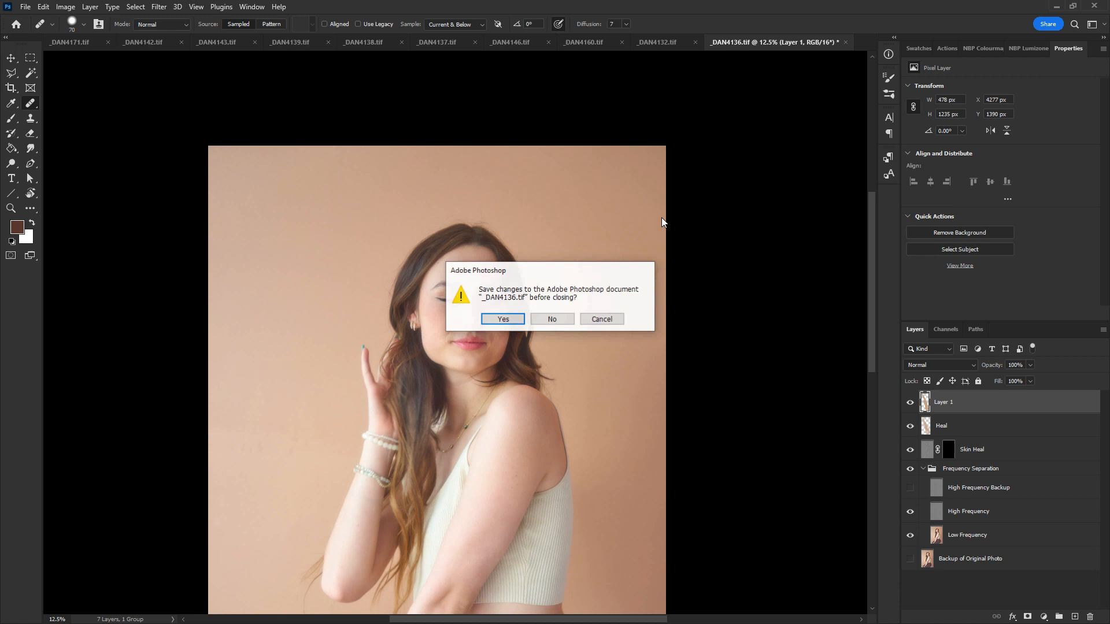
left_click(507, 324)
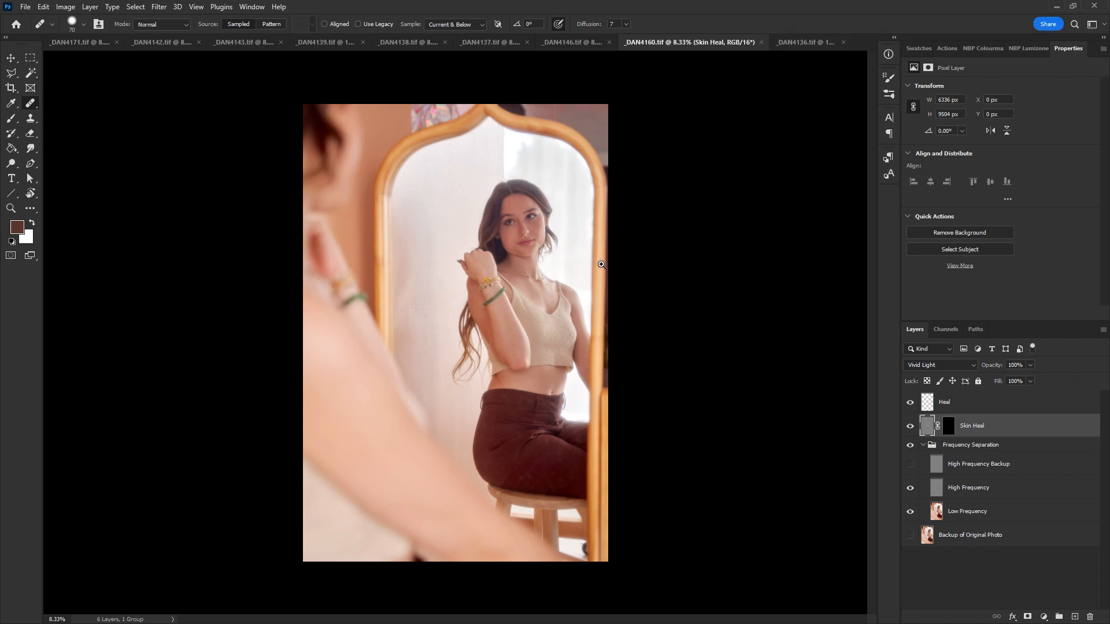
Step: Collapse the Frequency Separation group in _DAN4160.tif and make Heal the active layer
key("z")
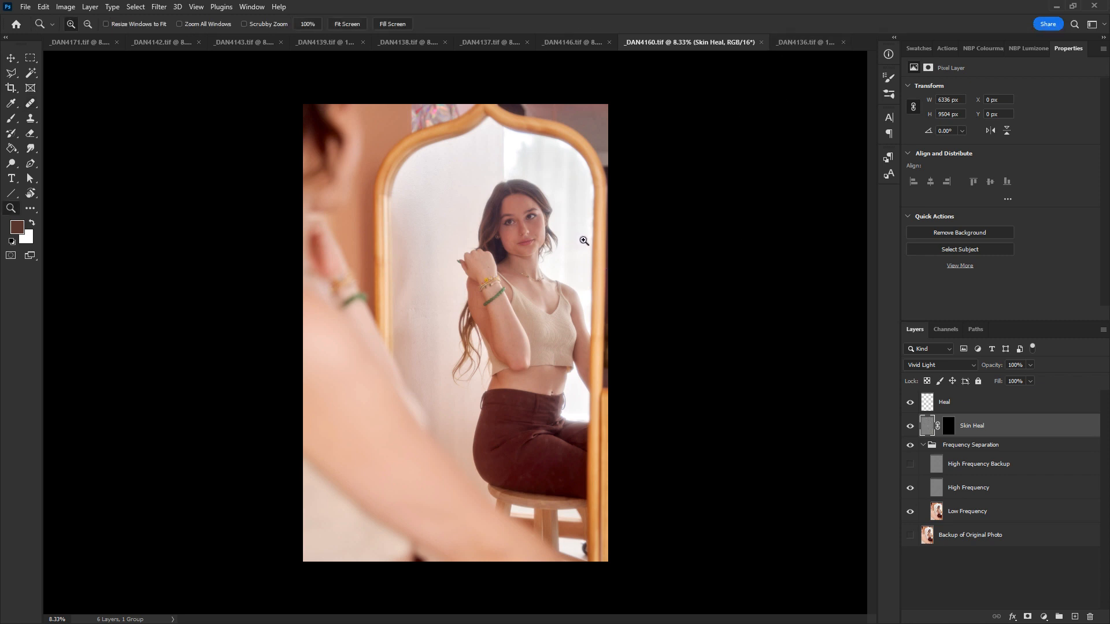
left_click(584, 240)
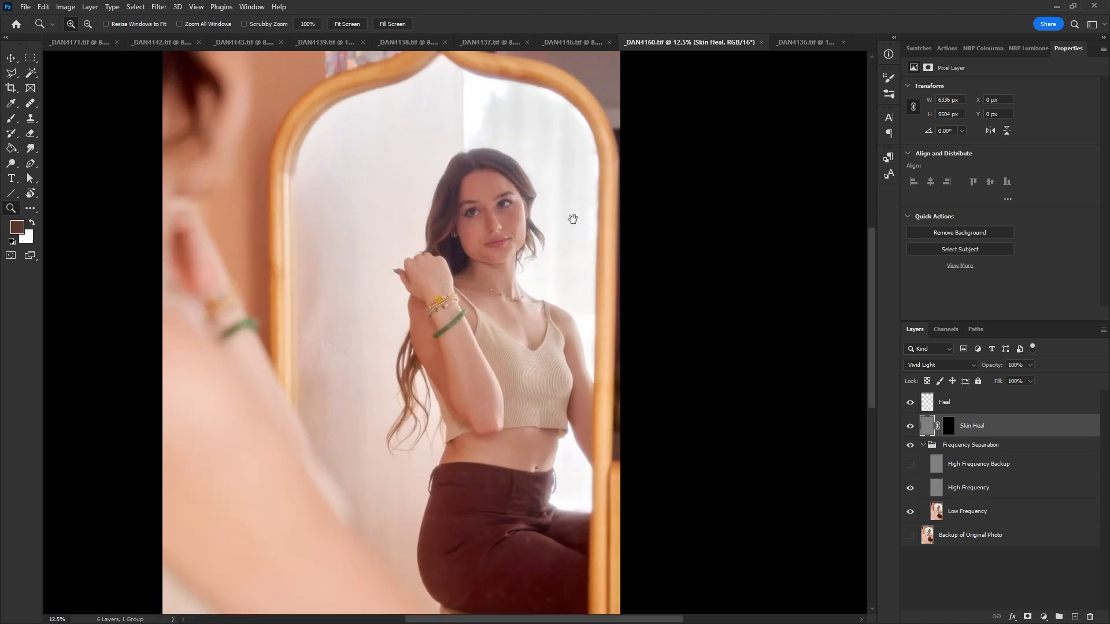
left_click_drag(573, 218, 569, 328)
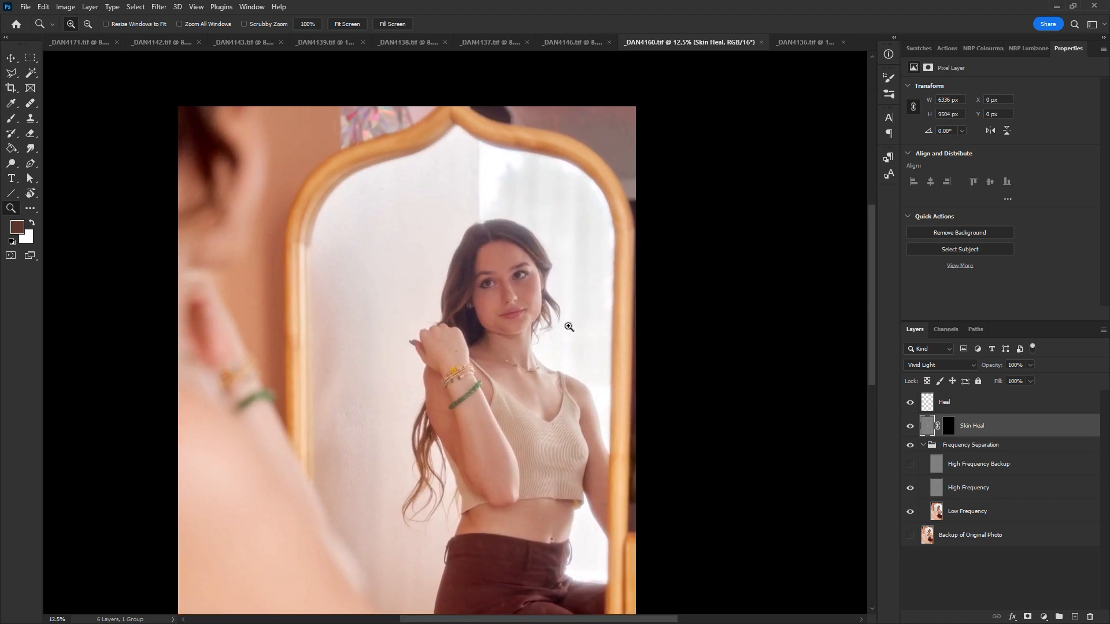
left_click(923, 445)
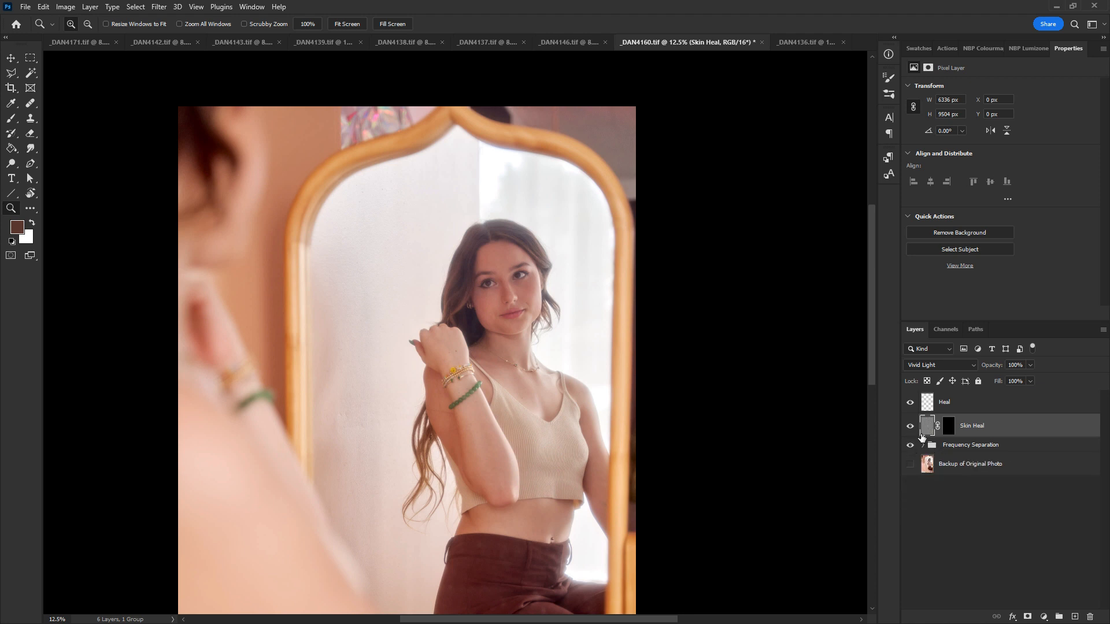
left_click(958, 404)
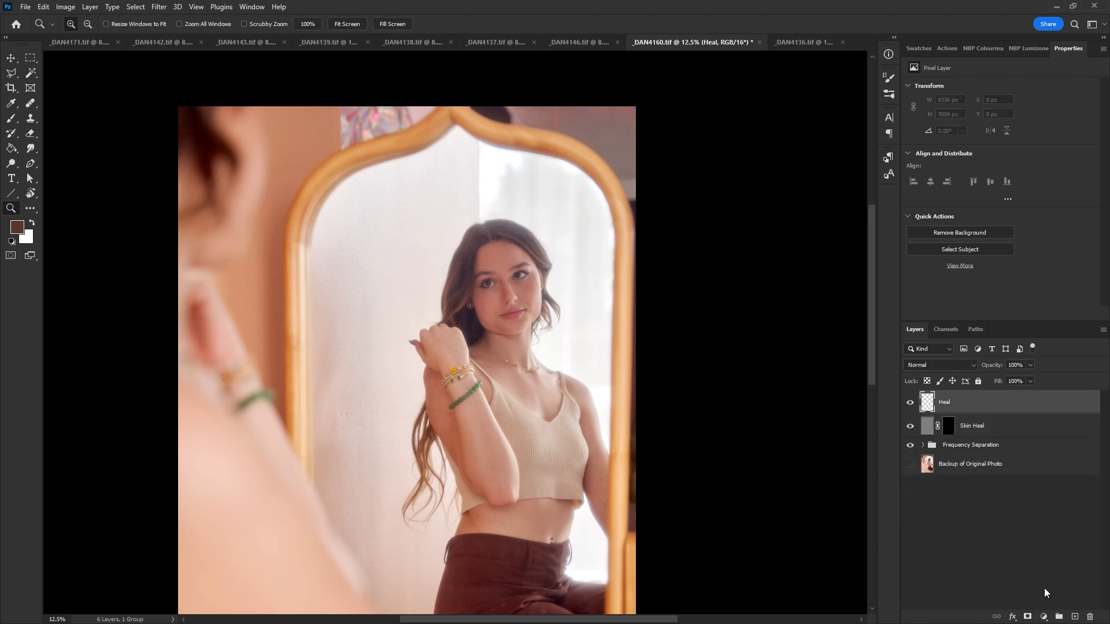
left_click(1071, 615)
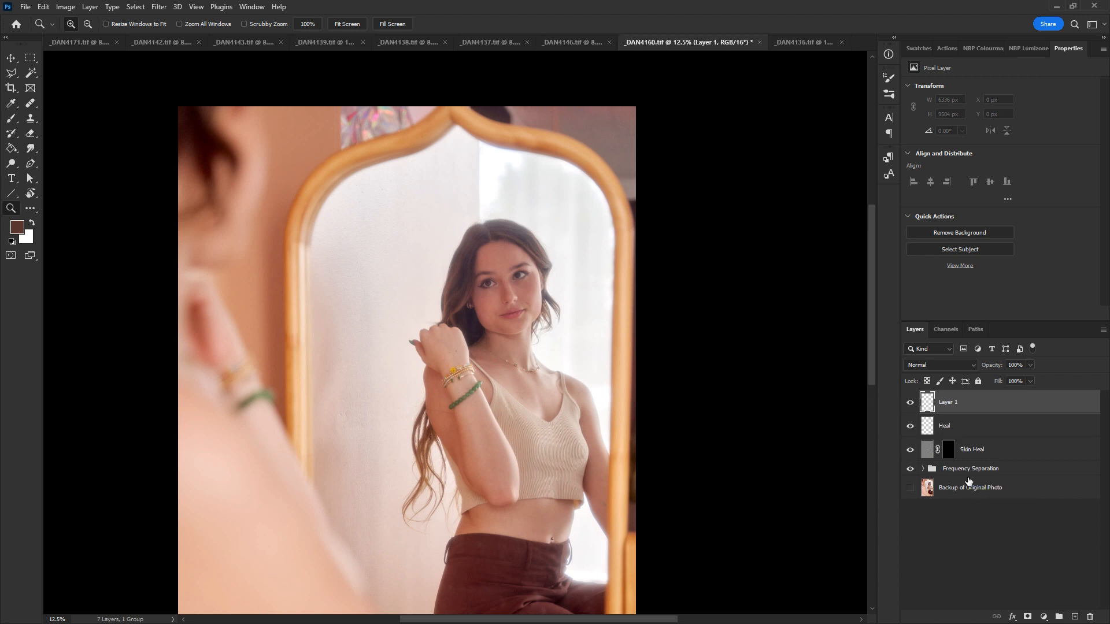
key("ctrl+z")
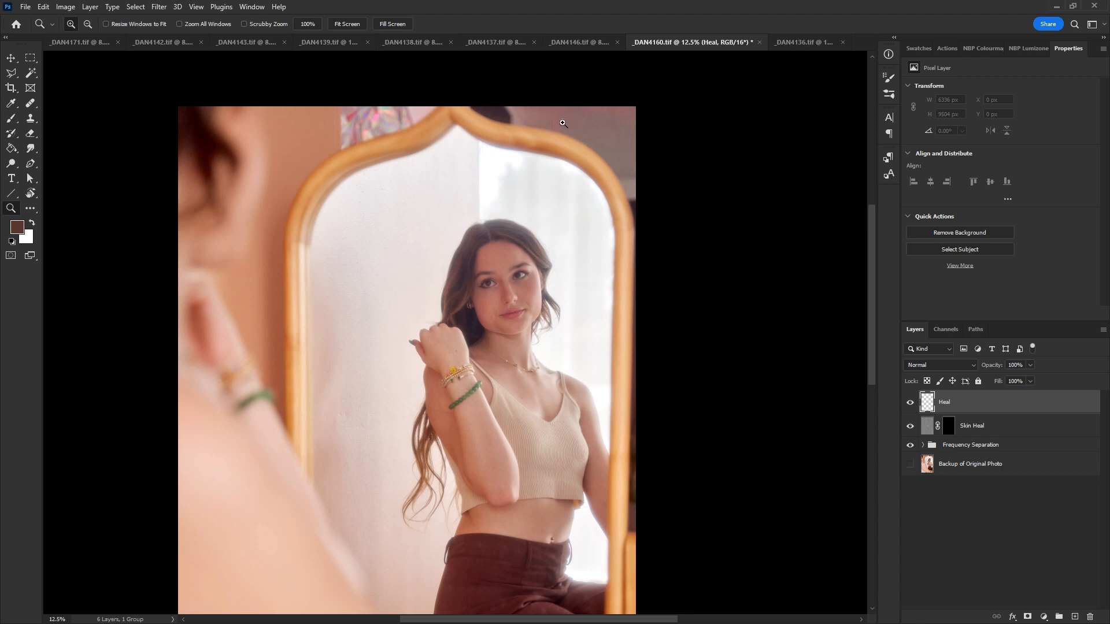
Step: Select the dark background between the mirror's peak and the photo's right edge with the Magnetic Lasso, following the wooden frame
key("l")
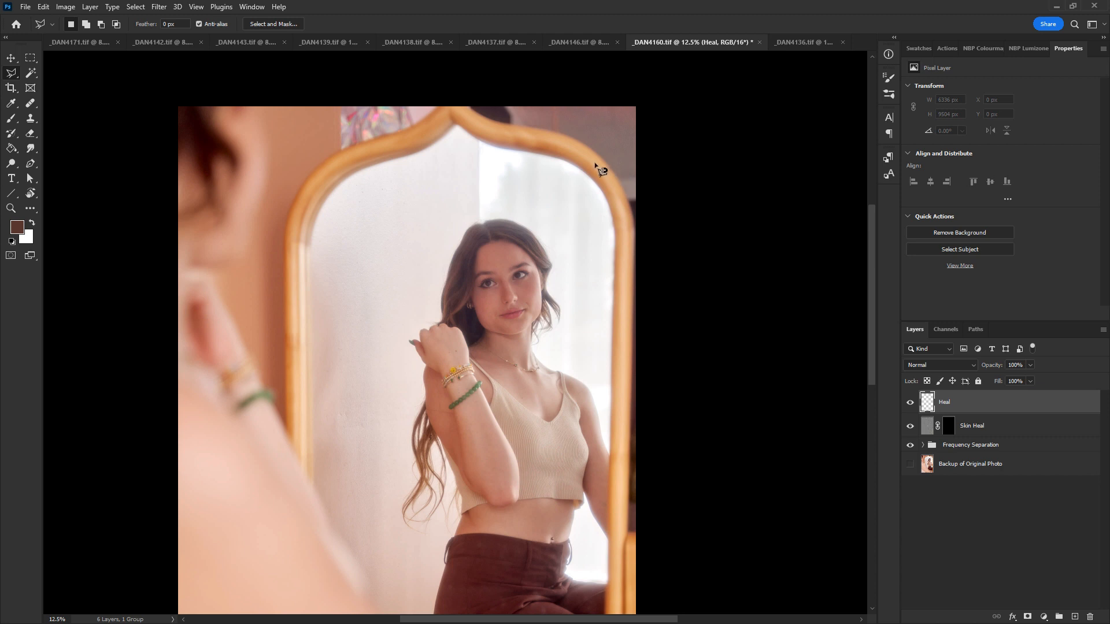
key("shift+l")
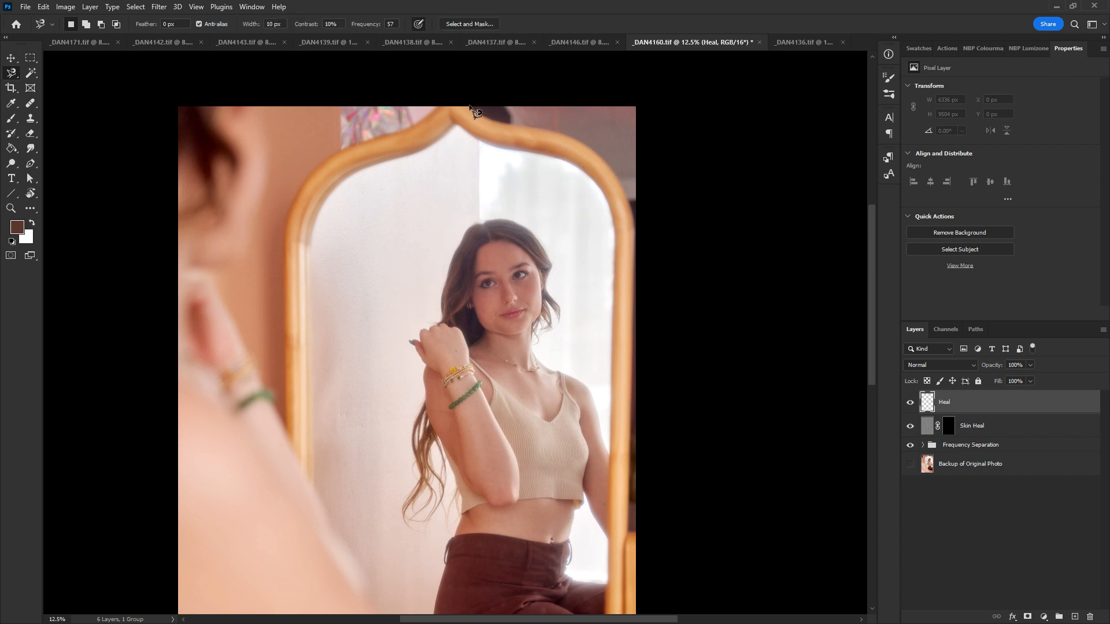
left_click(469, 107)
scroll(521, 145, "up", 5)
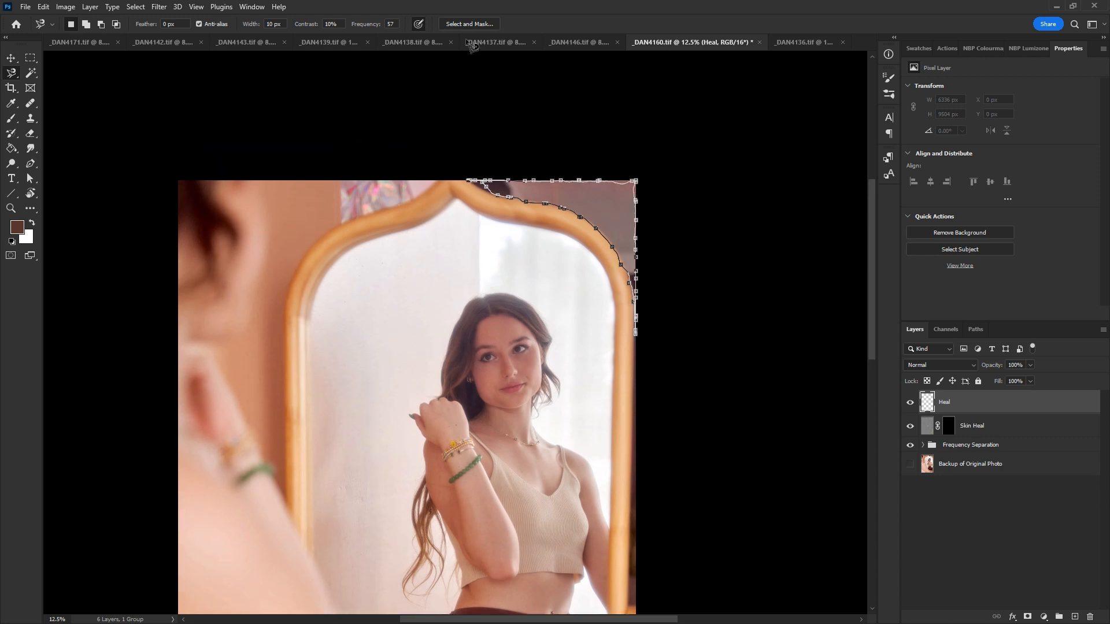
left_click(470, 319)
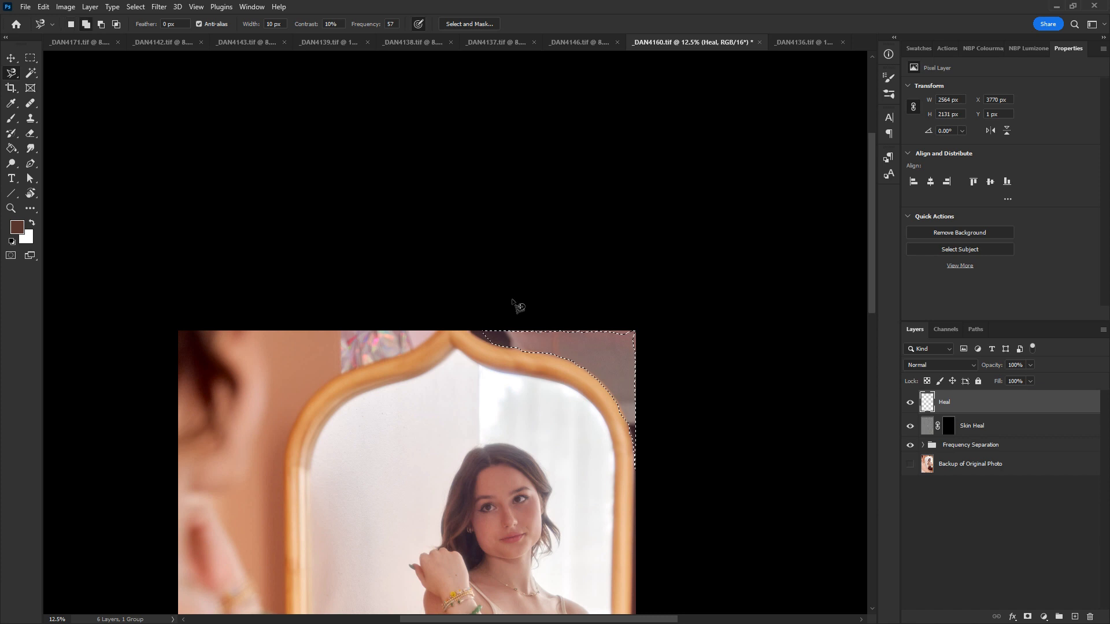
Step: Extend the selection to the photo's top edge with the Lasso and add the patterned area left of the mirror's peak
key("shift+l")
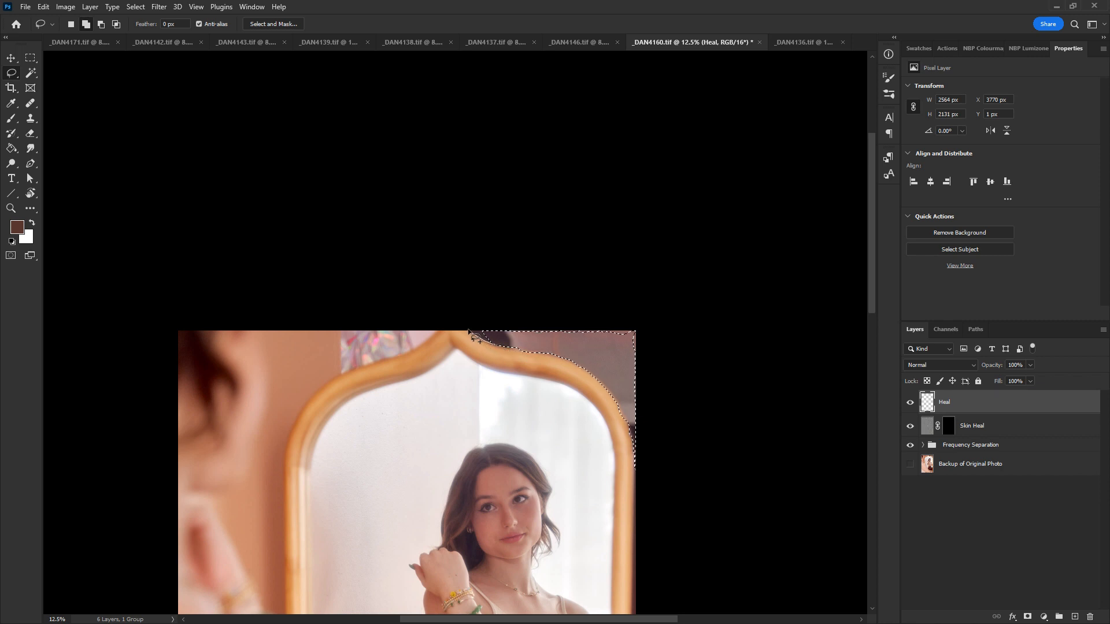
left_click_drag(468, 330, 500, 323)
left_click_drag(502, 269, 501, 269)
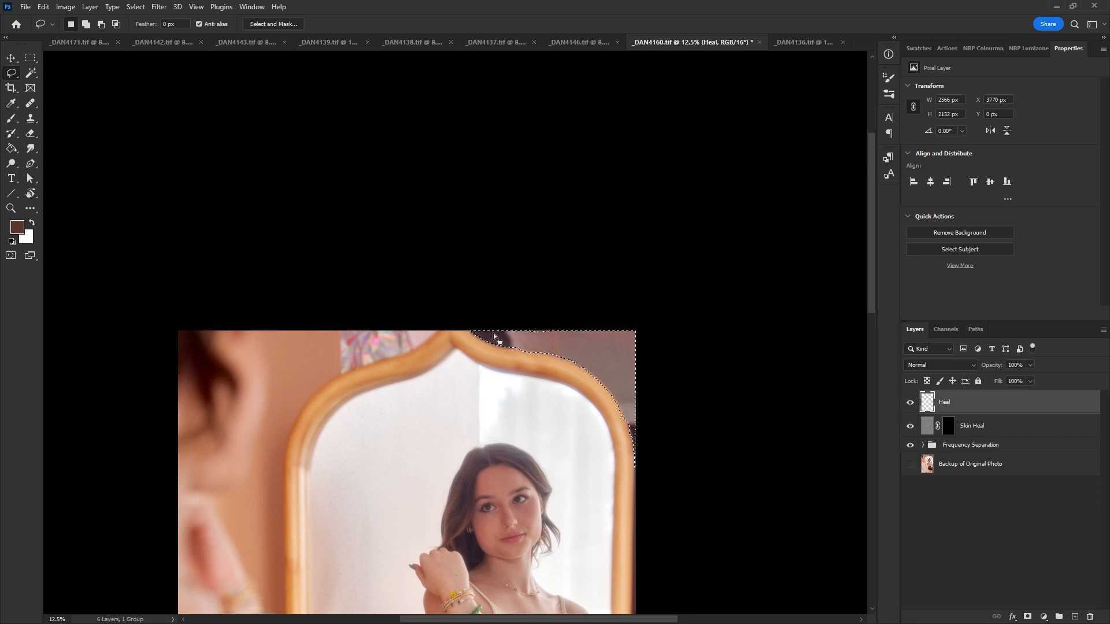
left_click_drag(339, 331, 340, 370)
left_click_drag(444, 327, 333, 310)
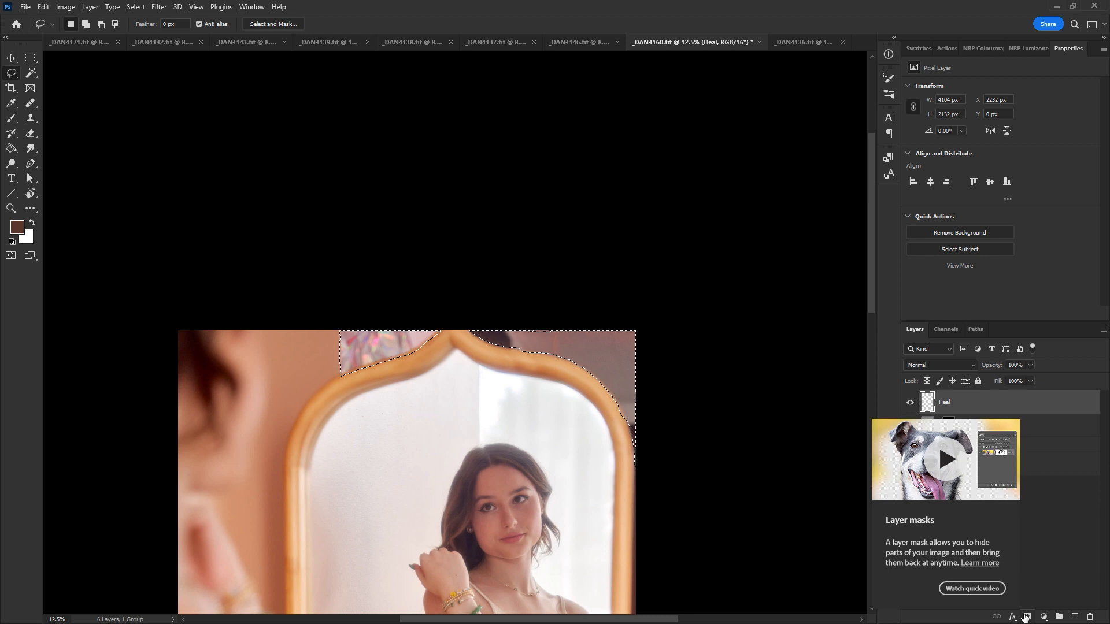
Step: Fill the selection on the Heal layer with the brown foreground colour, deselect, and hide the layer
key("alt+BackSpace")
key("ctrl+d")
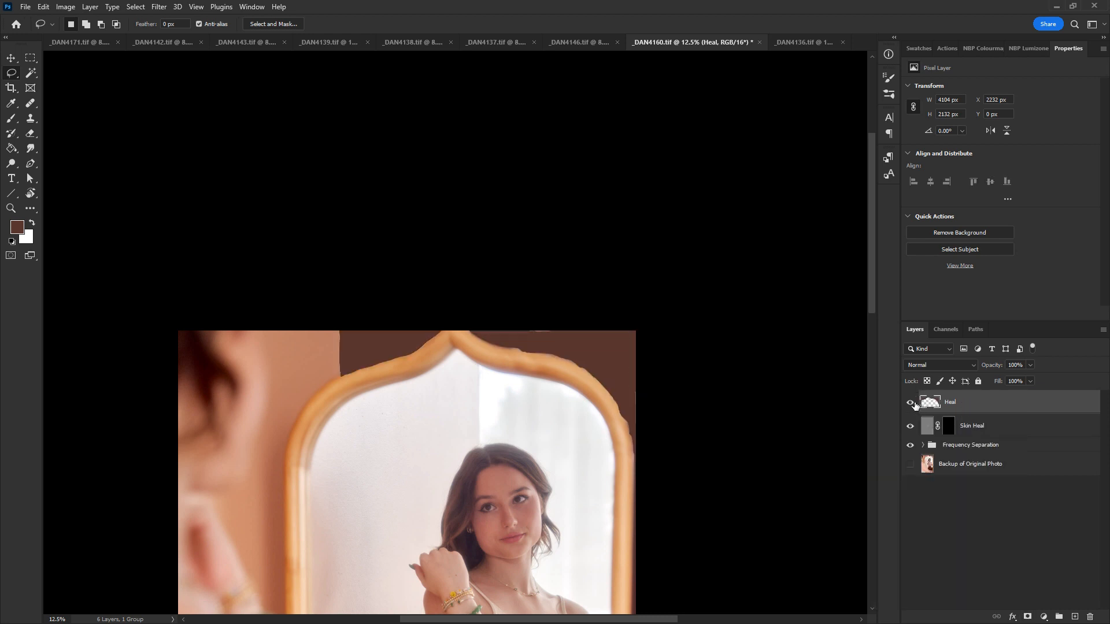
left_click(910, 404)
Step: Load the Heal layer's filled shape as a selection and create a new layer above Skin Heal
left_click(973, 469)
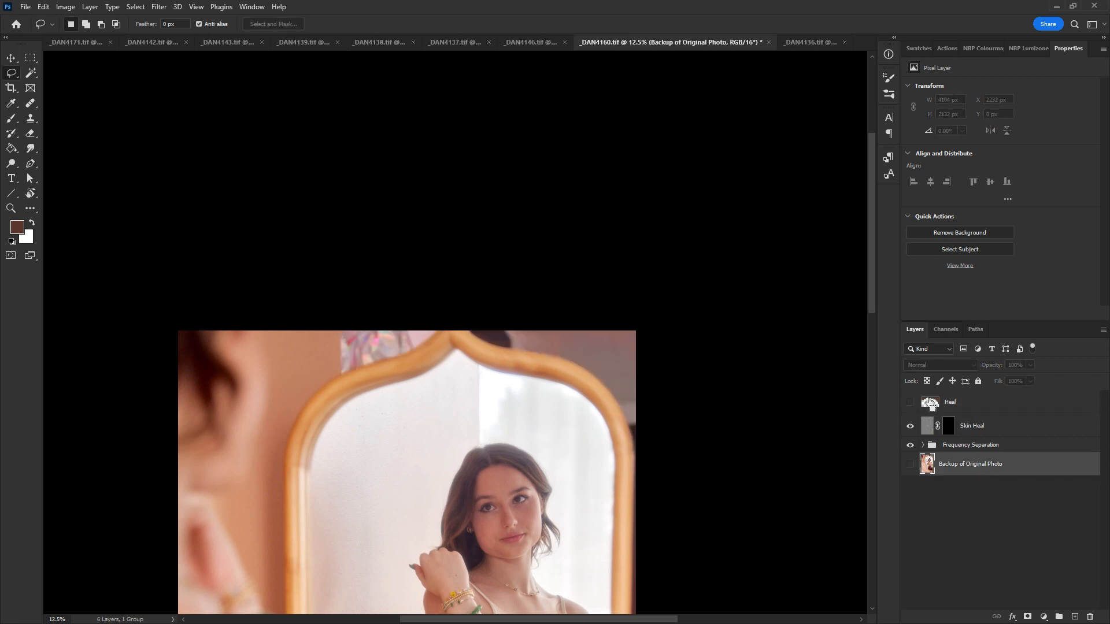
left_click(925, 405, "ctrl")
left_click(971, 429)
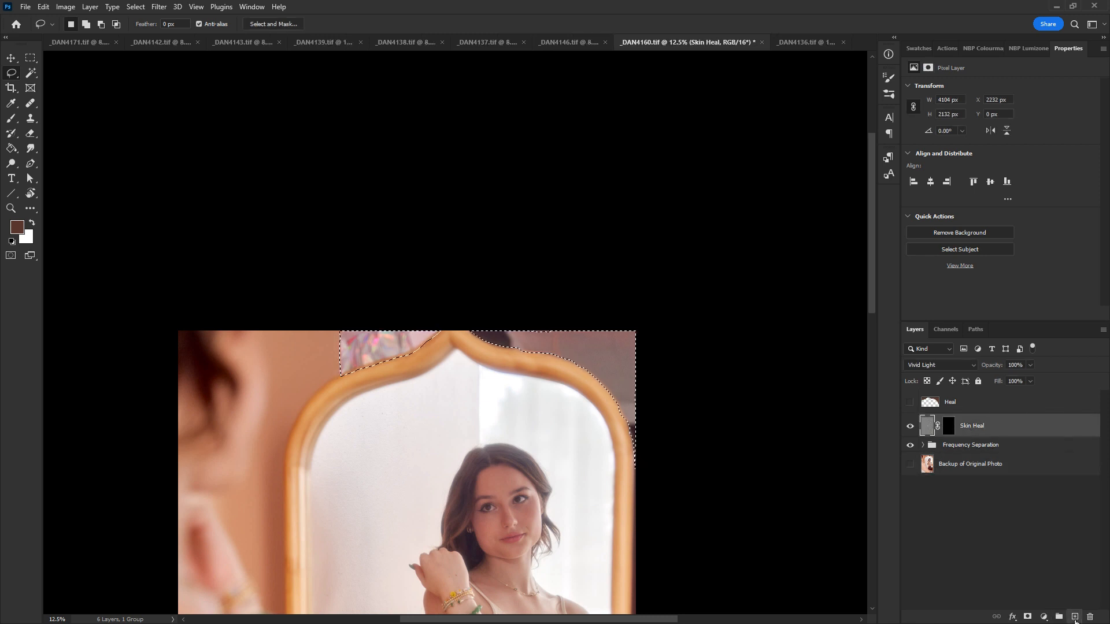
key("ctrl+shift+alt+n")
Step: Content-Aware Fill the selection onto a new layer, excluding the mirror and its frame so only the plain wall is sampled
left_click(43, 7)
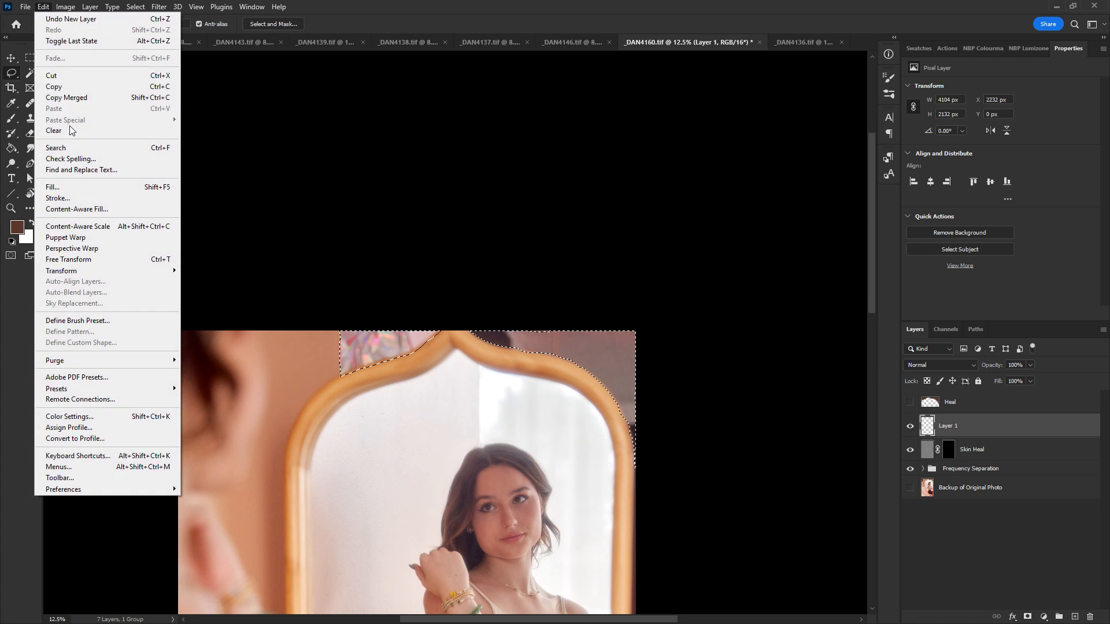
left_click(83, 210)
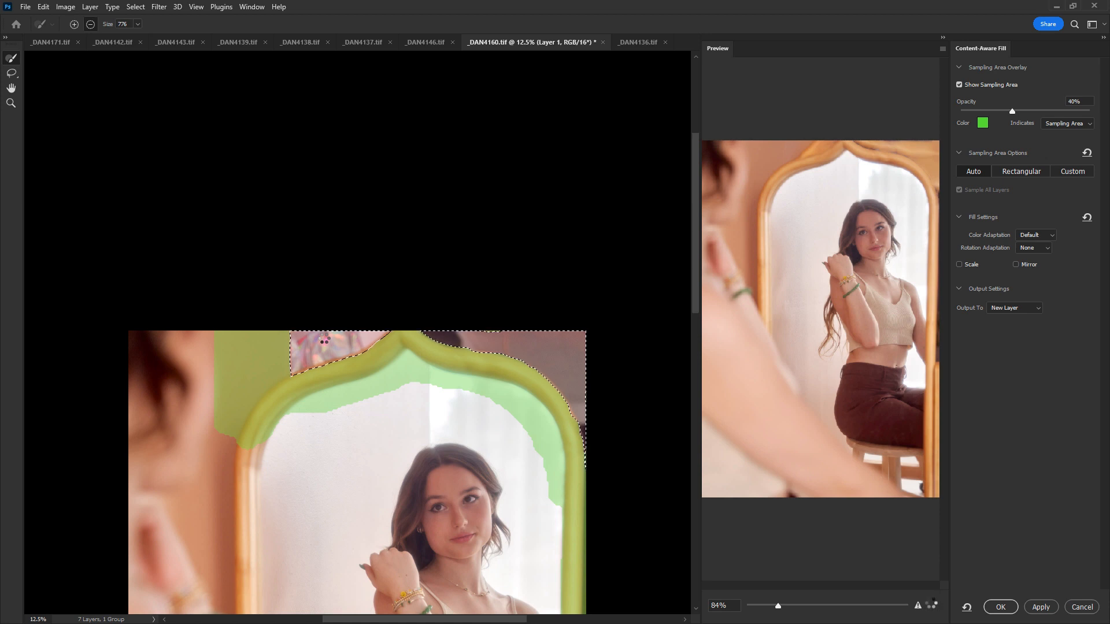
mouse_move(397, 351)
left_mouse_down()
mouse_move(478, 372)
mouse_move(555, 419)
mouse_move(569, 527)
left_mouse_up()
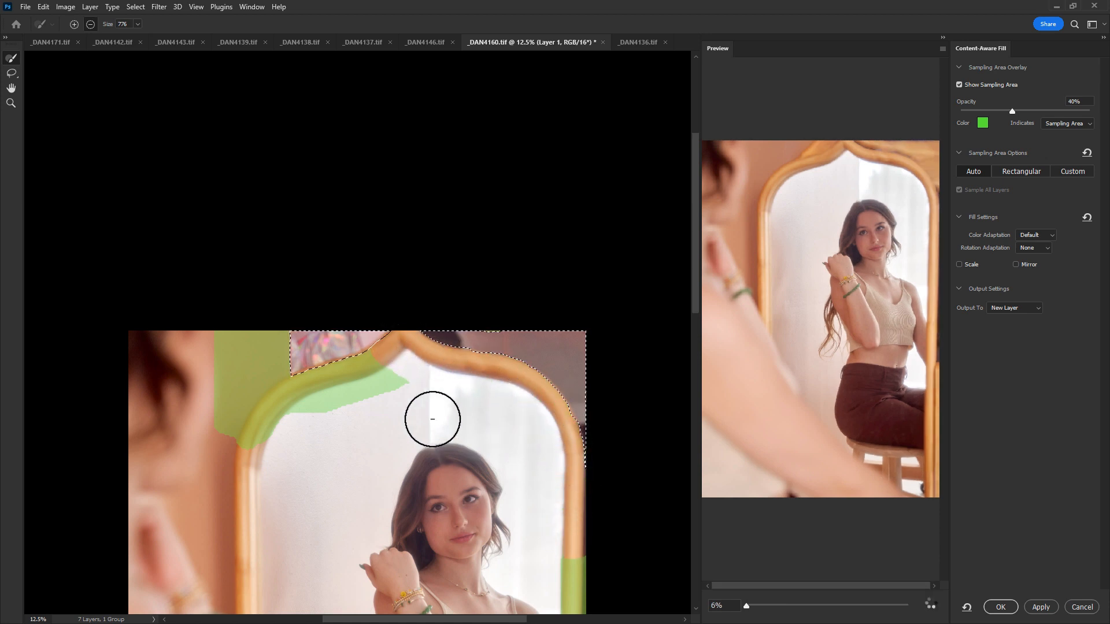
mouse_move(433, 419)
left_mouse_down()
mouse_move(361, 373)
mouse_move(268, 435)
left_mouse_up()
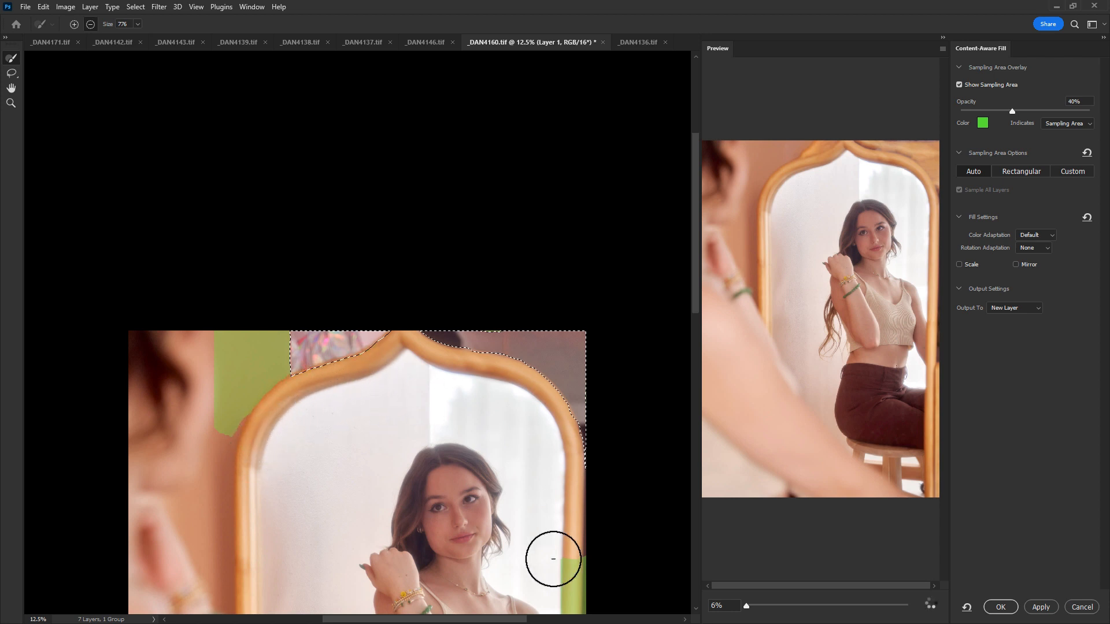
left_click_drag(554, 559, 570, 604)
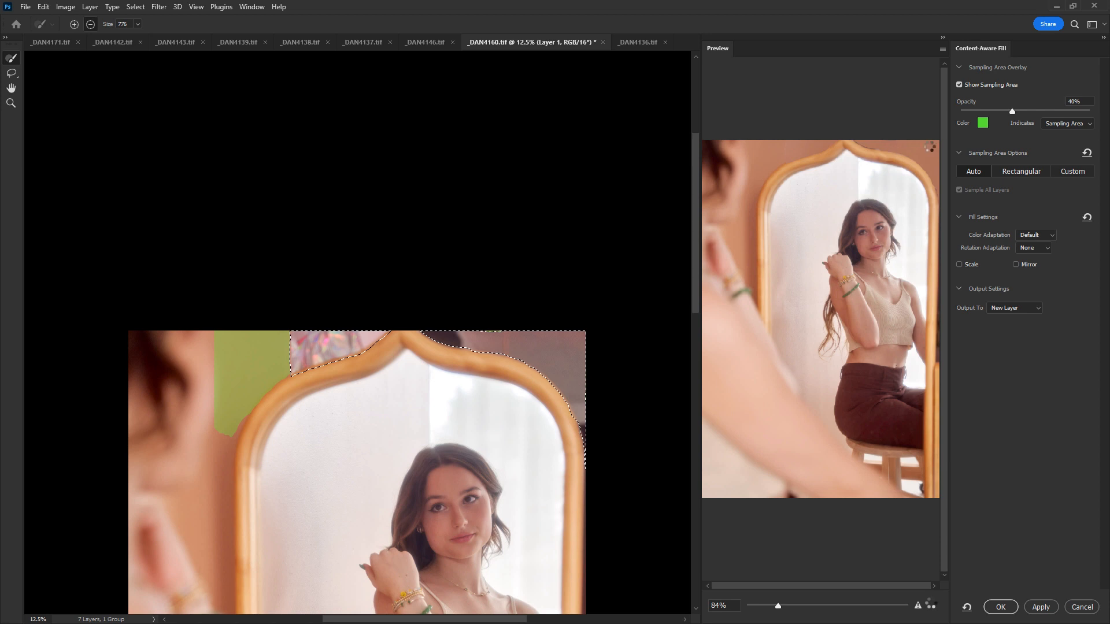
left_click(1001, 606)
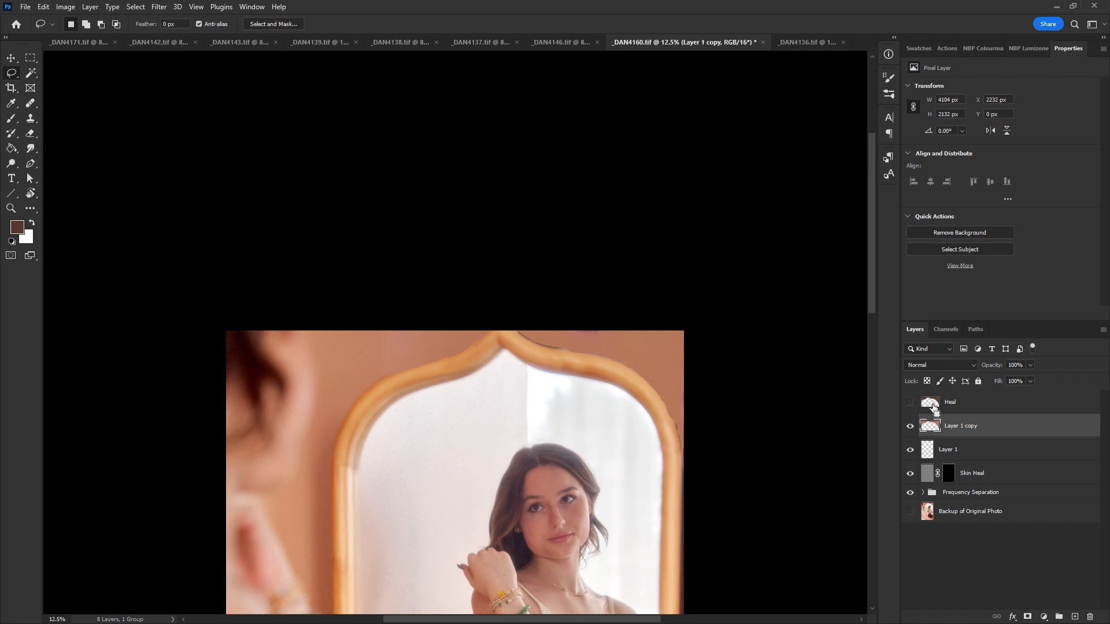
Step: Mask the content-aware fill layer using the Heal layer's shape as the selection
left_click(933, 403, "ctrl")
left_click(1027, 616)
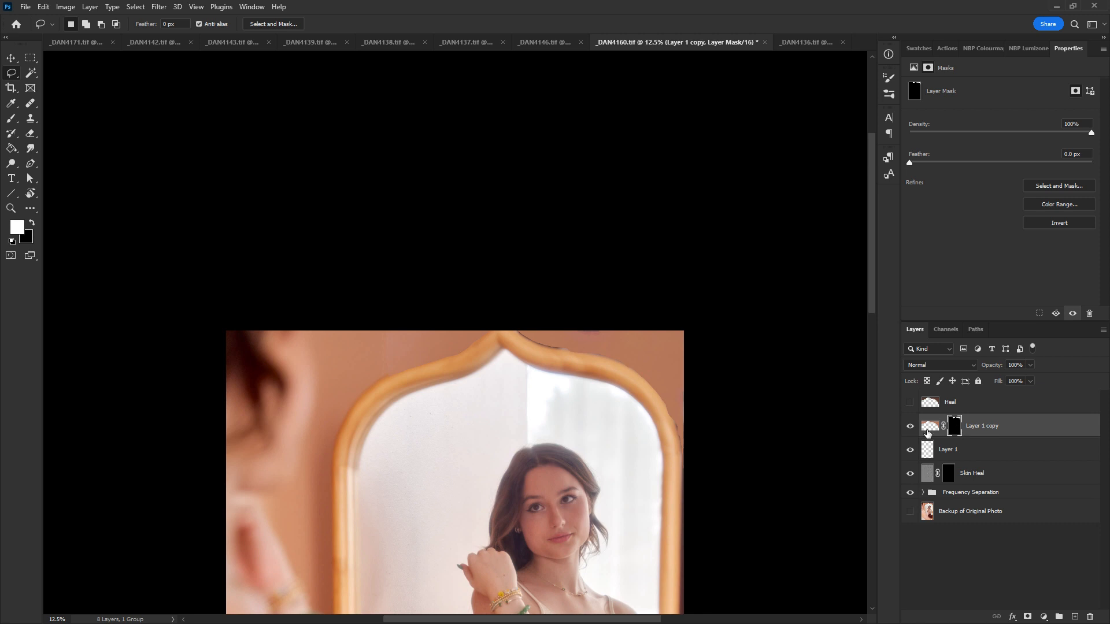
Step: Check the mask of Layer 1 copy on its own, and delete that mask and the hidden Heal layer
left_click(928, 429, "ctrl")
key("ctrl+d")
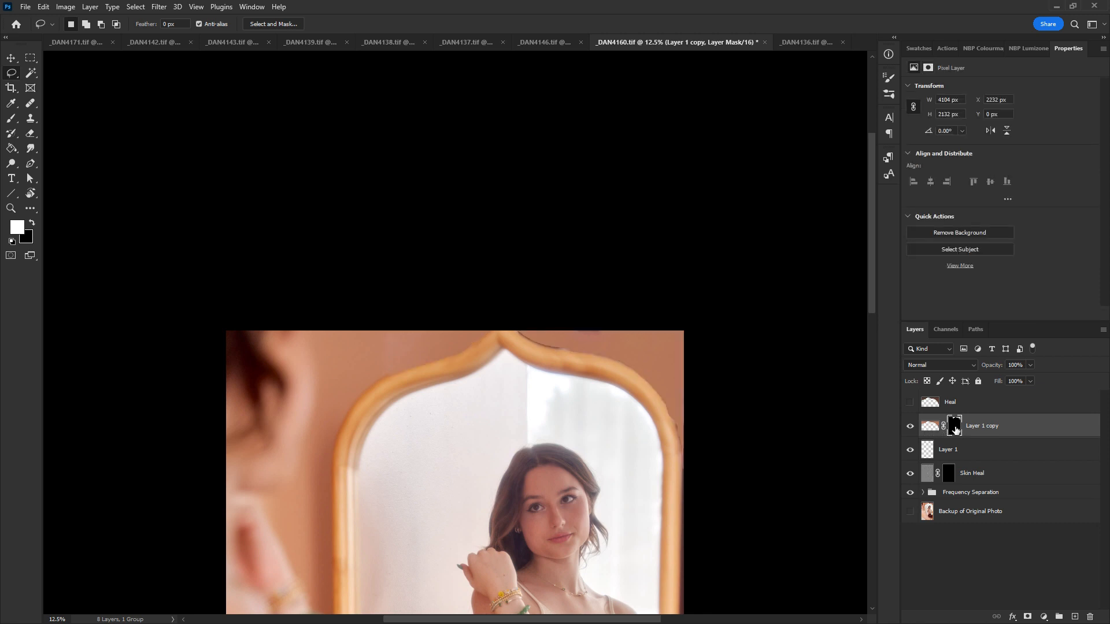
left_click(954, 431)
left_click(954, 431, "alt")
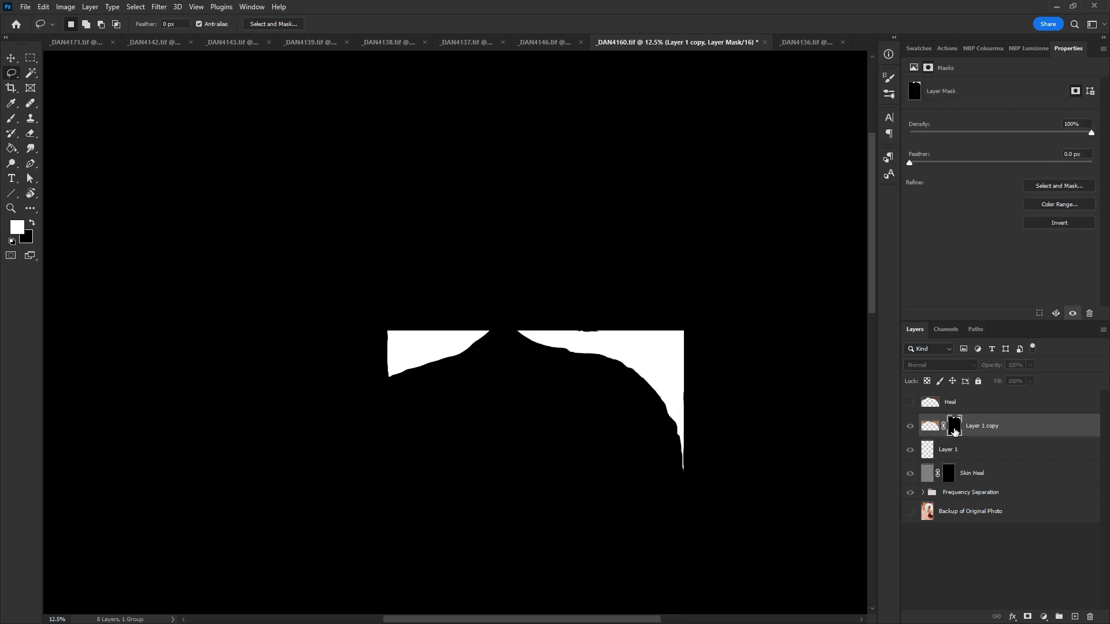
left_click(936, 429)
left_click(955, 428)
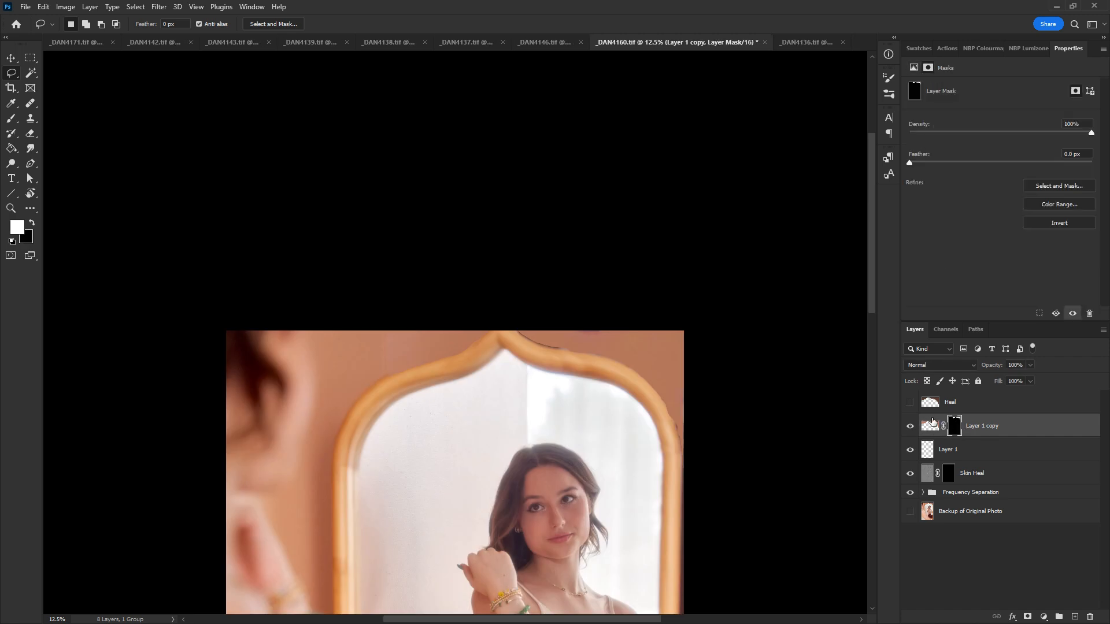
left_click_drag(961, 449, 1090, 616)
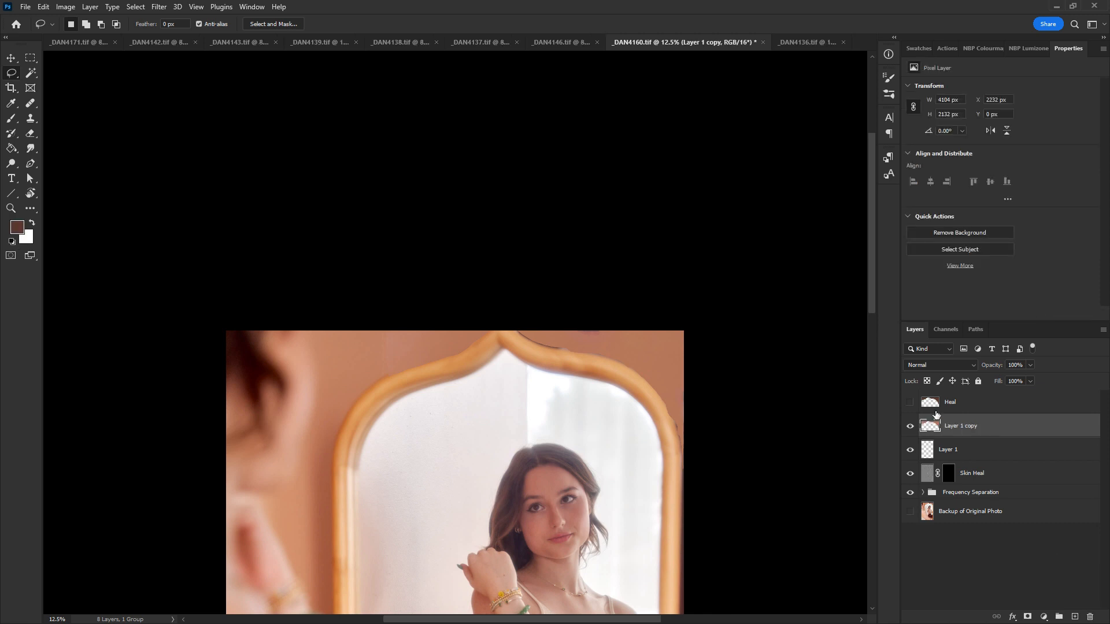
mouse_move(954, 403)
left_mouse_down()
mouse_move(983, 538)
mouse_move(1059, 572)
mouse_move(958, 413)
left_mouse_up()
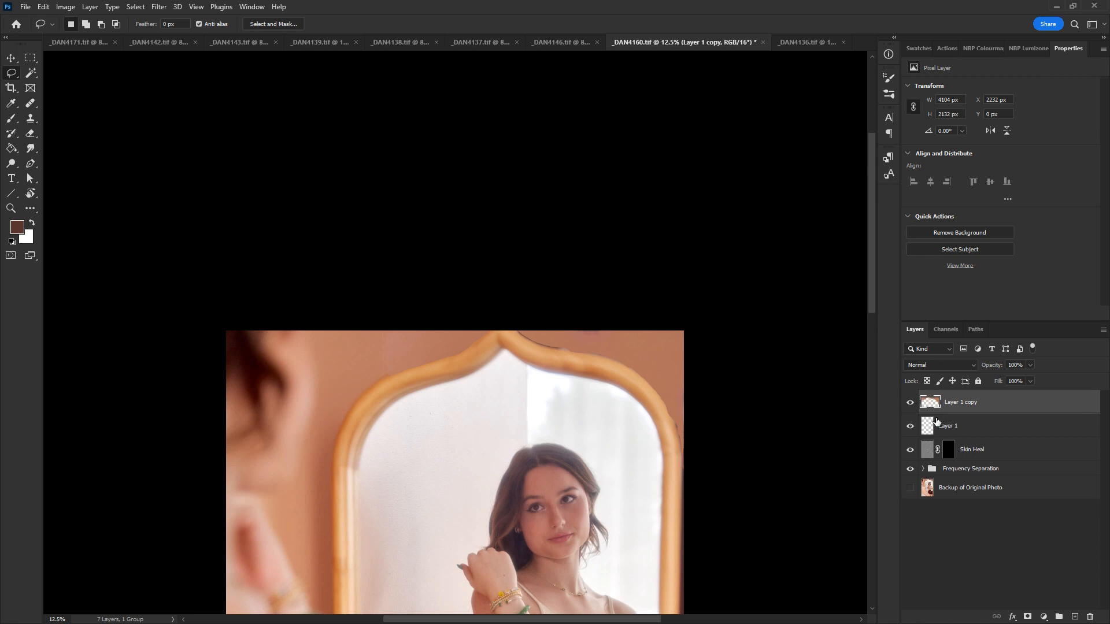
Step: Clone plain wall over the dark remnants along the mirror frame's upper edges on Layer 1 copy with a 175 px stamp at 67% opacity
key("b")
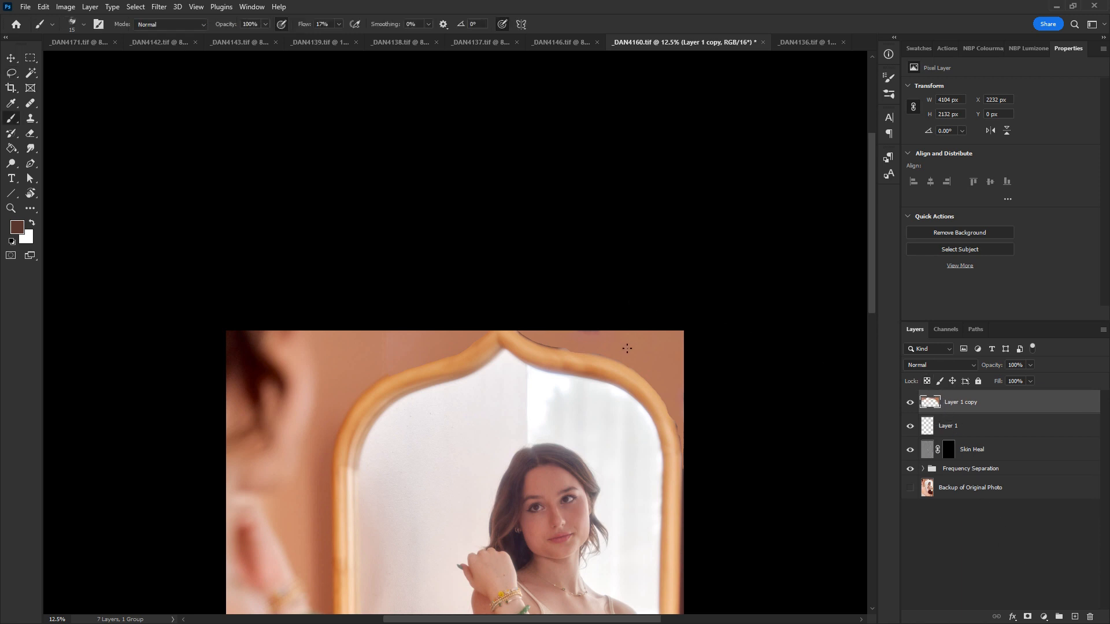
left_click(649, 351, "alt")
key("s")
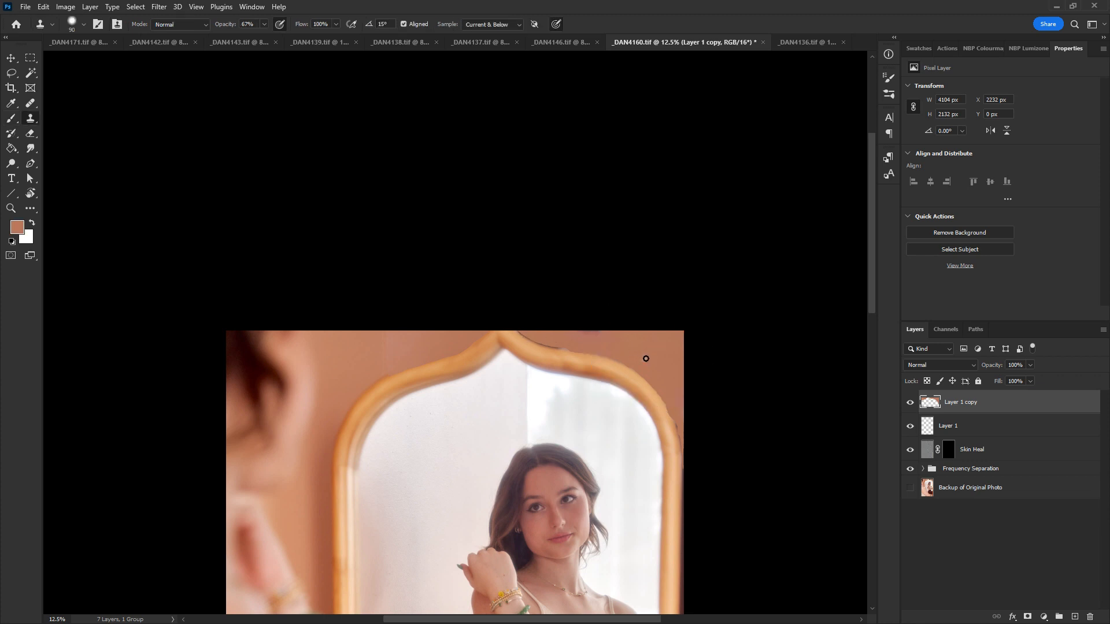
key("bracketright")
key("bracketright")
key("bracketright")
left_click(639, 351, "alt")
mouse_move(553, 346)
left_mouse_down()
mouse_move(515, 330)
mouse_move(622, 356)
mouse_move(660, 390)
left_mouse_up()
left_click_drag(686, 441, 666, 380)
left_click(652, 354, "alt")
left_click_drag(602, 351, 612, 354)
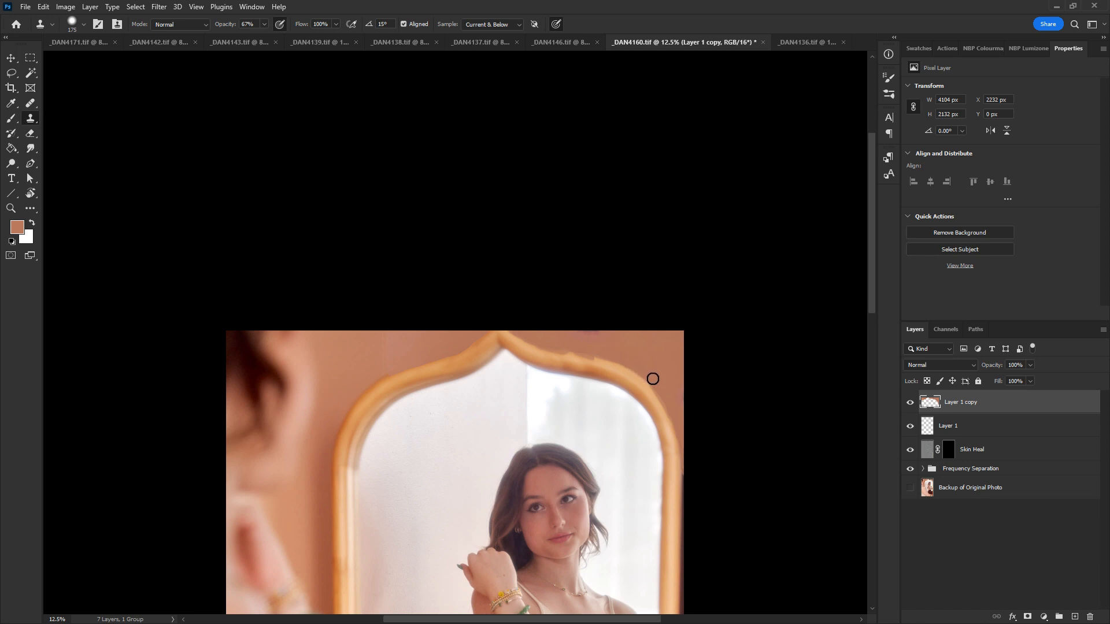
left_click(616, 346, "alt")
left_click_drag(455, 349, 469, 342)
Step: Add a layer mask to Layer 1 copy and invert it to black, with white as the foreground colour
left_click(1028, 616)
key("d")
key("b")
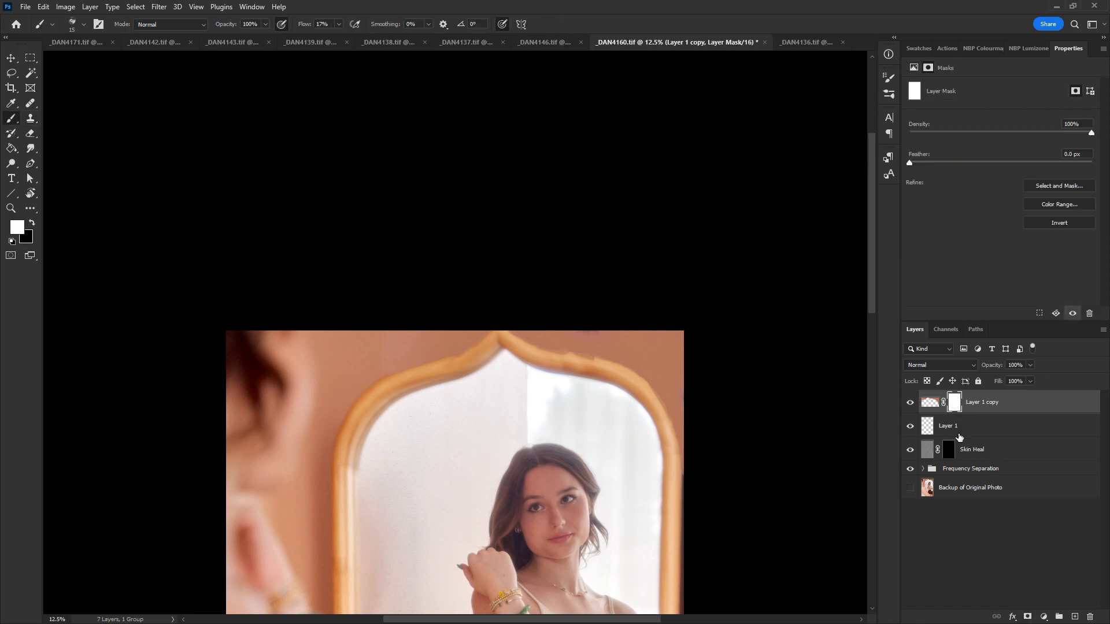
key("ctrl+i")
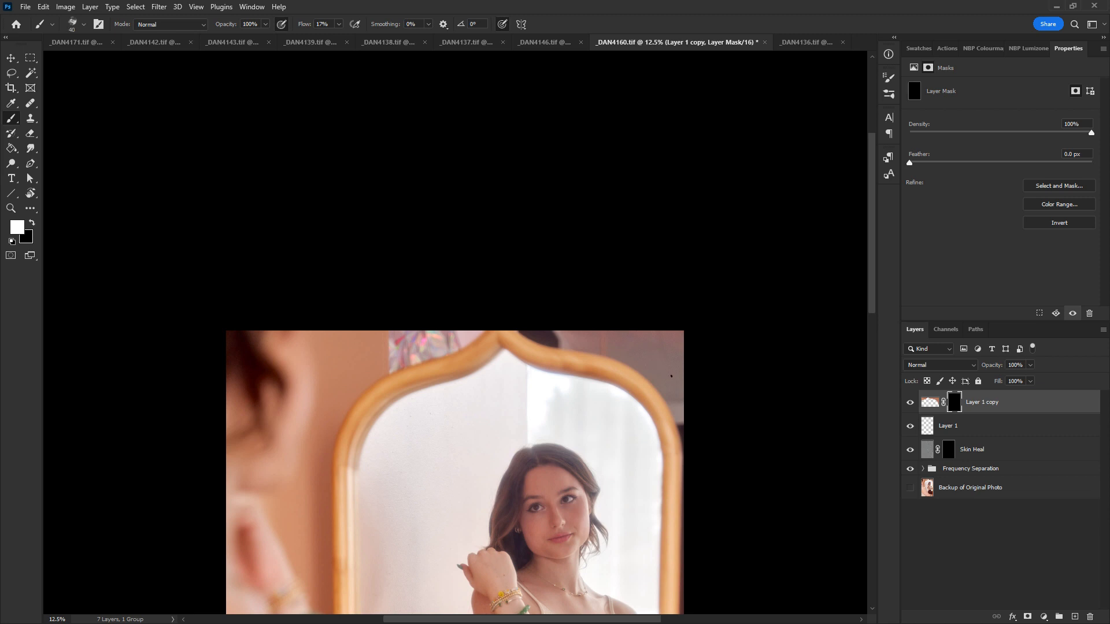
Step: Paint white on the Layer 1 copy mask with a Soft Round brush of about 250 px to reveal the wall right of the mirror
right_click(634, 369)
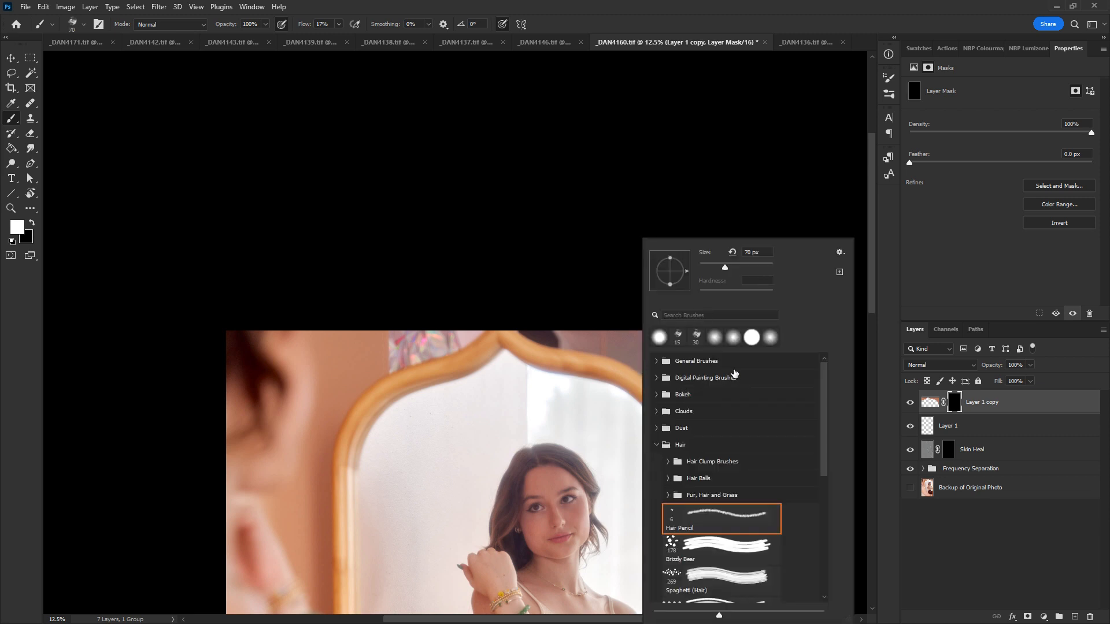
left_click(658, 362)
left_click(716, 415)
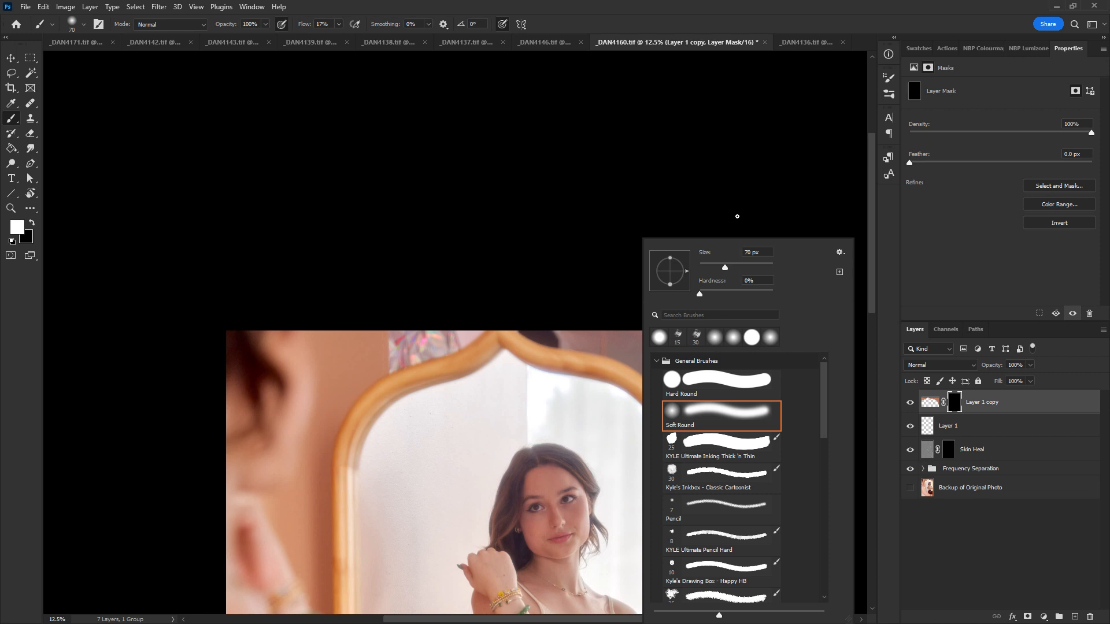
left_click(768, 23)
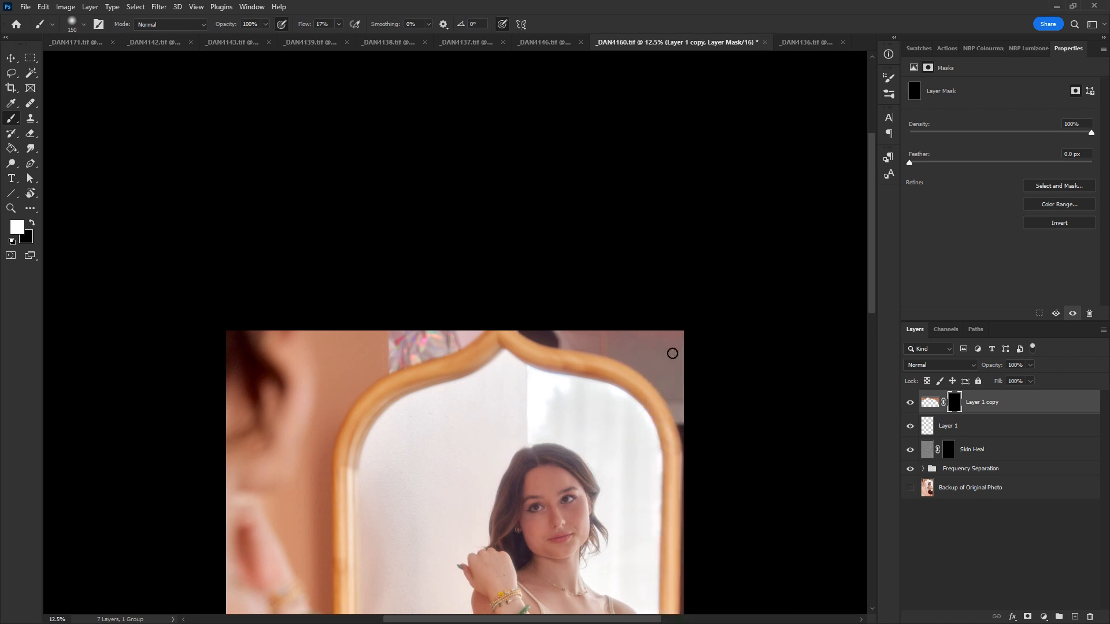
key("bracketright")
key("bracketright")
key("bracketright")
key("bracketright")
key("bracketright")
key("bracketright")
key("bracketright")
key("bracketleft")
key("bracketleft")
key("bracketleft")
key("bracketleft")
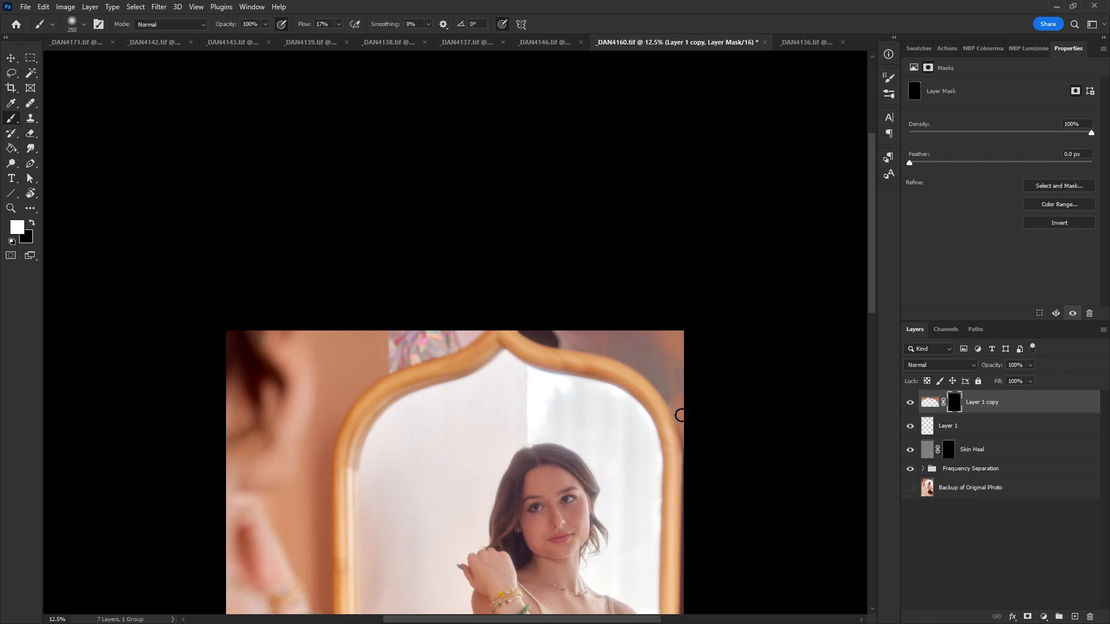
Step: Reveal more plain wall on both sides of the mirror's peak by painting the mask with a 500 px brush
key("bracketright")
key("bracketright")
key("bracketright")
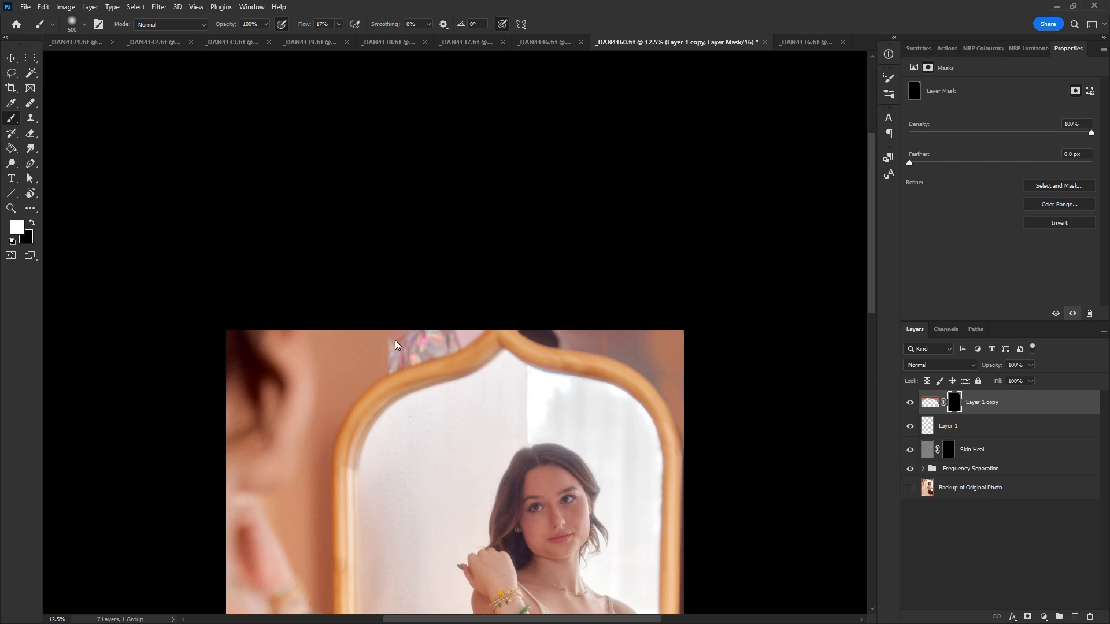
mouse_move(424, 329)
left_mouse_down()
mouse_move(482, 330)
mouse_move(403, 349)
mouse_move(433, 352)
left_mouse_up()
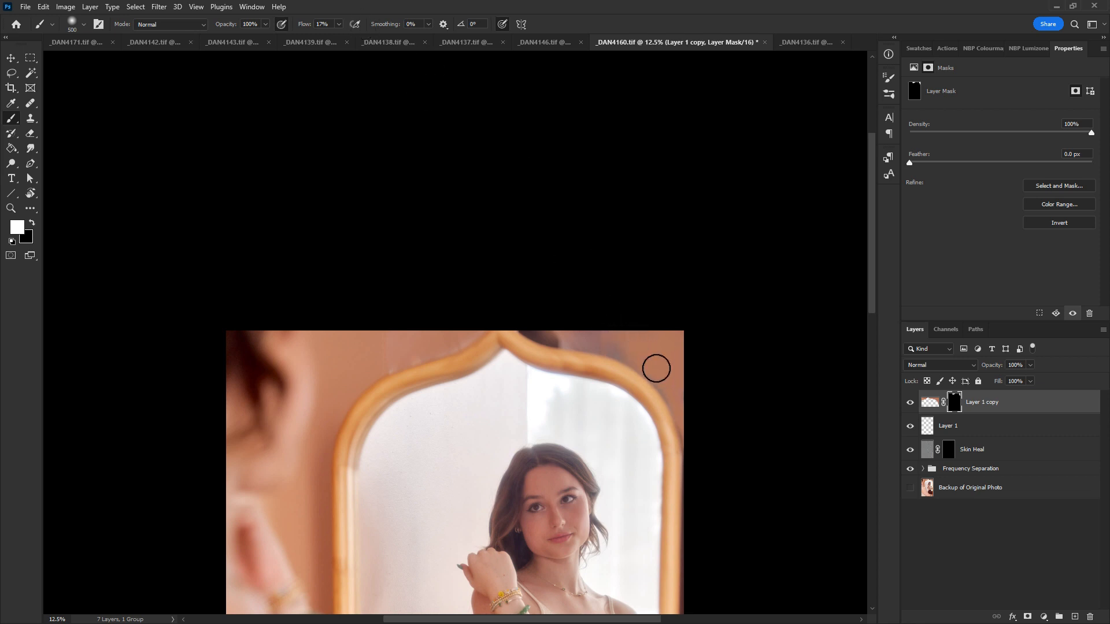
mouse_move(656, 368)
left_mouse_down()
mouse_move(695, 426)
mouse_move(654, 357)
mouse_move(569, 325)
mouse_move(612, 340)
mouse_move(603, 320)
left_mouse_up()
Step: Rotate the canvas view to about 98° and paint the mask white to cover the dark object beside the mirror's peak
key("r")
left_click_drag(578, 502, 442, 470)
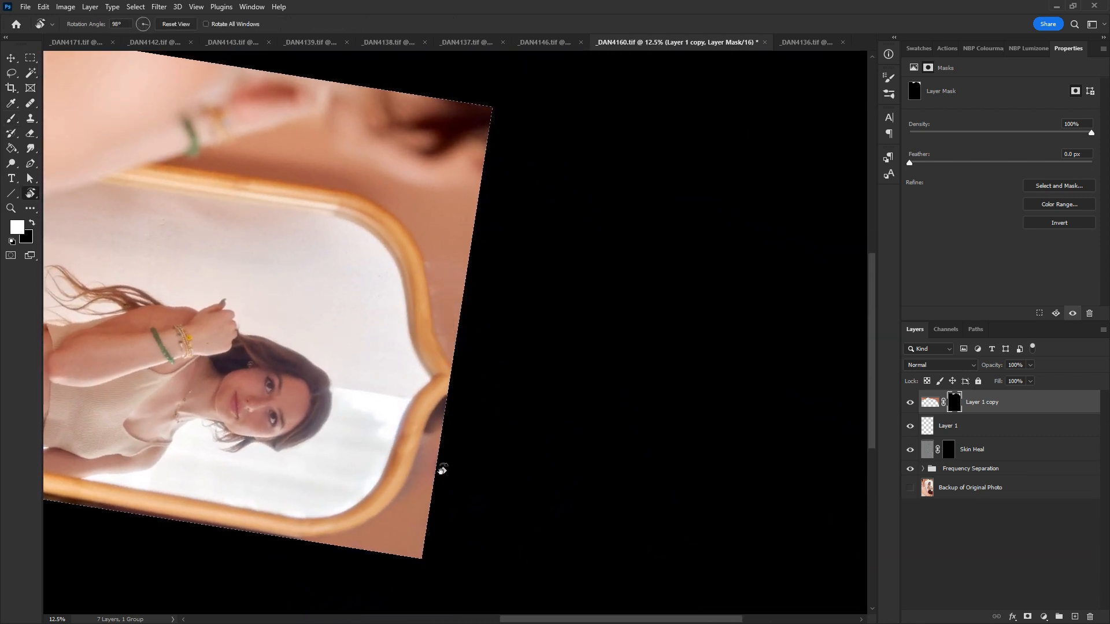
key("b")
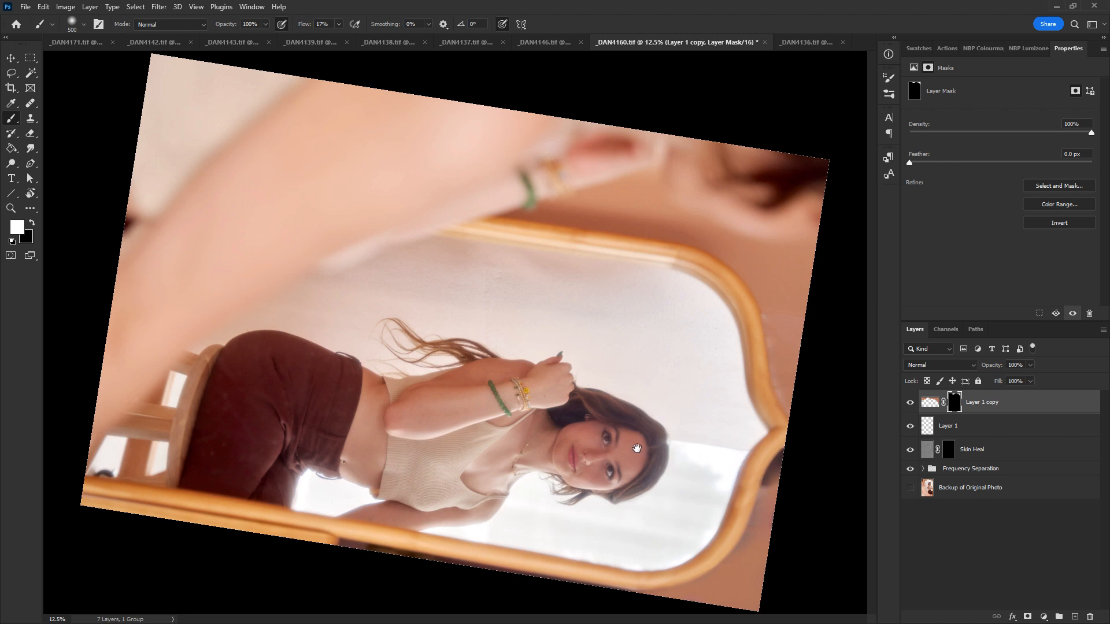
key("bracketleft")
key("bracketright")
key("bracketright")
key("bracketright")
key("bracketright")
key("bracketright")
key("bracketright")
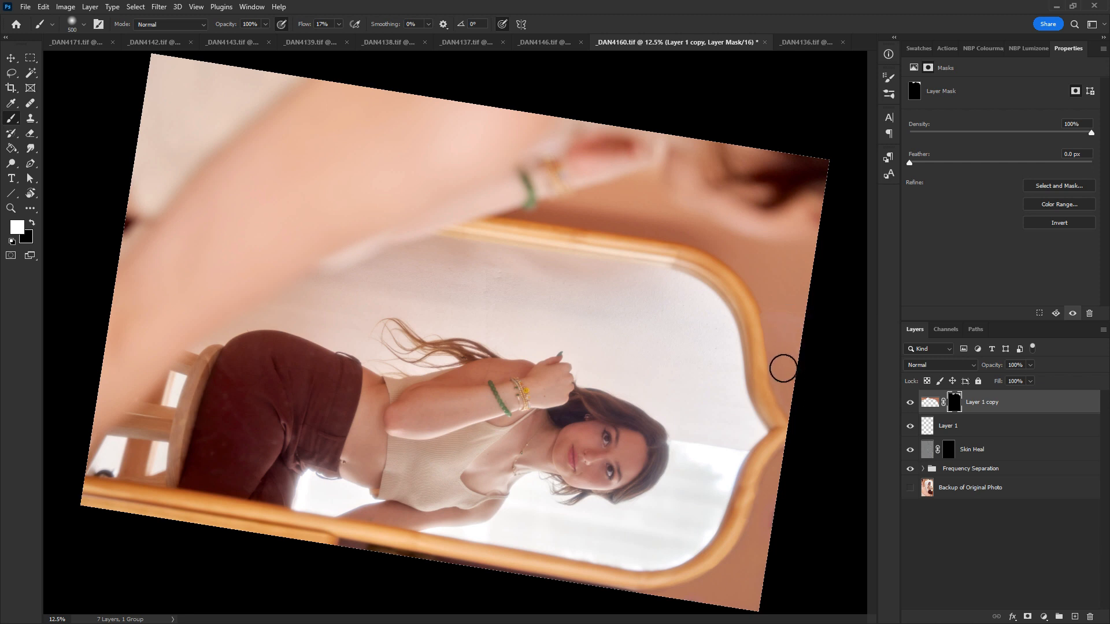
Step: Add an Exposure adjustment layer above Layer 1 copy with exposure -0.63, and rotate the canvas view to about 50°
left_click(1043, 616)
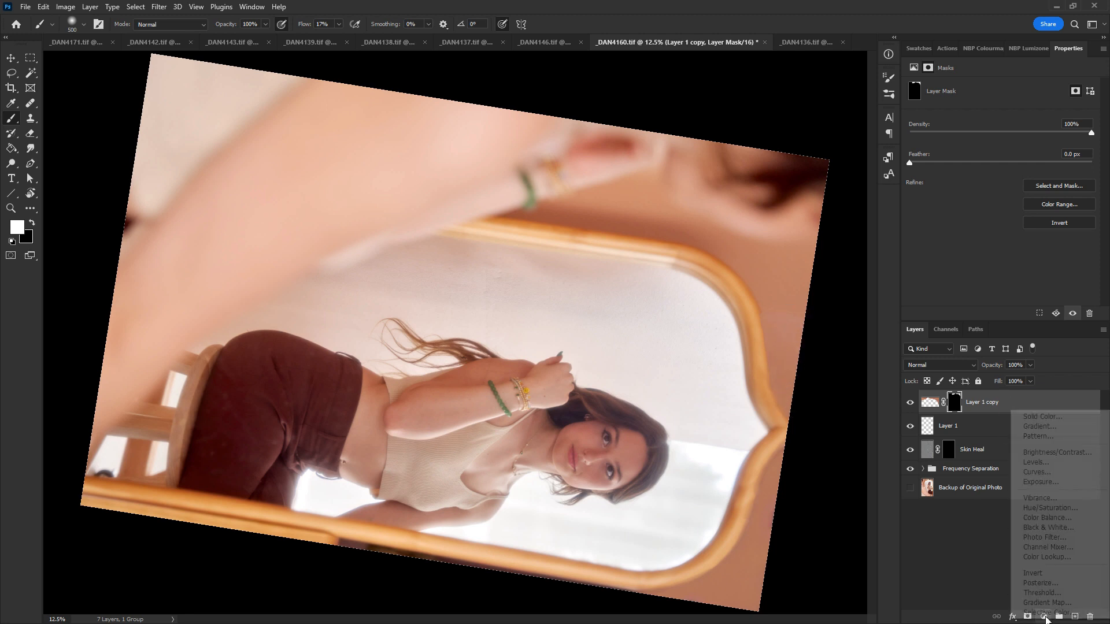
left_click(1035, 483)
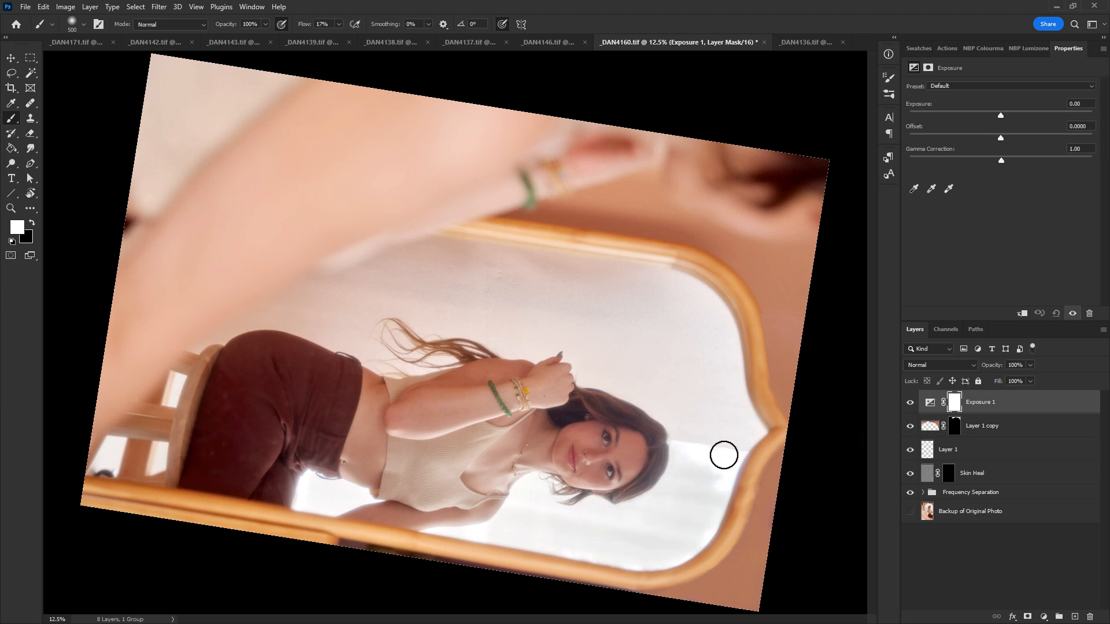
key("r")
left_click_drag(689, 551, 598, 438)
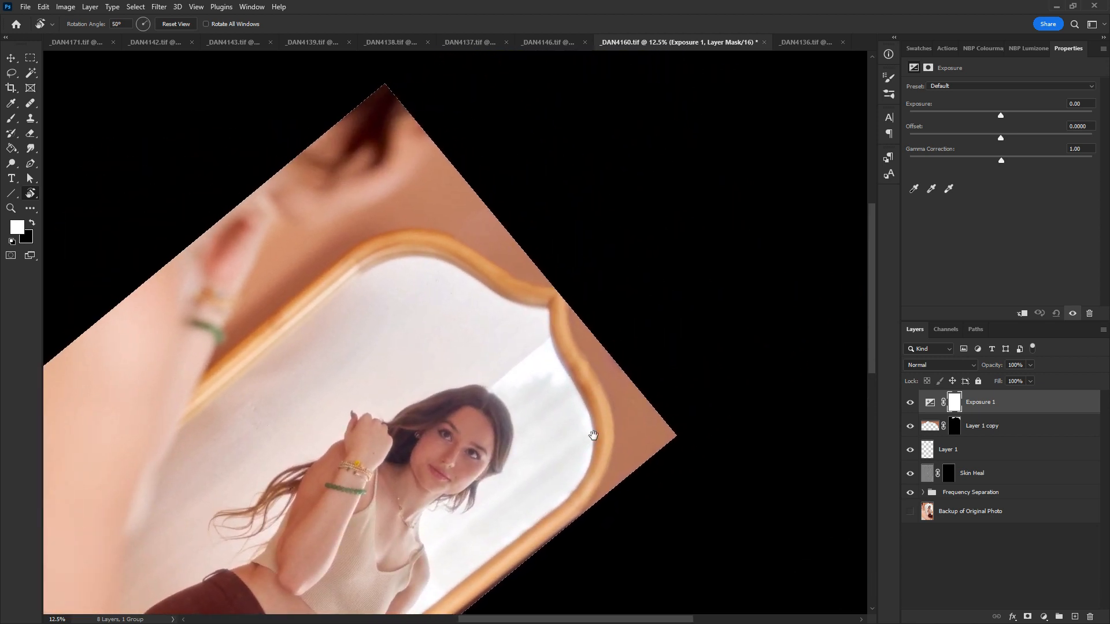
key("b")
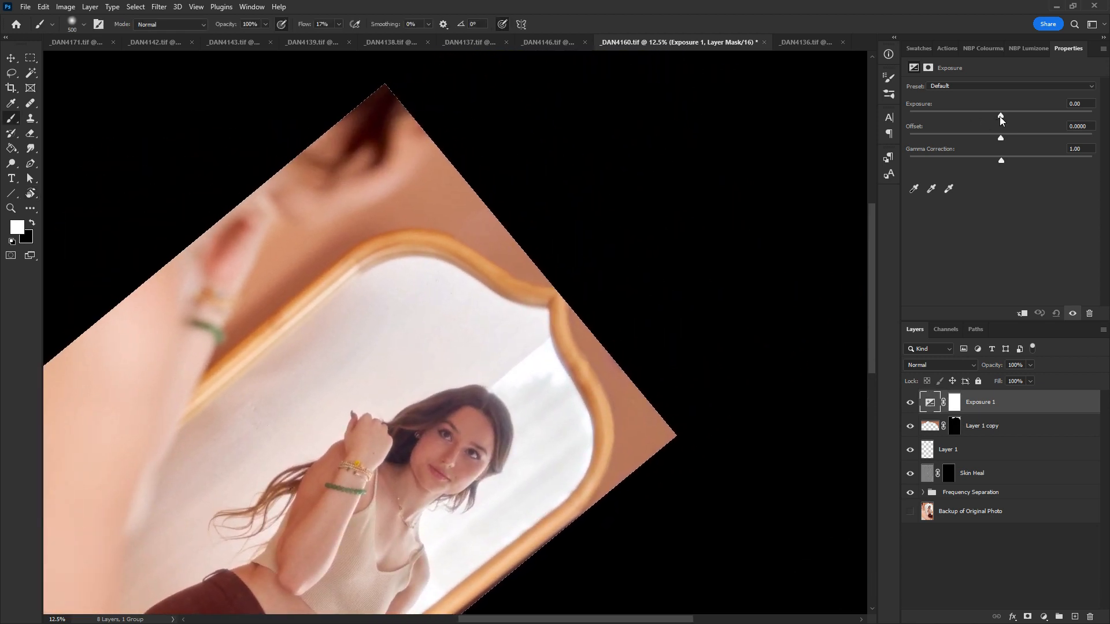
left_click_drag(1000, 116, 993, 117)
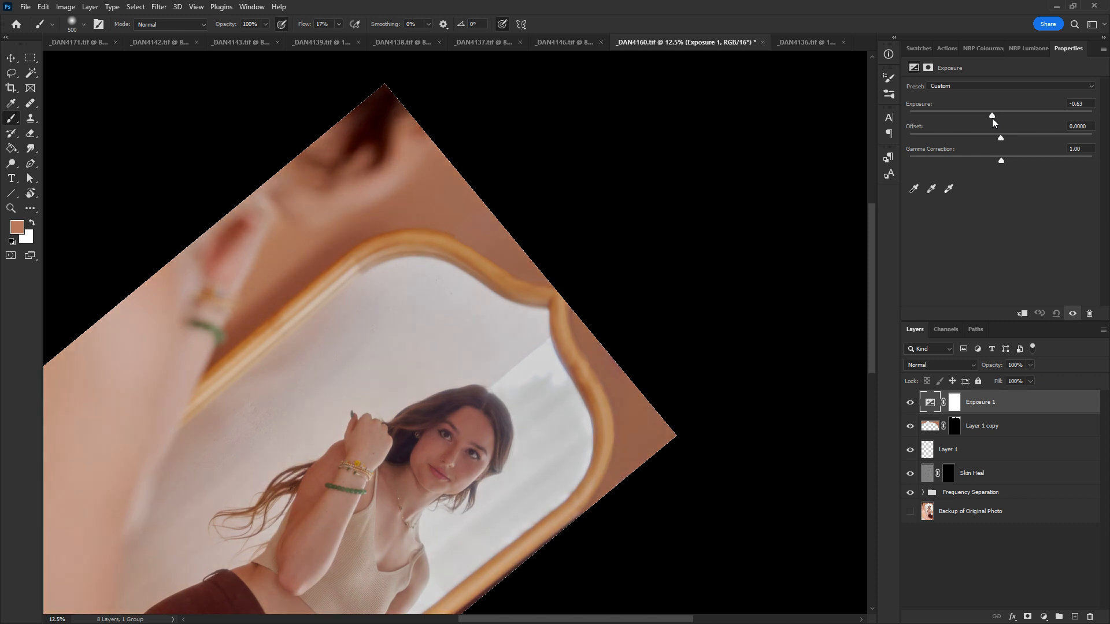
Step: Invert the Exposure 1 mask to black and paint white over the wall's outer corner with a soft 1000 px brush to darken it
left_click(954, 405)
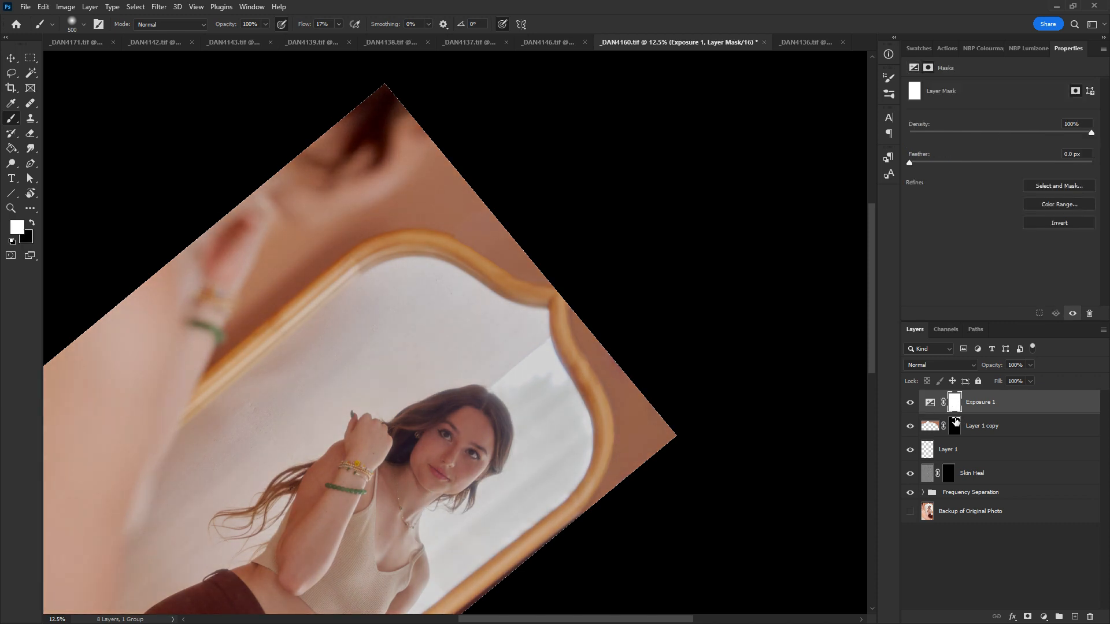
key("ctrl+i")
key("bracketright")
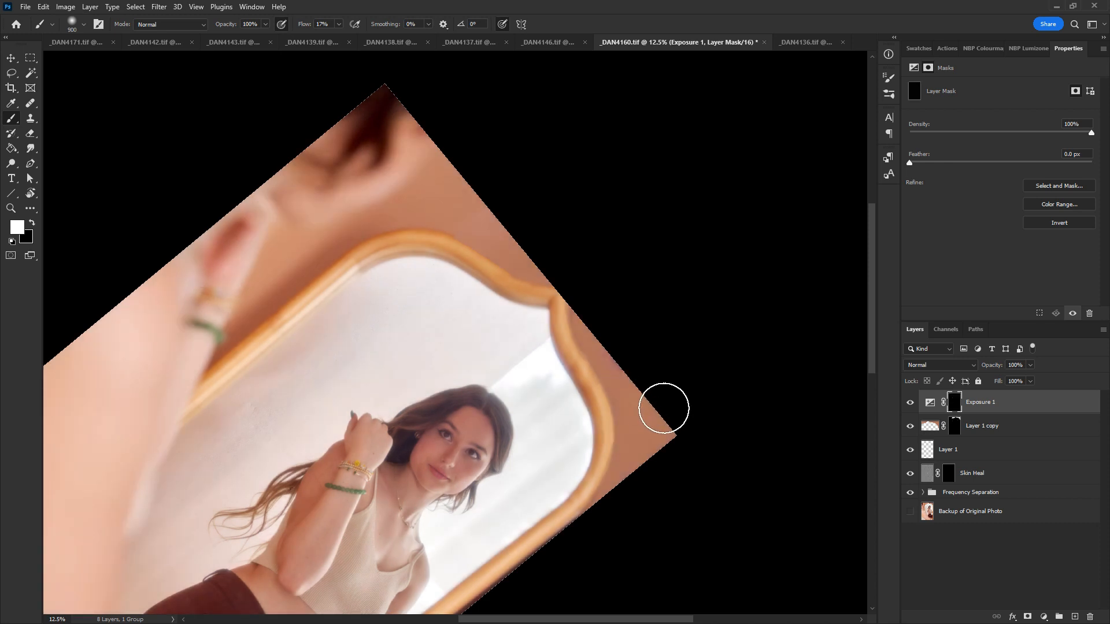
key("bracketright")
key("bracketright")
key("bracketright")
key("bracketright")
left_click_drag(651, 402, 657, 362)
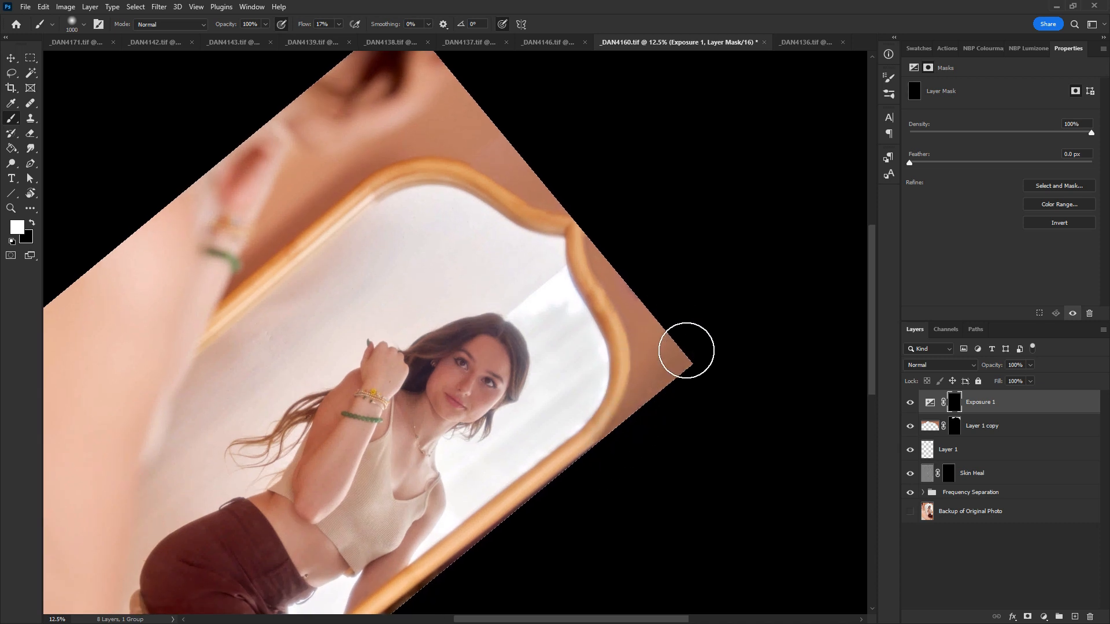
Step: Blend the darkening over the wall corner on the Exposure 1 mask with larger soft brushes between about 2165 and 1300 px
right_click(658, 323)
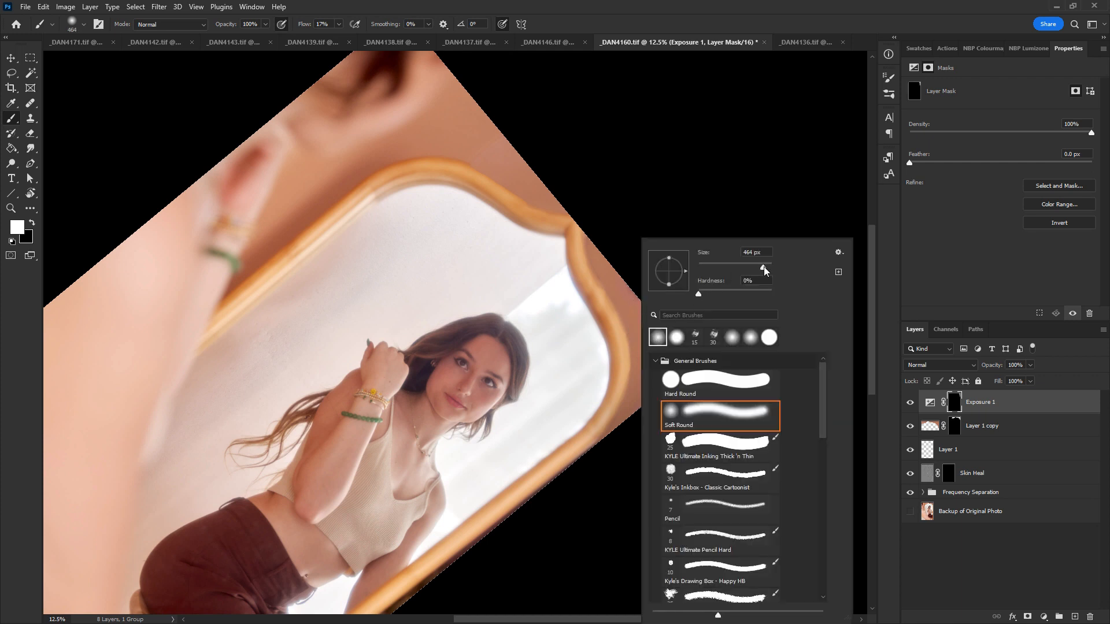
left_click_drag(764, 266, 767, 267)
left_click(864, 27)
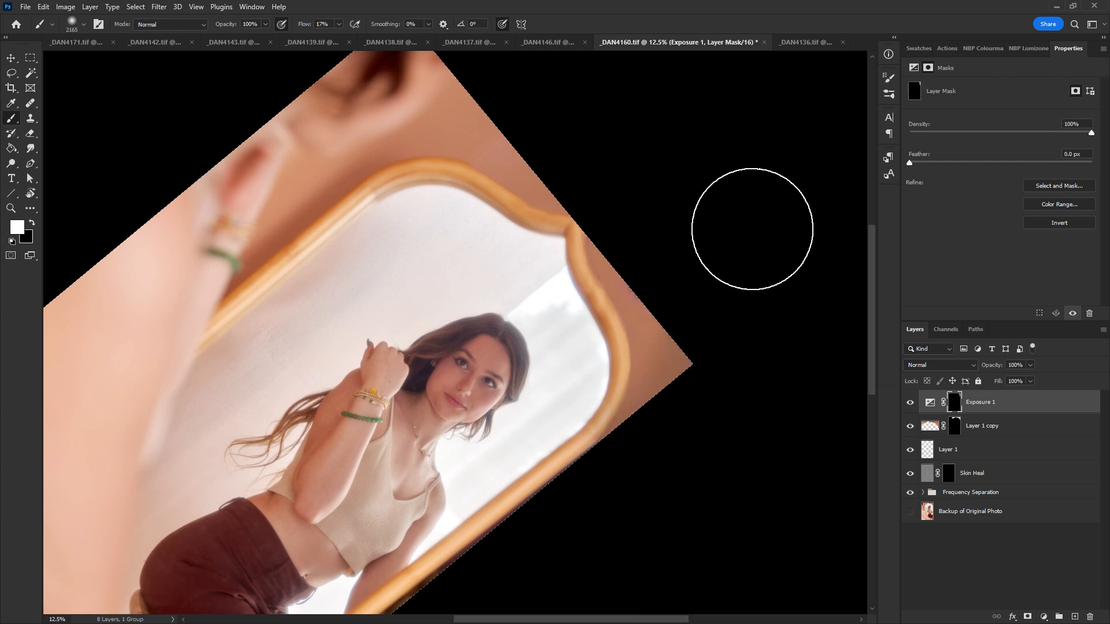
key("bracketleft")
key("bracketleft")
key("bracketleft")
key("bracketleft")
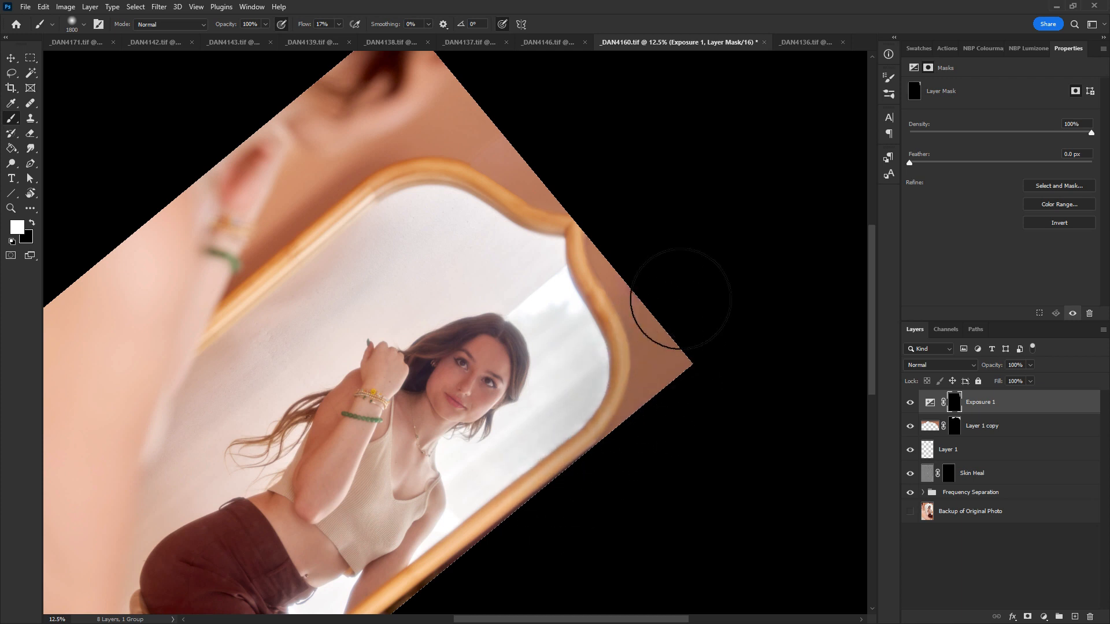
key("bracketleft")
key("bracketleft")
key("bracketleft")
key("bracketleft")
key("bracketleft")
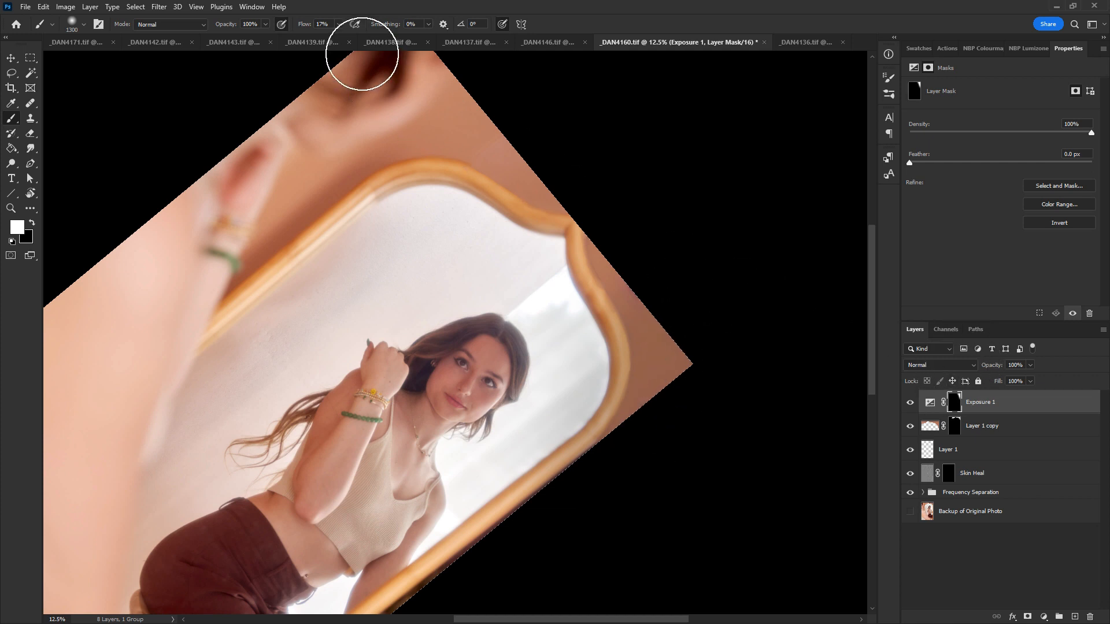
Step: Set the brush flow to 9%, check the Exposure 1 mask on its own, and return to the adjustment's settings
left_click(338, 24)
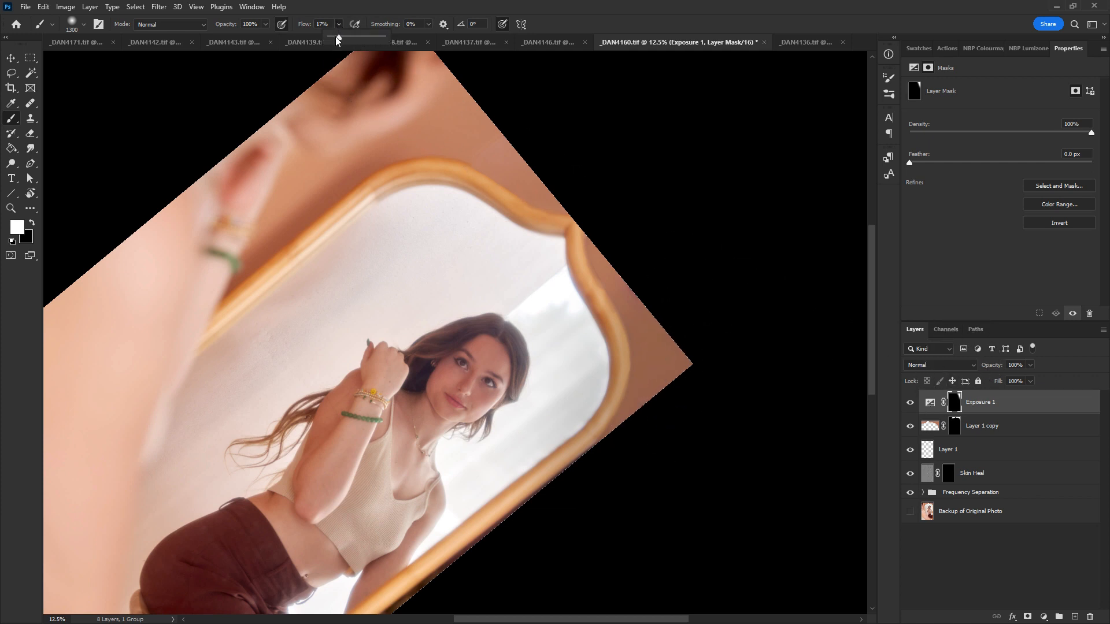
left_click(706, 25)
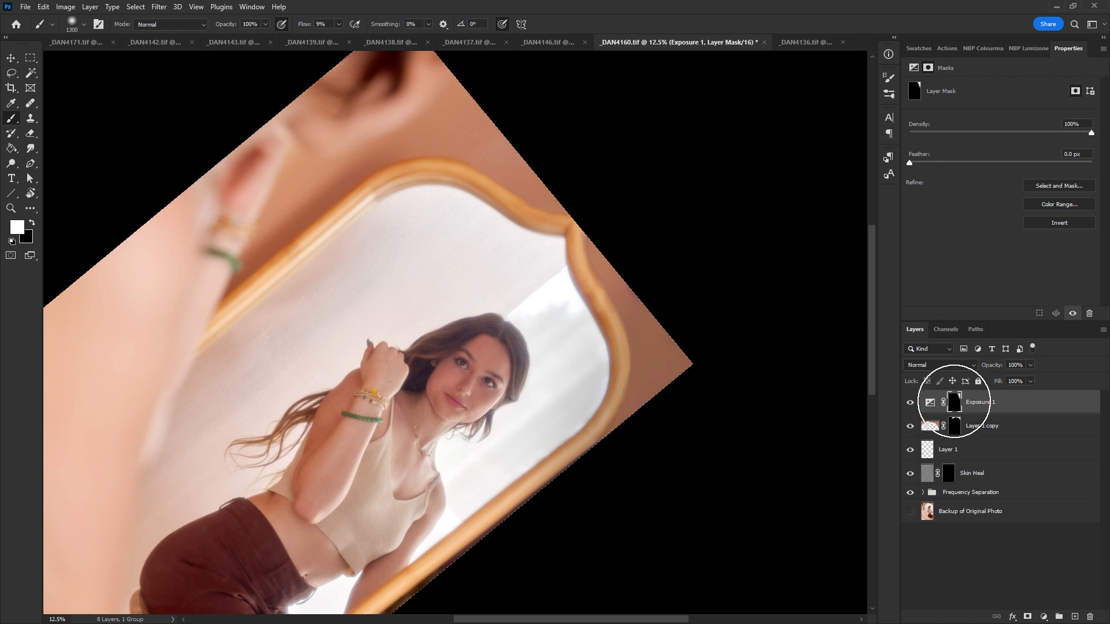
left_click(956, 405, "alt")
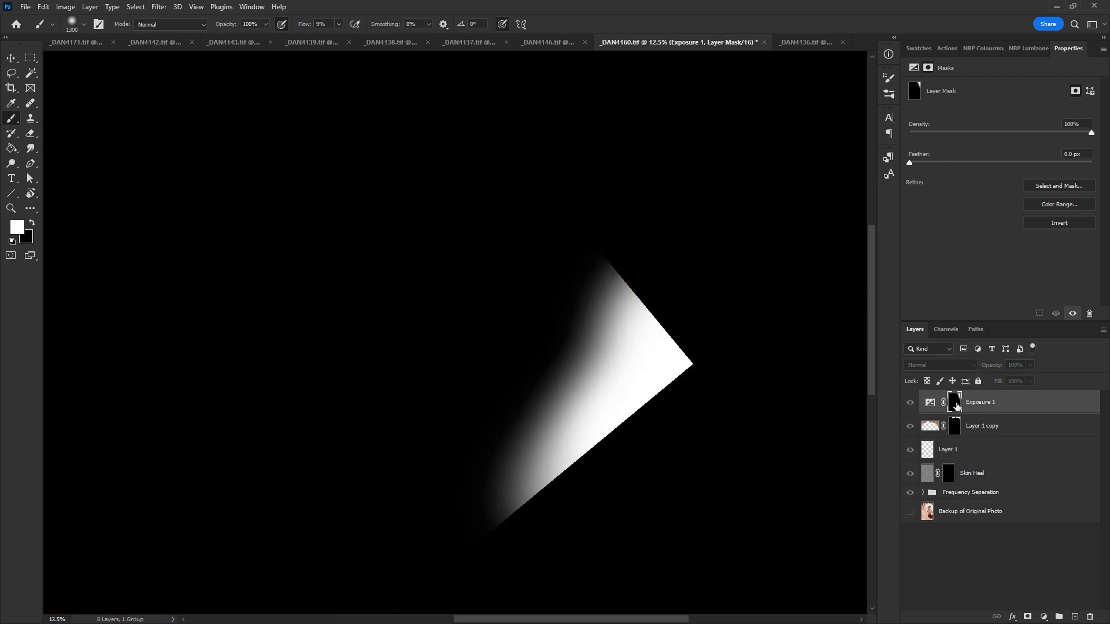
left_click(931, 408)
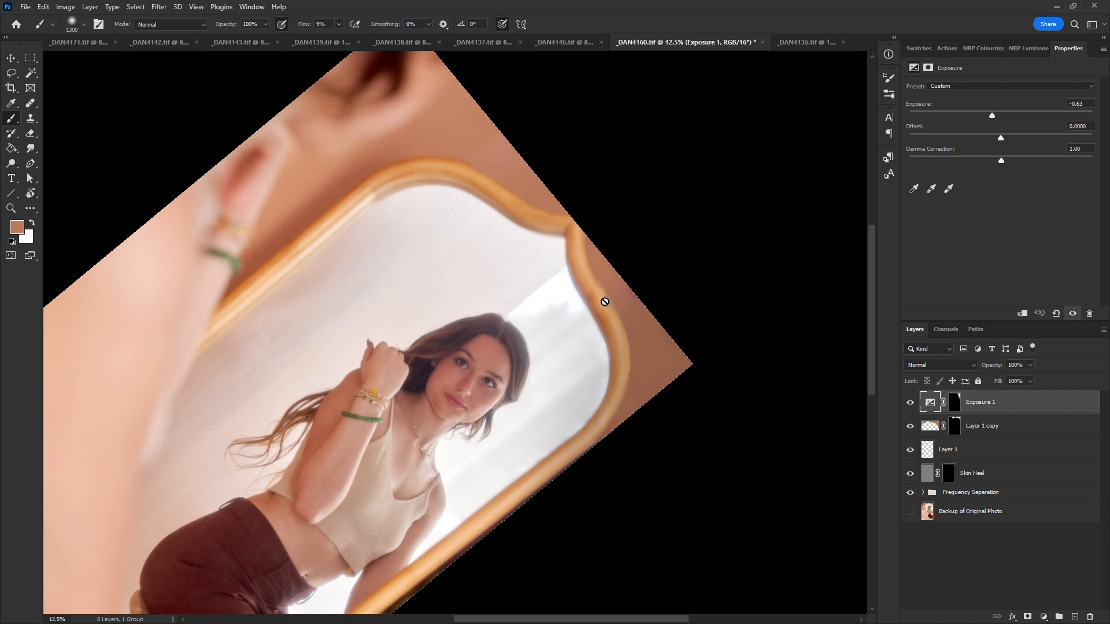
Step: Target the Exposure 1 mask with default colors, compare the photo with the adjustment hidden and shown, and reset the view rotation to 0°
left_click(954, 402)
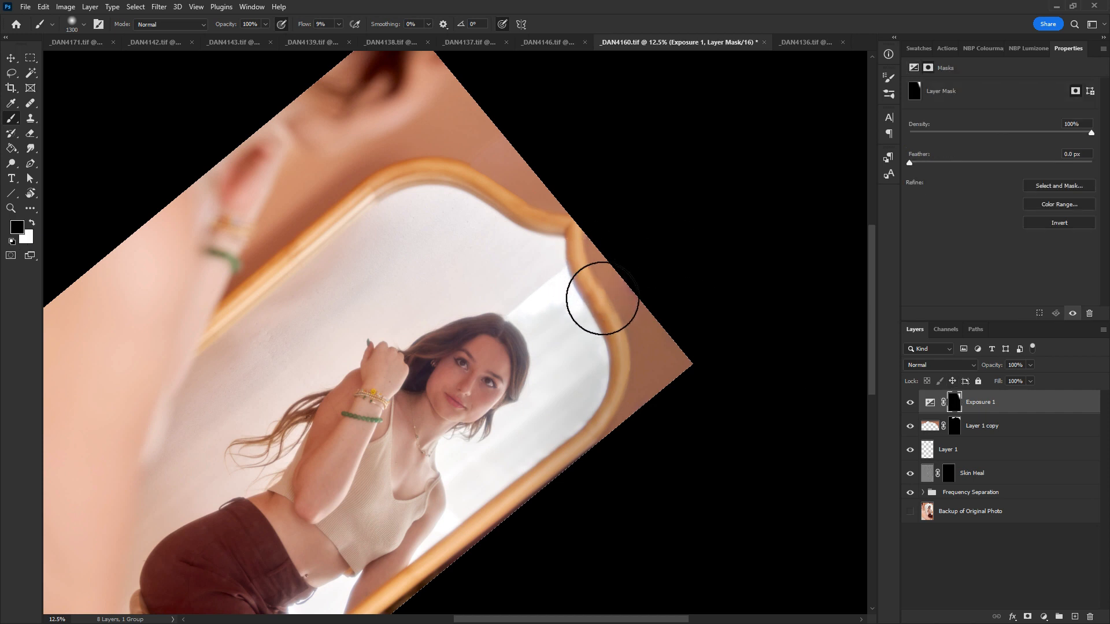
key("d")
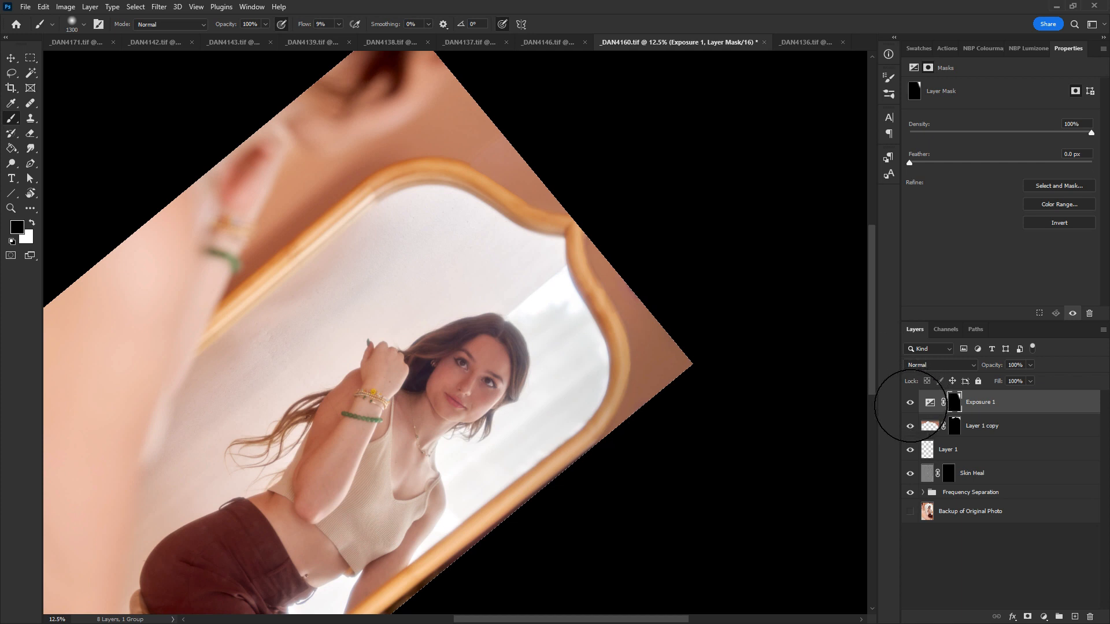
left_click(911, 405)
left_click(910, 404)
key("r")
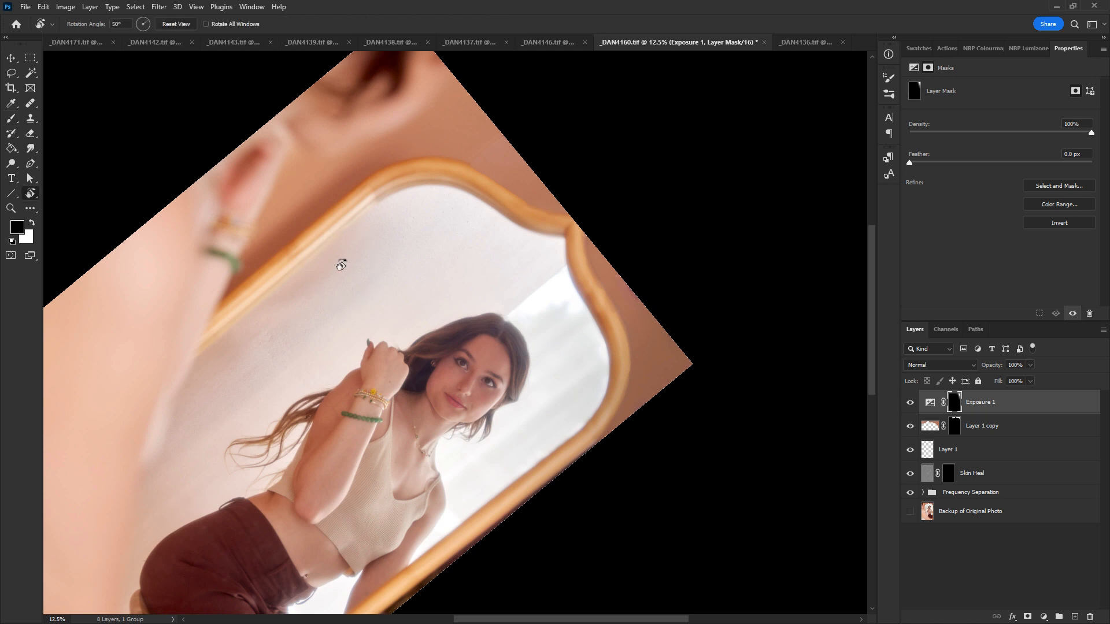
left_click(177, 24)
key("b")
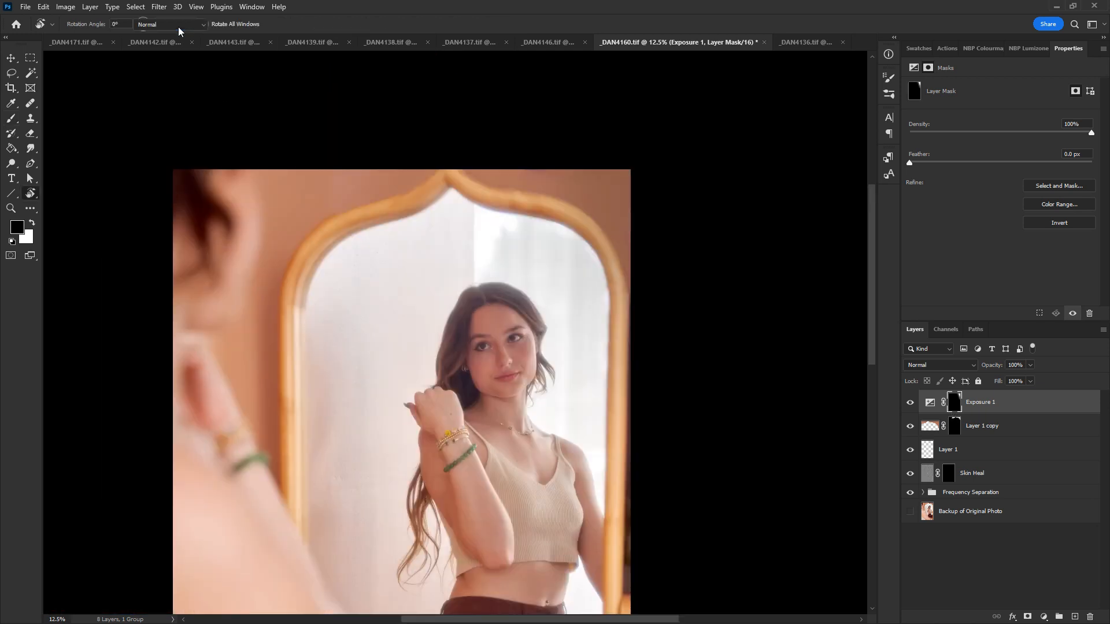
key("ctrl+minus")
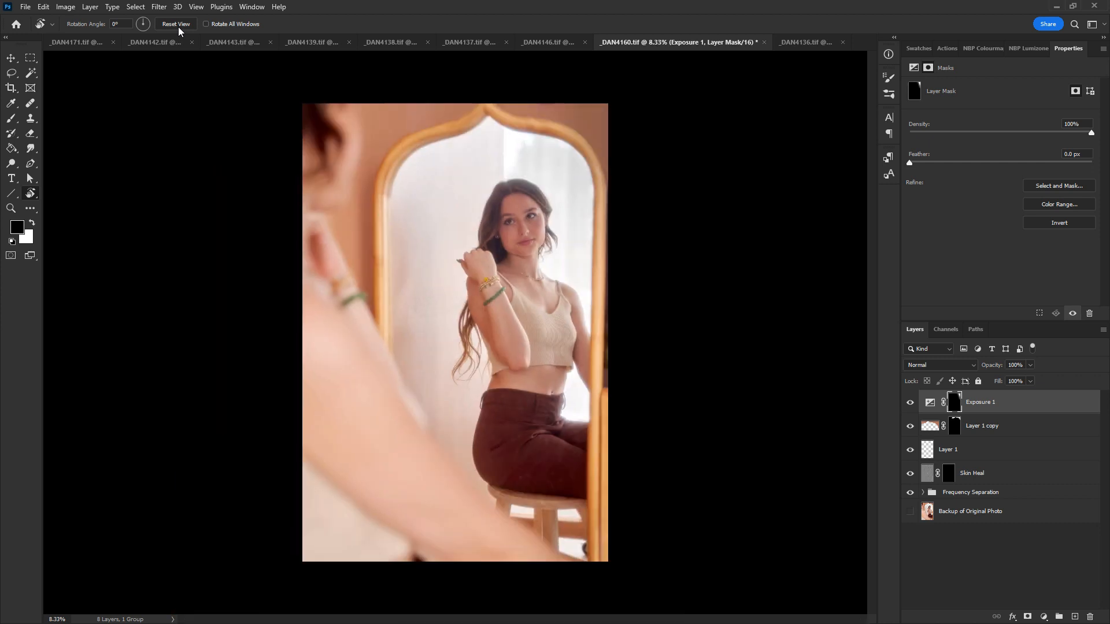
Step: Add a new layer above Exposure 1 and heal the hard vertical edge above the woman's head in the mirror with a 125 px Healing Brush
key("ctrl+plus")
key("ctrl+plus")
left_click_drag(630, 114, 606, 437)
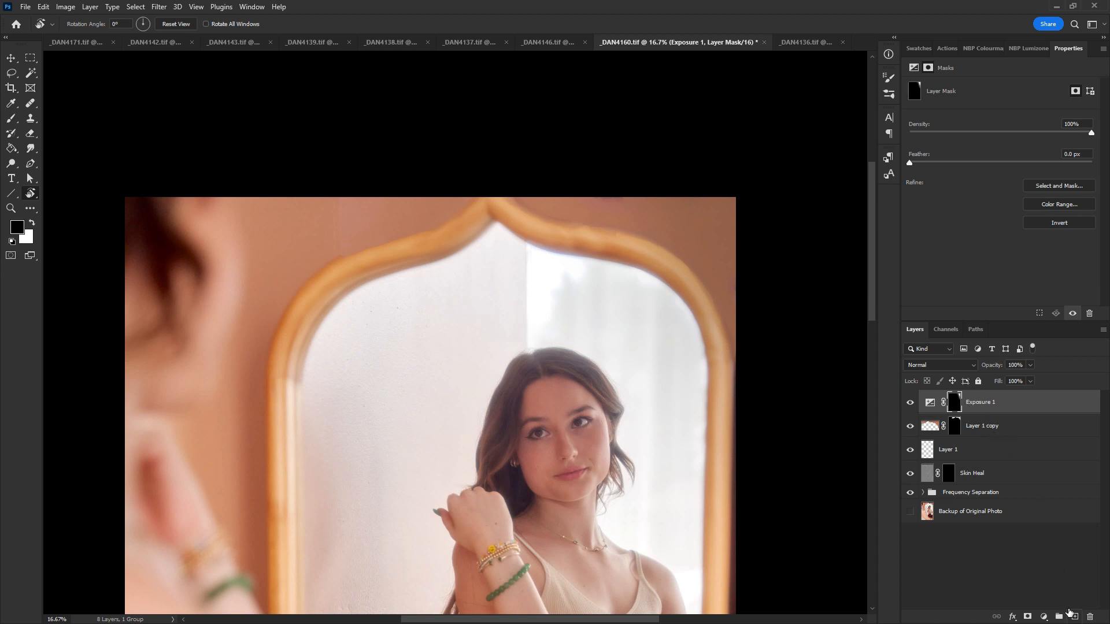
left_click(1072, 615)
key("j")
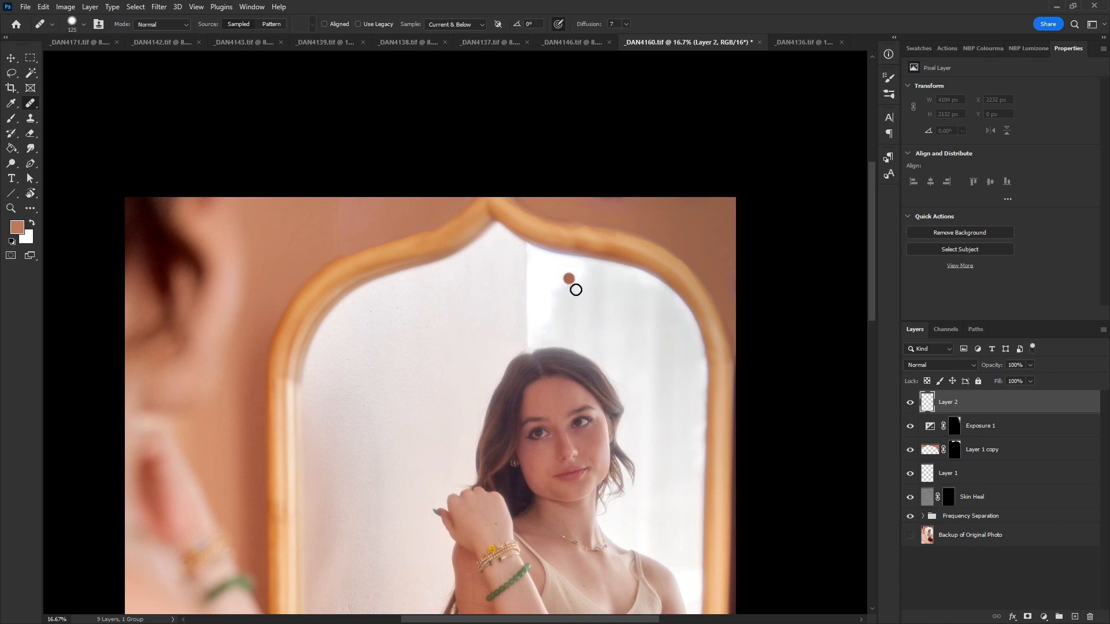
mouse_move(528, 299)
left_mouse_down()
mouse_move(524, 258)
mouse_move(543, 291)
mouse_move(525, 255)
left_mouse_up()
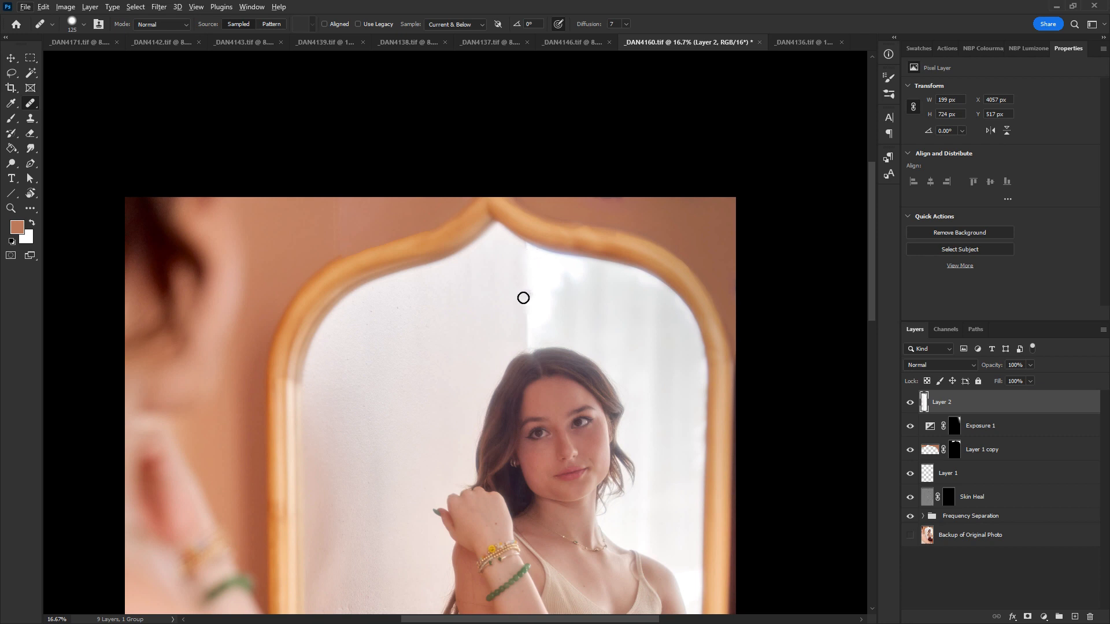
Step: Clone the bright curtain area over the vertical edge above her head using the Clone Stamp at 250 px and 39% flow
key("s")
key("alt+s")
key("Escape")
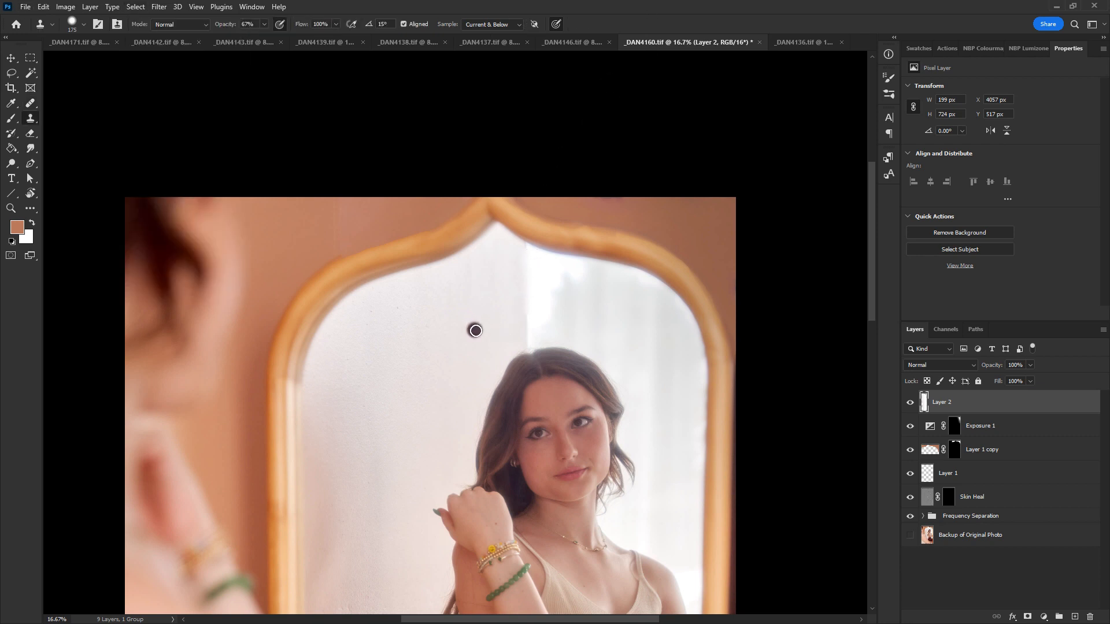
key("j")
key("s")
left_click(571, 320, "alt")
key("[")
key("bracketleft")
key("bracketleft")
key("shift+3")
key("shift+9")
key("bracketright")
key("bracketright")
key("bracketright")
key("bracketright")
key("bracketright")
left_click(578, 321, "alt")
left_click_drag(532, 320, 529, 330)
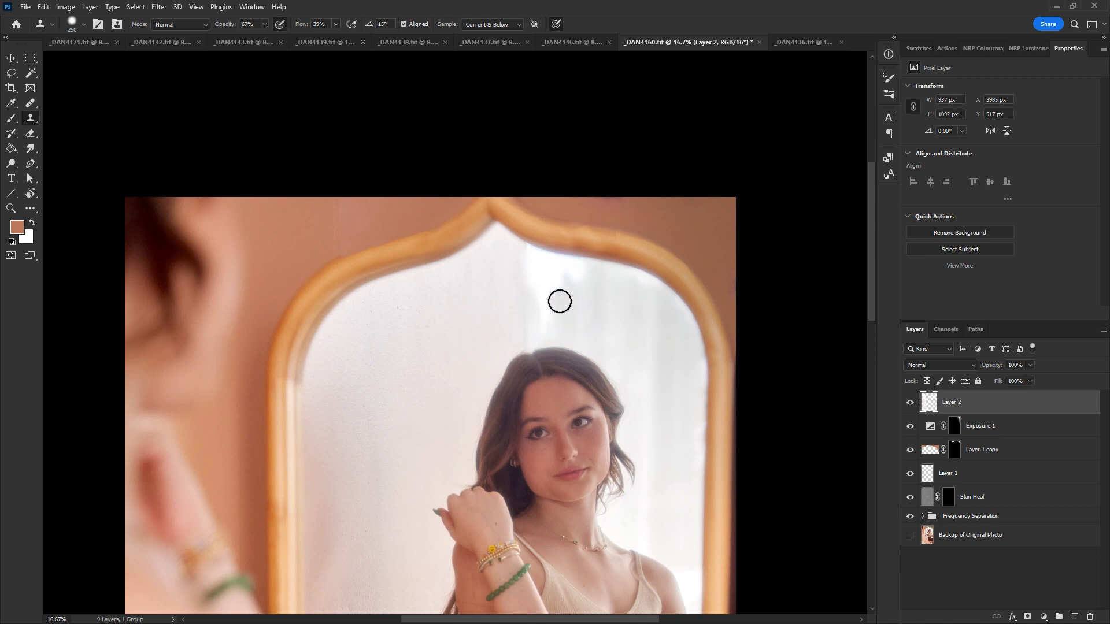
left_click(580, 320, "alt")
left_click_drag(551, 285, 536, 284)
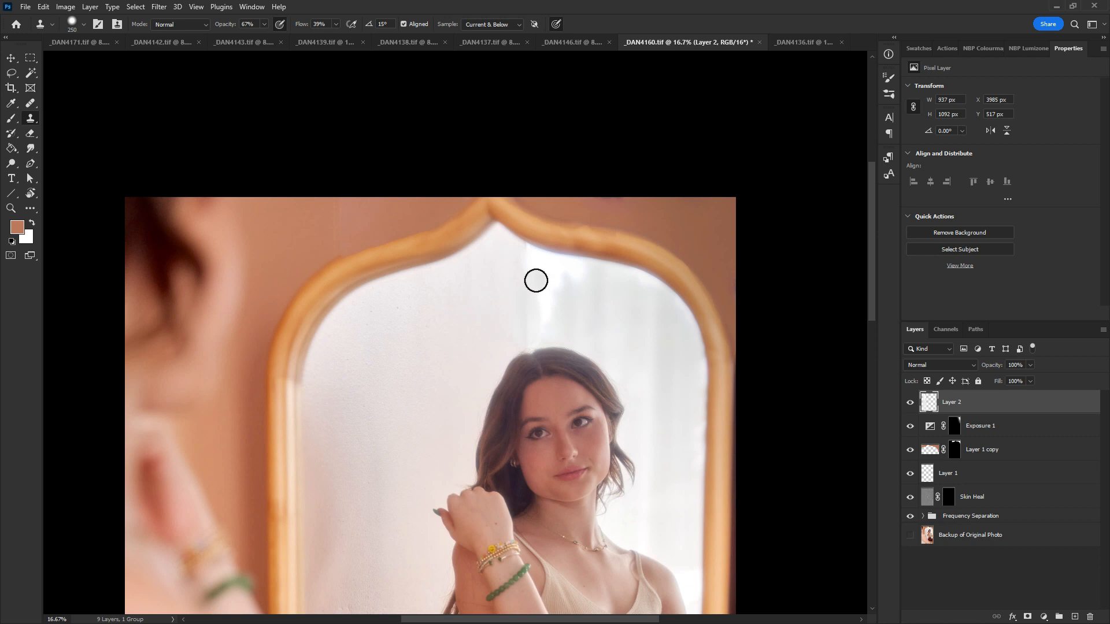
Step: Clone plain wall texture over the remaining edge between the mirror's peak and her hair with a 150 px Clone Stamp
key("bracketleft")
key("bracketleft")
key("bracketleft")
left_click(483, 304, "alt")
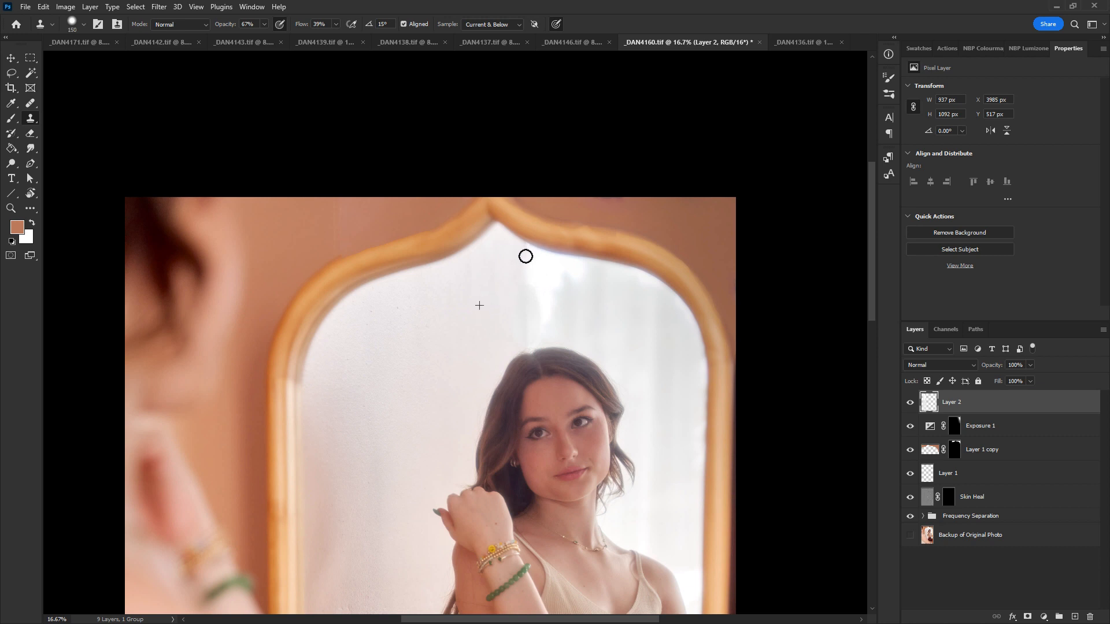
mouse_move(525, 256)
left_mouse_down()
mouse_move(528, 282)
mouse_move(474, 324)
mouse_move(530, 282)
mouse_move(518, 318)
mouse_move(488, 321)
mouse_move(527, 312)
mouse_move(531, 344)
mouse_move(537, 319)
mouse_move(556, 327)
mouse_move(539, 293)
mouse_move(550, 304)
mouse_move(540, 320)
mouse_move(536, 309)
mouse_move(589, 299)
mouse_move(600, 336)
mouse_move(508, 331)
mouse_move(535, 335)
mouse_move(526, 313)
left_mouse_up()
left_click(640, 347, "alt")
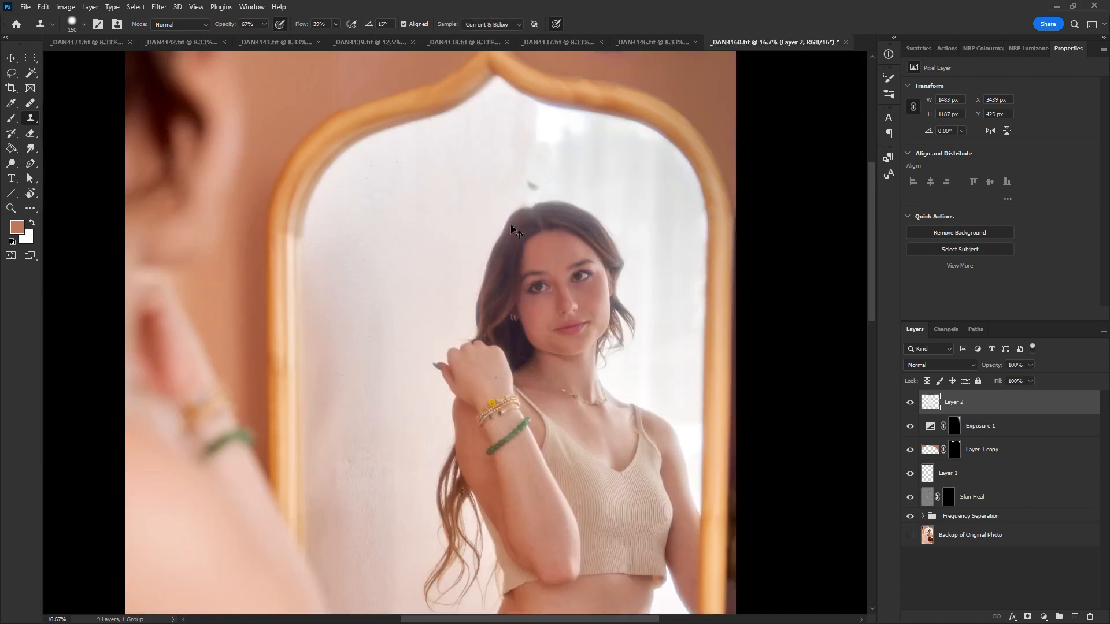
left_click(466, 196, "alt")
mouse_move(540, 179)
left_mouse_down()
mouse_move(543, 136)
mouse_move(551, 144)
mouse_move(505, 186)
left_mouse_up()
Step: Add another new layer and smooth the cloned transition above her head with a 200 px Healing Brush sampled from both sides
left_click(1074, 616)
key("j")
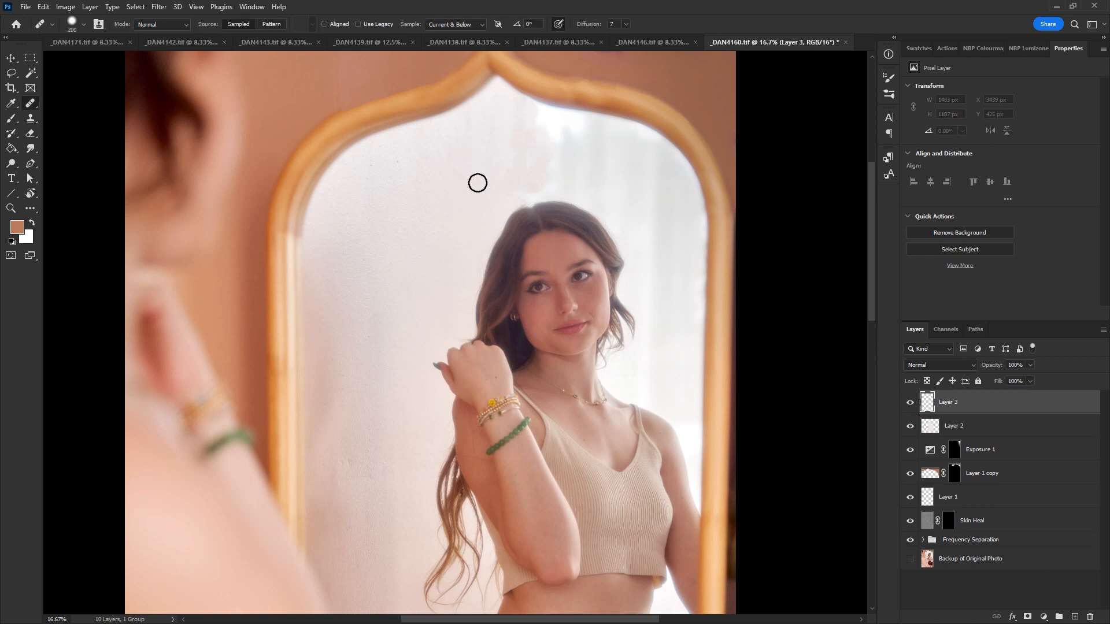
left_click(445, 195, "alt")
key("bracketright")
key("bracketright")
mouse_move(538, 124)
left_mouse_down()
mouse_move(521, 189)
mouse_move(544, 148)
mouse_move(600, 171)
mouse_move(548, 144)
left_mouse_up()
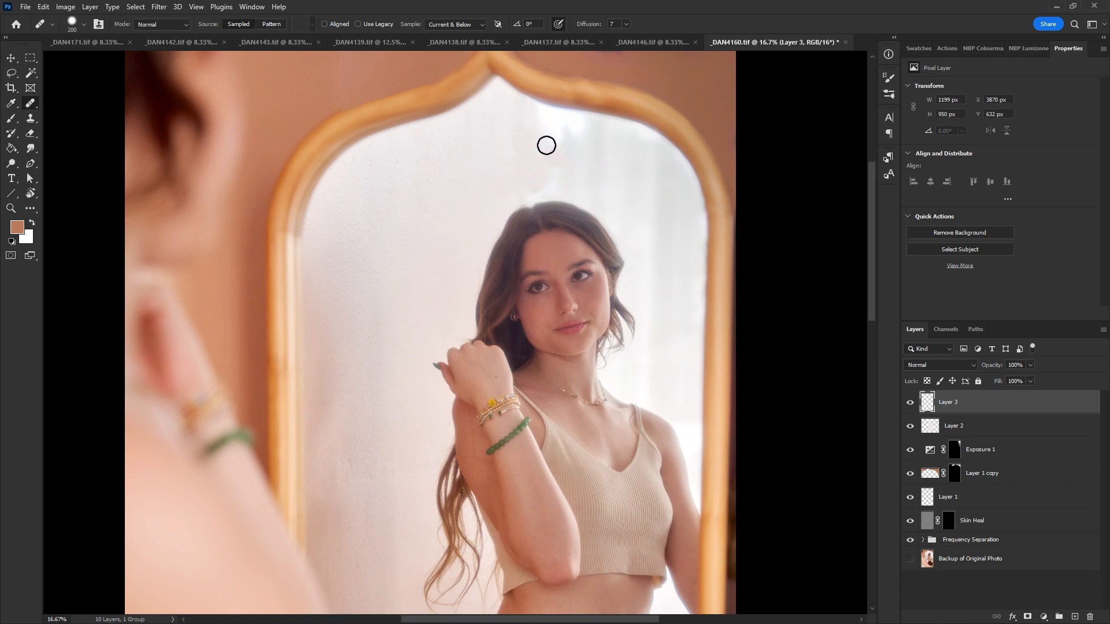
left_click(588, 177, "alt")
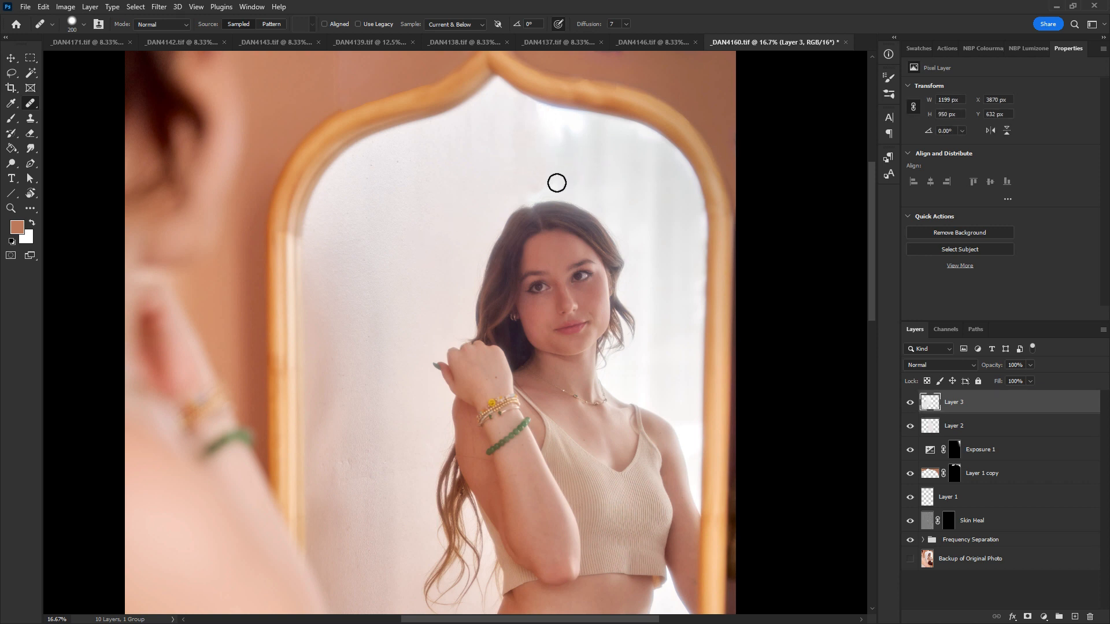
mouse_move(557, 182)
left_mouse_down()
mouse_move(533, 187)
mouse_move(562, 176)
mouse_move(547, 141)
mouse_move(519, 118)
left_mouse_up()
left_click(511, 151, "alt")
Step: Compare the photo with Layer 2 and Layer 3 hidden and shown, and close _DAN4160.tif with its changes saved
key("ctrl+minus")
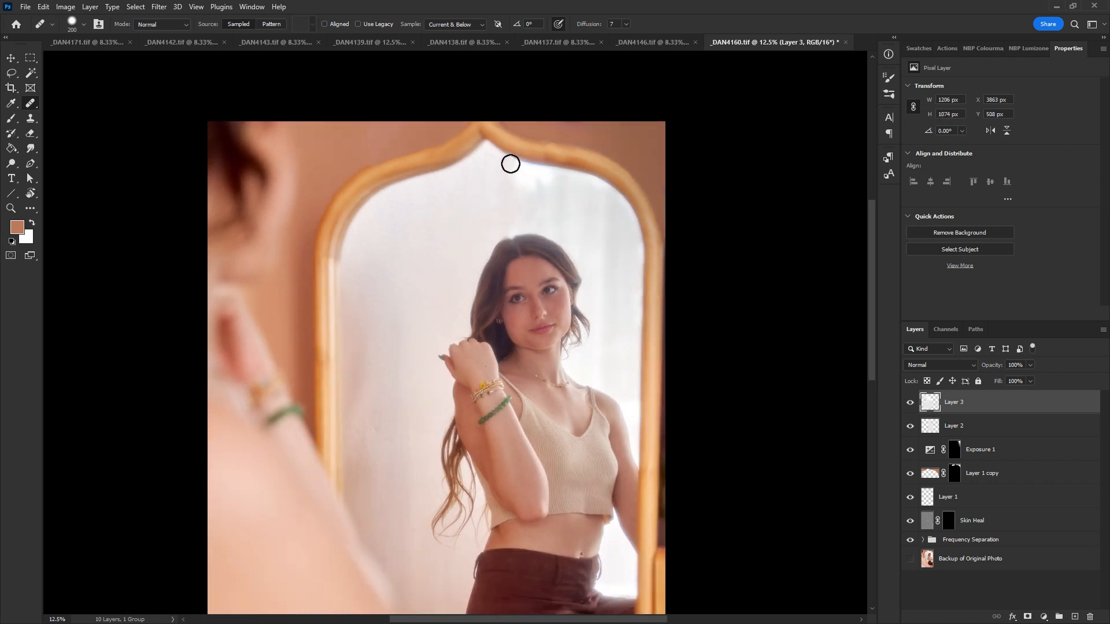
key("ctrl+minus")
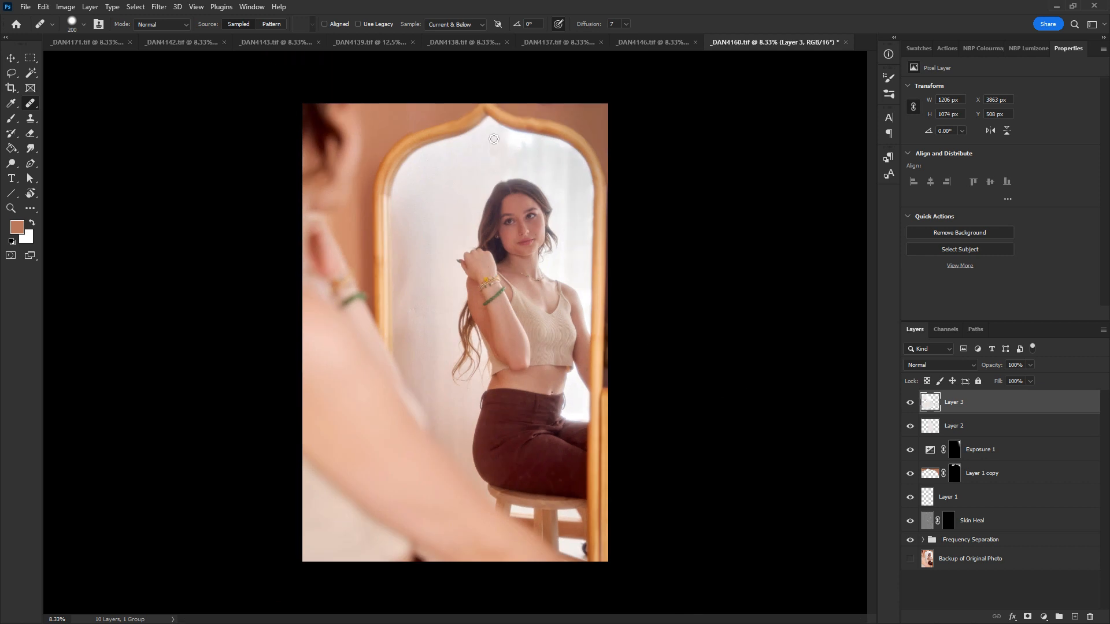
left_click(910, 404)
left_click(910, 426)
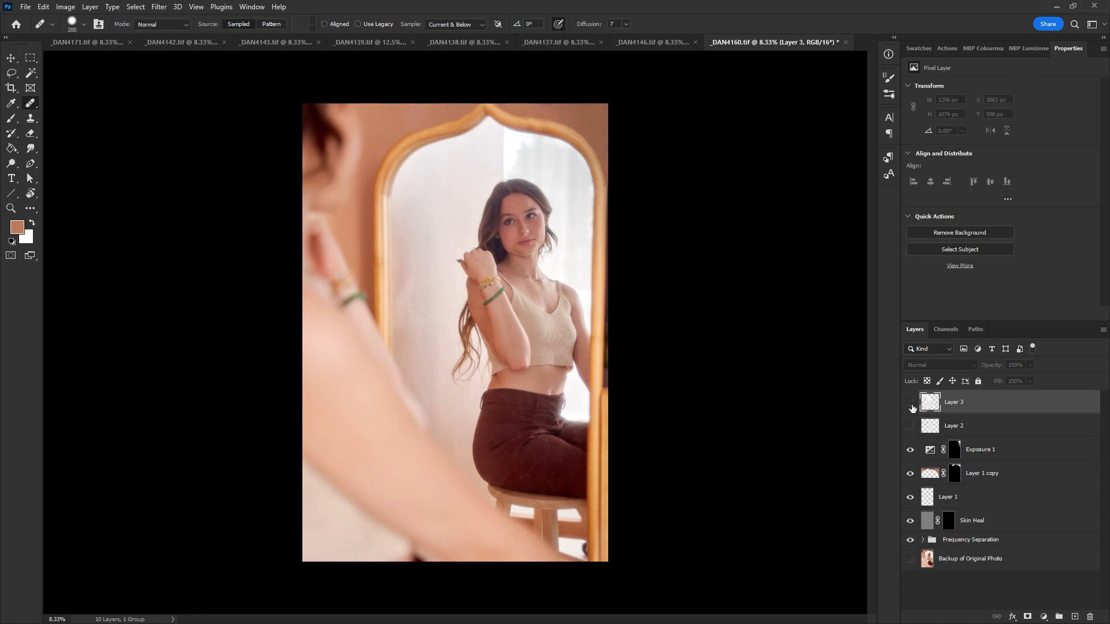
left_click_drag(912, 408, 912, 431)
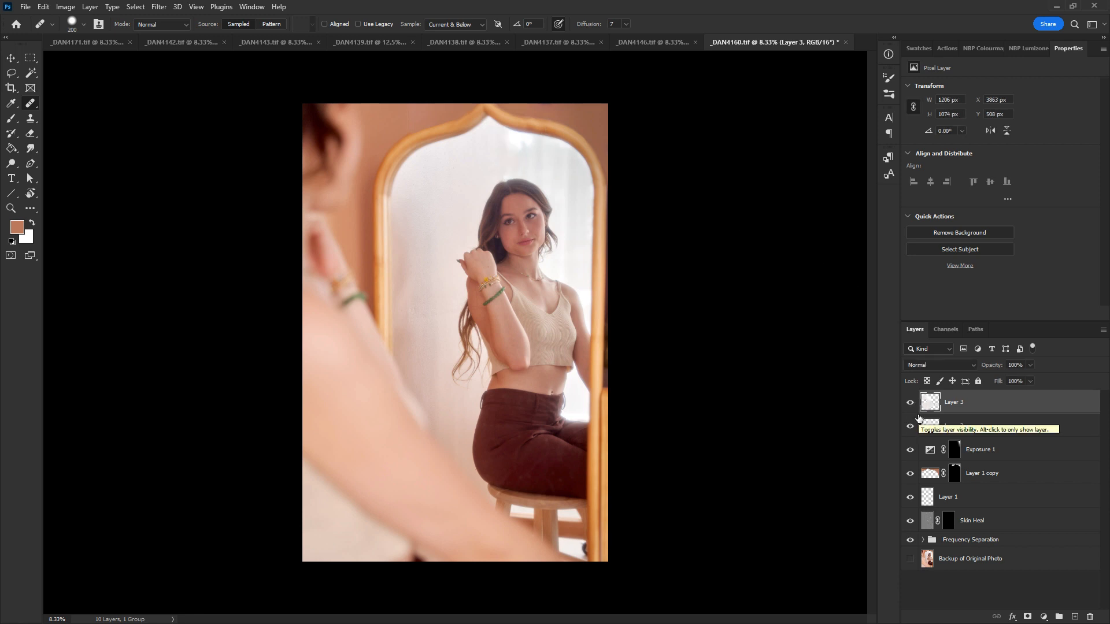
key("ctrl+w")
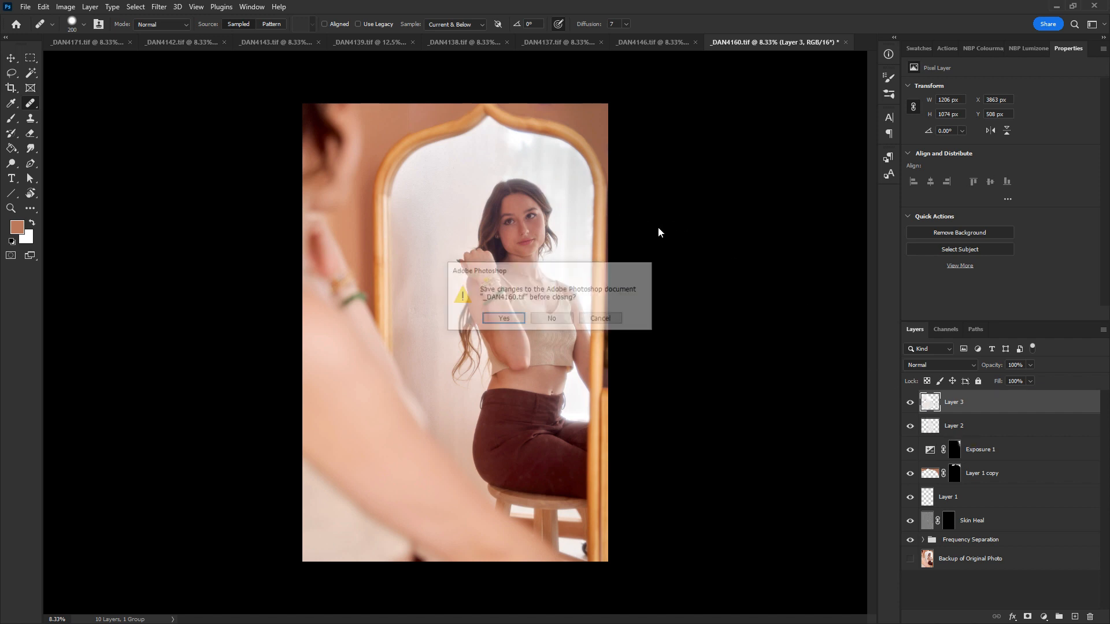
left_click(504, 323)
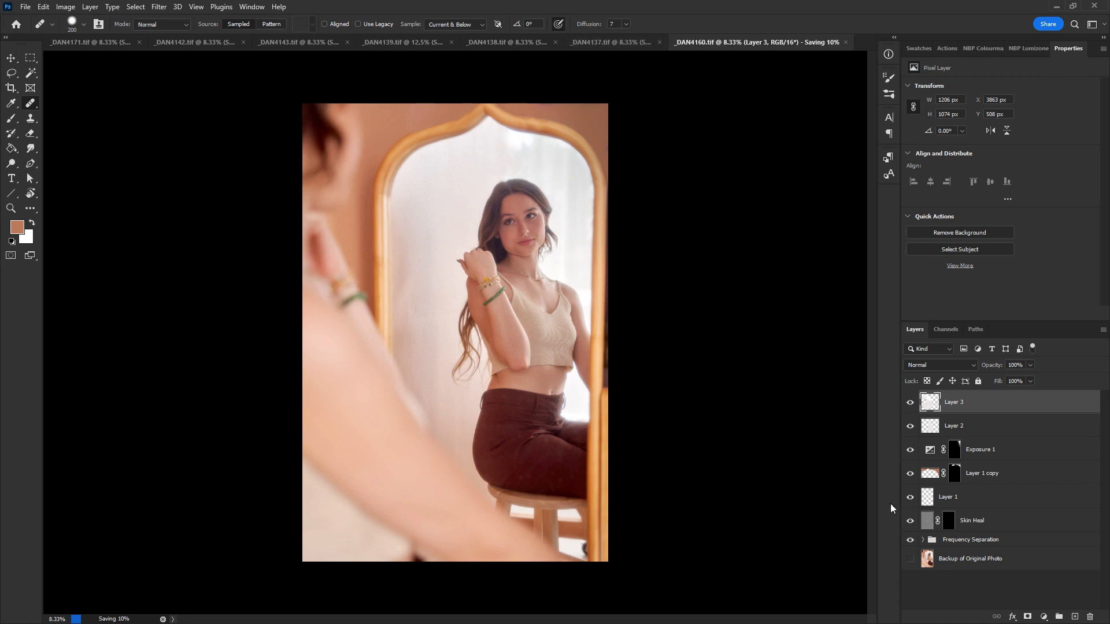
Step: Switch to _DAN4137.tif, duplicate everything from Heal down to Backup of Original Photo, and merge the copies into one layer
left_click(612, 43)
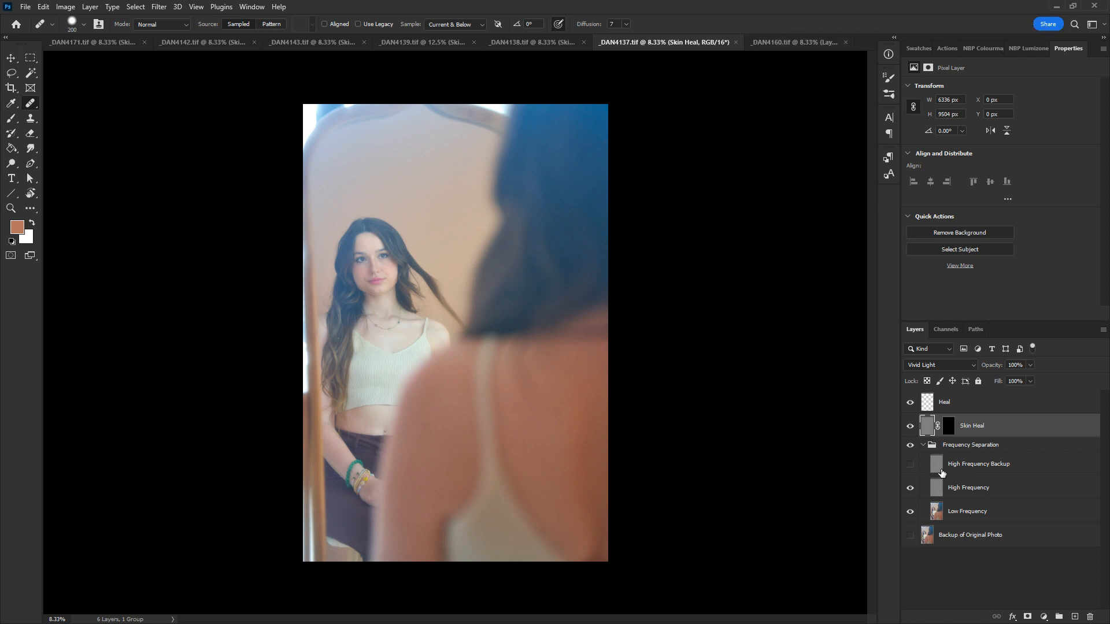
left_click(923, 446)
left_click(962, 408)
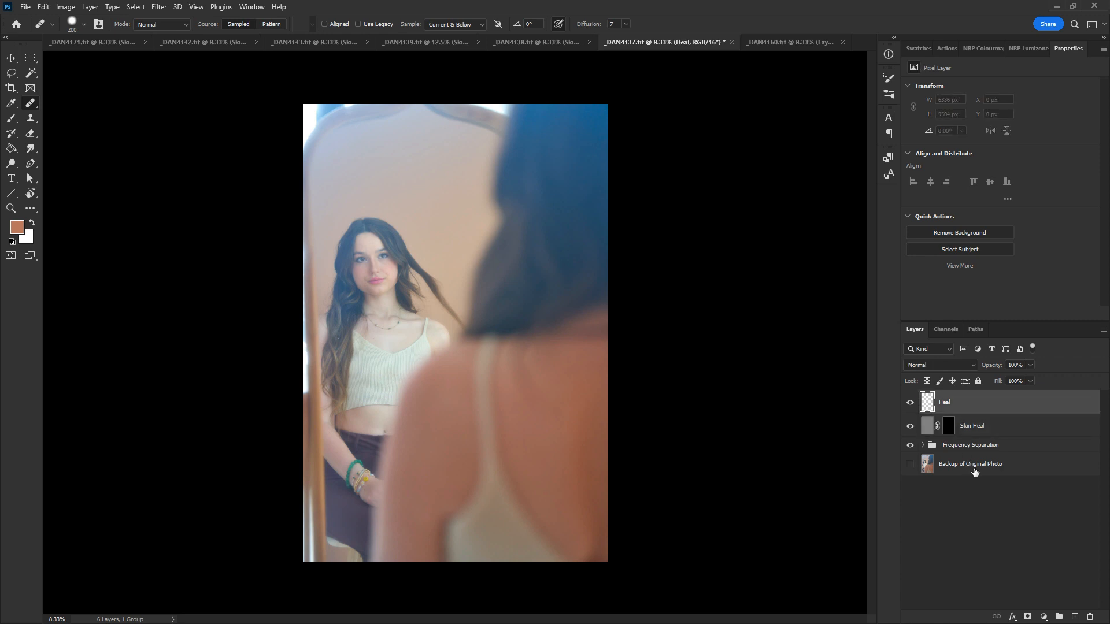
left_click(986, 475, "shift")
left_click_drag(987, 475, 1075, 616)
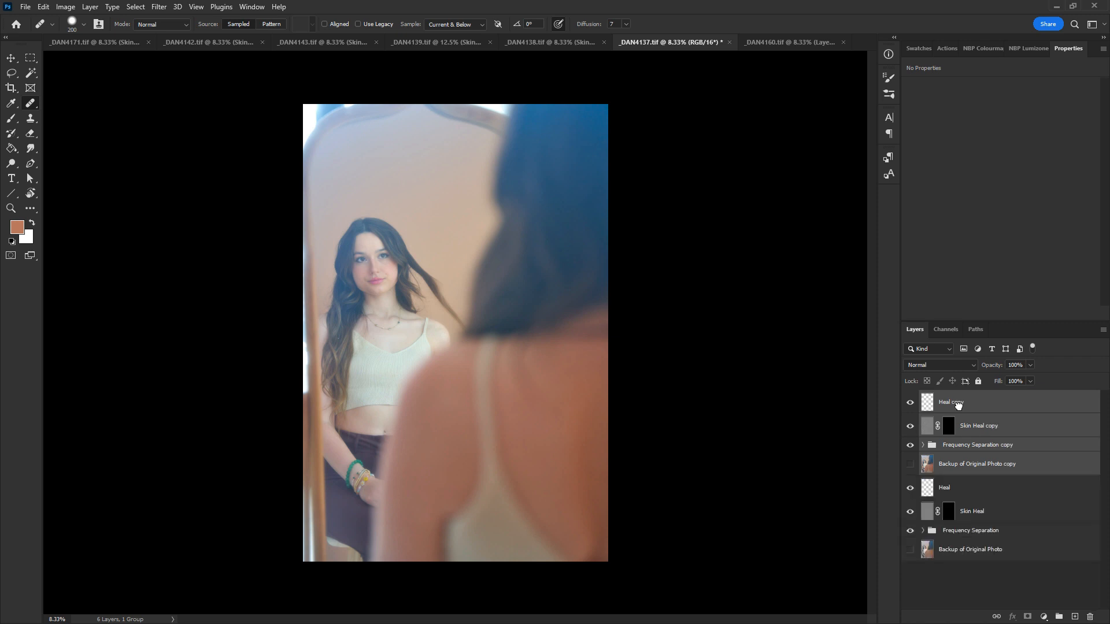
key("ctrl+e")
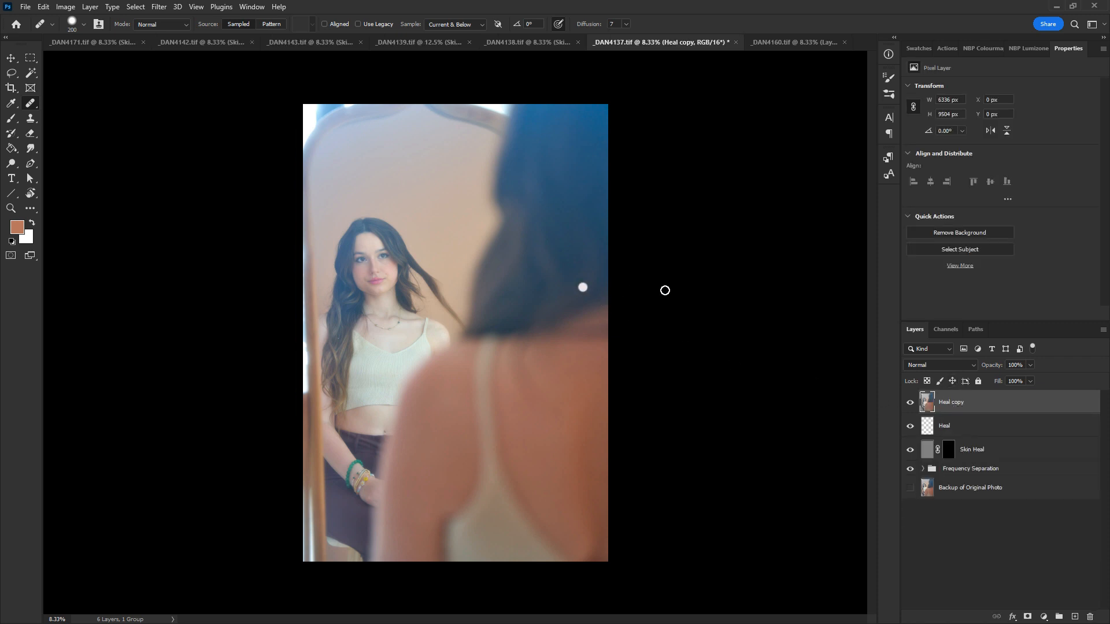
Step: Send the merged layer to the Luminar Neo filter and open its Color tool in the editing view
left_click(160, 7)
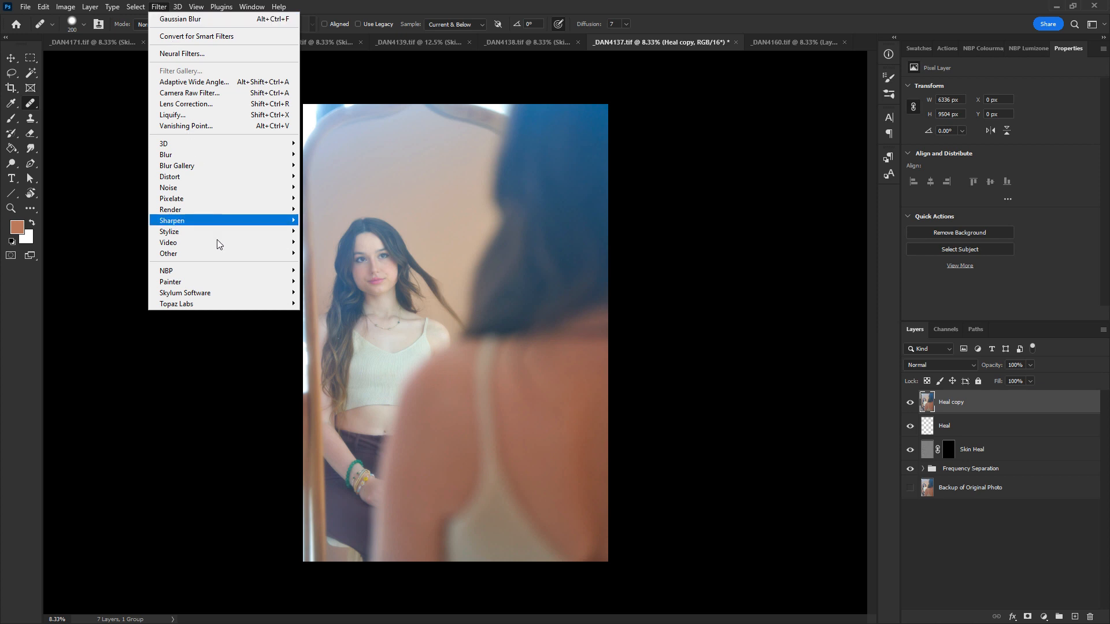
mouse_move(240, 293)
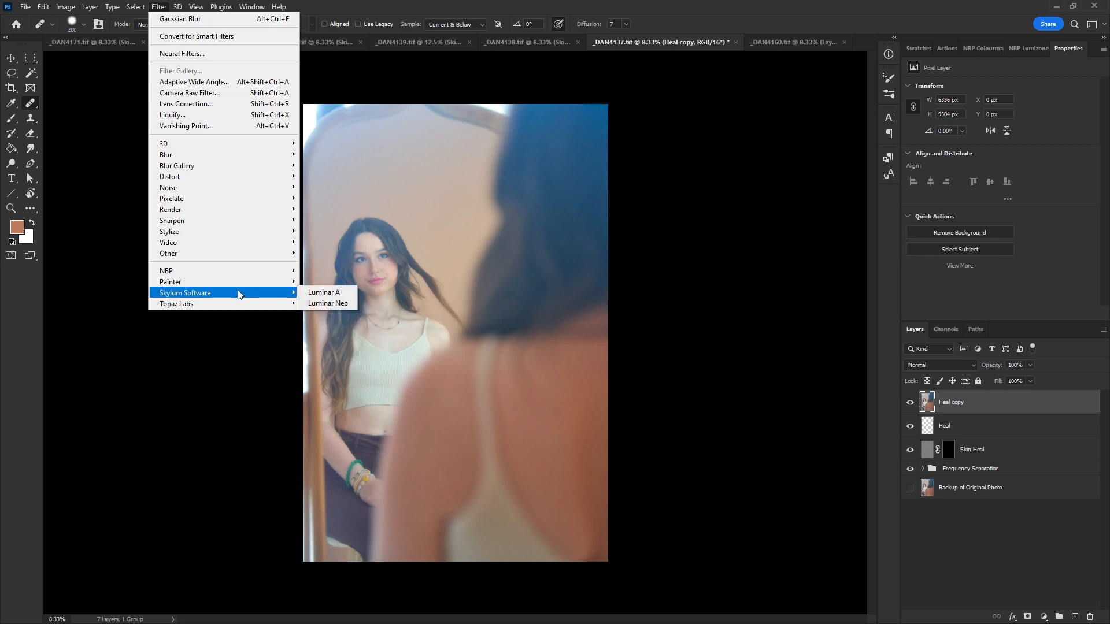
left_click(341, 302)
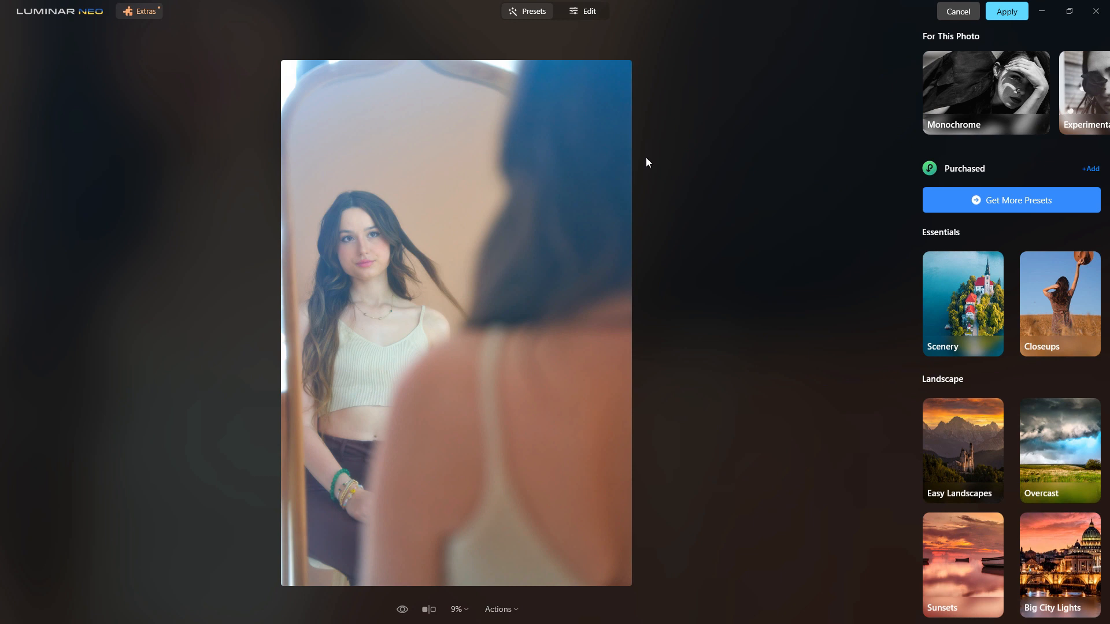
left_click(584, 11)
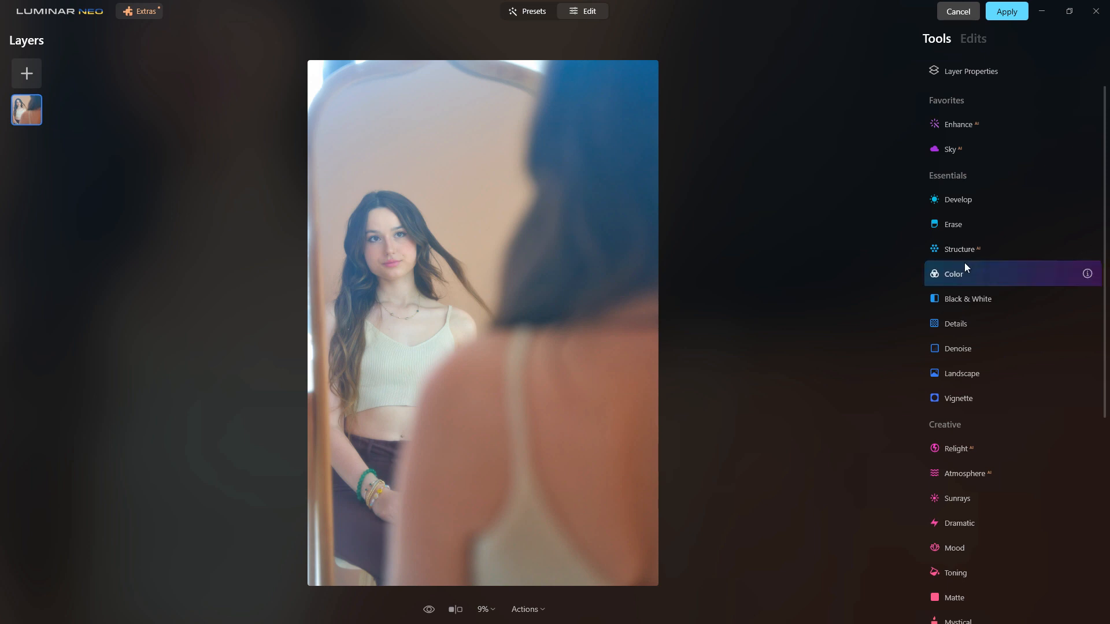
left_click(964, 264)
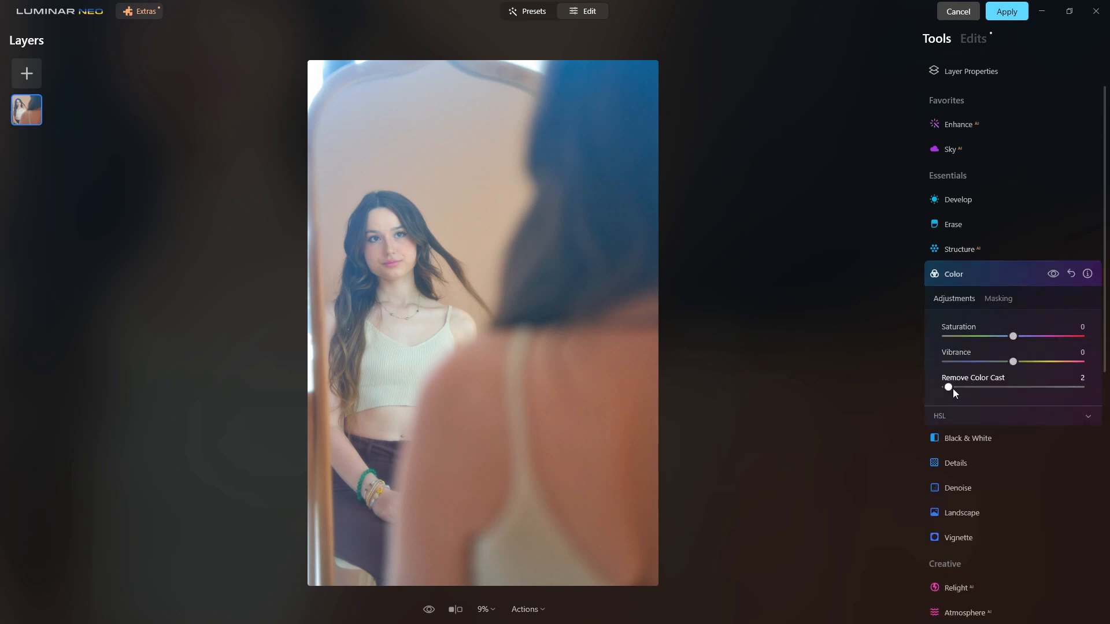
Step: Try a strong Remove Color Cast amount and compare the photo with the Color adjustment off and on
left_click_drag(953, 389, 1043, 387)
left_click(1055, 273)
left_click(1055, 272)
left_click(1056, 273)
left_click(1057, 273)
left_click(1058, 273)
left_click(1056, 273)
left_click(1058, 273)
left_click(1057, 273)
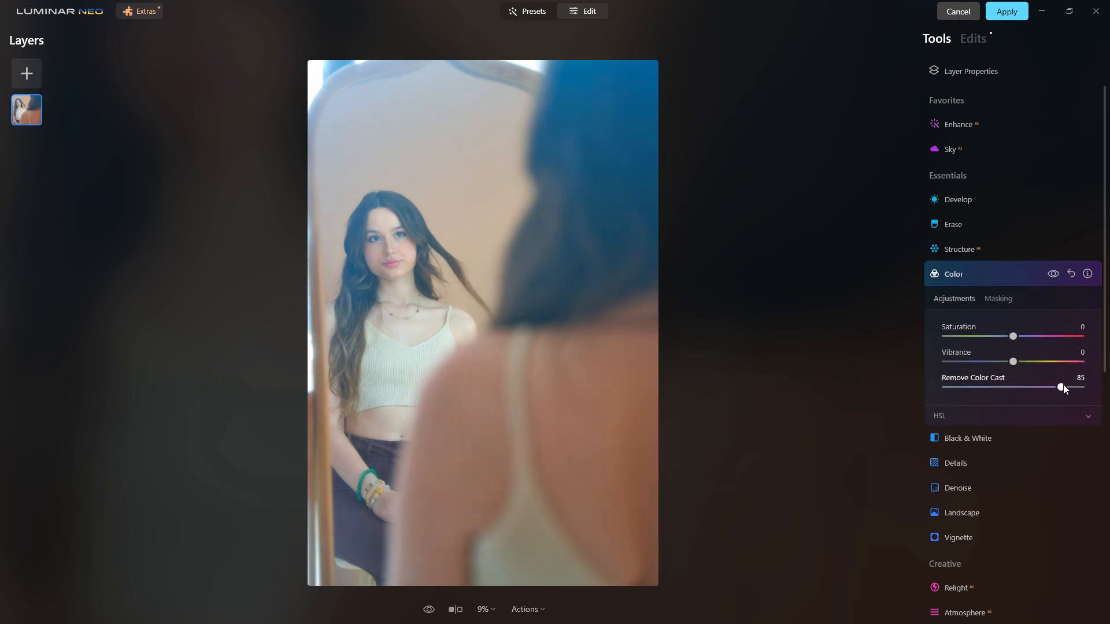
Step: Set Remove Color Cast to 90 and judge the blue haze and skin tones with the Color adjustment off and on
left_click_drag(1065, 385, 1068, 385)
left_click(1056, 272)
left_click(1055, 272)
left_click(1054, 273)
left_click(1054, 273)
left_click(1054, 273)
left_click(1054, 273)
left_click(1053, 274)
left_click(1053, 273)
left_click(1054, 274)
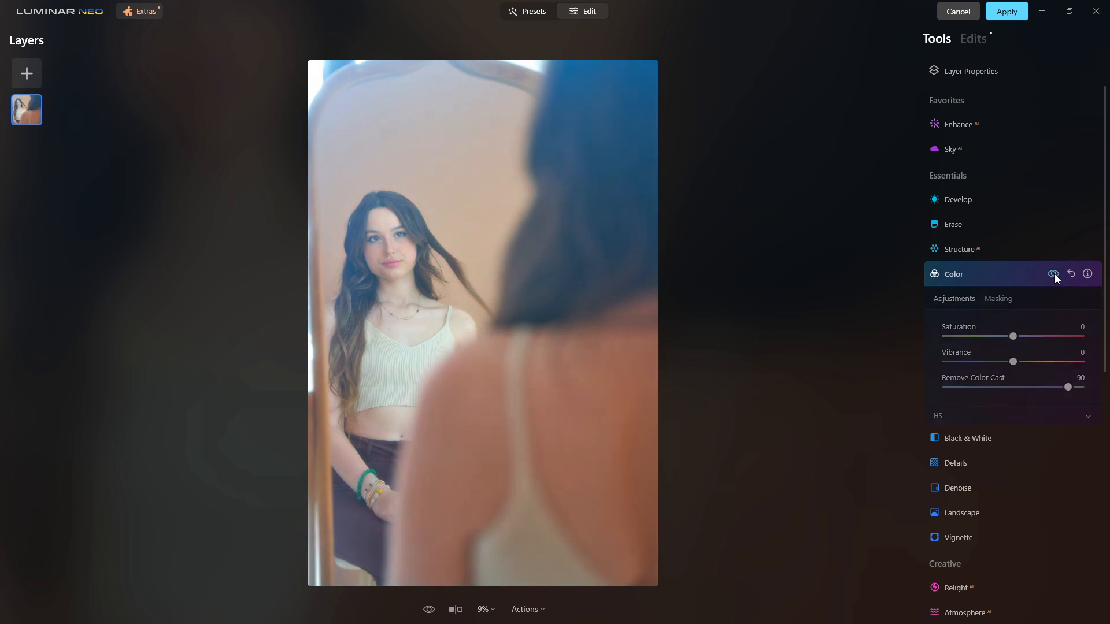
left_click(1053, 273)
left_click(1053, 274)
left_click(1053, 275)
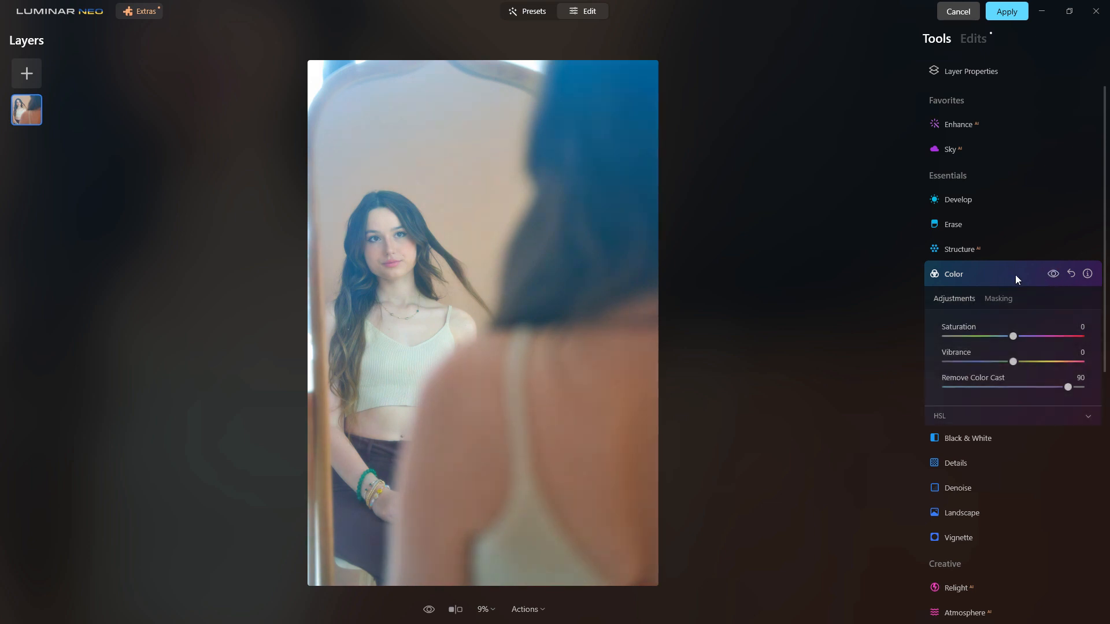
left_click(1052, 274)
left_click(1052, 273)
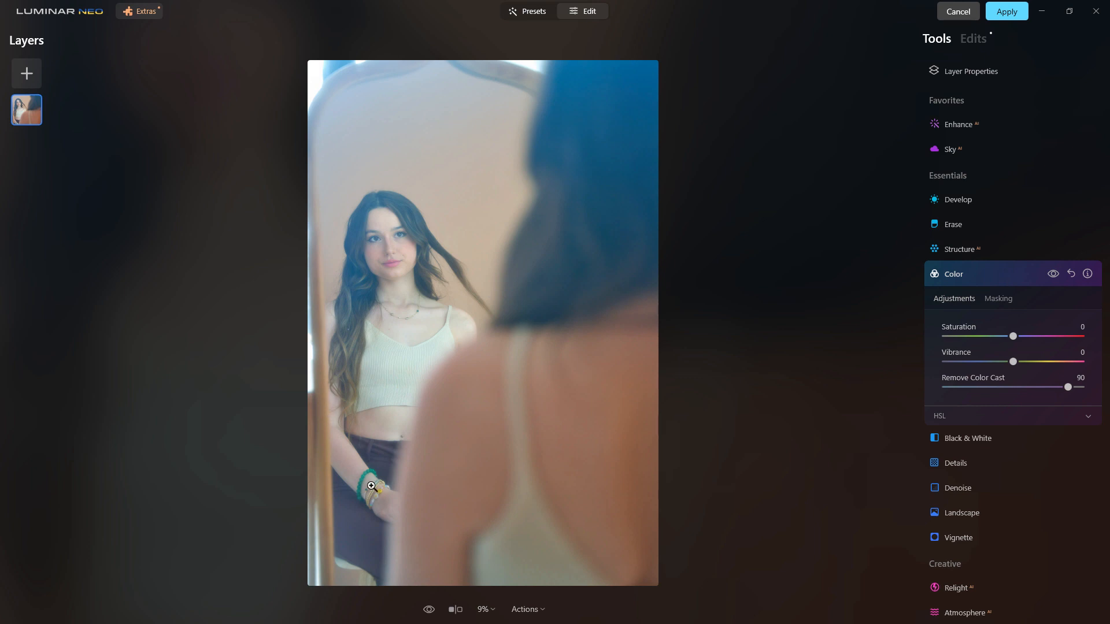
Step: Compare the photo once more with the Color adjustment off and on, and apply the Luminar Neo edit to the merged layer
left_click(1054, 274)
left_click(1053, 275)
left_click(1055, 275)
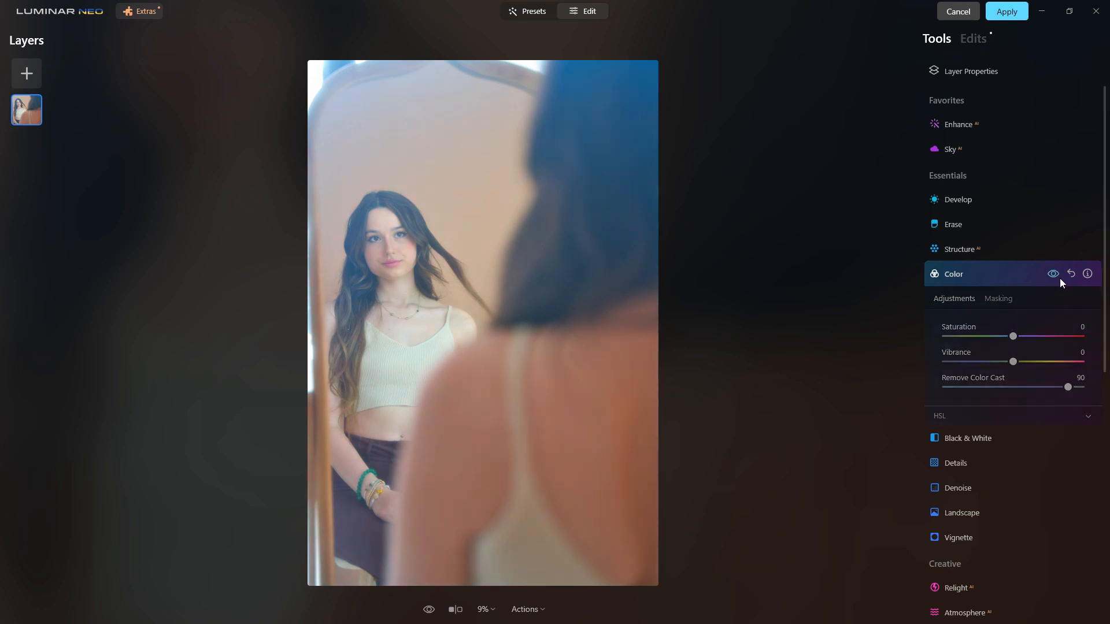
left_click(1006, 11)
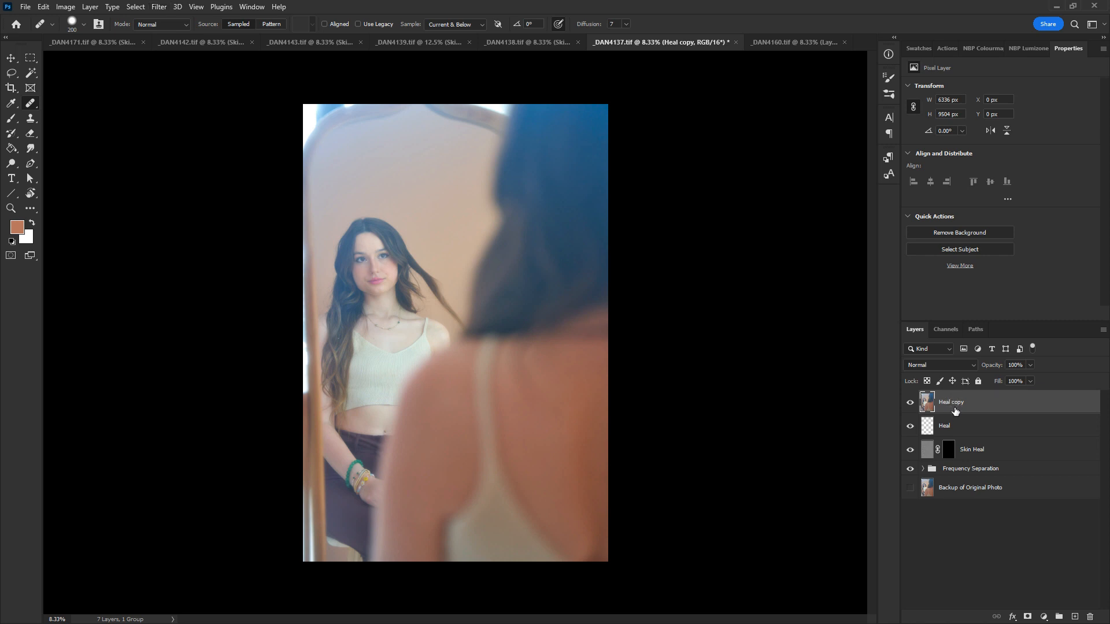
Step: Rename the Heal copy layer as Luminar Remove Color Cast and give it a mask inverted to black
double_click(964, 410)
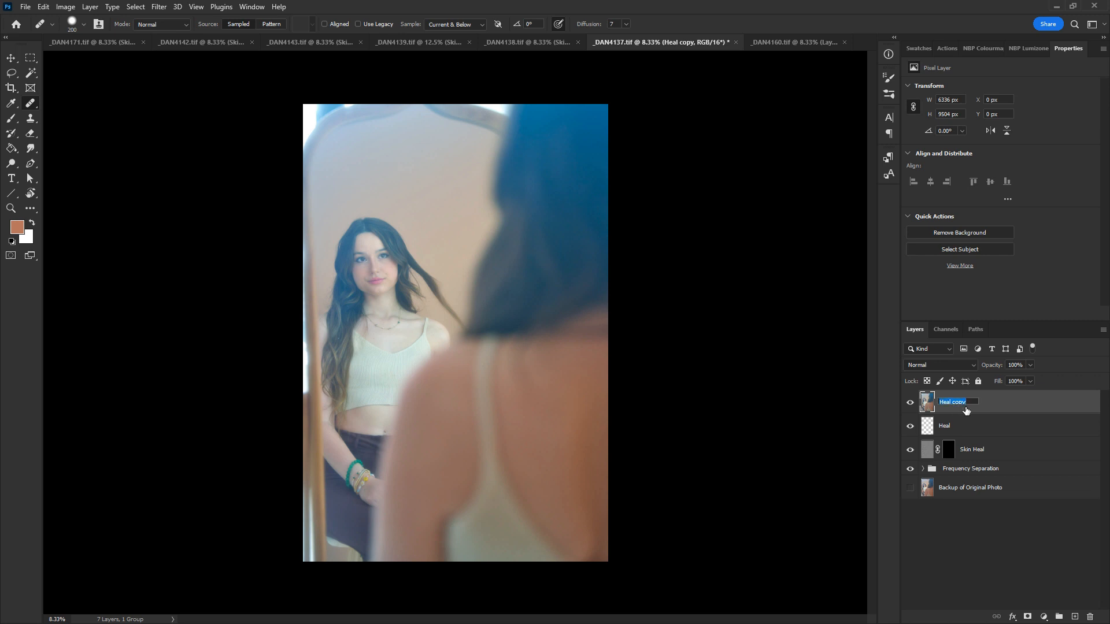
type("Luminar Remove COlor Cast")
key("Return")
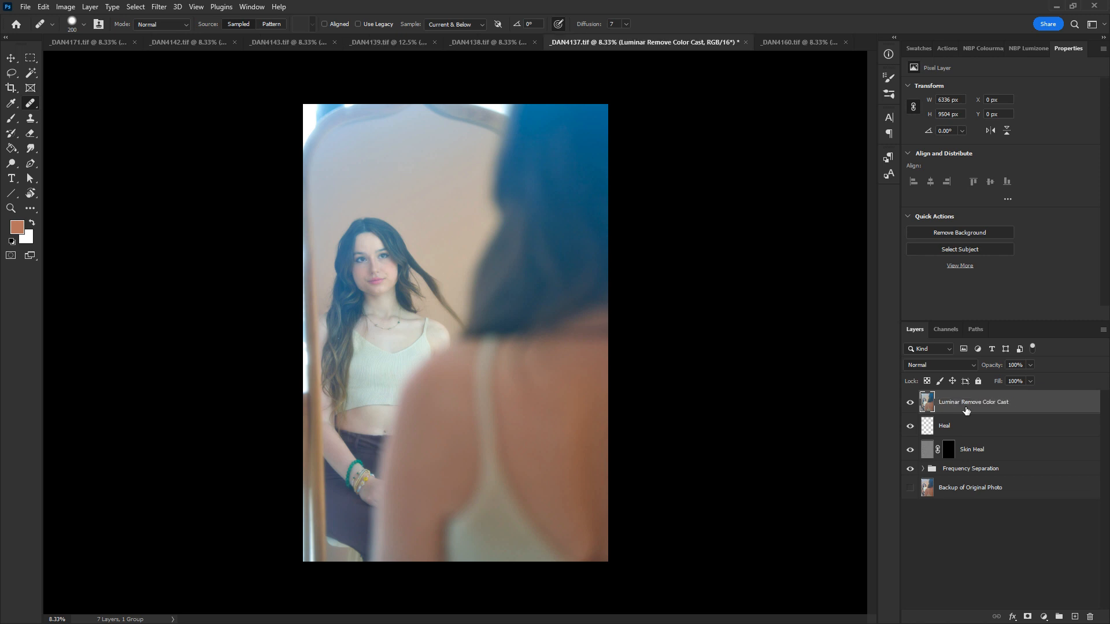
left_click(1027, 616)
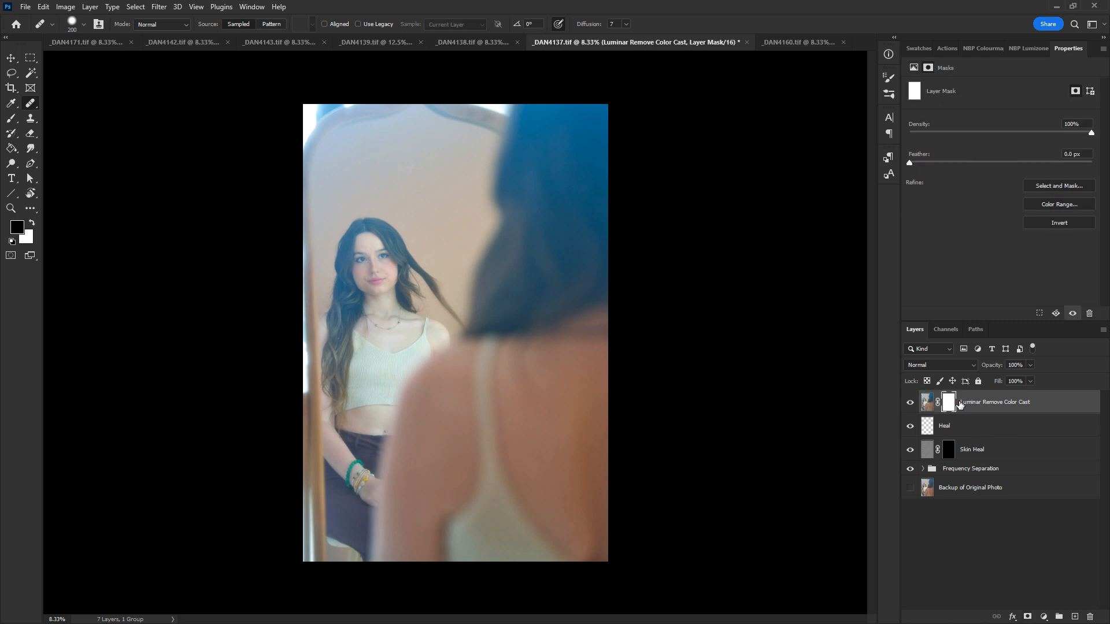
key("ctrl+i")
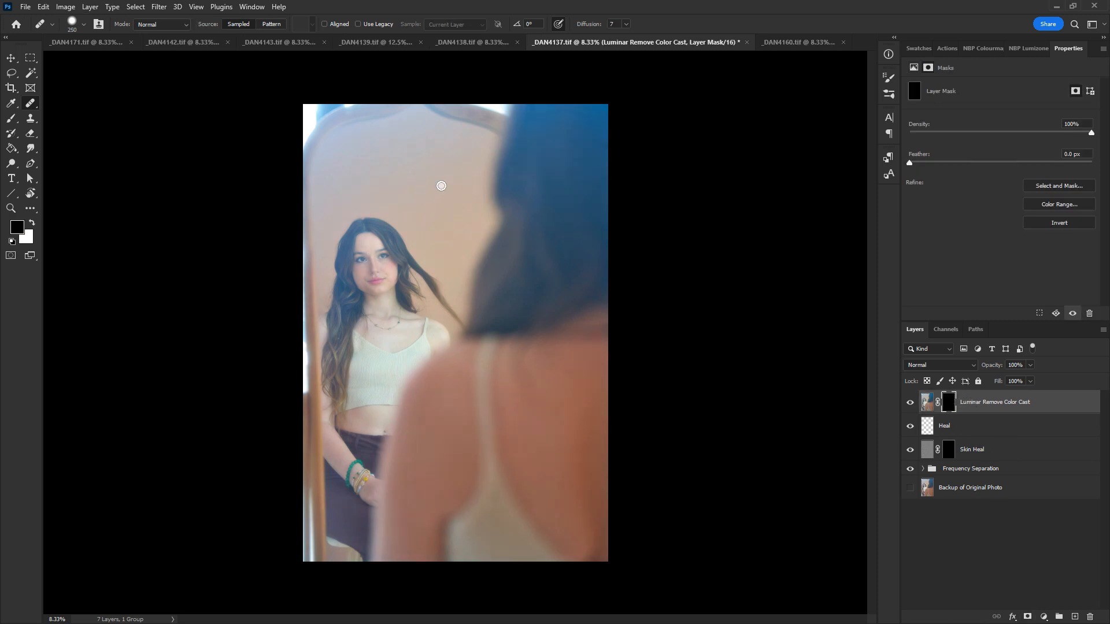
Step: Paint white on the mask over the mirror and its reflection with a large soft brush at 28% flow, sparing the foreground woman
key("bracketright")
key("bracketright")
left_click(11, 119)
key("x")
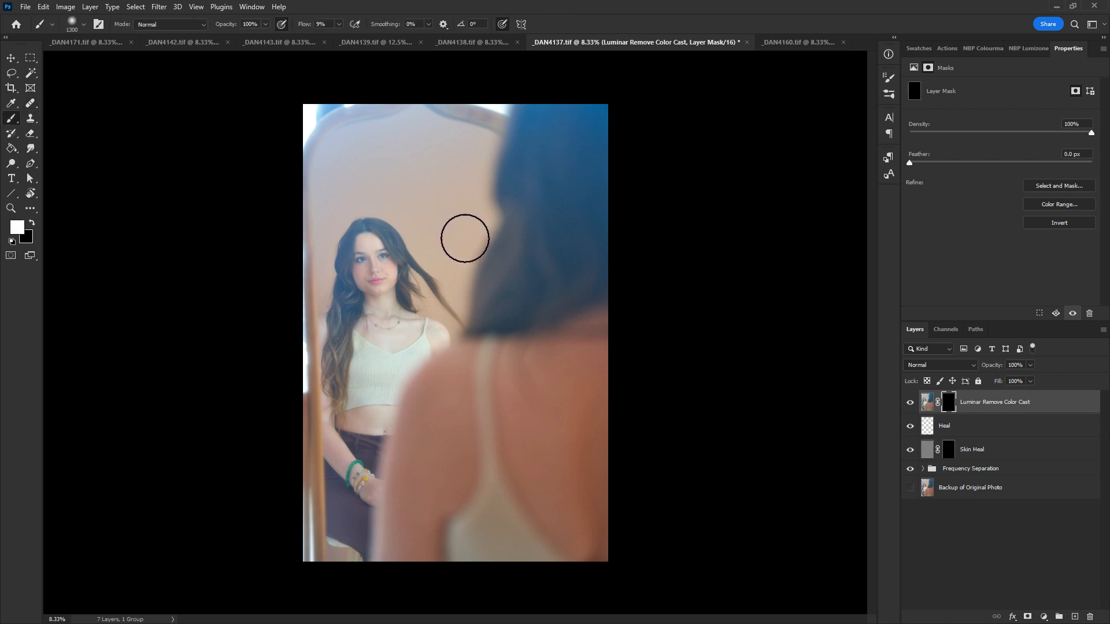
key("bracketright")
key("bracketright")
key("bracketright")
key("bracketright")
key("bracketright")
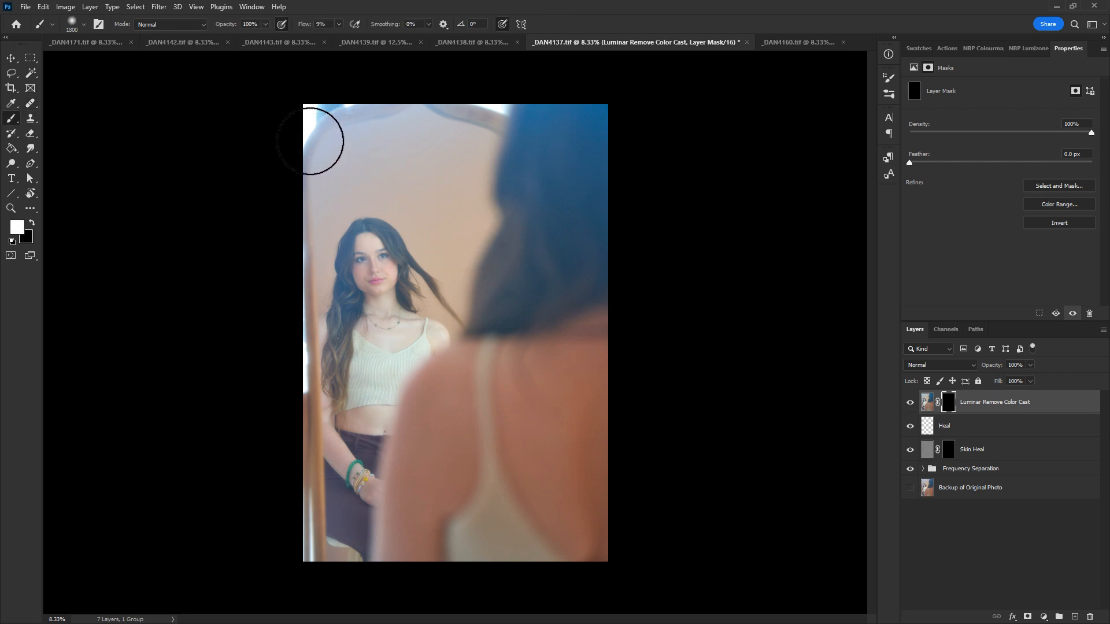
key("bracketright")
key("bracketright")
key("bracketright")
left_click(339, 23)
left_click_drag(337, 37, 343, 38)
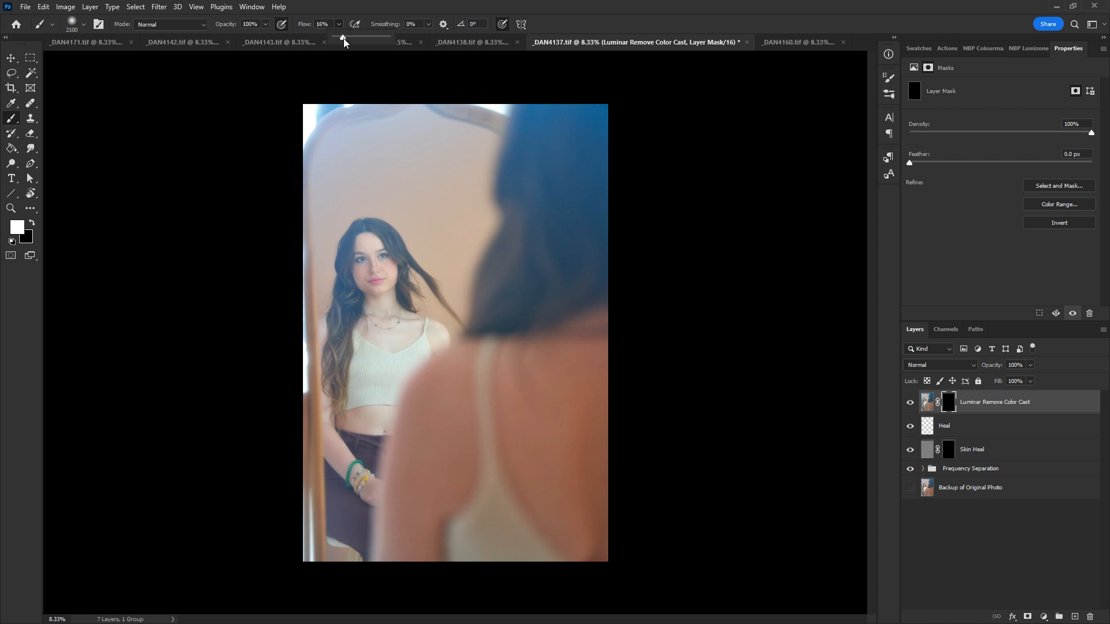
left_click(452, 113)
key("bracketright")
key("bracketright")
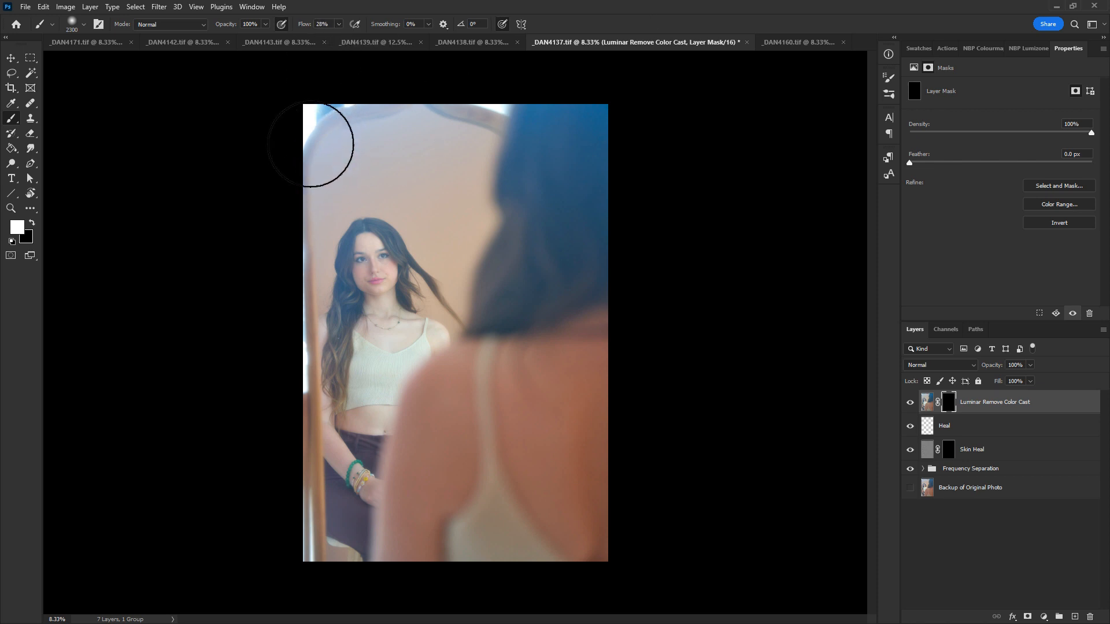
mouse_move(331, 126)
left_mouse_down()
mouse_move(377, 117)
mouse_move(367, 225)
mouse_move(411, 105)
mouse_move(419, 114)
mouse_move(416, 167)
mouse_move(373, 275)
mouse_move(304, 366)
mouse_move(395, 220)
mouse_move(379, 236)
mouse_move(365, 550)
mouse_move(329, 431)
mouse_move(342, 422)
mouse_move(372, 529)
mouse_move(482, 152)
mouse_move(458, 148)
mouse_move(497, 113)
mouse_move(493, 99)
mouse_move(320, 160)
left_mouse_up()
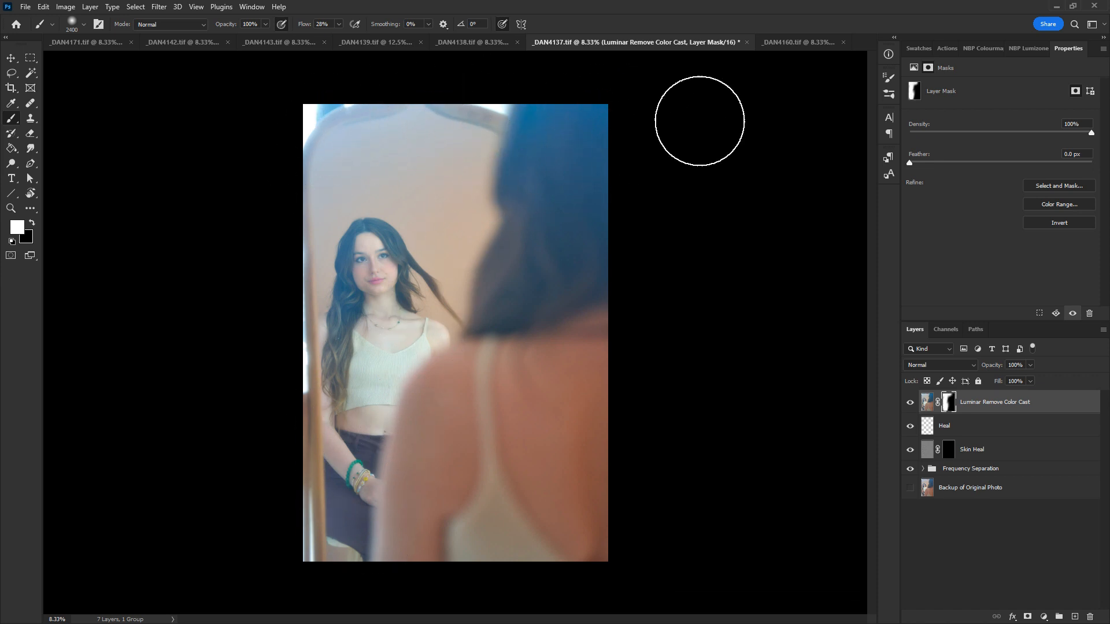
Step: Extend the white mask painting over the reflected woman's hair and arm, and reduce the brush size to 2000
key("[")
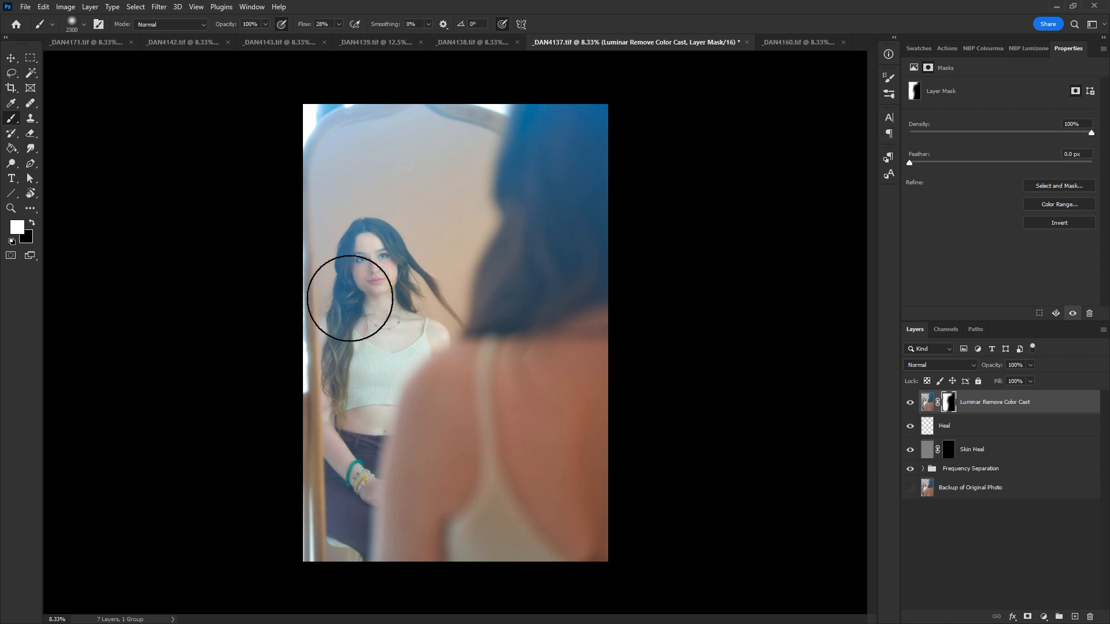
mouse_move(329, 346)
left_mouse_down()
mouse_move(354, 515)
mouse_move(342, 380)
left_mouse_up()
key("[")
key("[")
key("[")
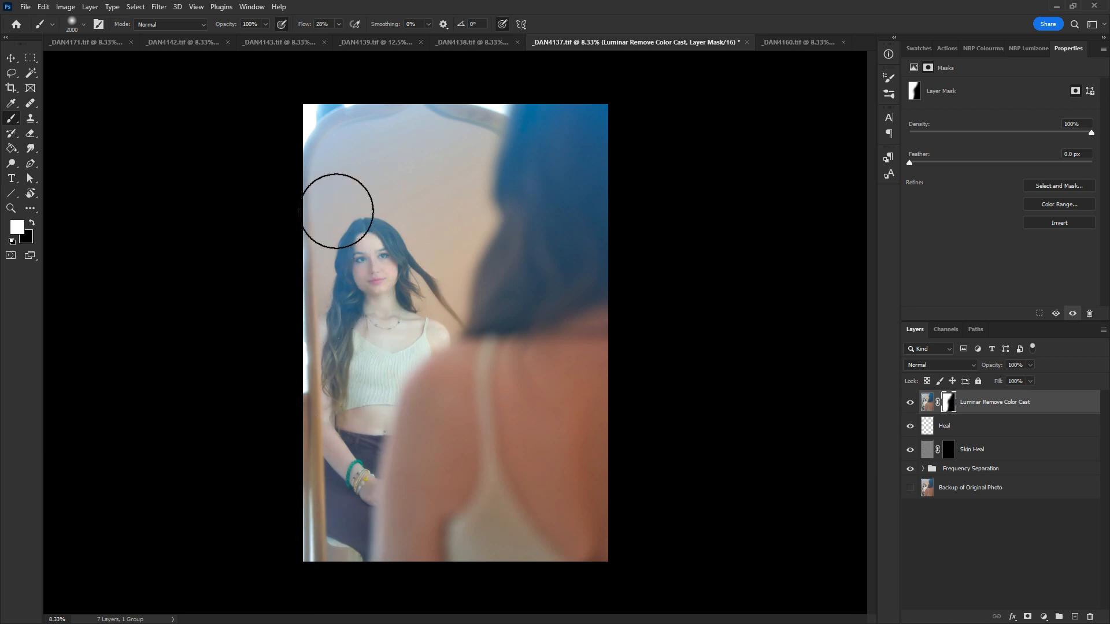
left_click(912, 407)
left_click(927, 402)
left_click(372, 234)
left_click_drag(371, 233, 402, 255)
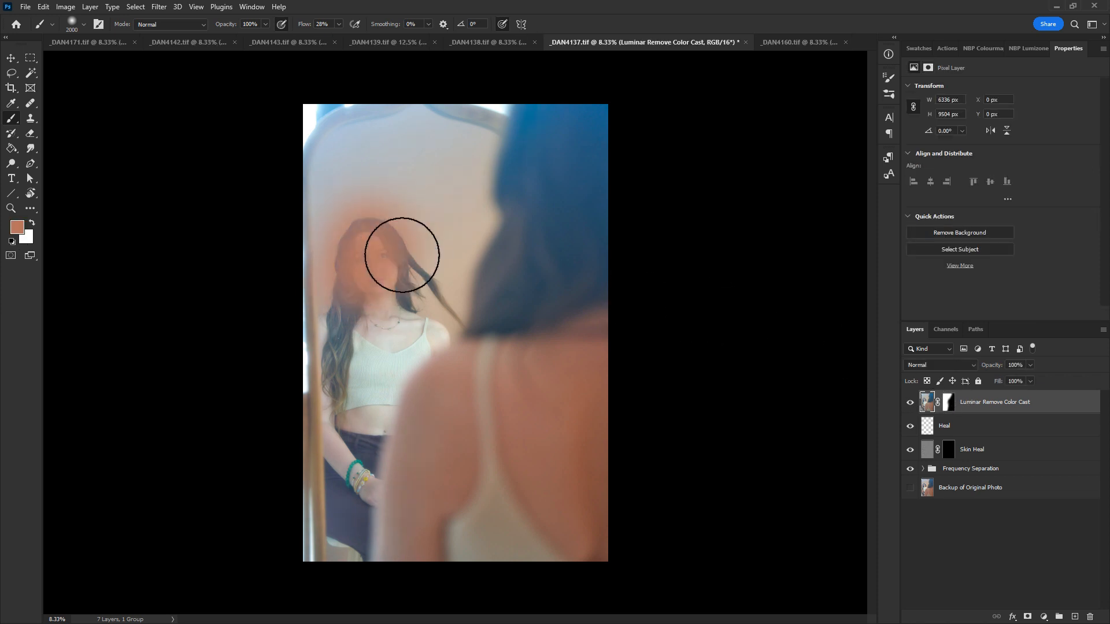
key("ctrl+z")
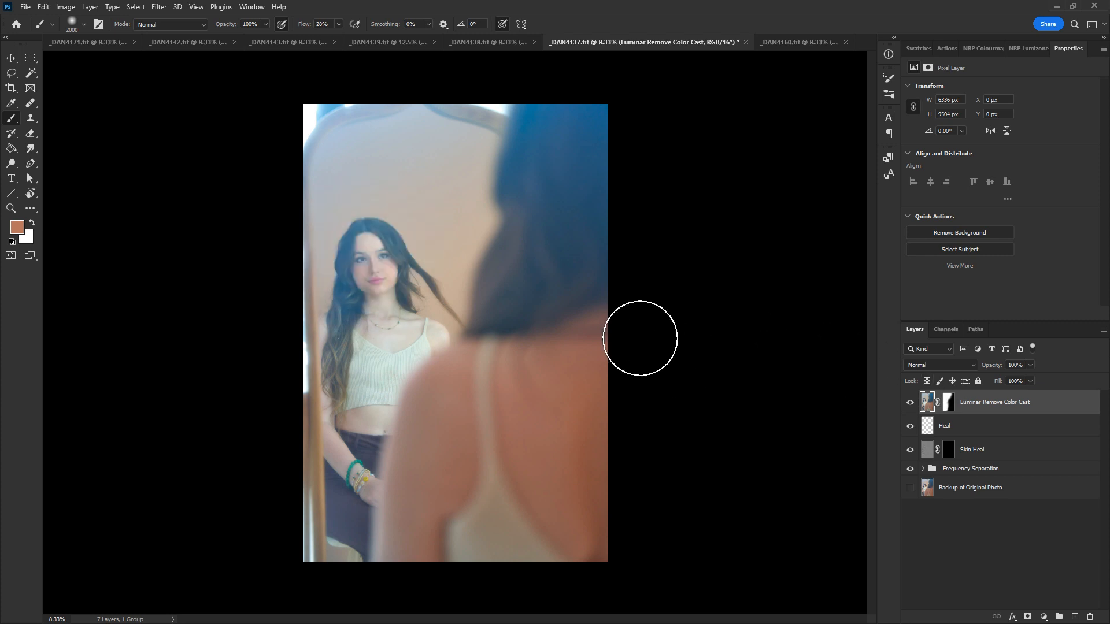
Step: Paint black on the layer mask over the reflected woman's face, and soften the area with white at 9% flow
left_click(946, 402)
key("d")
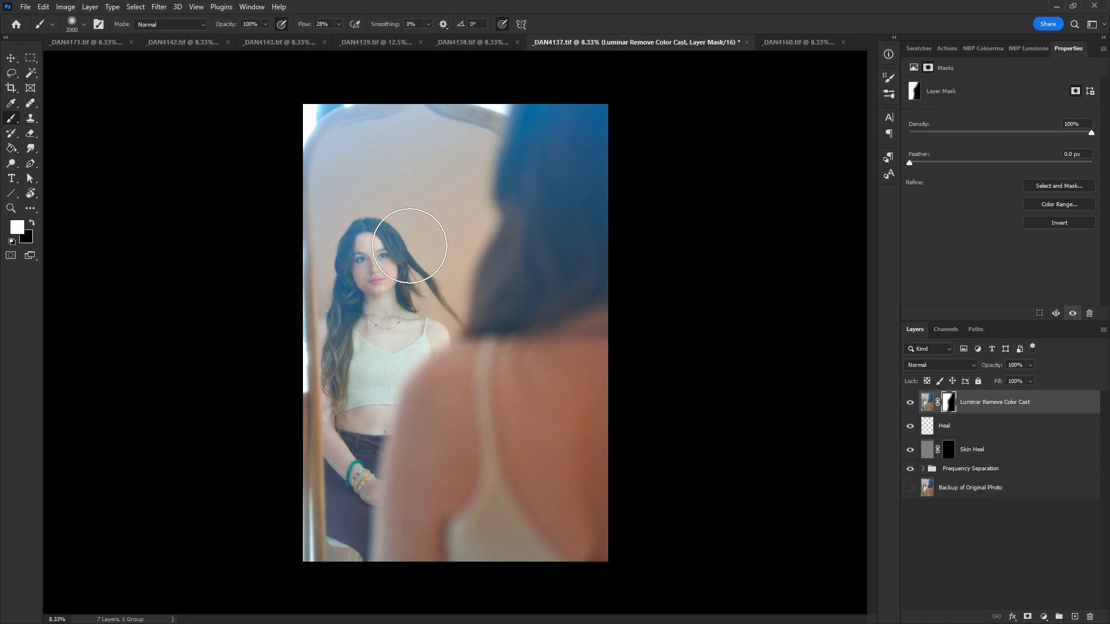
key("x")
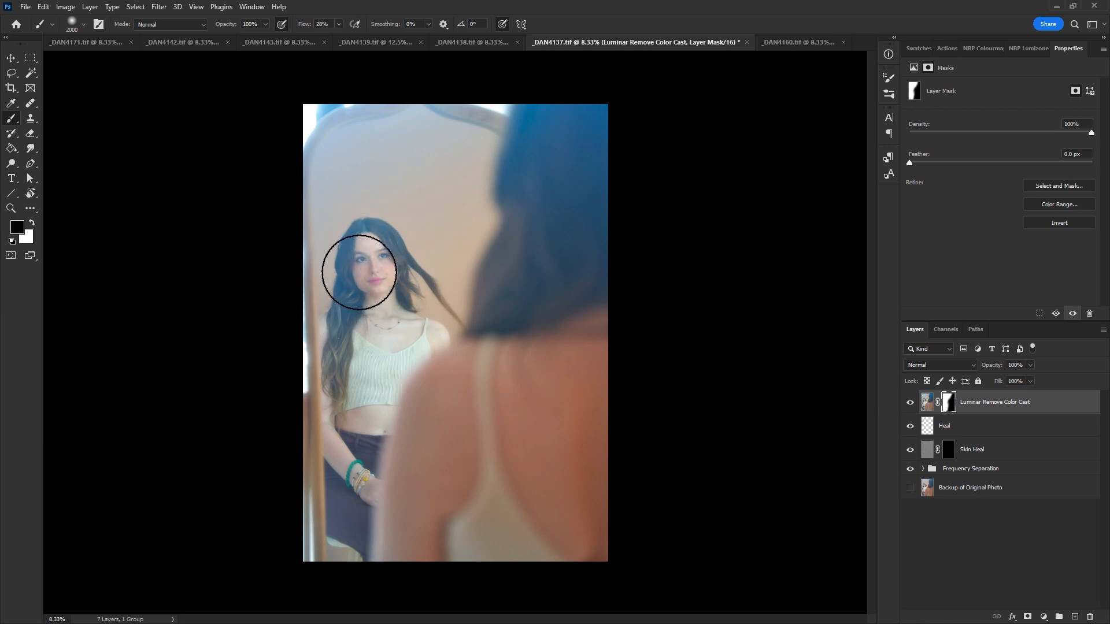
left_click(338, 24)
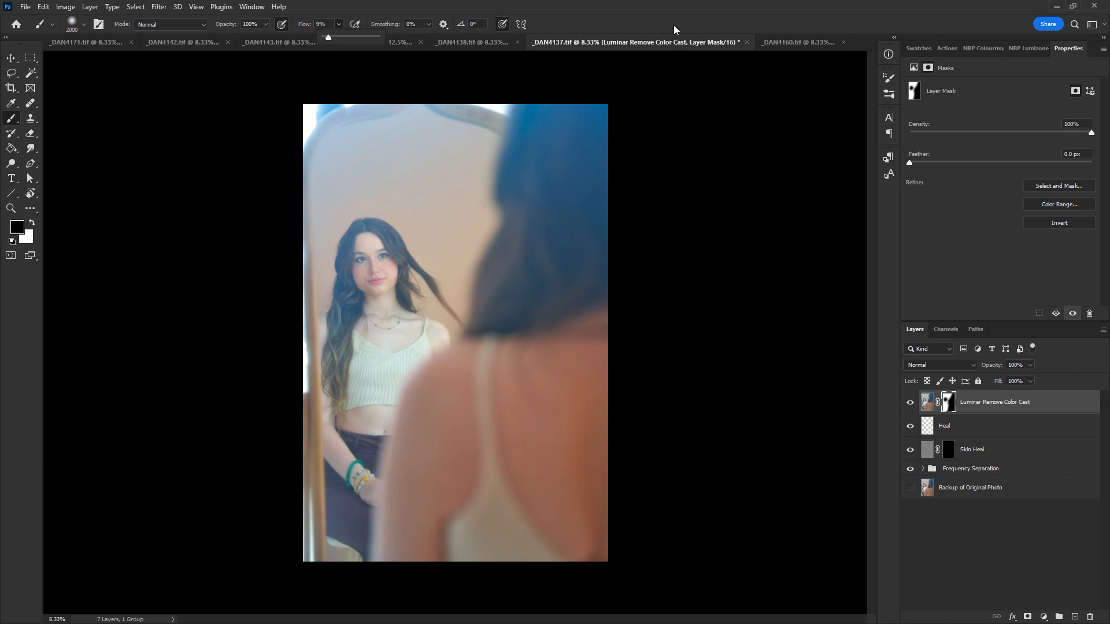
key("x")
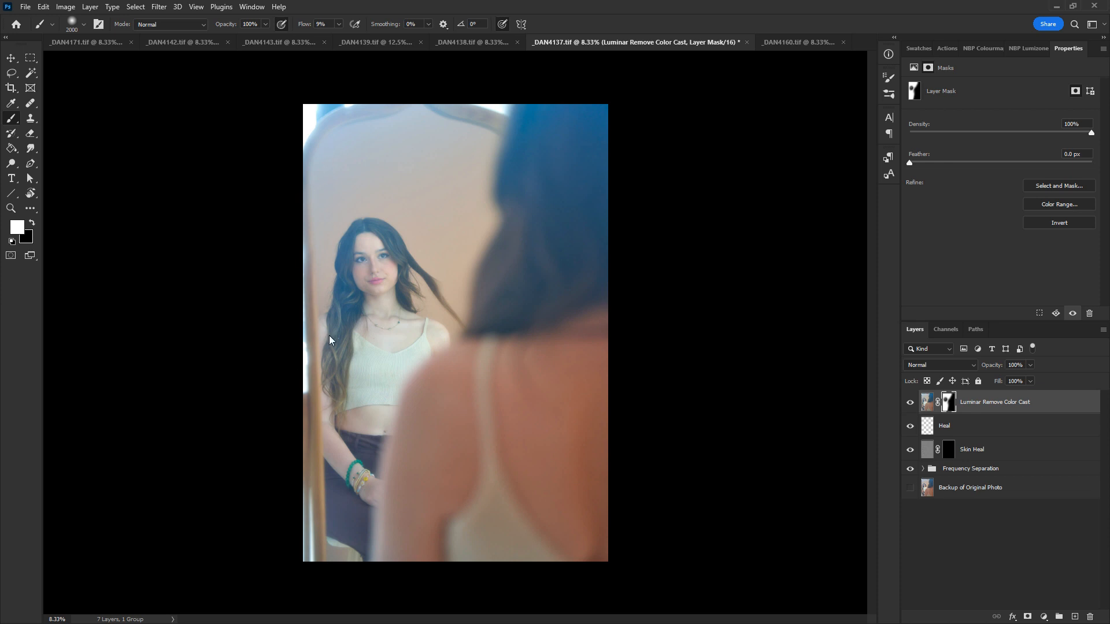
Step: Compare the photo with the Luminar Remove Color Cast layer hidden and shown
left_click(927, 404)
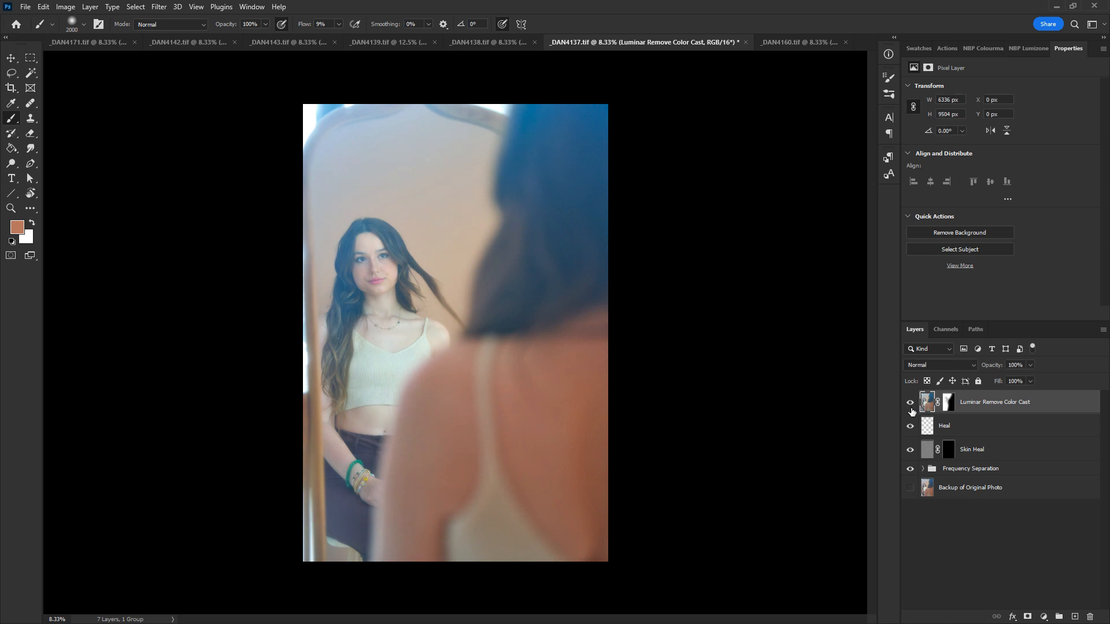
left_click(911, 403)
left_click(910, 403)
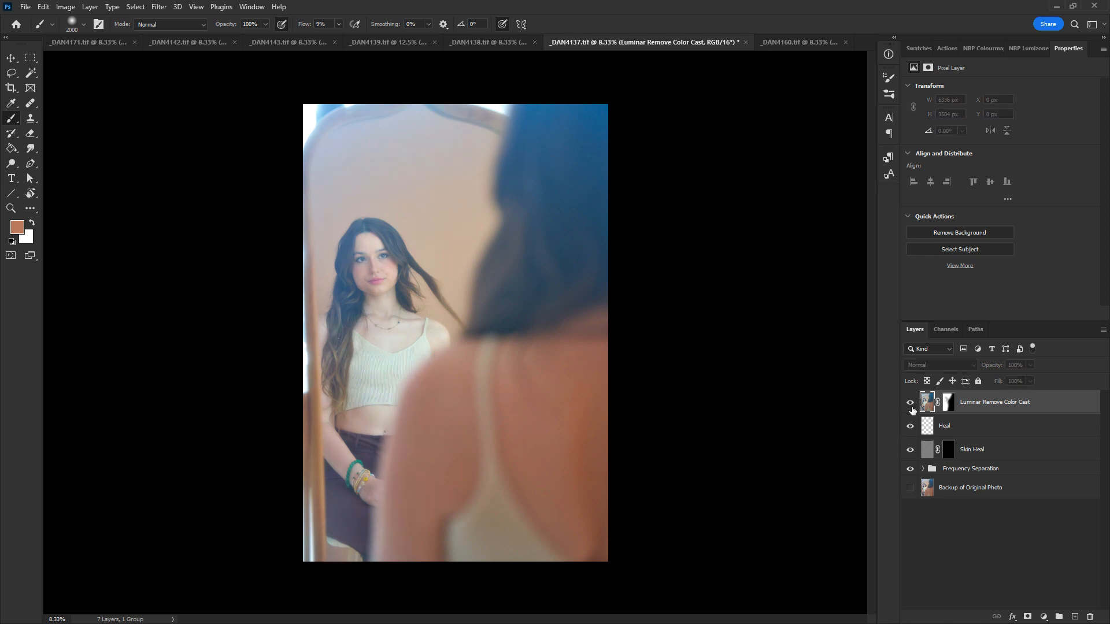
Step: Blend the mask around the reflected woman's head with black and white strokes at 9% flow
left_click(948, 403)
key("x")
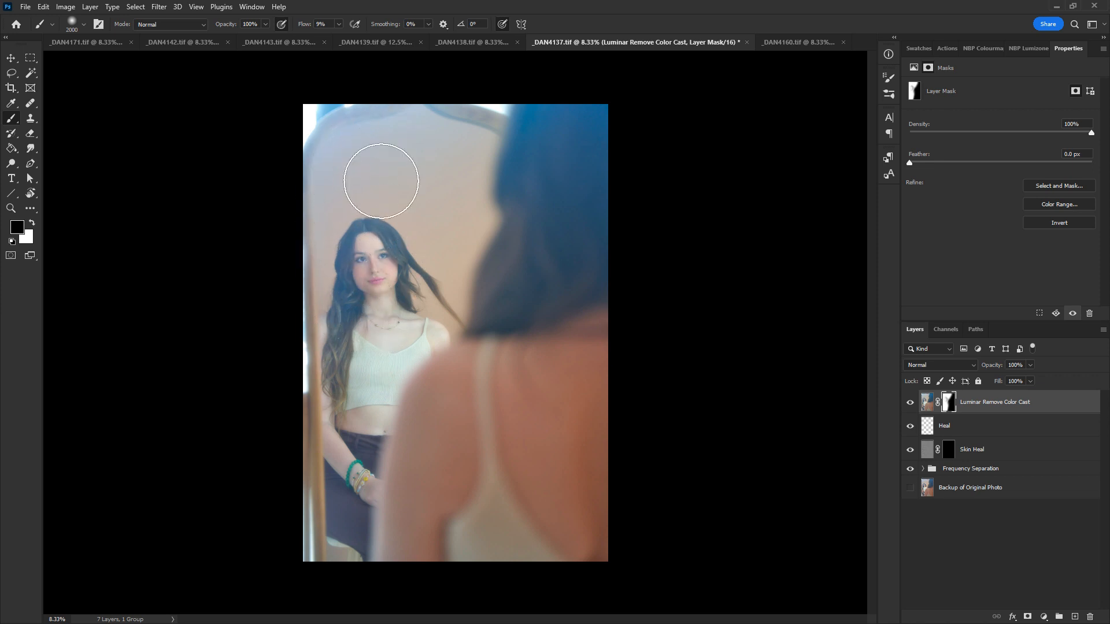
key("x")
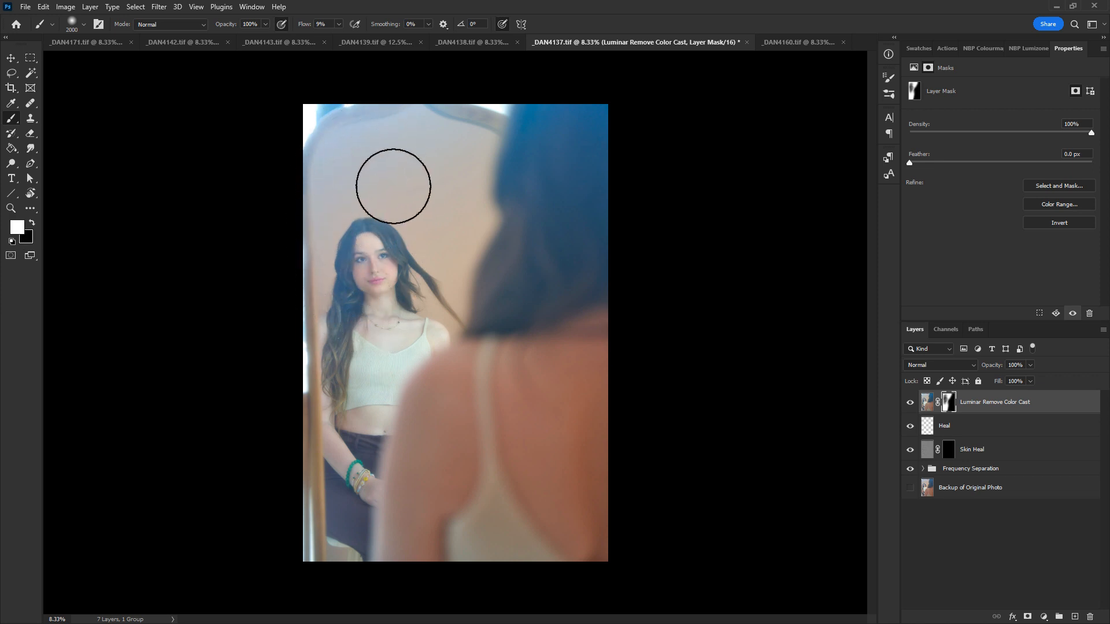
left_click(403, 263)
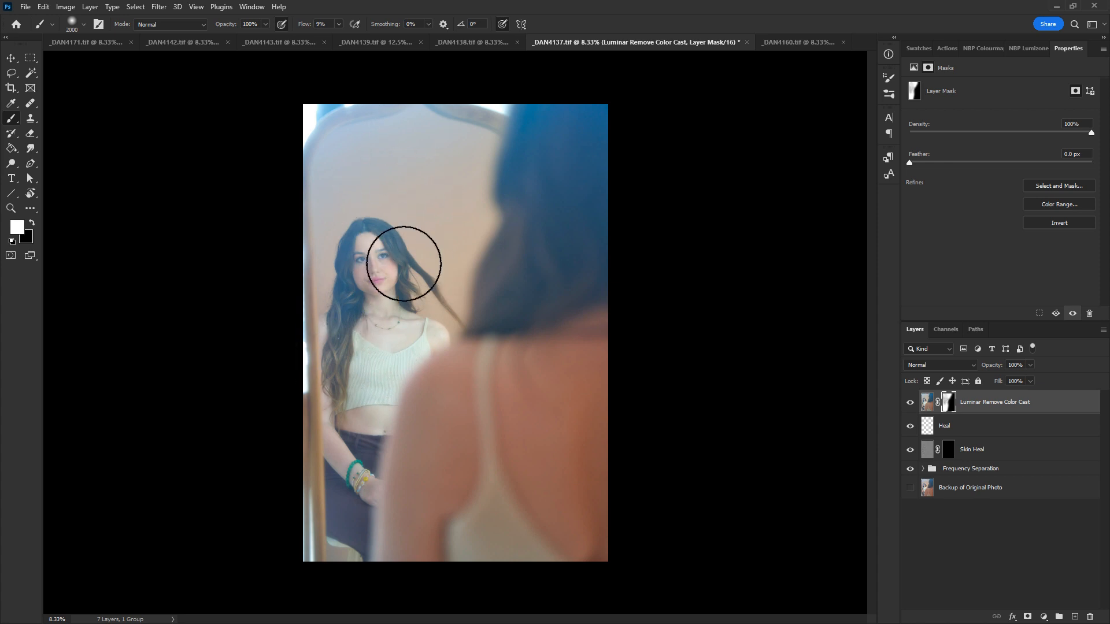
Step: Check the color cast removal by toggling its layer's visibility, and inspect the layer mask on its own
left_click(927, 404)
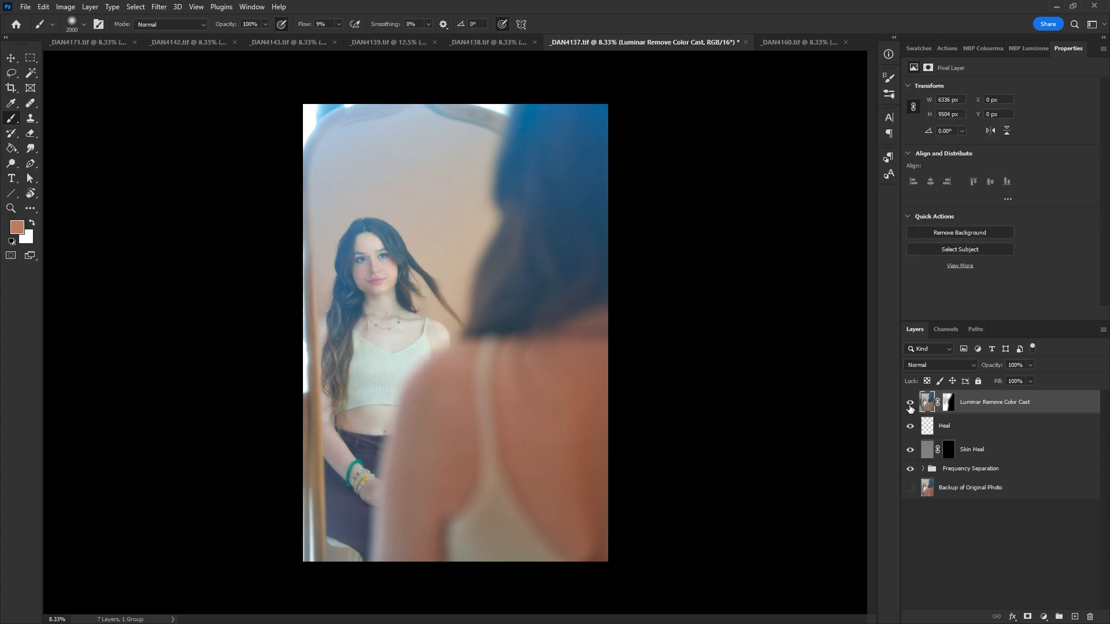
left_click(911, 406)
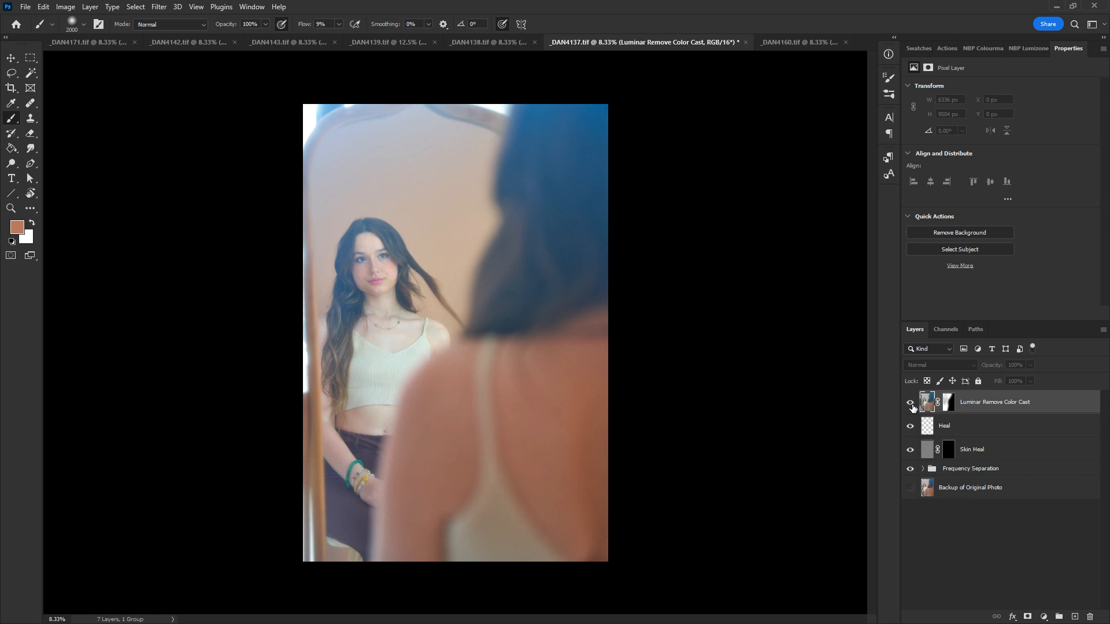
left_click(909, 404)
left_click(910, 405)
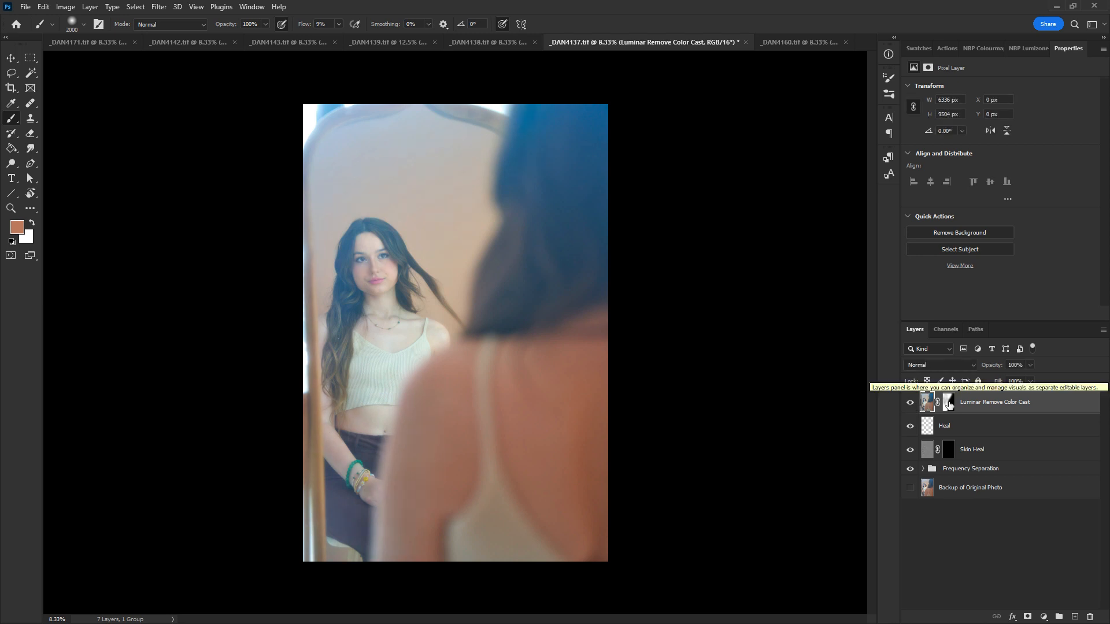
left_click(948, 405, "alt")
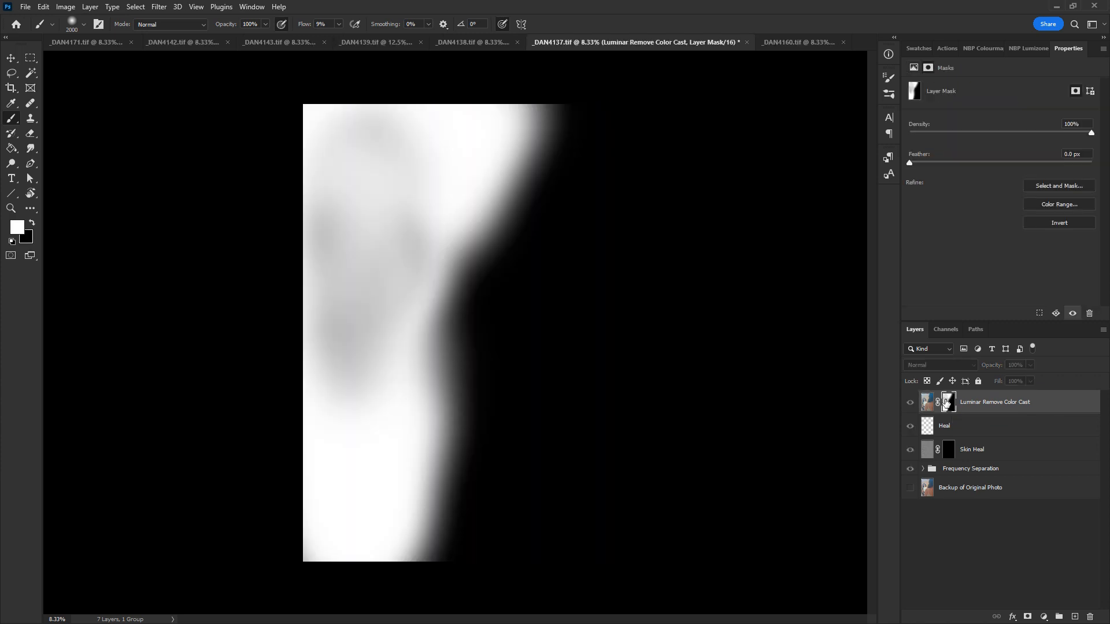
left_click(927, 403)
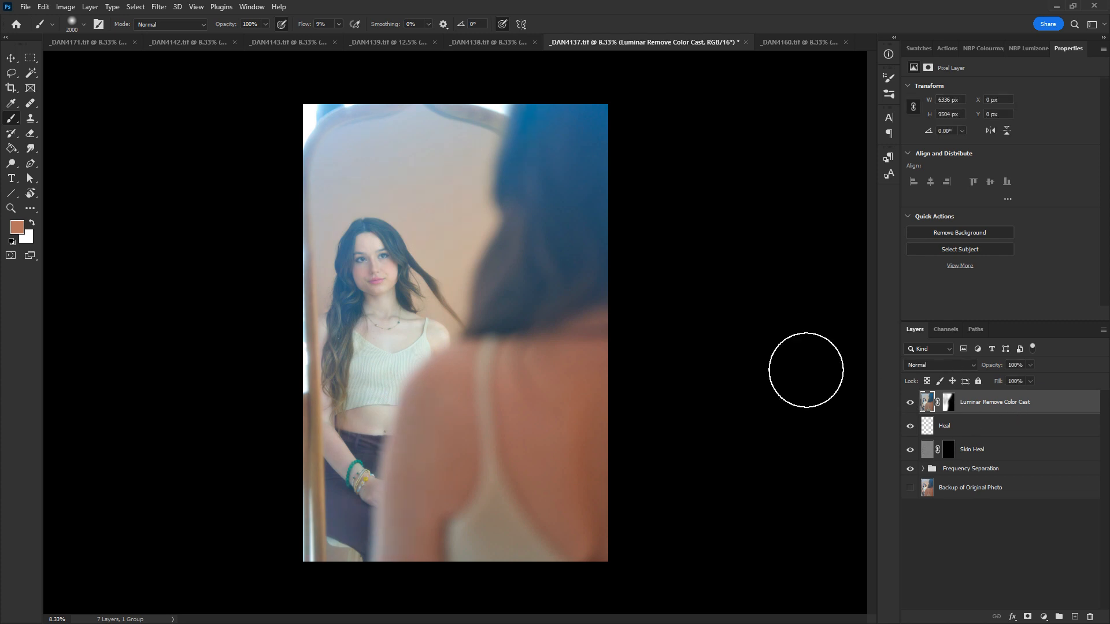
Step: Close _DAN4137.tif with its changes saved and move on to _DAN4138.tif
key("ctrl+w")
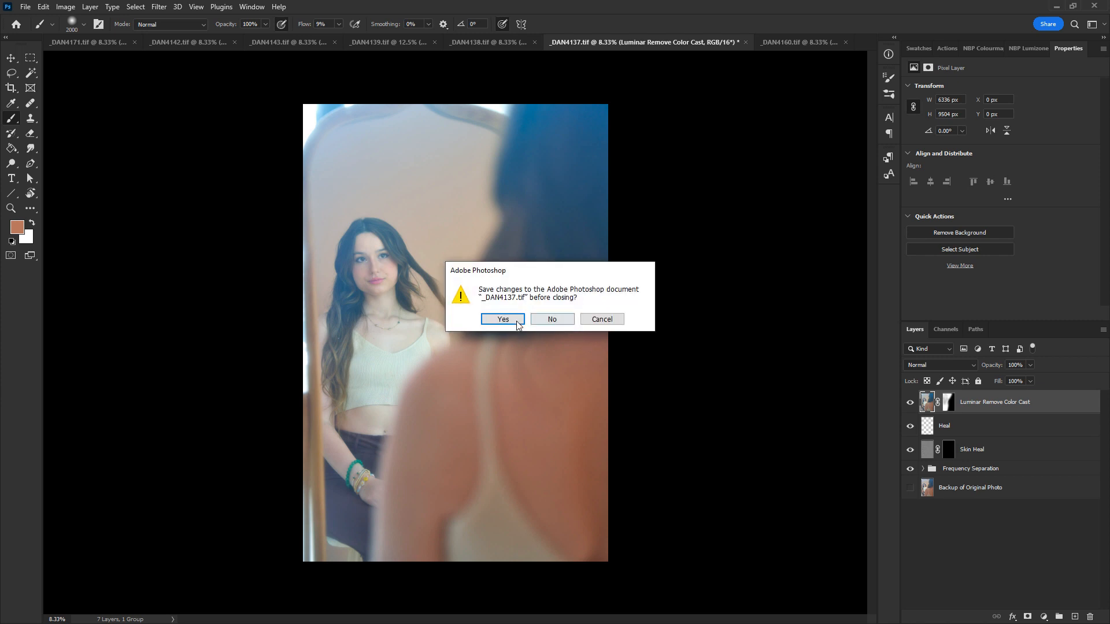
left_click(515, 322)
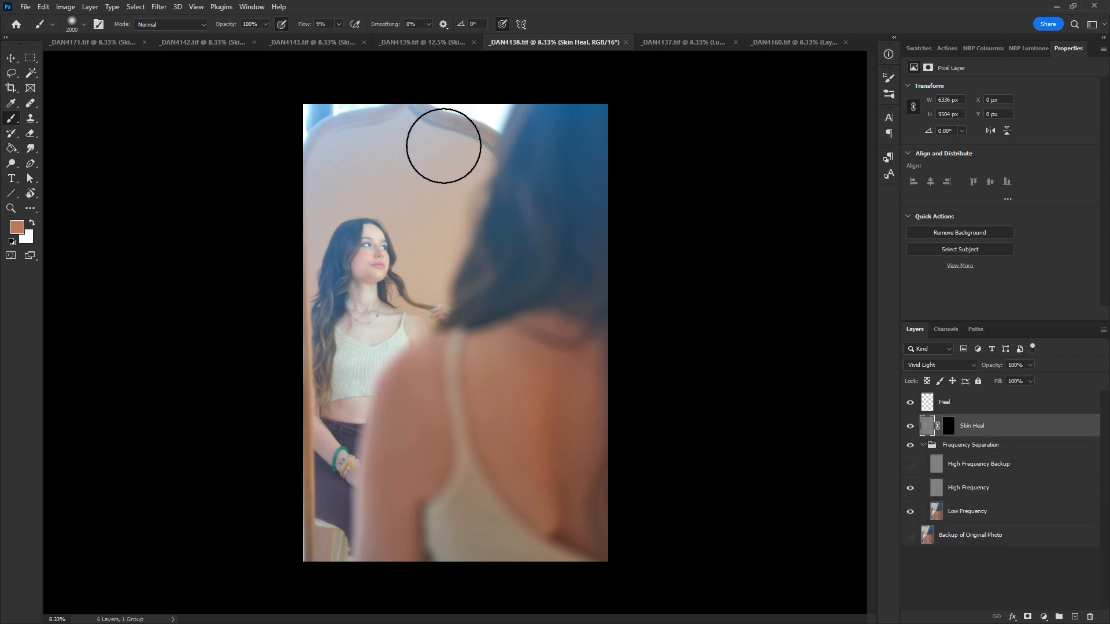
Step: Collapse the Frequency Separation group, duplicate everything from Heal down to Backup of Original Photo, and merge the copies into one layer
left_click(923, 444)
left_click(969, 403)
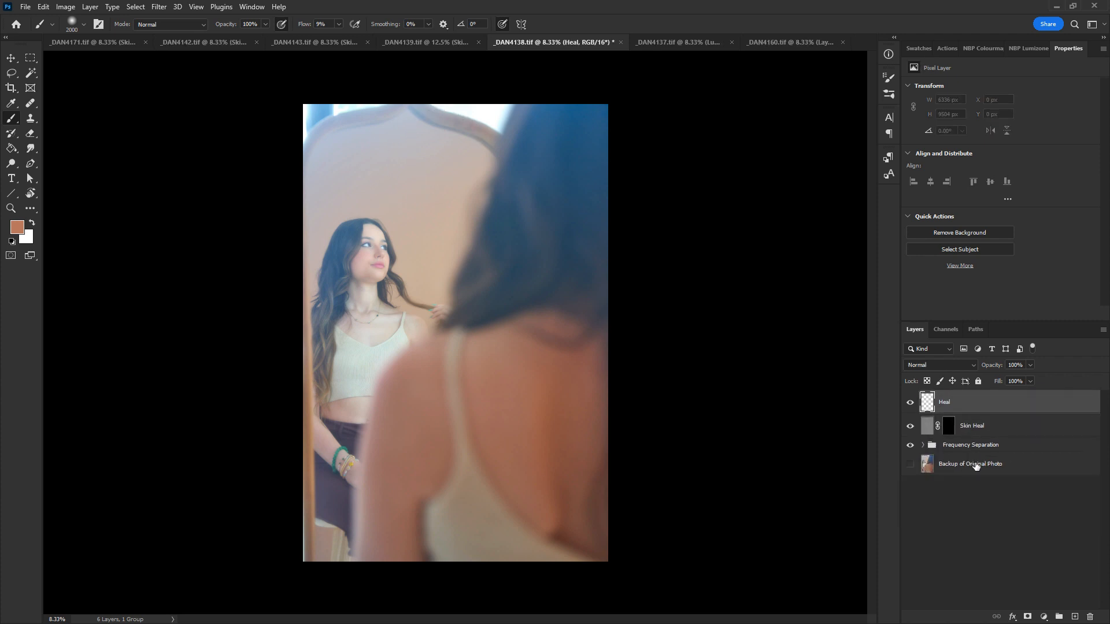
left_click(976, 466, "shift")
left_click_drag(977, 467, 1074, 616)
key("ctrl+e")
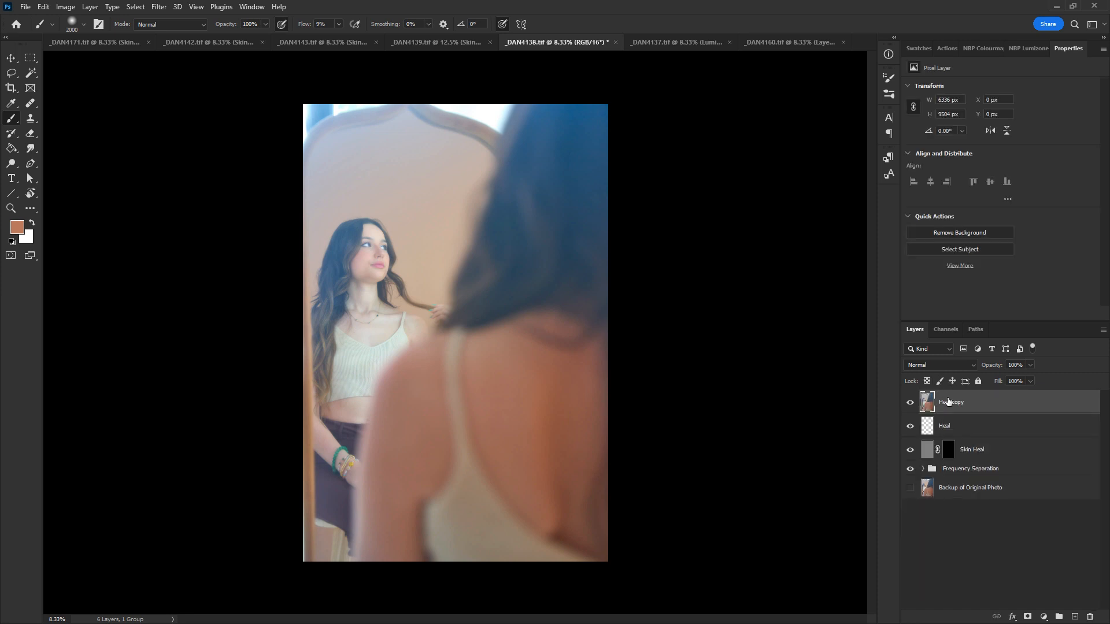
Step: Rename the merged Heal copy layer as Remove Color Cast
double_click(950, 404)
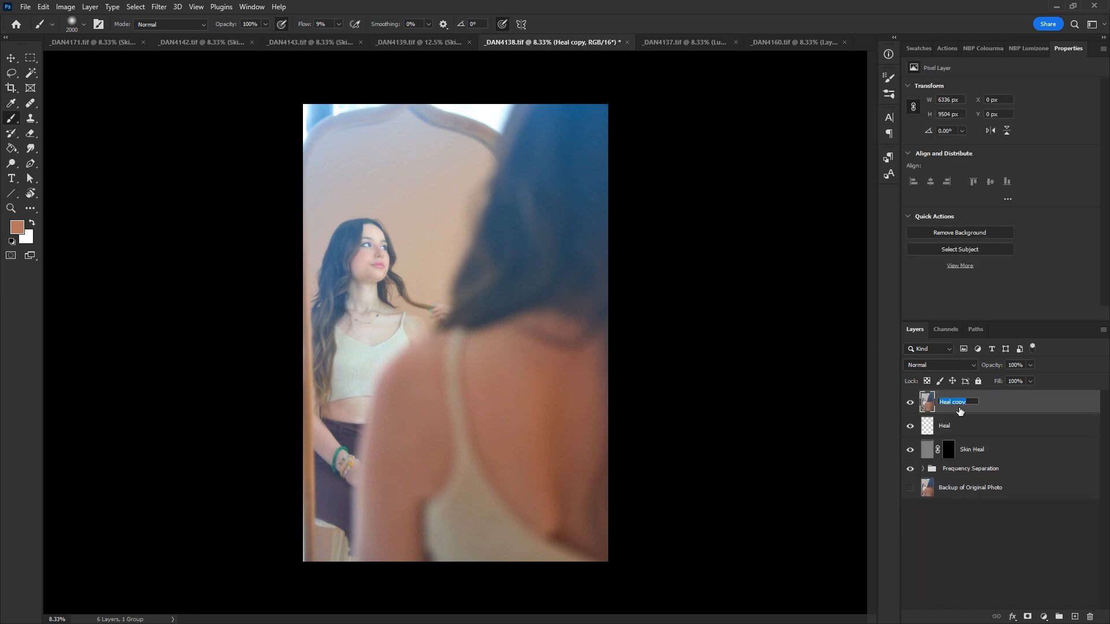
type("Remove Color Cast")
key("Return")
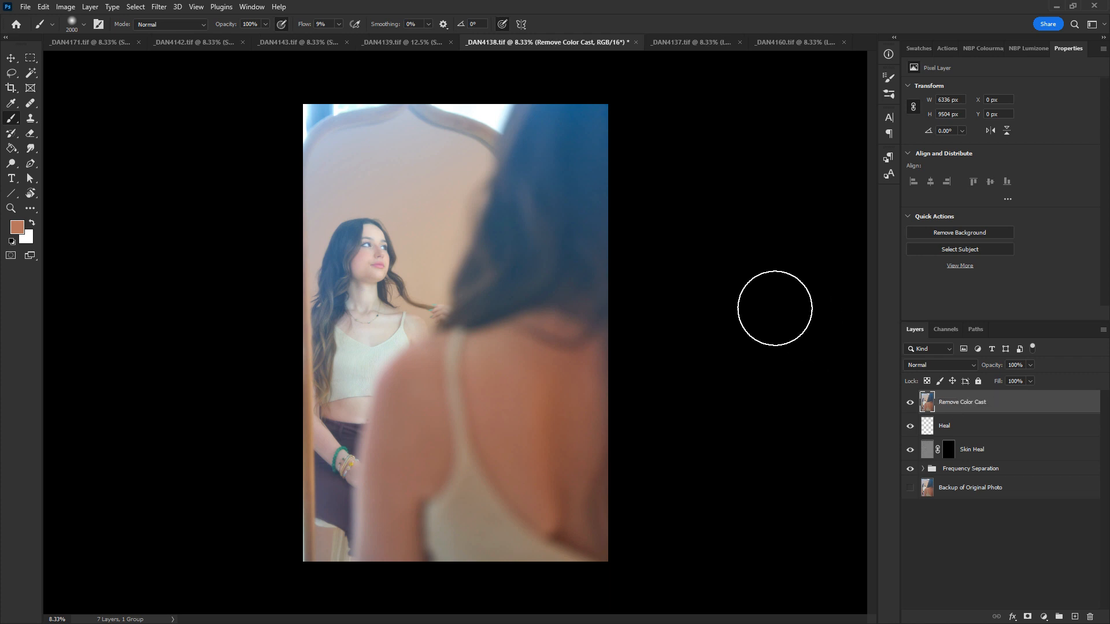
Step: Remove the blue color cast from the Remove Color Cast layer with the Luminar Neo filter
left_click(160, 7)
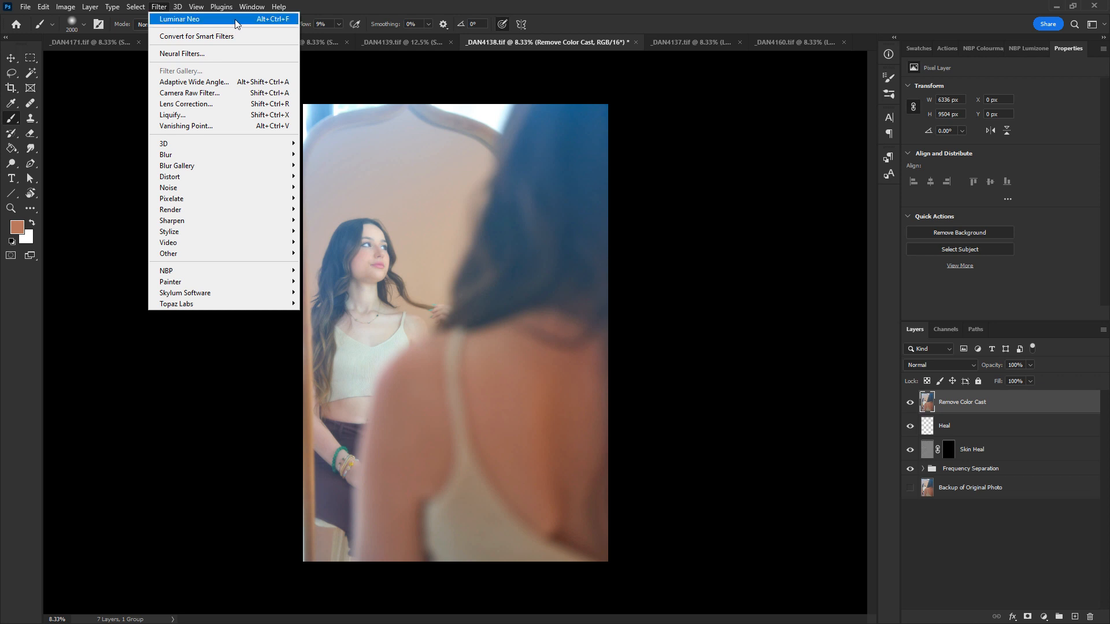
key("Escape")
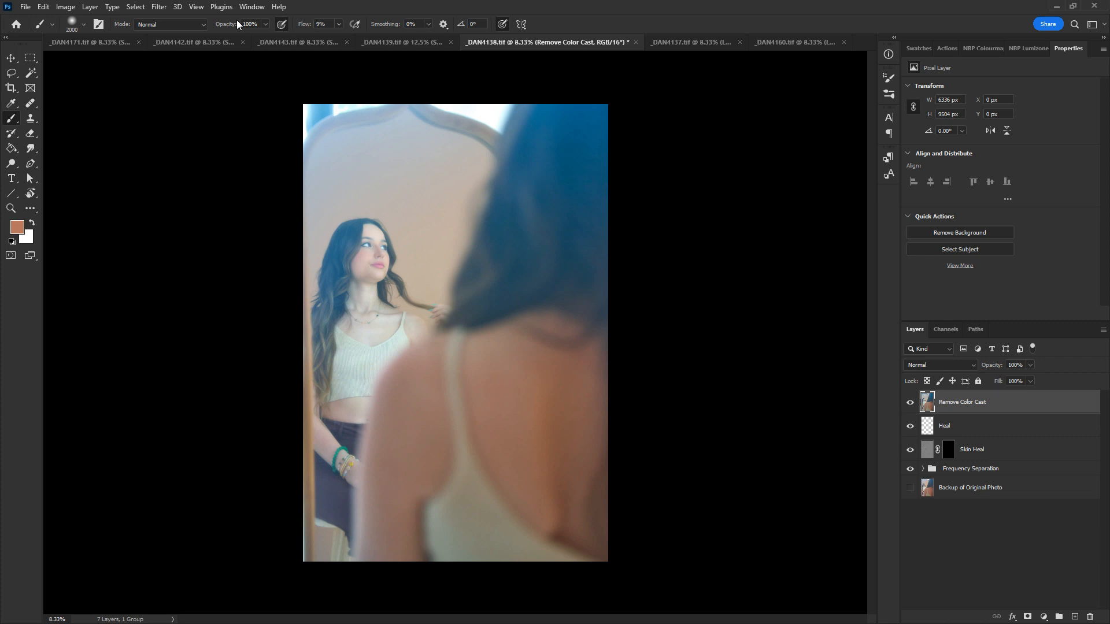
Step: Compare the photo with and without the Luminar Neo edit by toggling the Remove Color Cast layer's visibility
left_click(911, 404)
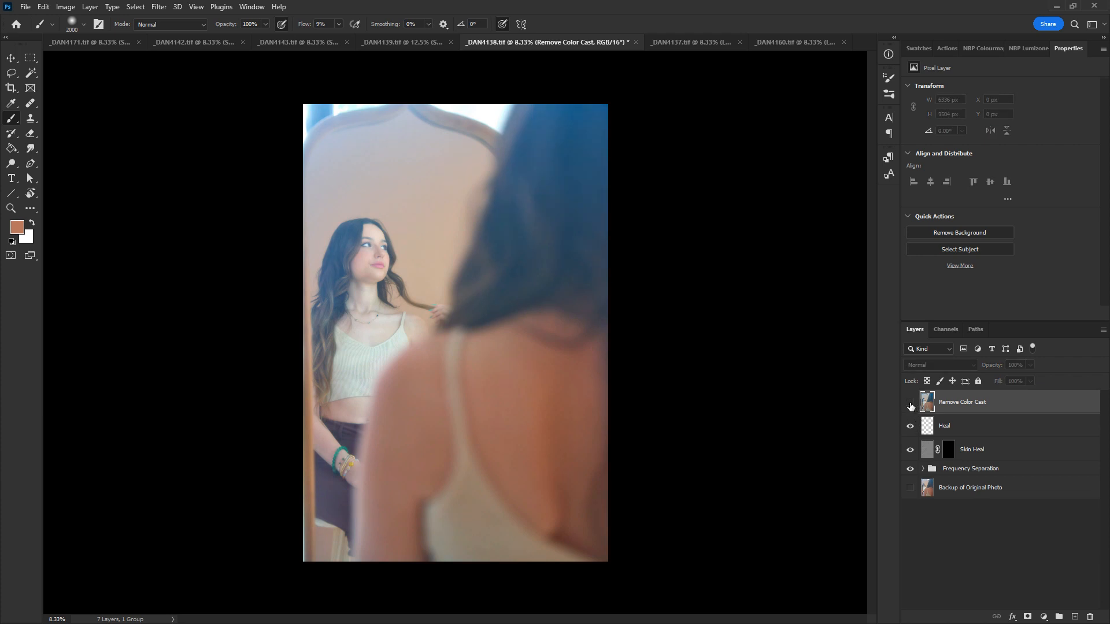
left_click(910, 404)
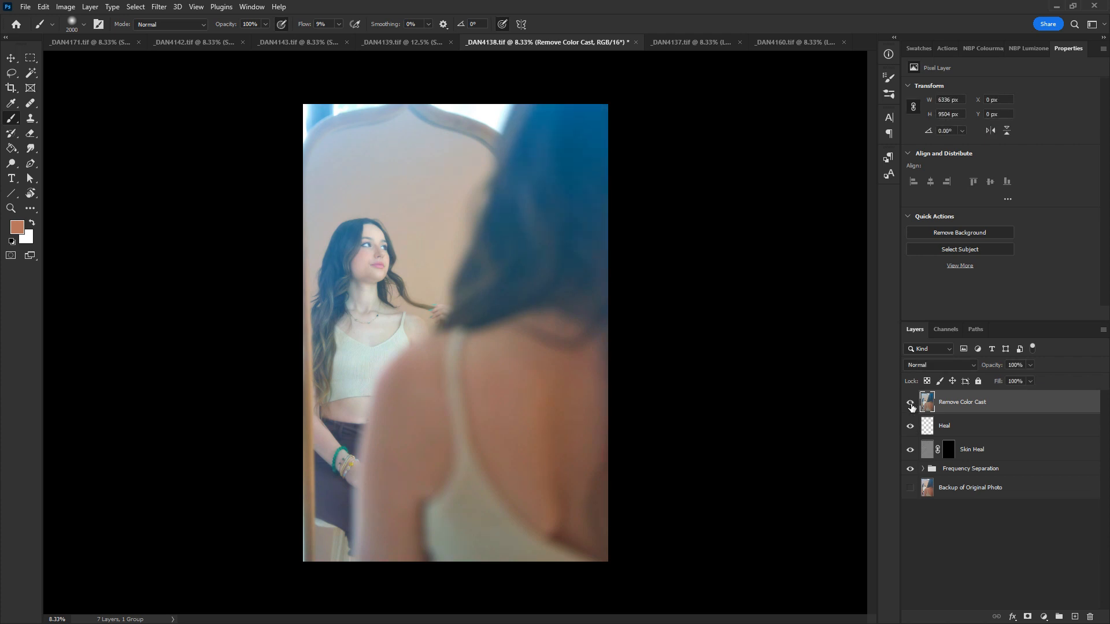
left_click(911, 404)
left_click(910, 404)
left_click(910, 404)
left_click(911, 404)
left_click(911, 404)
left_click(911, 404)
left_click(913, 404)
left_click(911, 401)
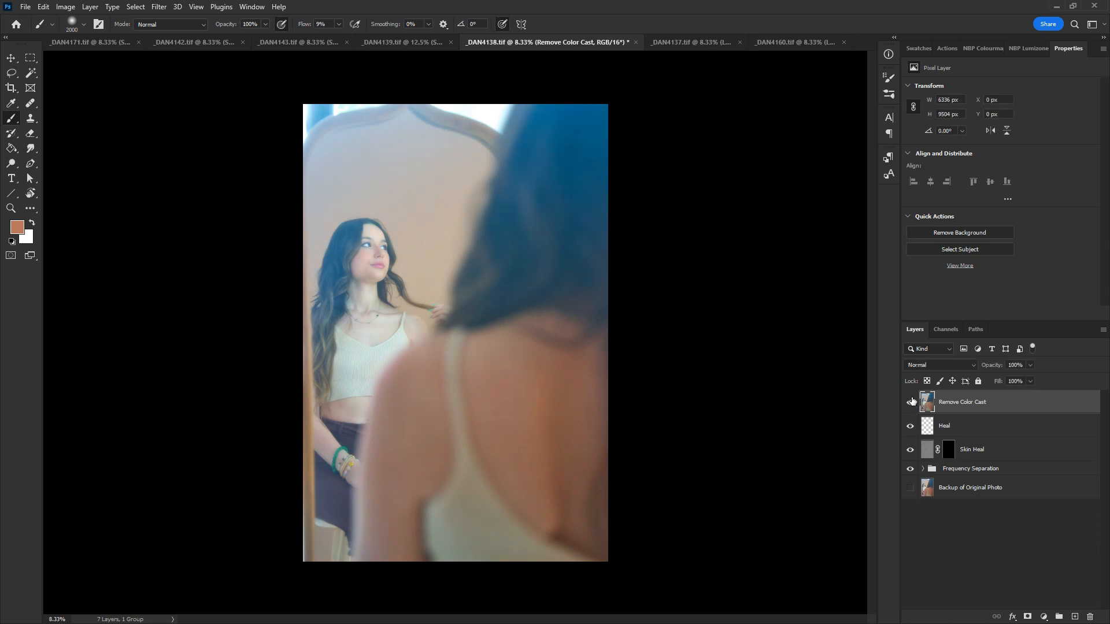
Step: Add a white layer mask to Remove Color Cast and paint black on it over the reflected woman and the mirror's upper frame
left_click(1027, 618)
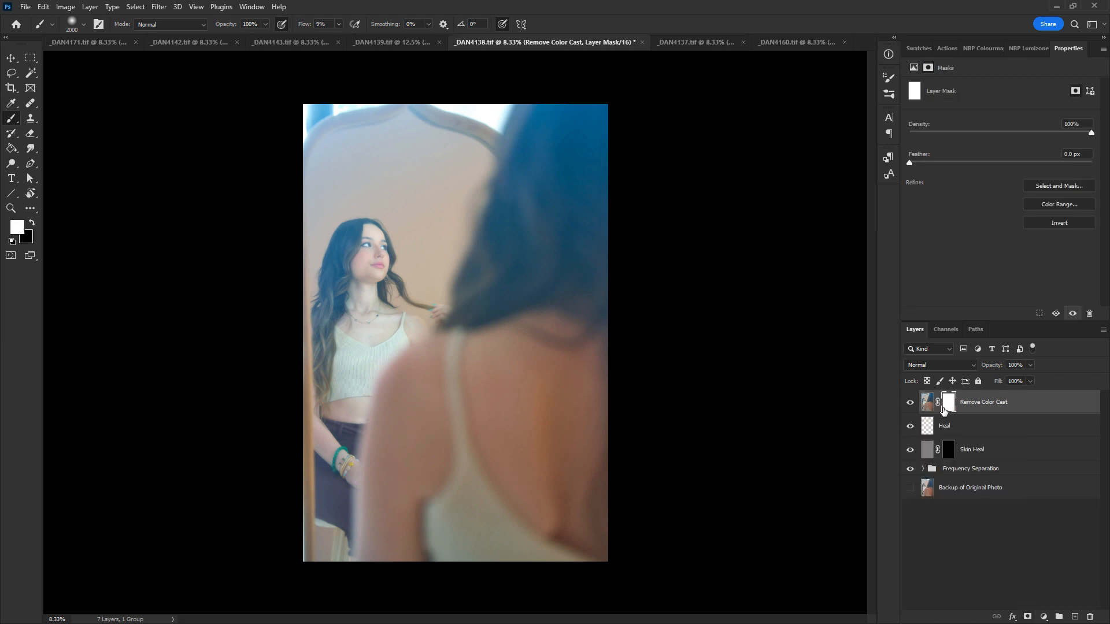
left_click(910, 402)
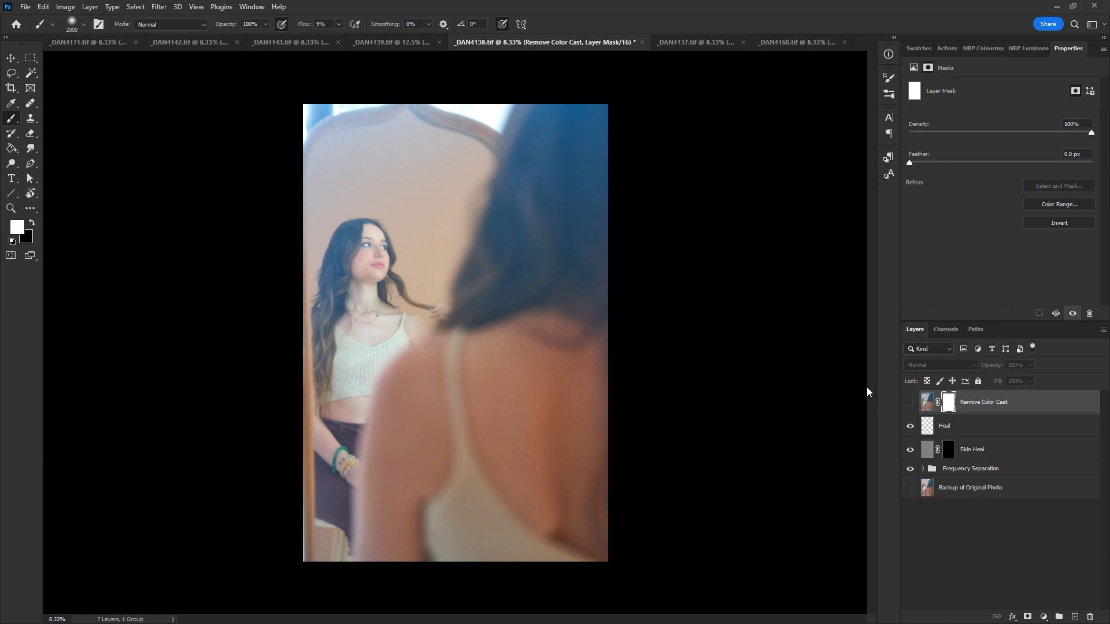
left_click(910, 403)
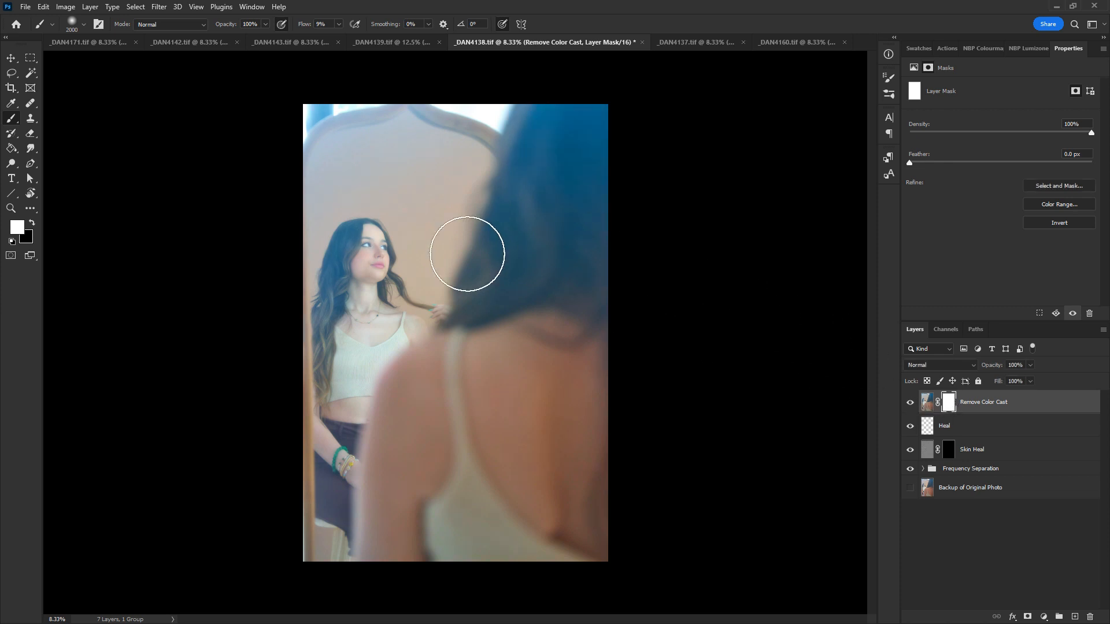
key("x")
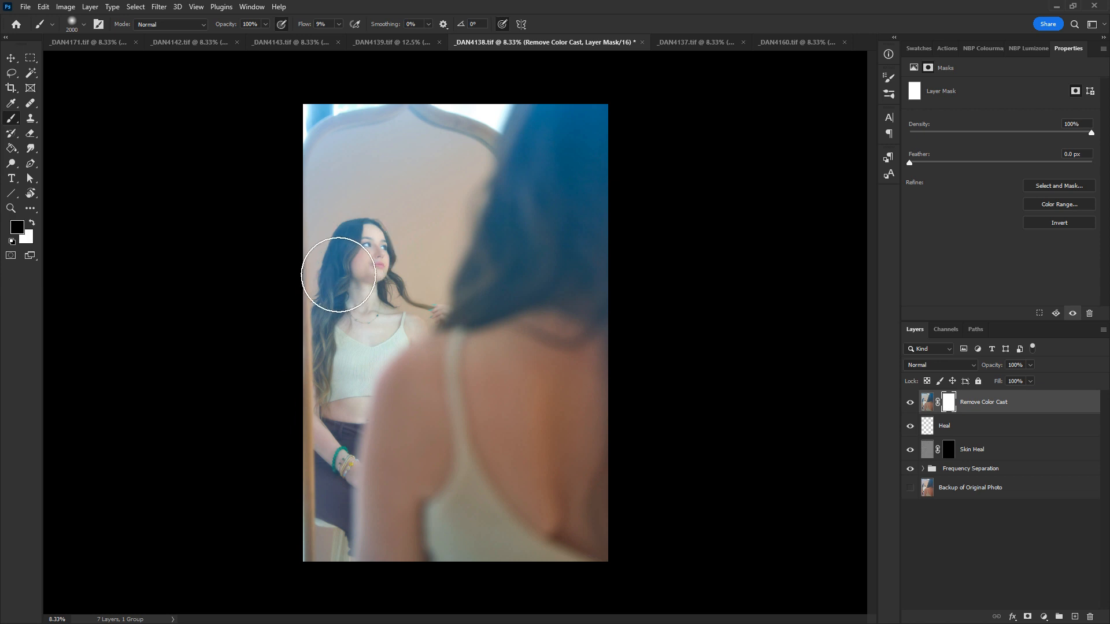
mouse_move(326, 321)
left_mouse_down()
mouse_move(360, 265)
mouse_move(349, 262)
mouse_move(345, 310)
mouse_move(325, 257)
left_mouse_up()
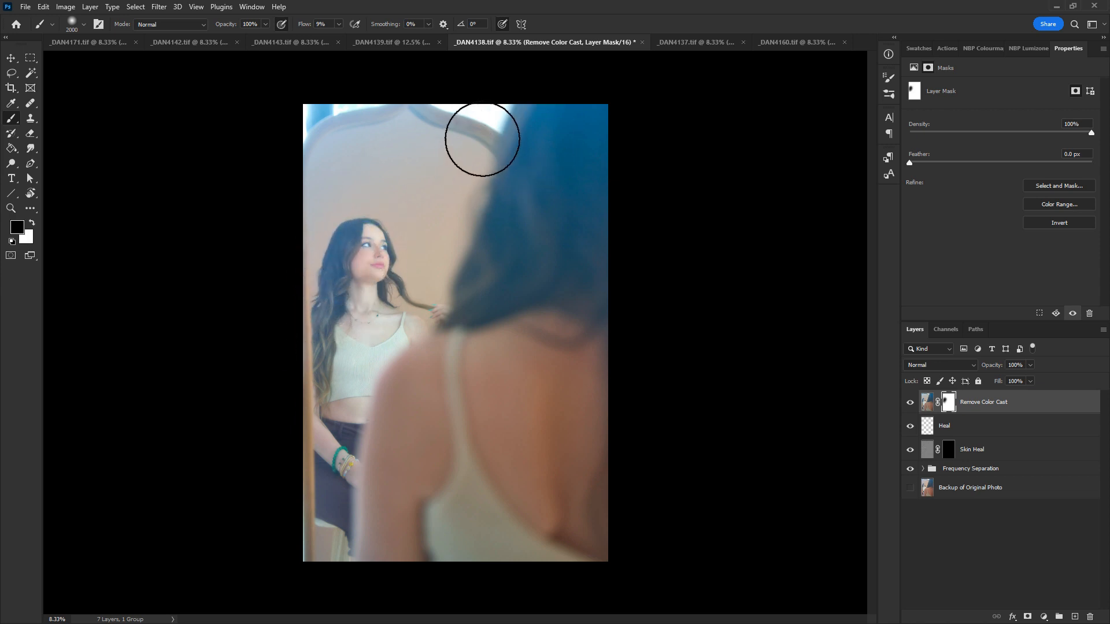
mouse_move(350, 122)
left_mouse_down()
mouse_move(455, 132)
mouse_move(451, 214)
mouse_move(434, 278)
mouse_move(330, 366)
mouse_move(351, 353)
mouse_move(354, 400)
mouse_move(347, 325)
mouse_move(315, 312)
left_mouse_up()
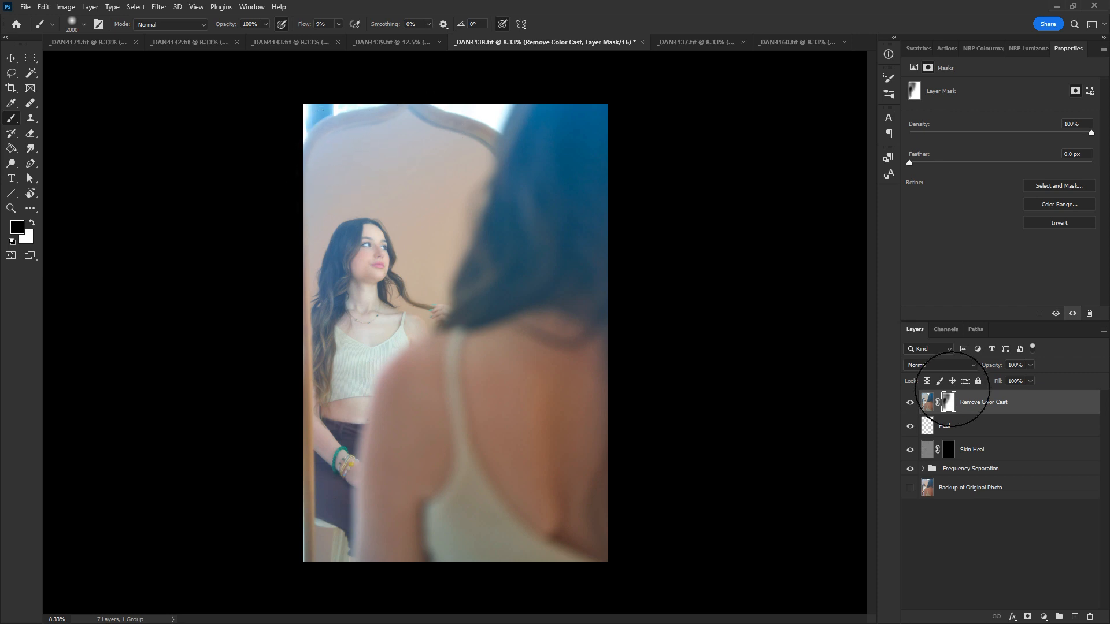
Step: Check the masked layer against the original, and paint white on its mask over the upper wall area inside the mirror
left_click(927, 407)
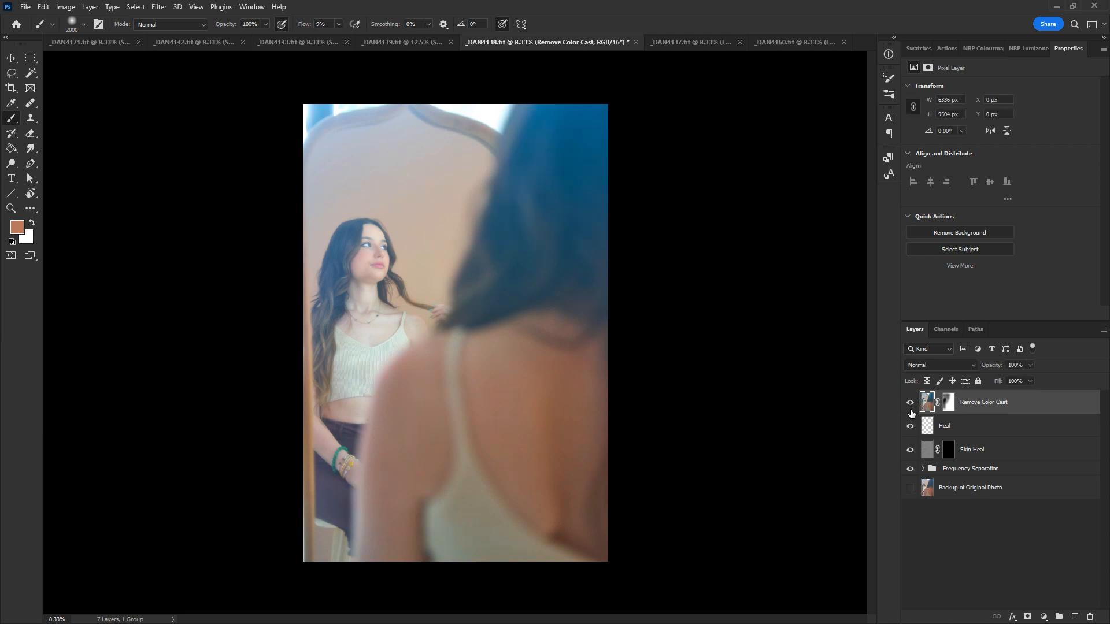
left_click(910, 407)
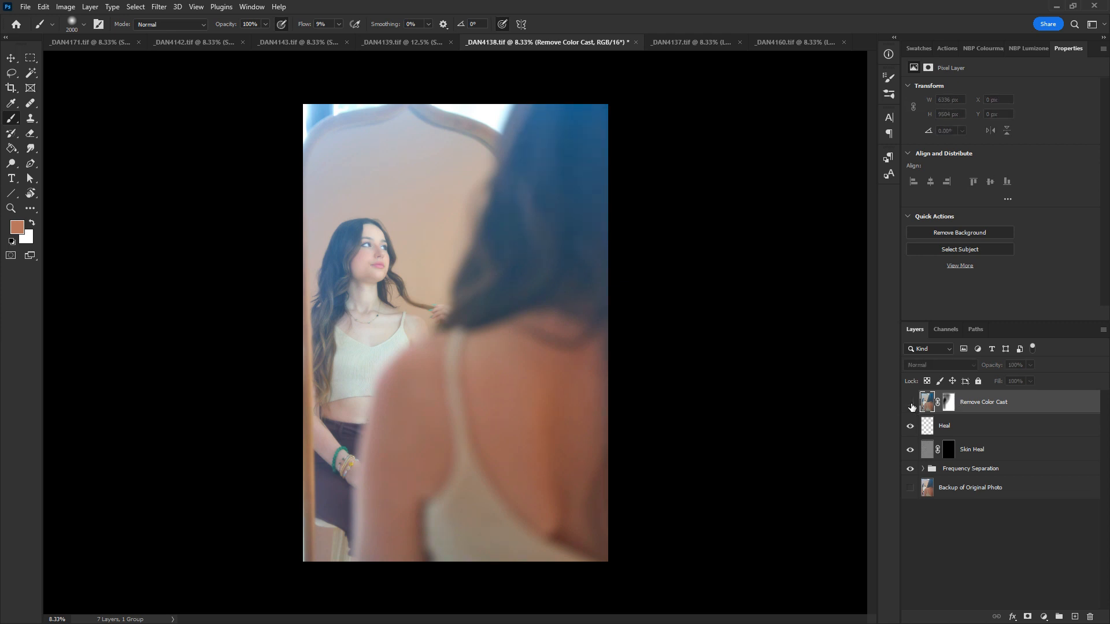
left_click(911, 406)
left_click(948, 402)
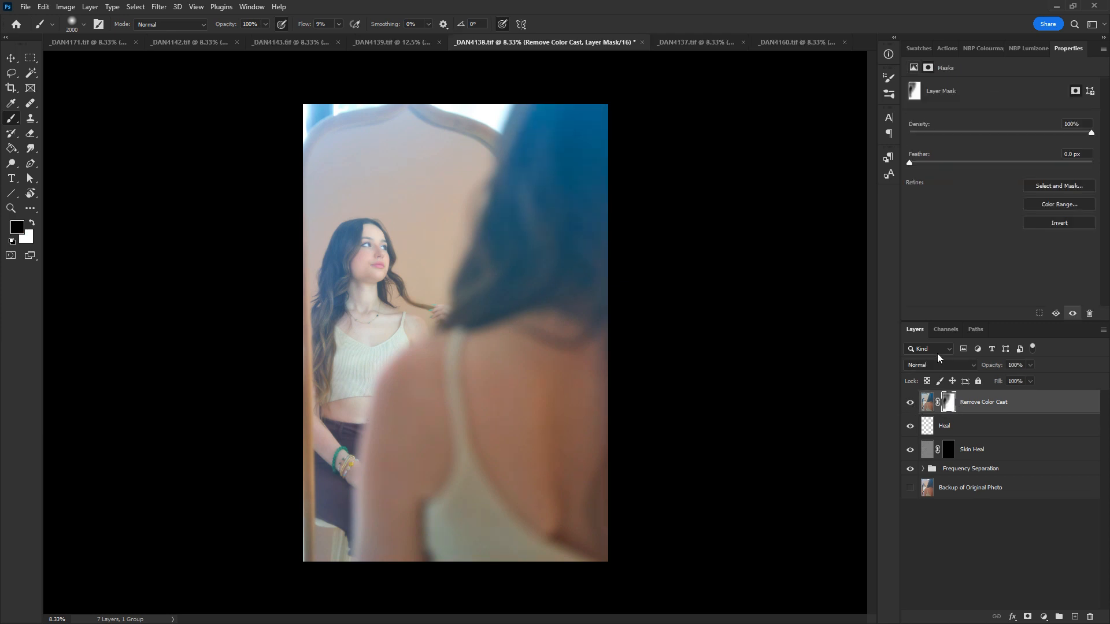
key("x")
mouse_move(355, 156)
left_mouse_down()
mouse_move(339, 161)
mouse_move(307, 228)
mouse_move(292, 232)
left_mouse_up()
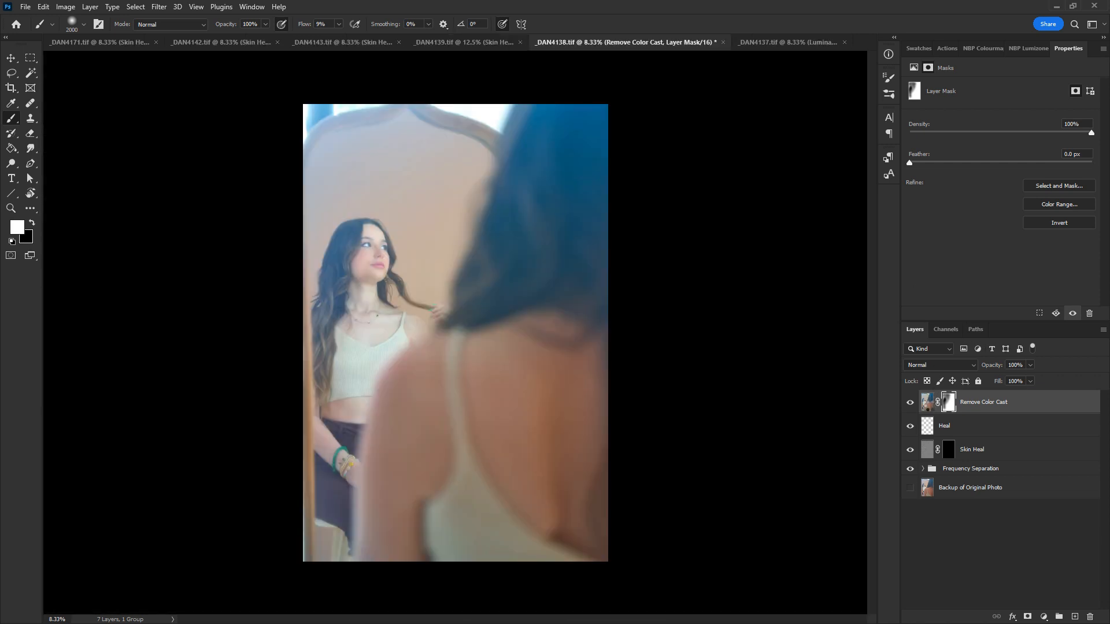
Step: Paint black on the Remove Color Cast mask over the blurred foreground hair
left_click(927, 404)
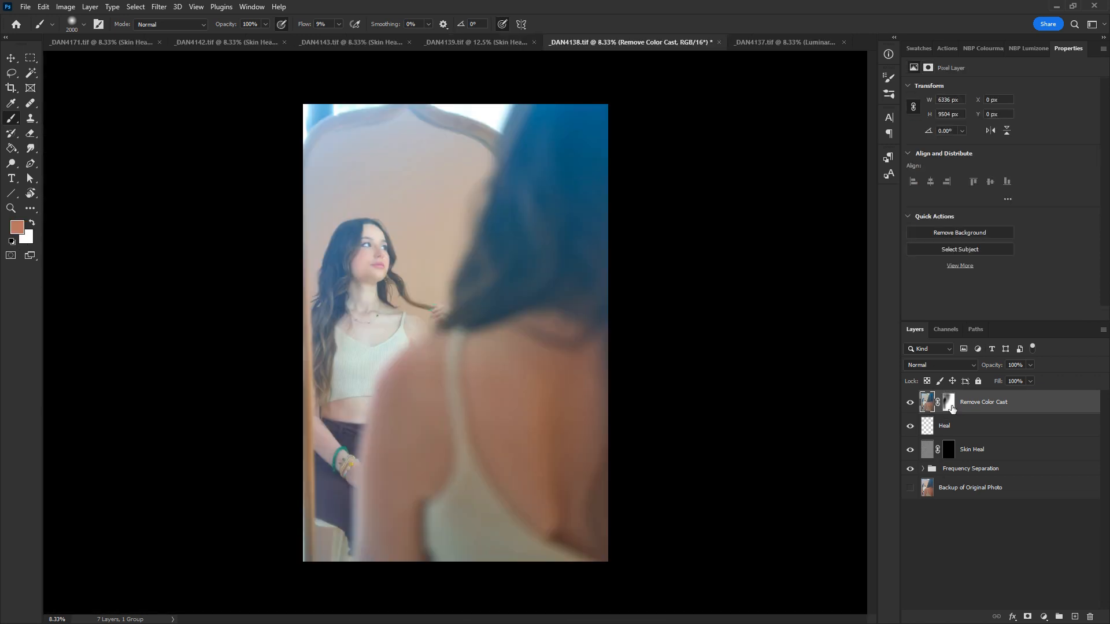
left_click(949, 404)
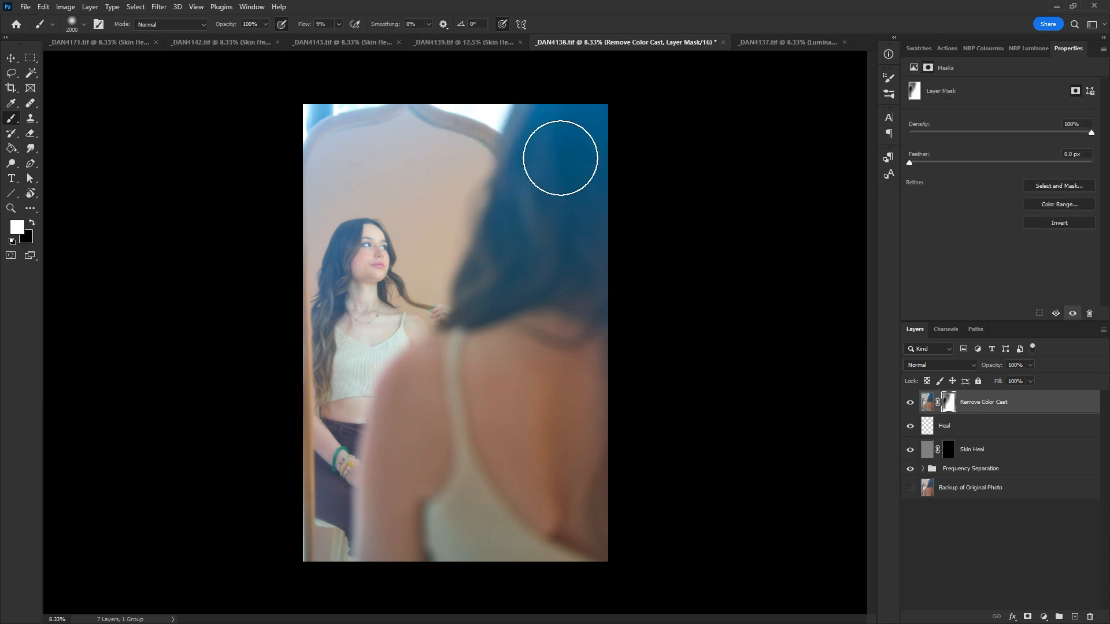
key("x")
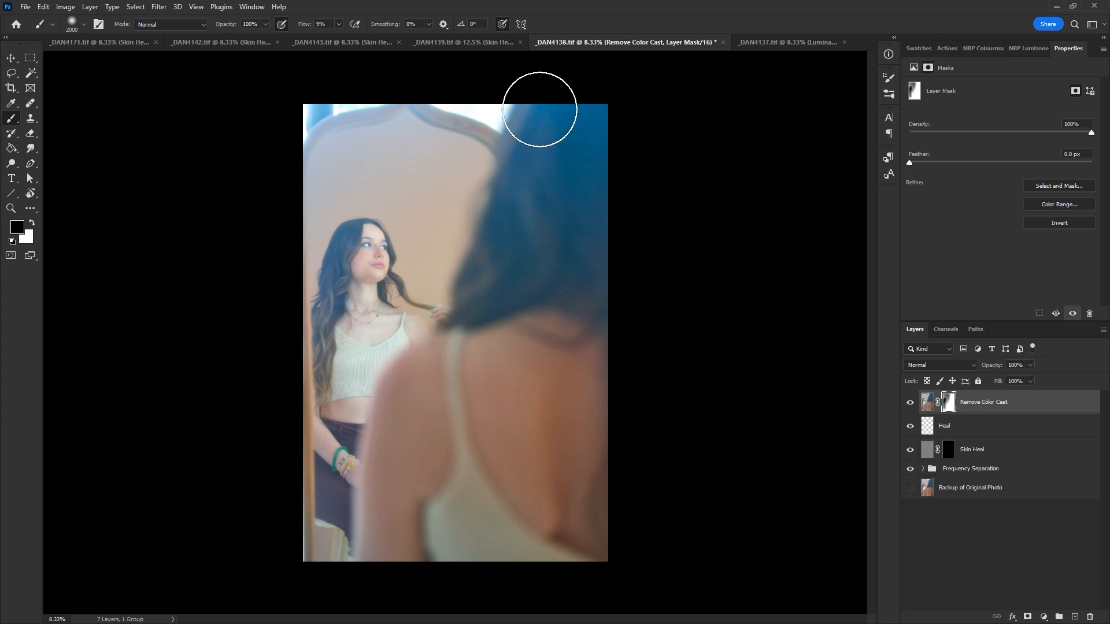
mouse_move(567, 212)
left_mouse_down()
mouse_move(525, 183)
mouse_move(510, 268)
mouse_move(546, 314)
mouse_move(578, 292)
left_mouse_up()
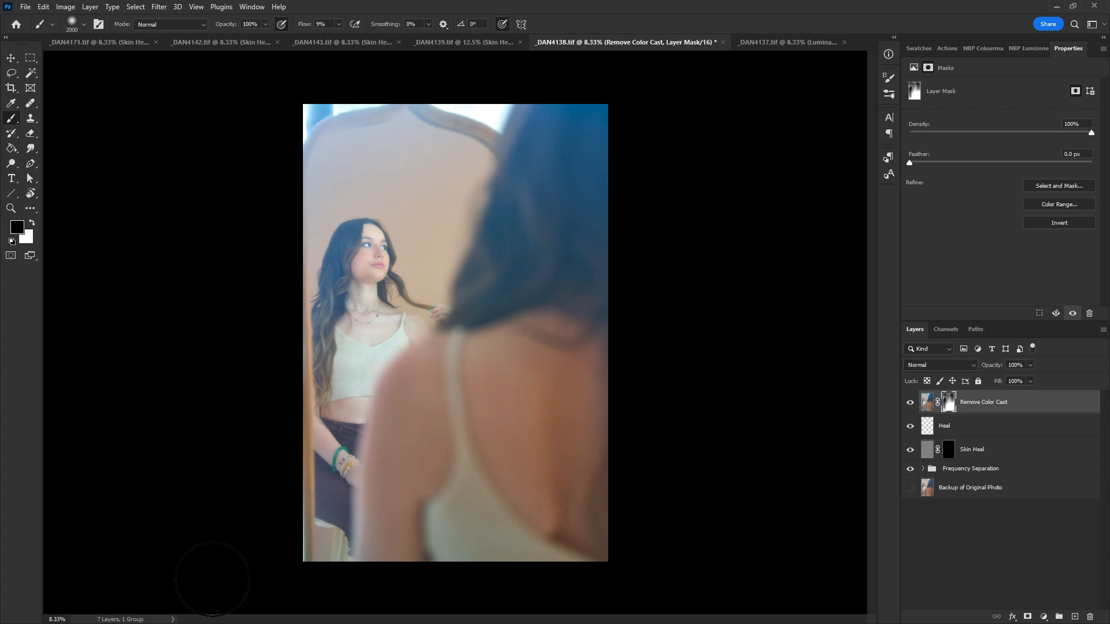
Step: Paint white on the mask over the mirror's wall area, and black around the reflected woman's face and hair
key("x")
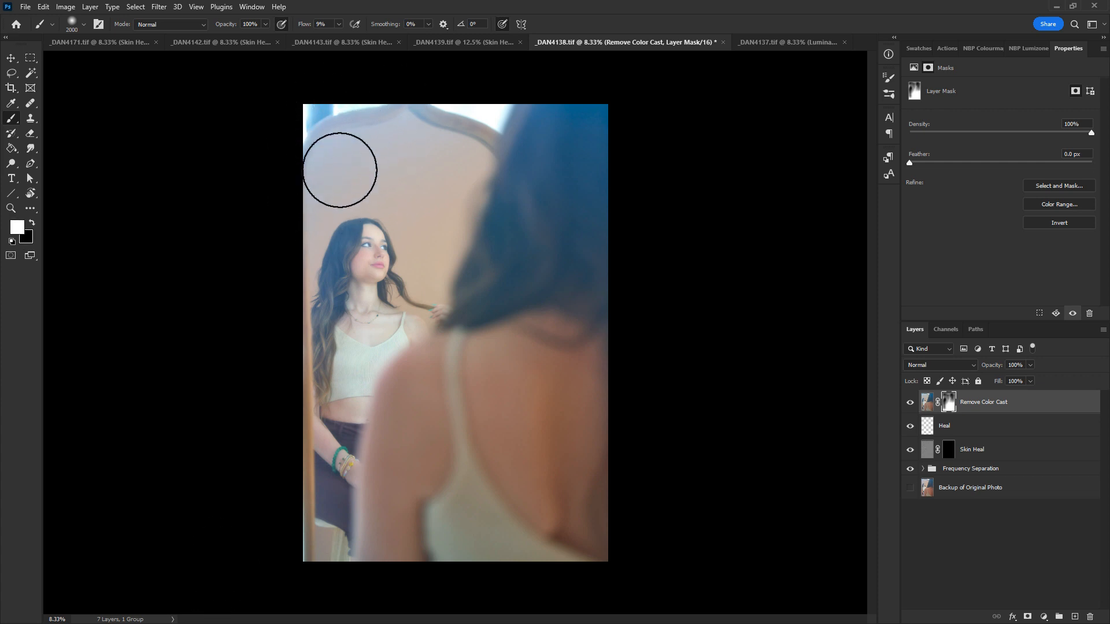
mouse_move(340, 170)
left_mouse_down()
mouse_move(391, 135)
mouse_move(389, 191)
mouse_move(419, 285)
mouse_move(450, 258)
left_mouse_up()
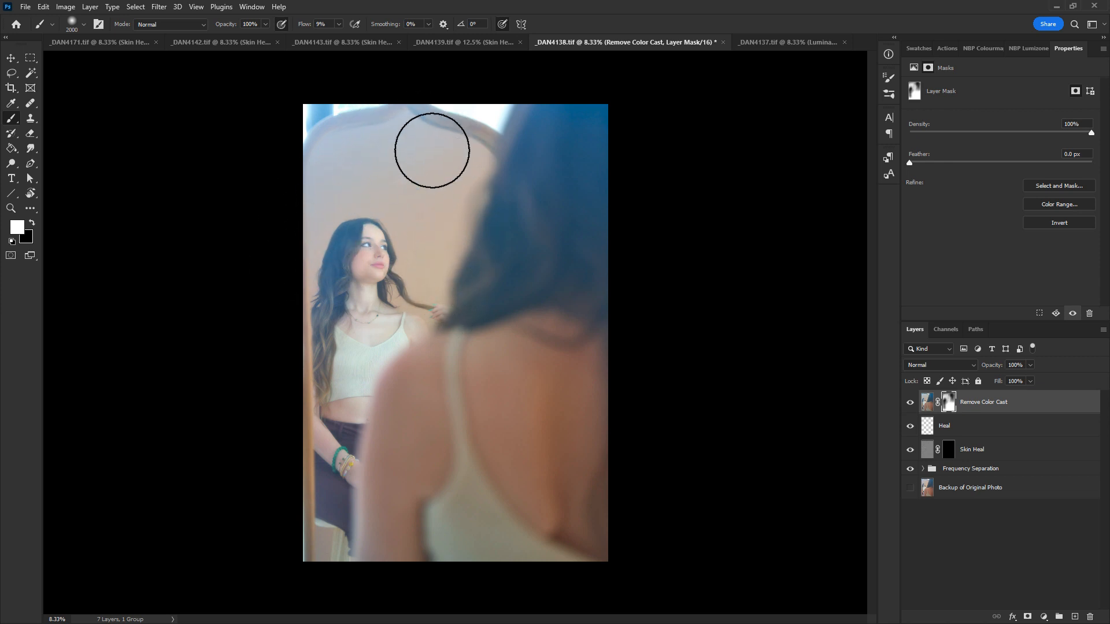
key("x")
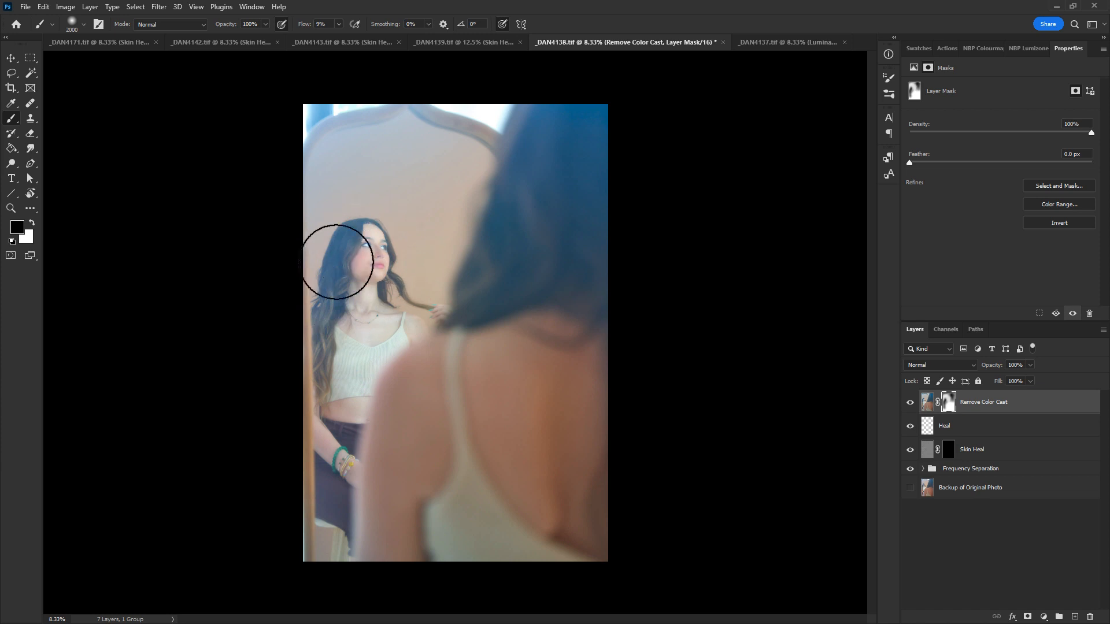
mouse_move(335, 262)
left_mouse_down()
mouse_move(345, 358)
mouse_move(364, 404)
mouse_move(341, 396)
mouse_move(356, 275)
left_mouse_up()
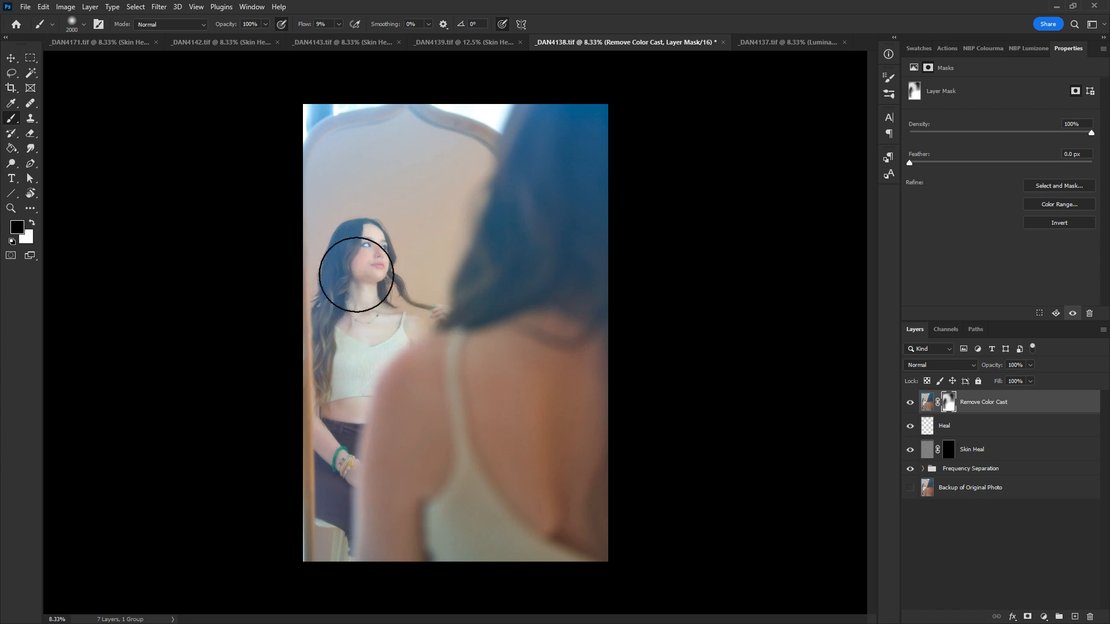
key("x")
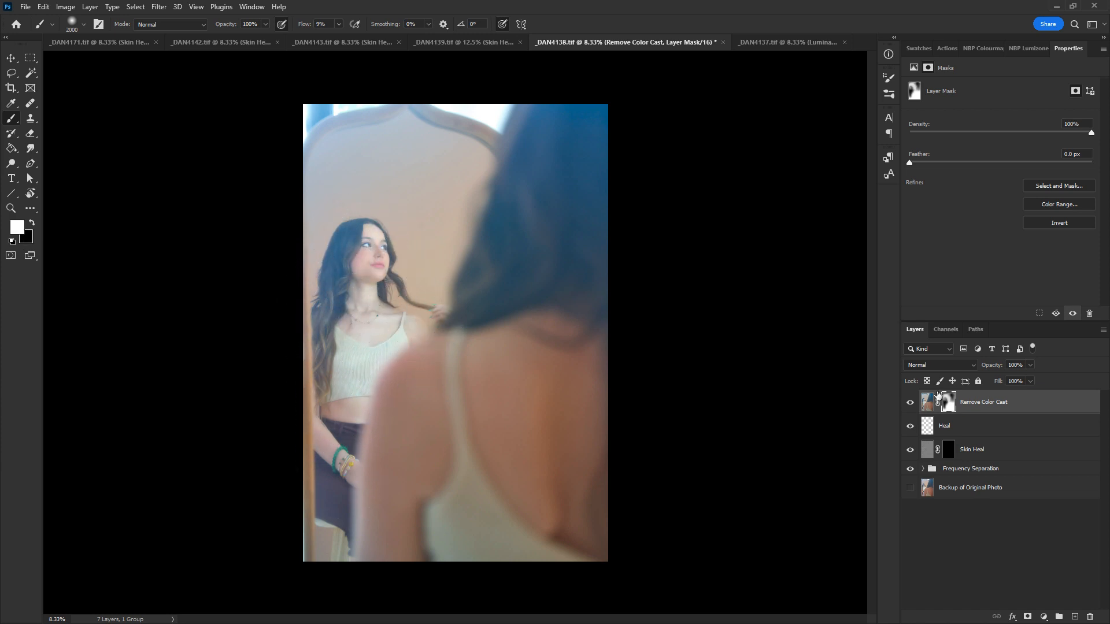
Step: Display the Remove Color Cast mask on its own and even out its tones with white and black strokes around the reflection and foreground hair
left_click(948, 403, "alt")
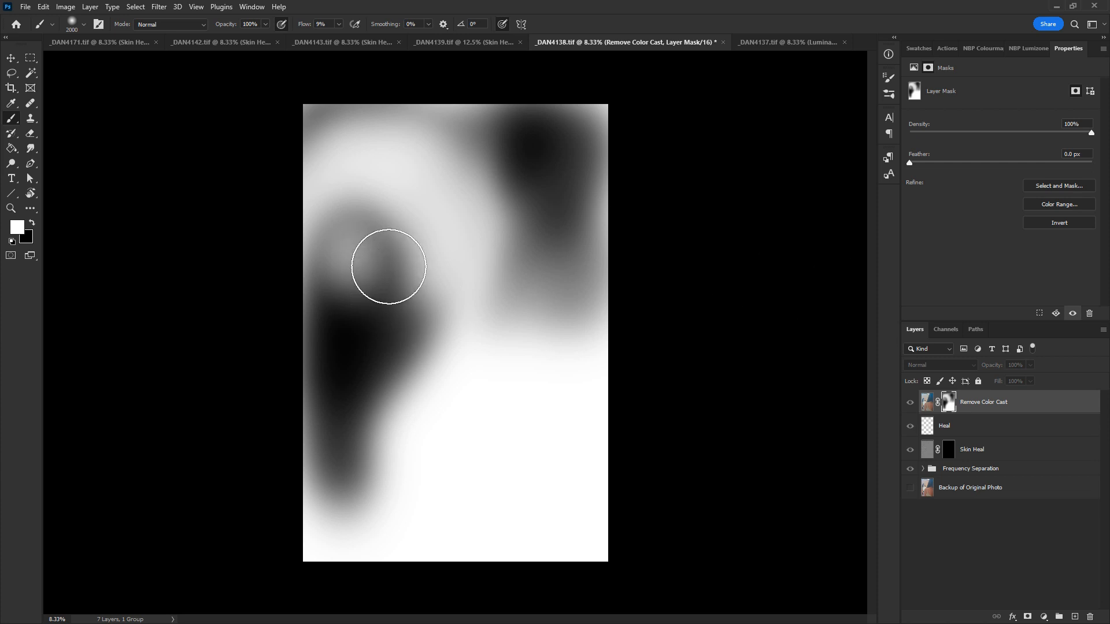
mouse_move(389, 266)
left_mouse_down()
mouse_move(367, 218)
mouse_move(330, 273)
mouse_move(344, 322)
mouse_move(418, 329)
mouse_move(419, 215)
left_mouse_up()
key("x")
mouse_move(329, 354)
left_mouse_down()
mouse_move(424, 316)
mouse_move(364, 351)
left_mouse_up()
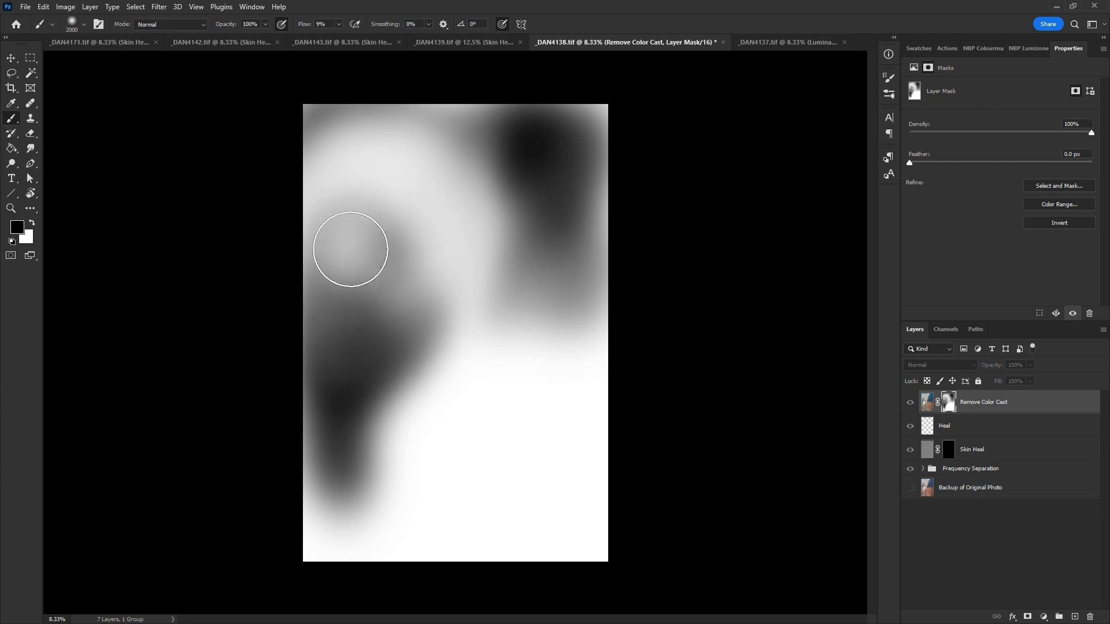
mouse_move(350, 250)
left_mouse_down()
mouse_move(397, 268)
mouse_move(399, 337)
mouse_move(401, 276)
mouse_move(363, 219)
mouse_move(347, 234)
mouse_move(361, 260)
mouse_move(344, 238)
mouse_move(375, 202)
mouse_move(401, 274)
mouse_move(421, 260)
left_mouse_up()
key("x")
key("x")
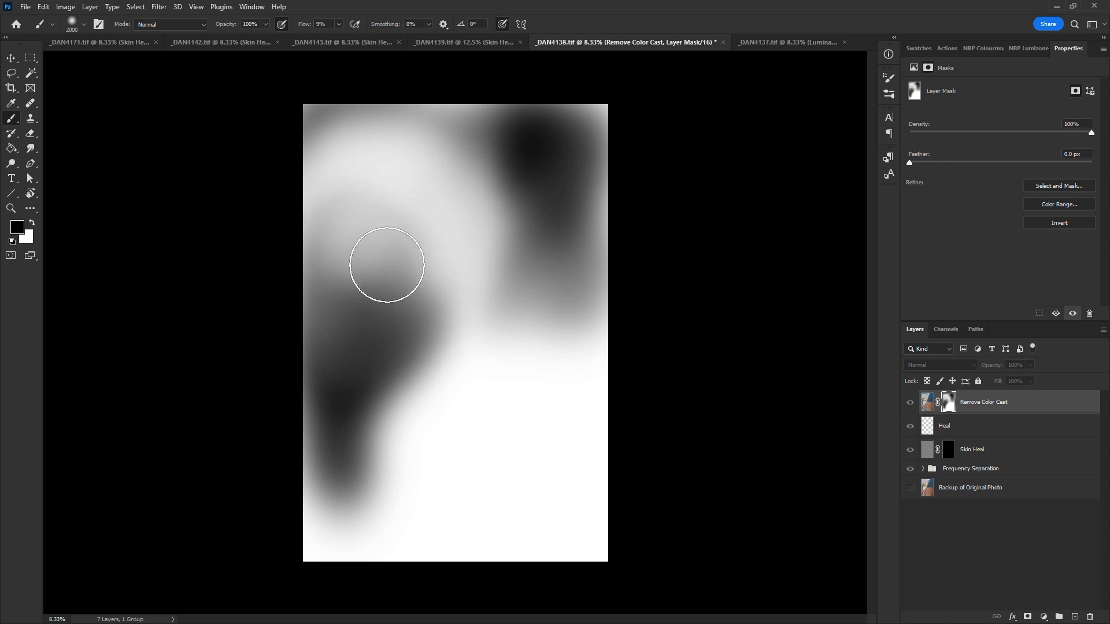
key("x")
mouse_move(585, 129)
left_mouse_down()
mouse_move(614, 118)
mouse_move(604, 117)
mouse_move(599, 149)
mouse_move(610, 246)
left_mouse_up()
key("x")
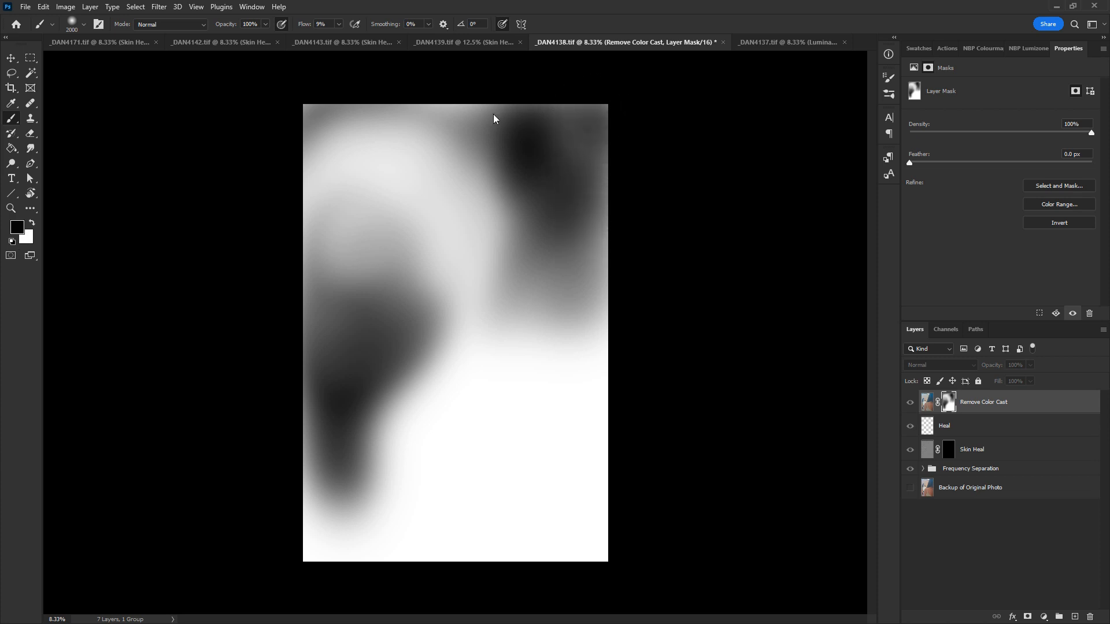
Step: Return to the image, compare it with the Remove Color Cast layer off and on, and lower that layer's opacity to 73%
left_click(928, 404)
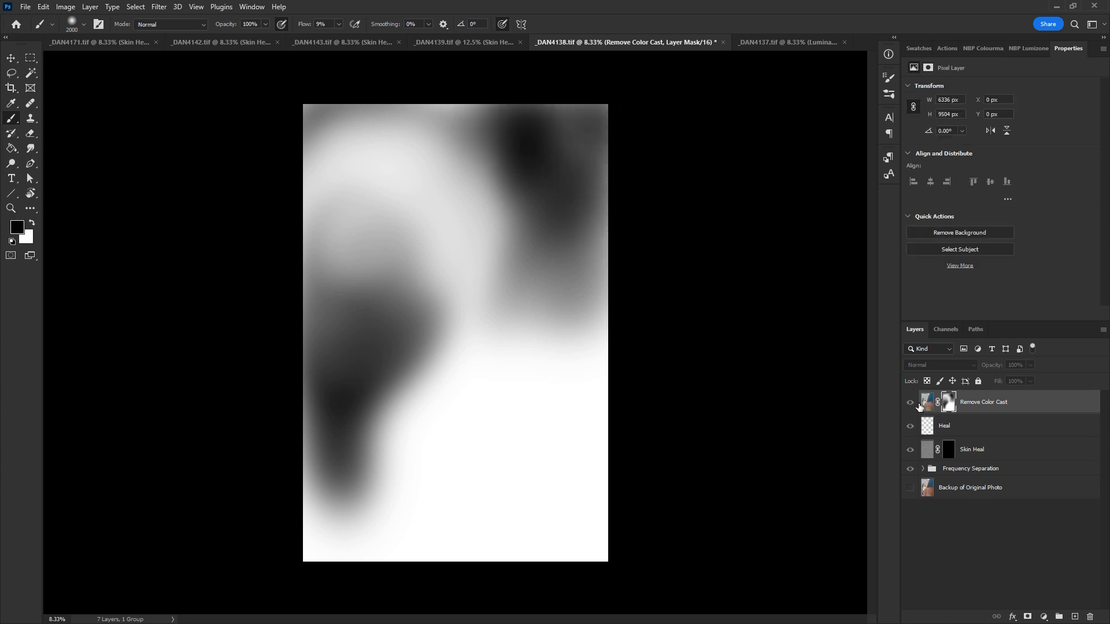
left_click(910, 403)
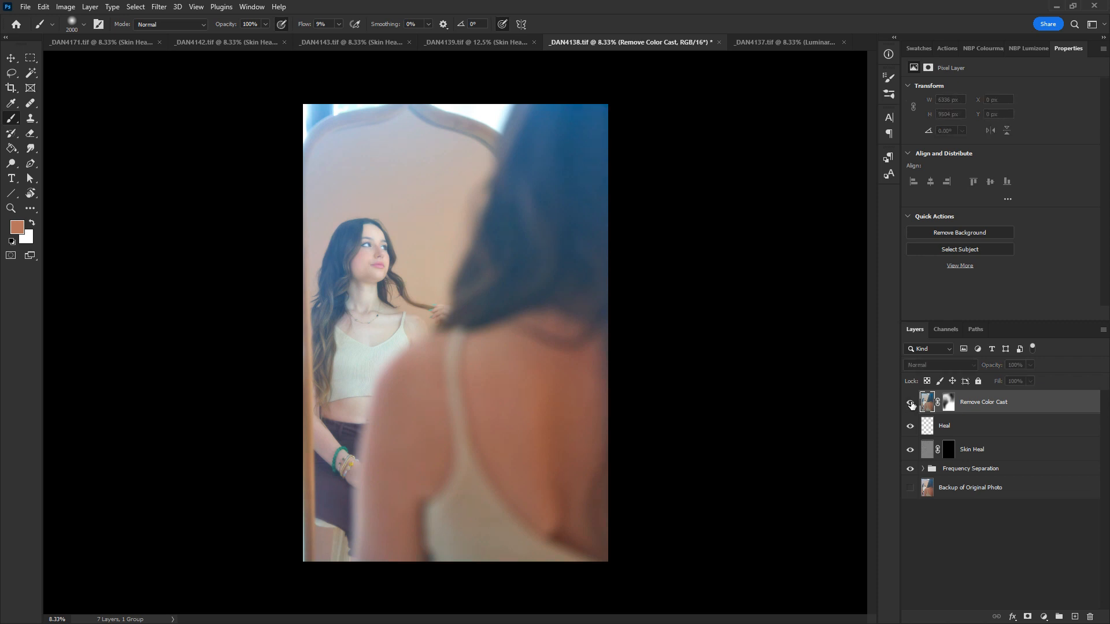
left_click(911, 404)
left_click(911, 404)
left_click(911, 406)
left_click(1030, 365)
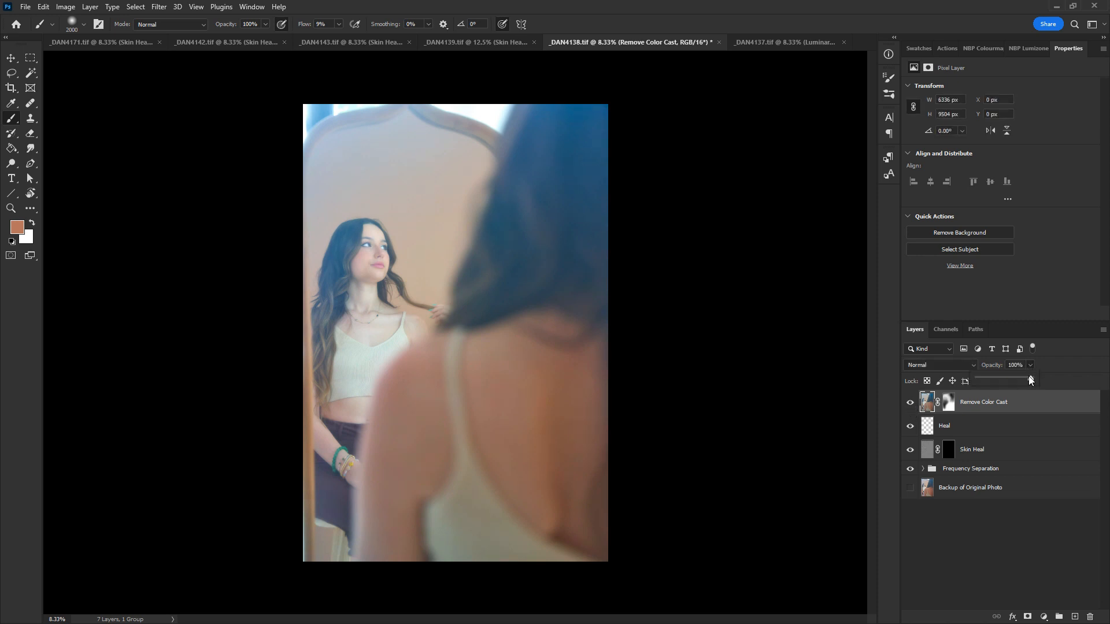
left_click_drag(1018, 380, 1015, 378)
left_click(910, 407)
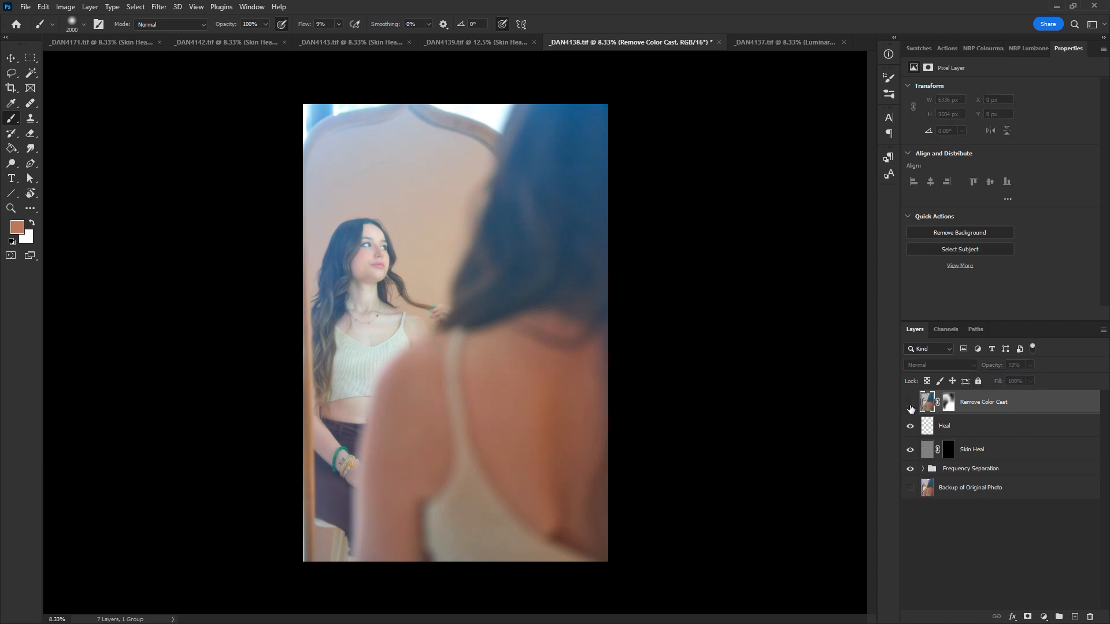
left_click(910, 407)
Step: Close _DAN4138.tif with its changes saved and move on to _DAN4139.tif
key("ctrl+w")
left_click(500, 322)
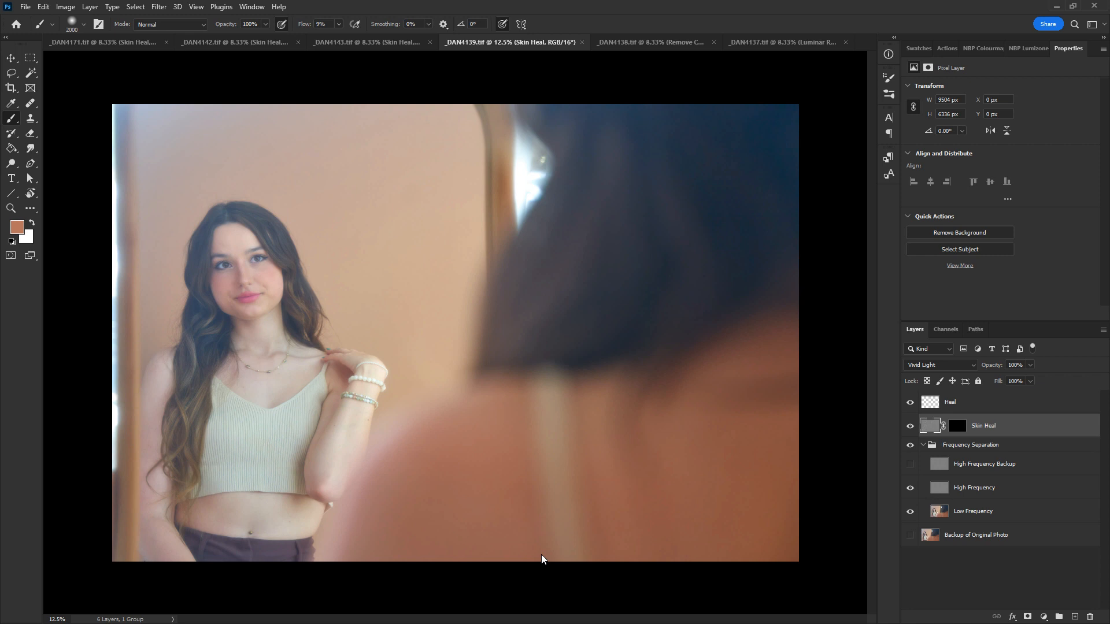
Step: Collapse the Frequency Separation group and duplicate all layers from Heal down to Backup of Original Photo
left_click(923, 445)
left_click(974, 405)
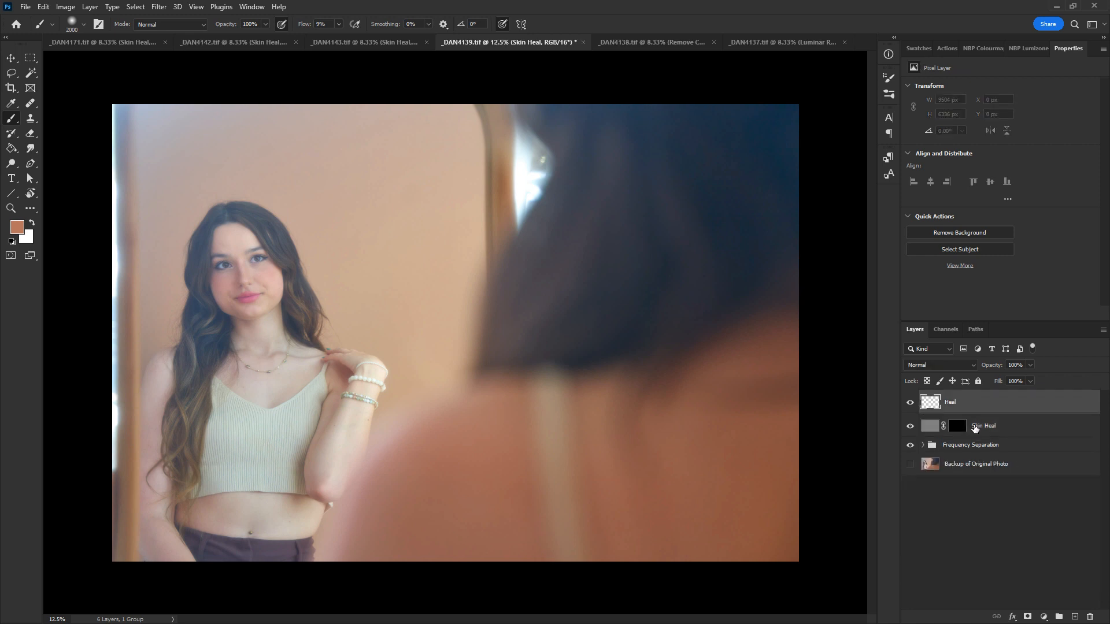
left_click(976, 464, "shift")
mouse_move(976, 466)
left_mouse_down()
mouse_move(1029, 587)
mouse_move(1075, 616)
left_mouse_up()
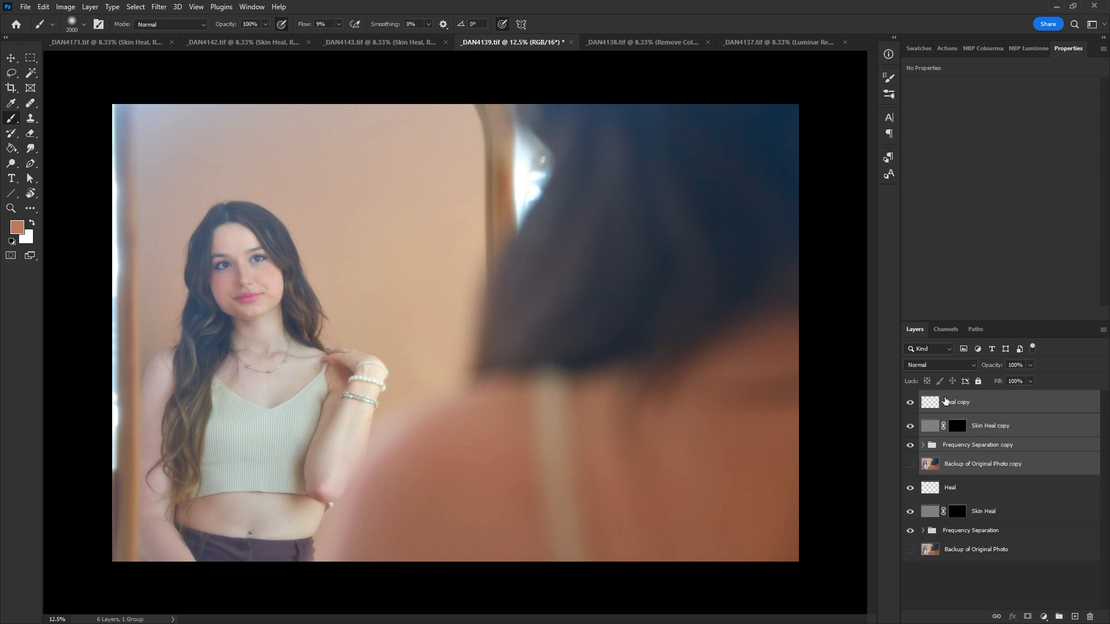
Step: Merge the duplicated layers into one and open the merged layer in Luminar Neo's editing tools
key("ctrl+e")
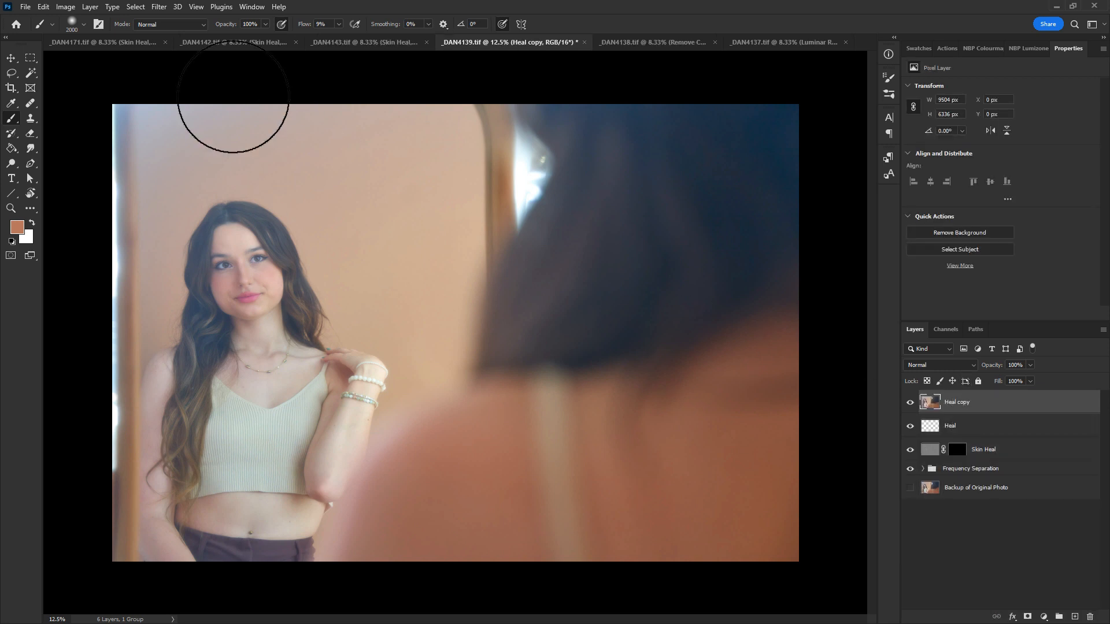
left_click(159, 7)
mouse_move(240, 293)
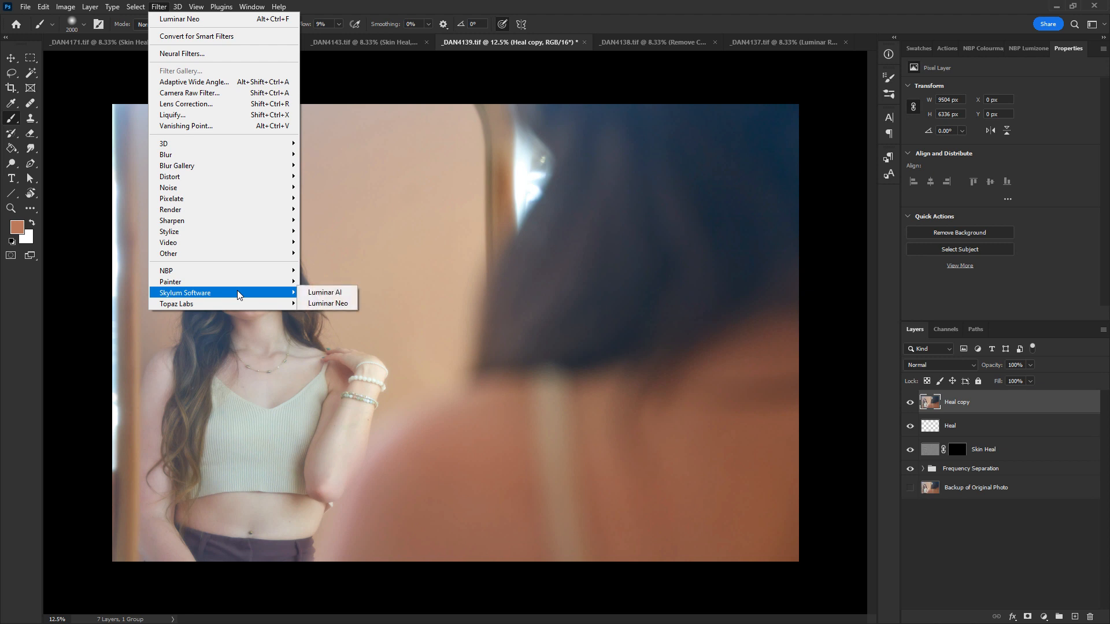
left_click(344, 303)
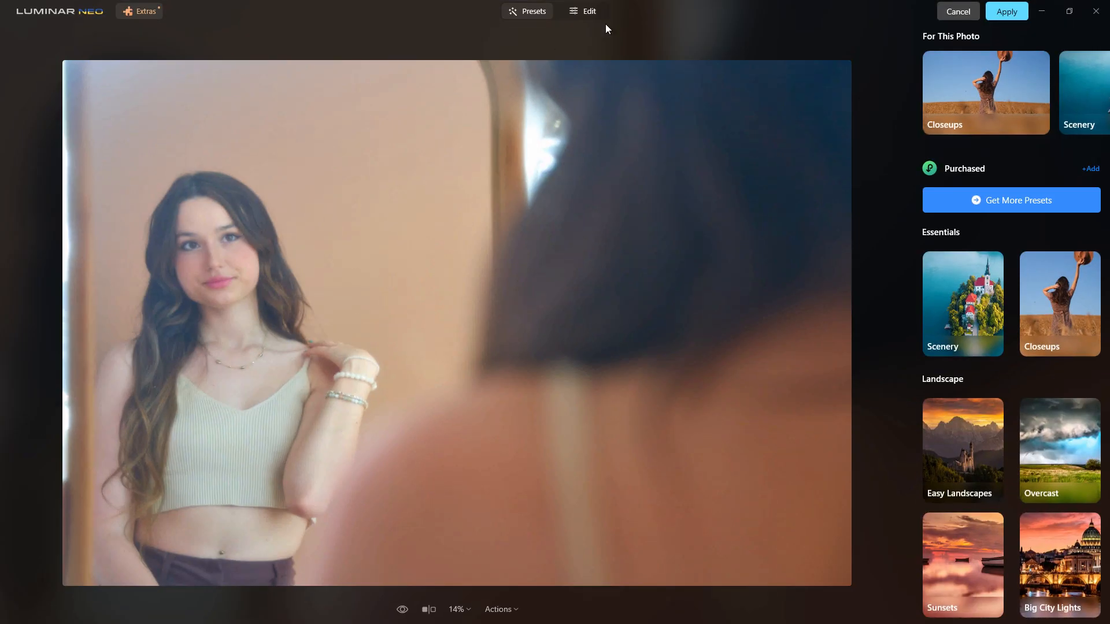
left_click(596, 13)
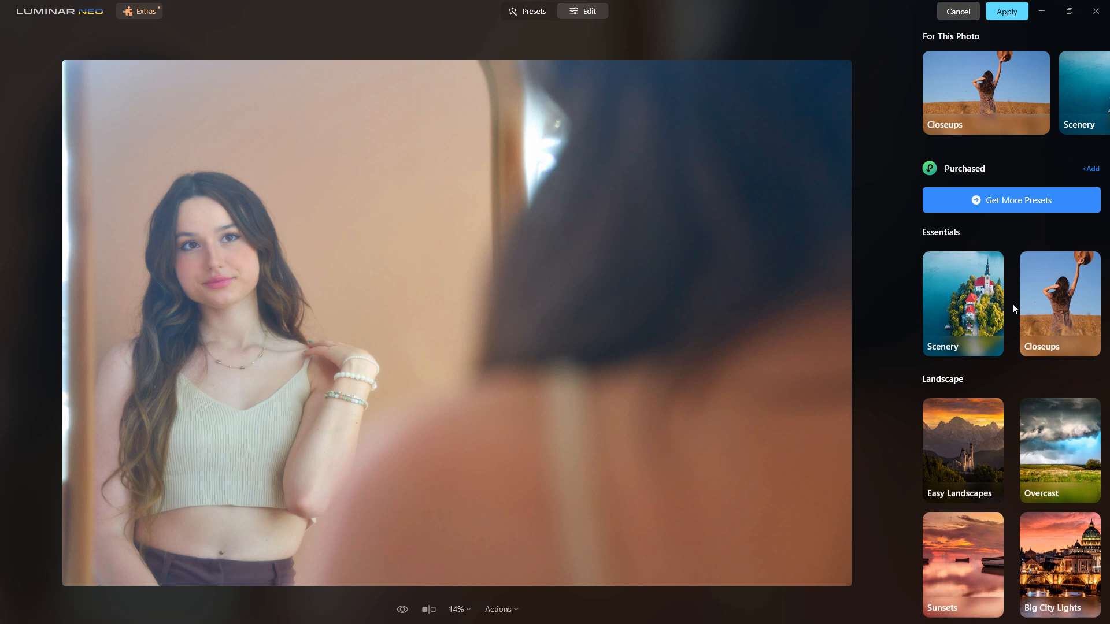
Step: Raise Remove Color Cast in the Color tool and compare the photo with the adjustment off and on
left_click(974, 274)
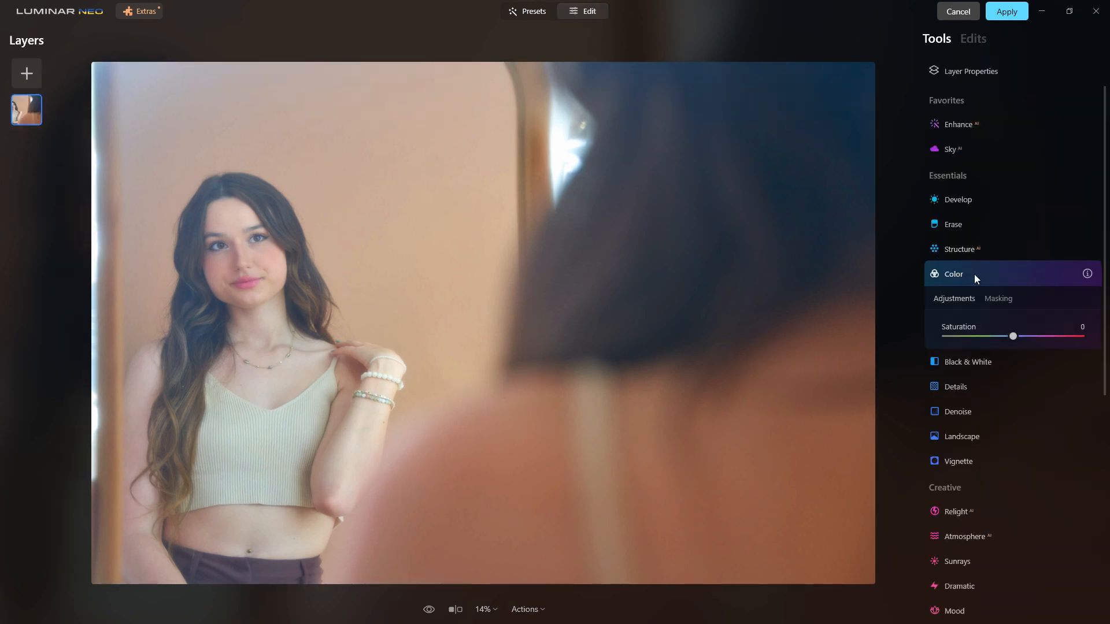
left_click_drag(947, 391, 984, 392)
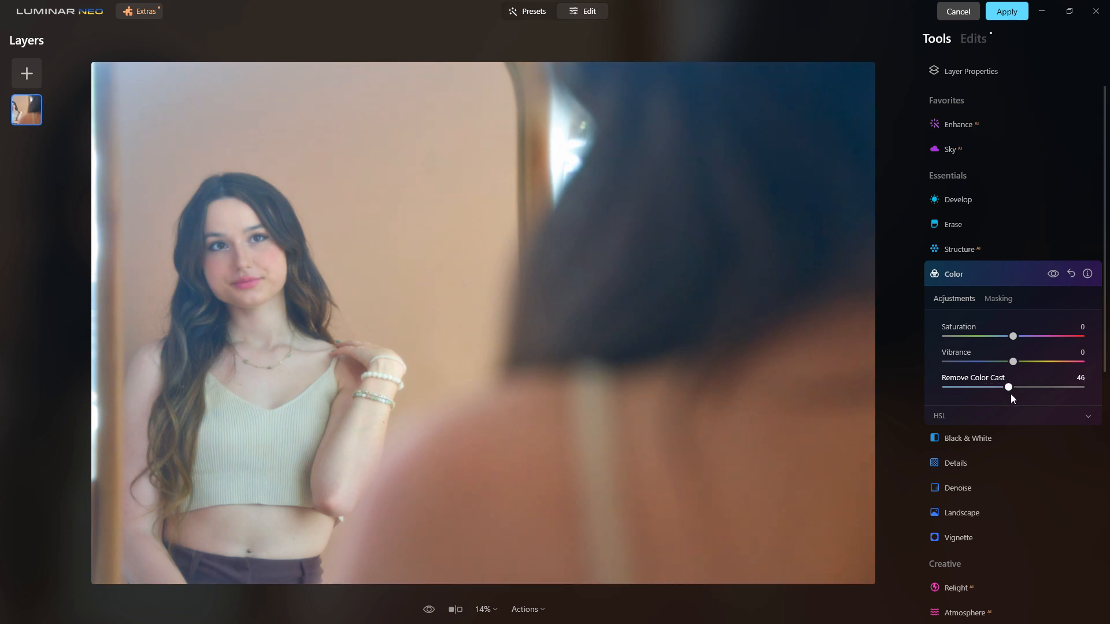
left_click_drag(1052, 389, 1066, 393)
left_click(1053, 274)
left_click(1053, 274)
left_click(1053, 273)
Step: Reduce the Remove Color Cast amount and compare the photo with and without the weaker correction
left_click_drag(1016, 389, 989, 389)
left_click(1053, 275)
left_click(1052, 275)
left_click(1053, 275)
left_click(1053, 275)
left_click(1053, 275)
left_click(1052, 275)
Step: Lower Remove Color Cast further and apply the edit to the merged layer in Photoshop
left_click_drag(987, 387, 959, 389)
left_click(991, 273)
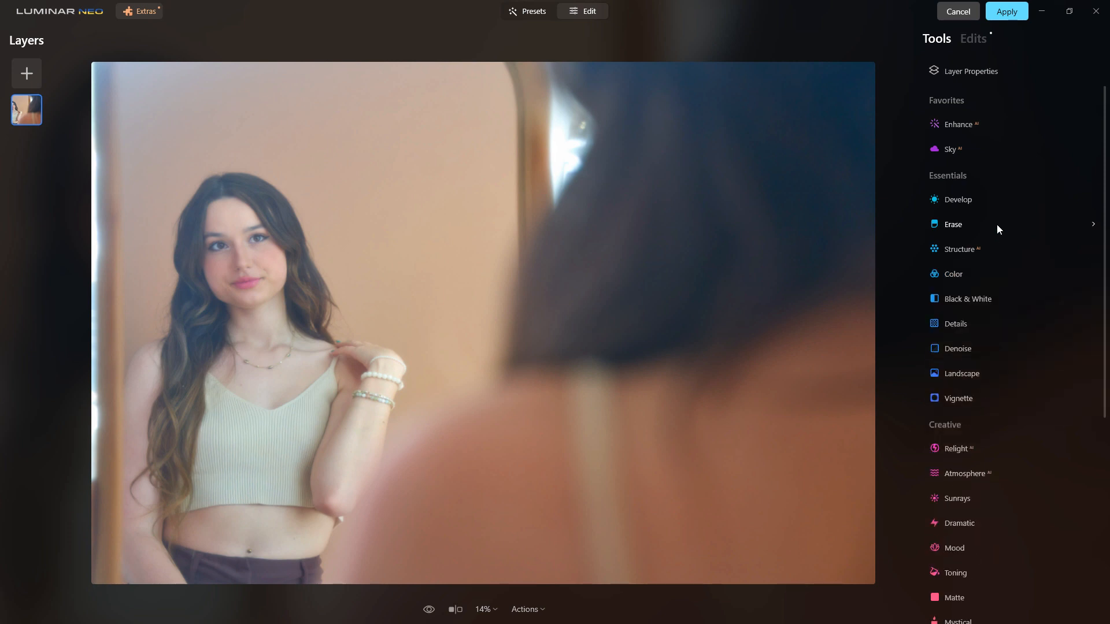
left_click_drag(1106, 334, 1090, 434)
left_click(994, 18)
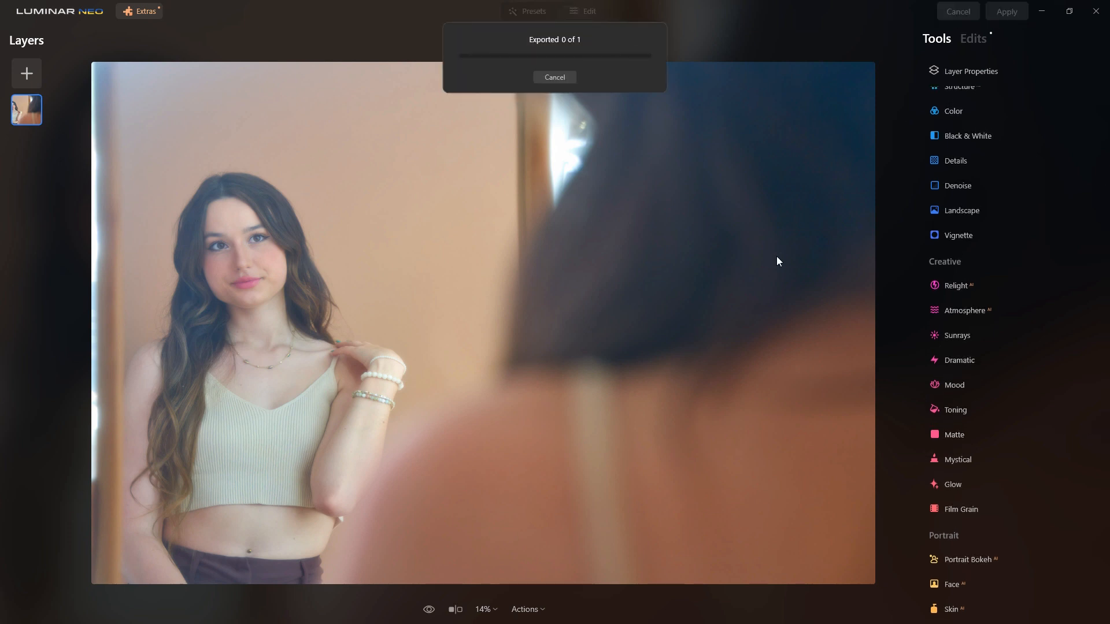
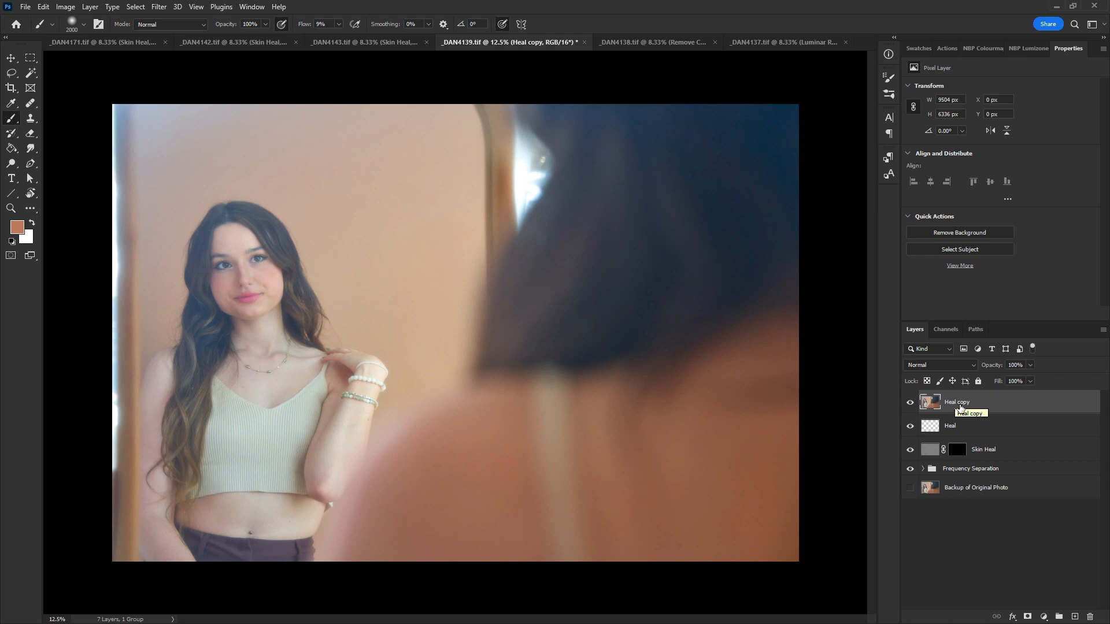
Step: Hide the Heal copy layer with a black mask, paint the correction in with white around the woman's reflection, and check the layer's effect
left_click(1027, 616)
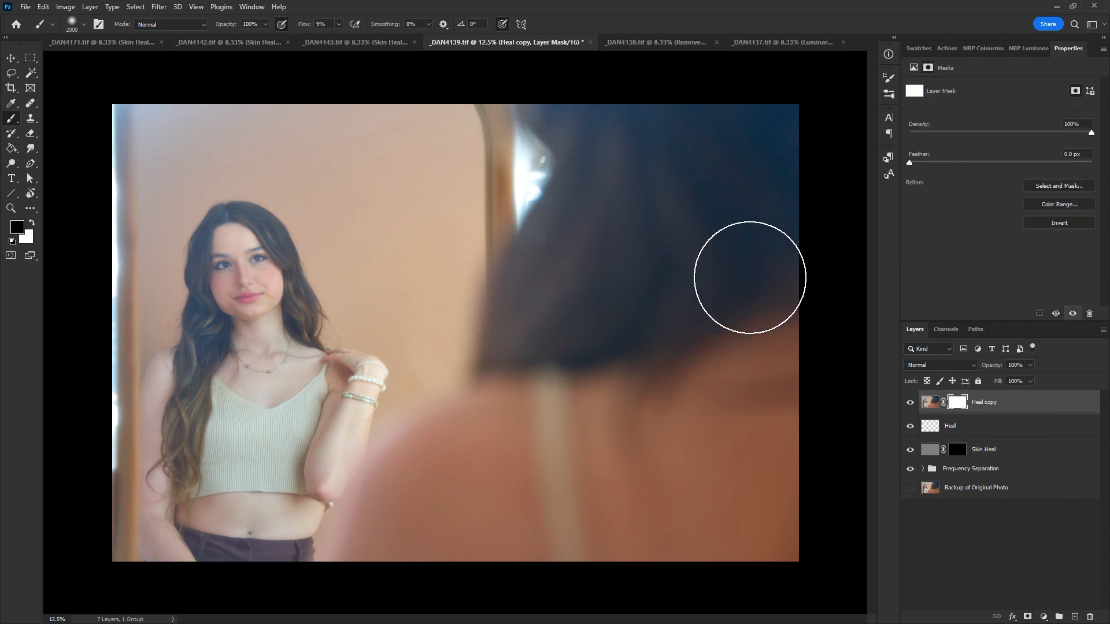
key("ctrl+i")
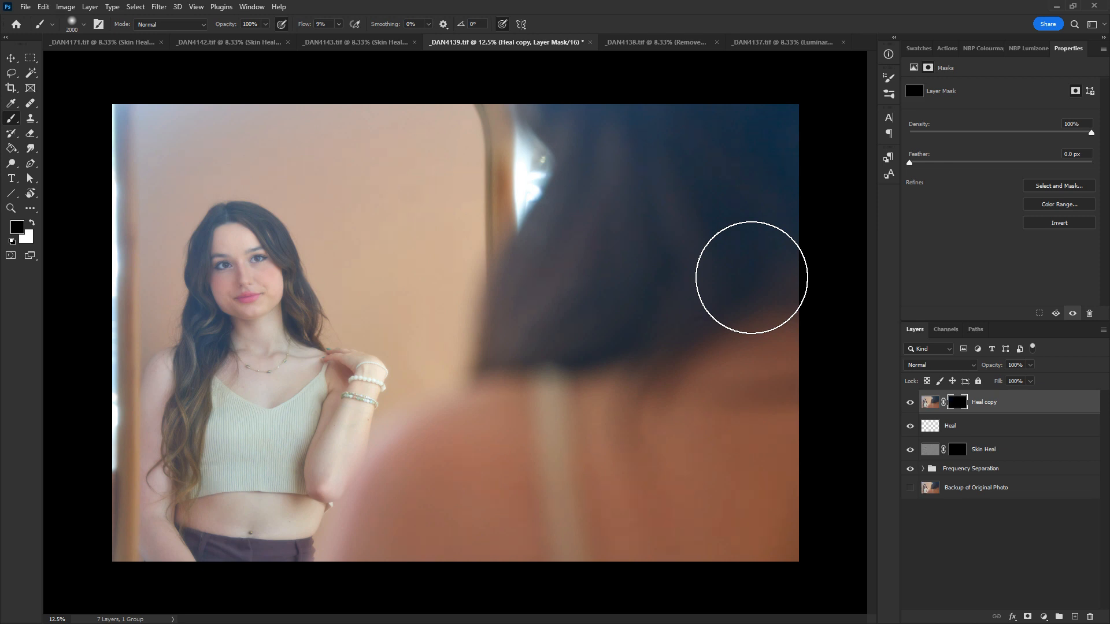
key("x")
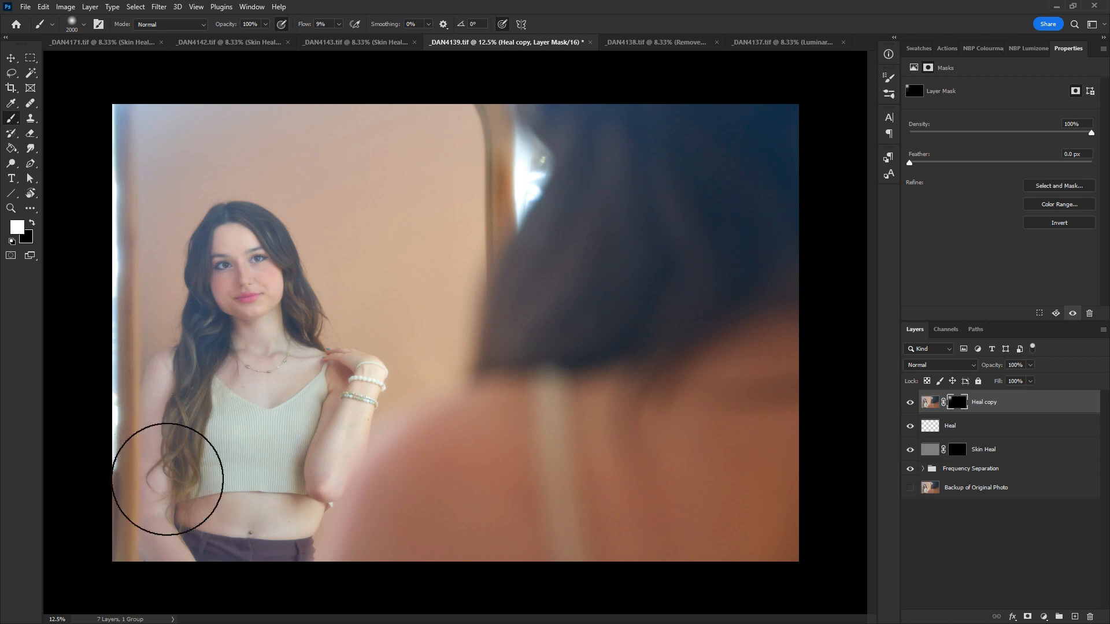
left_click_drag(358, 382, 370, 439)
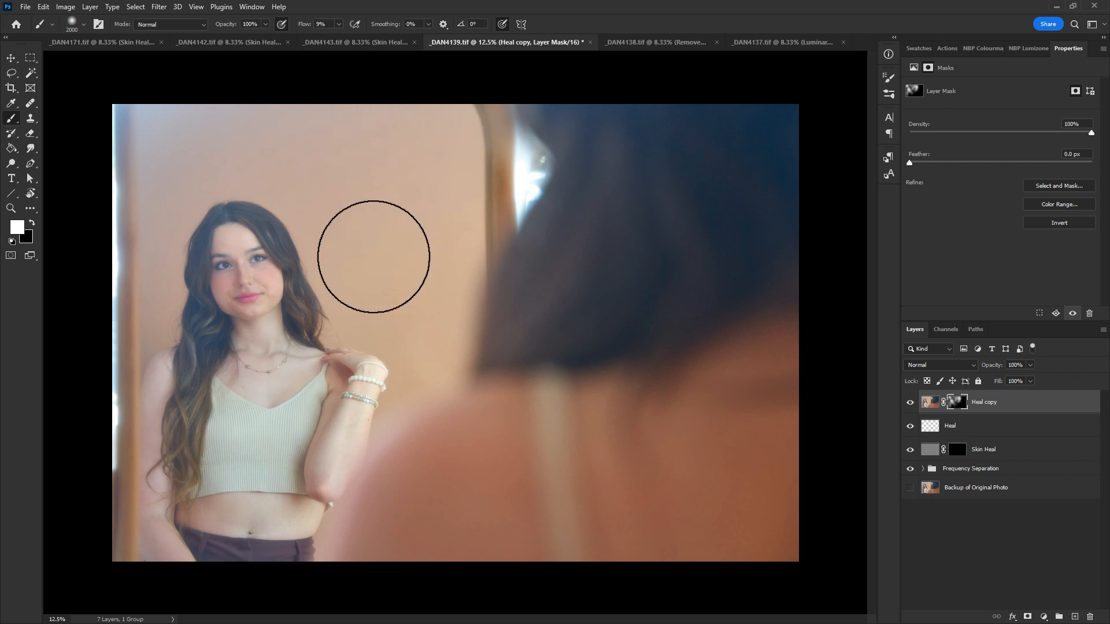
key("x")
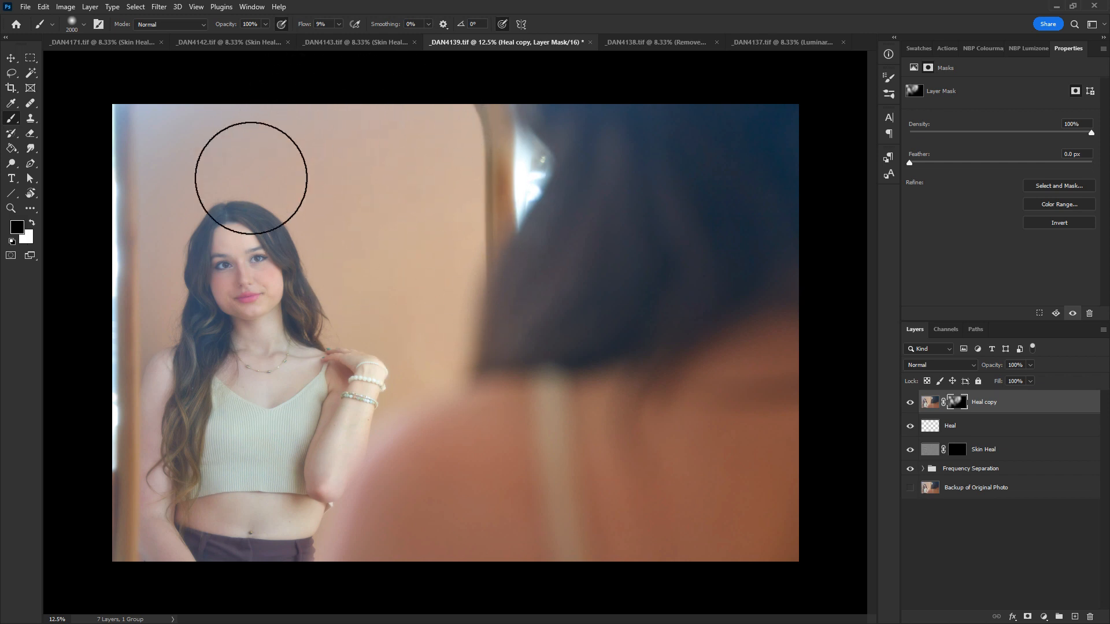
left_click(910, 403)
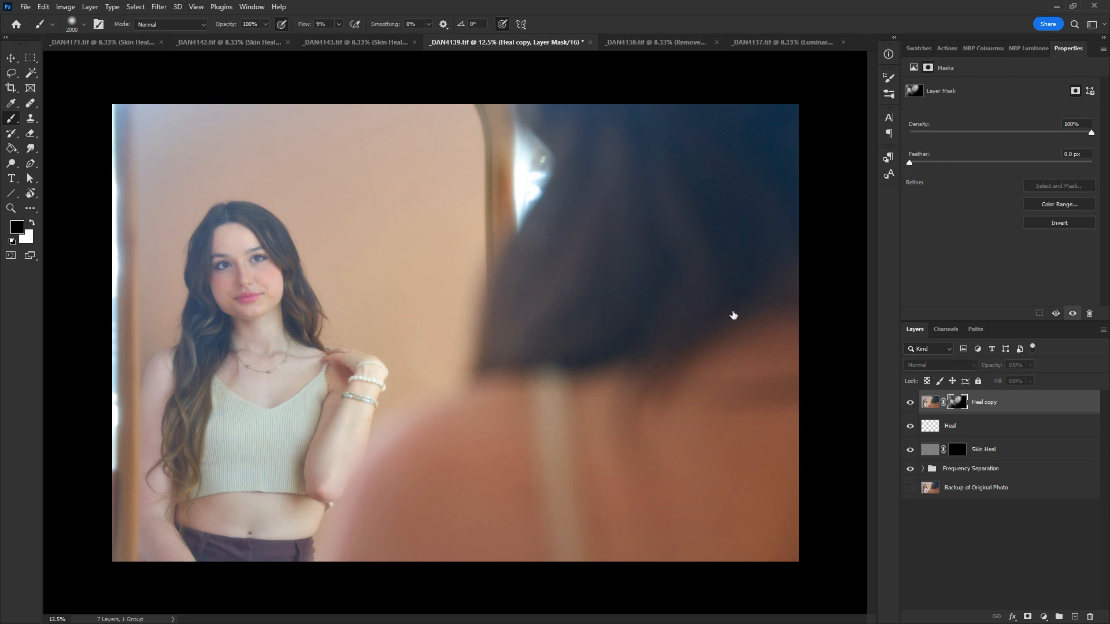
Step: Leave _DAN4139.tif open, move on to _DAN4143.tif and collapse its Frequency Separation group
key("ctrl+w")
key("Escape")
left_click(388, 44)
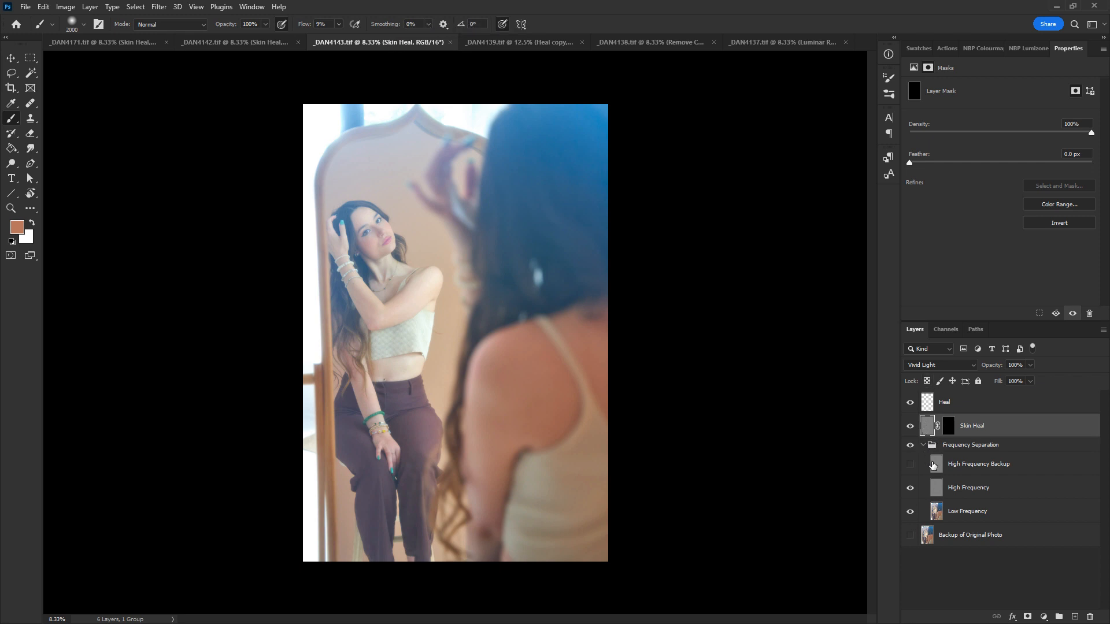
left_click(923, 445)
Step: Merge duplicates of all layers from Heal down to Backup of Original Photo and open the result in Luminar Neo's editing tools
left_click(974, 407)
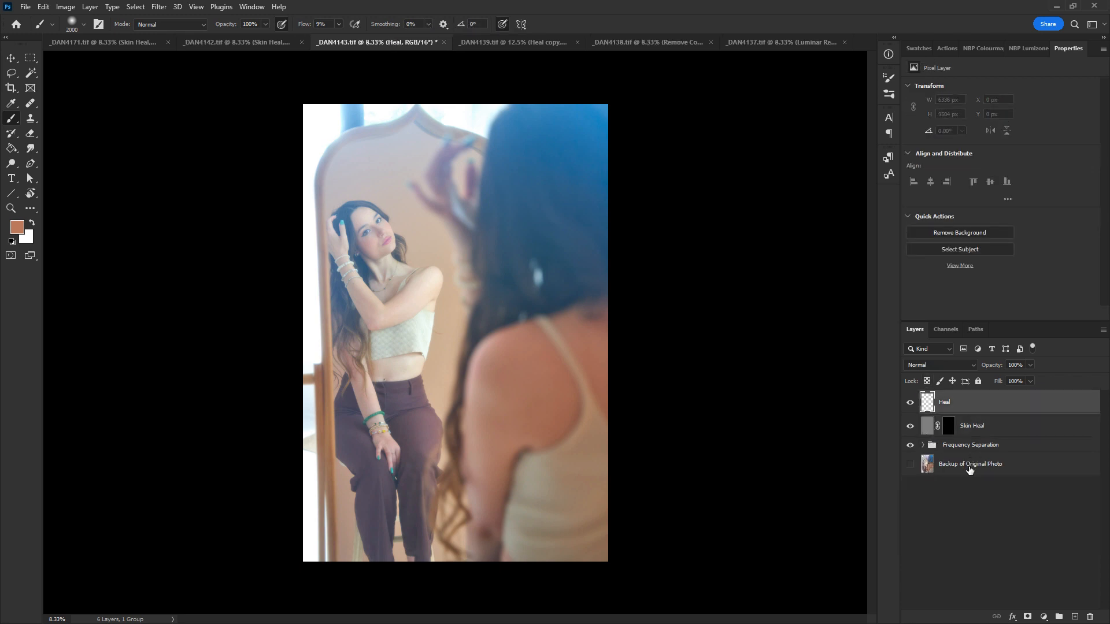
left_click(982, 474, "shift")
key("ctrl+j")
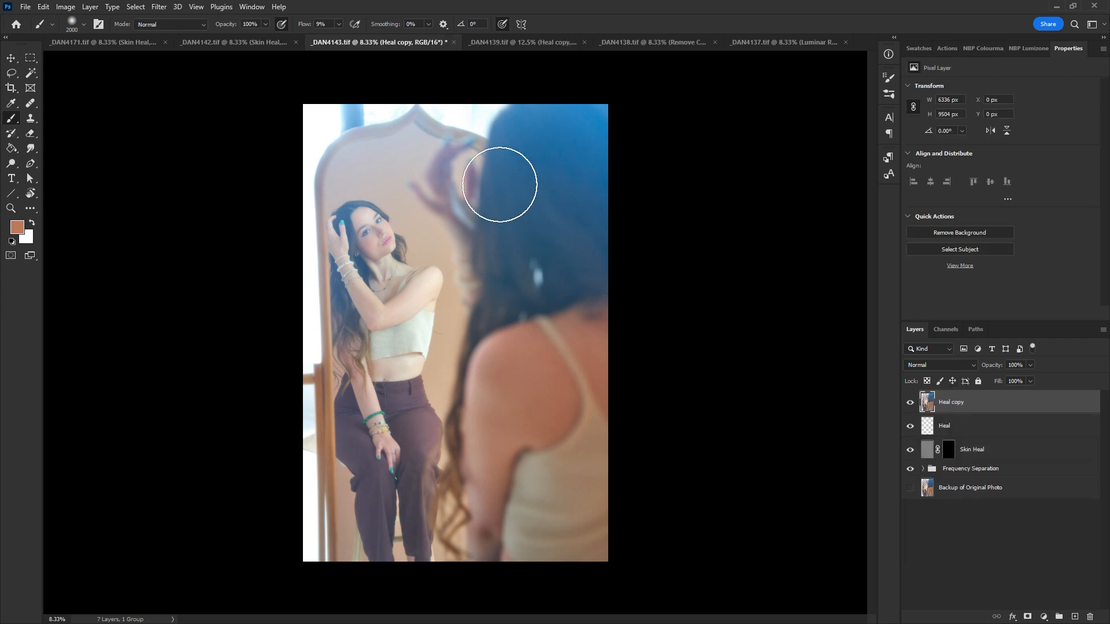
left_click(137, 10)
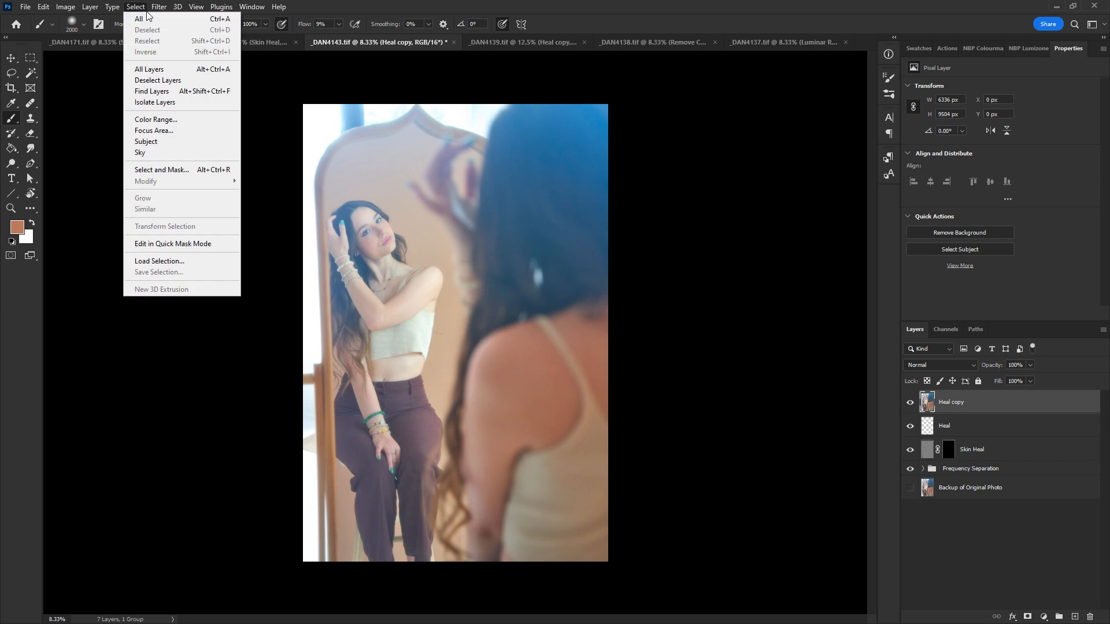
mouse_move(159, 7)
mouse_move(246, 297)
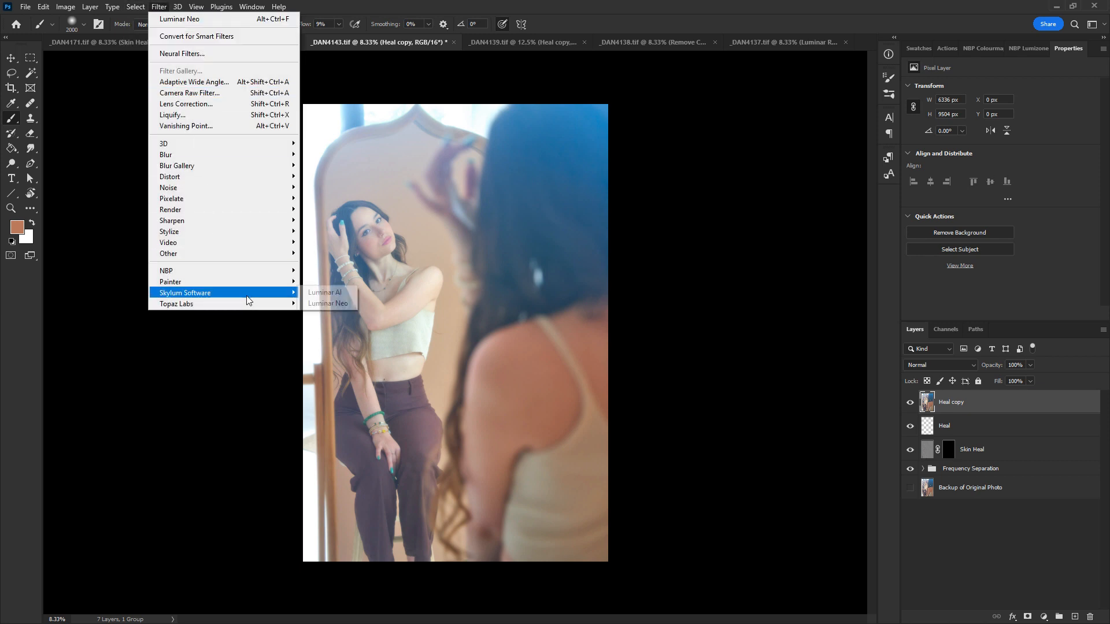
left_click(329, 303)
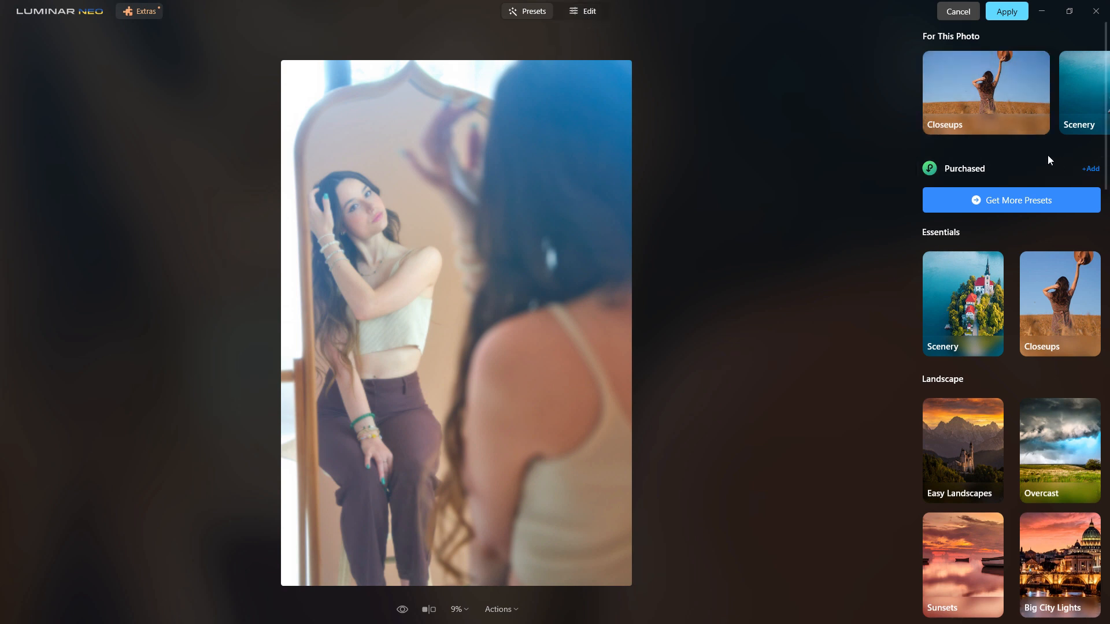
left_click(589, 12)
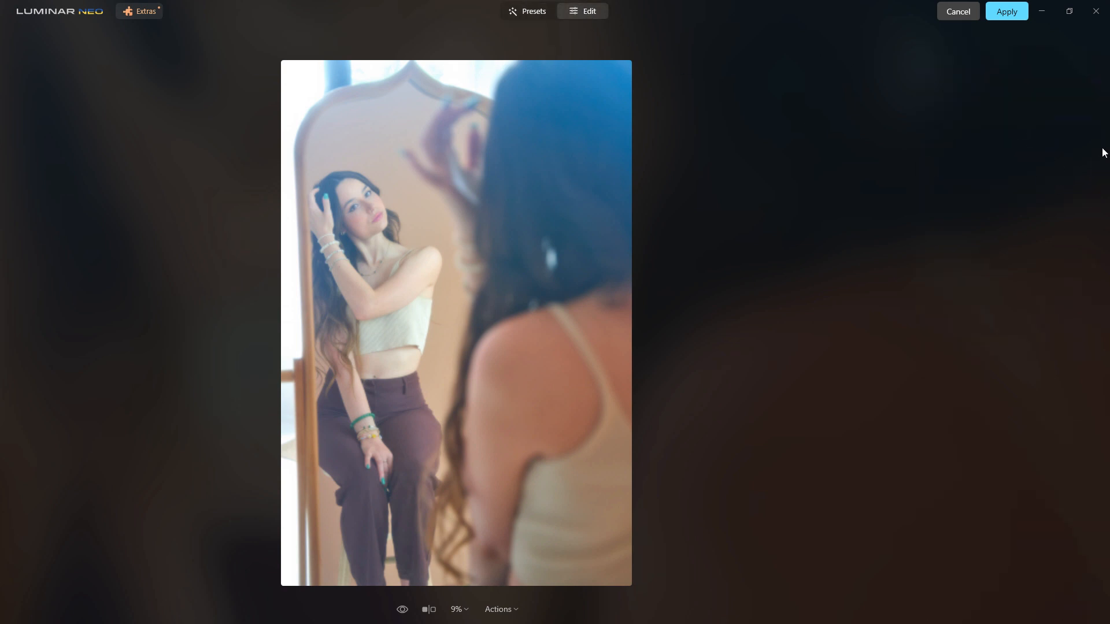
Step: Try Remove Color Cast up to 100 in the Color tool, compare it off and on, and return it to 0
left_click(976, 272)
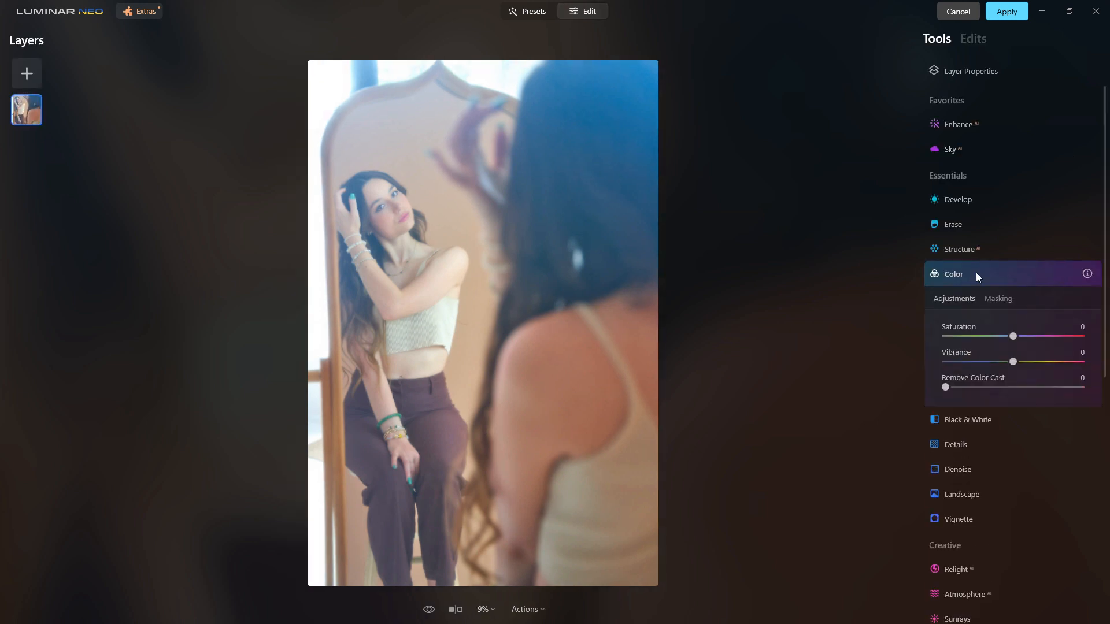
left_click_drag(946, 387, 1013, 387)
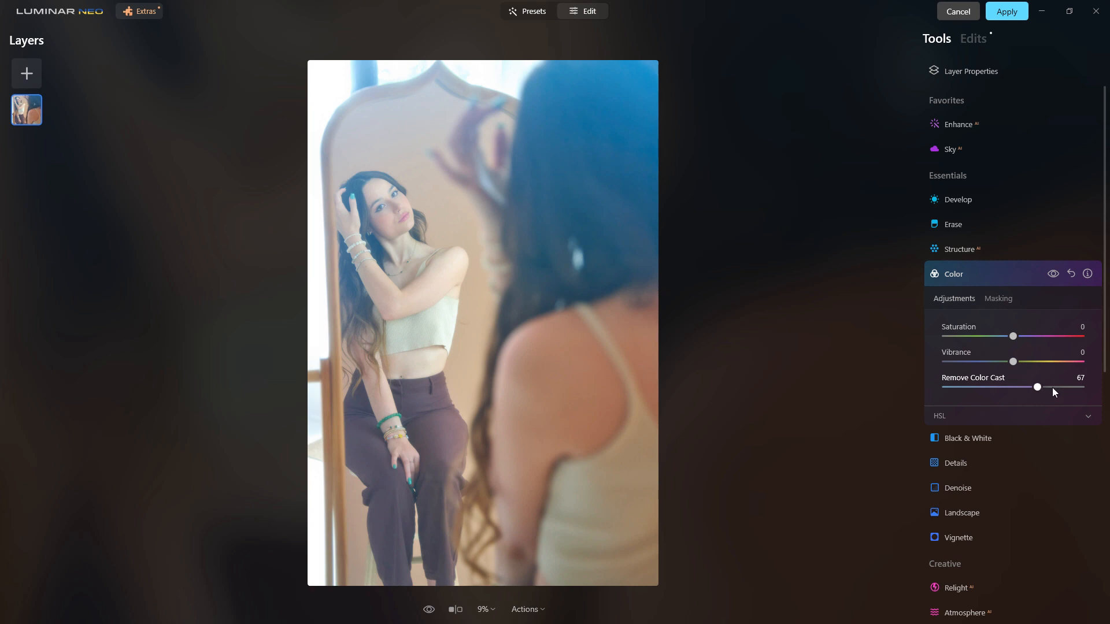
left_click_drag(1052, 387, 1107, 375)
left_click(1052, 275)
left_click(1054, 275)
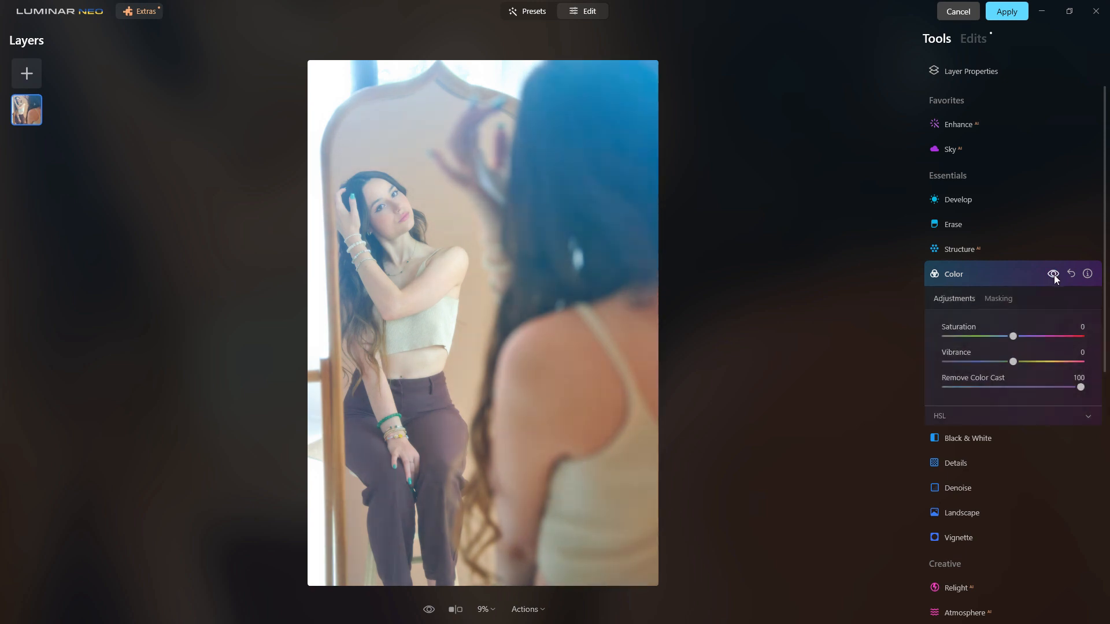
left_click_drag(1072, 387, 945, 387)
left_click(1006, 274)
left_click(1005, 273)
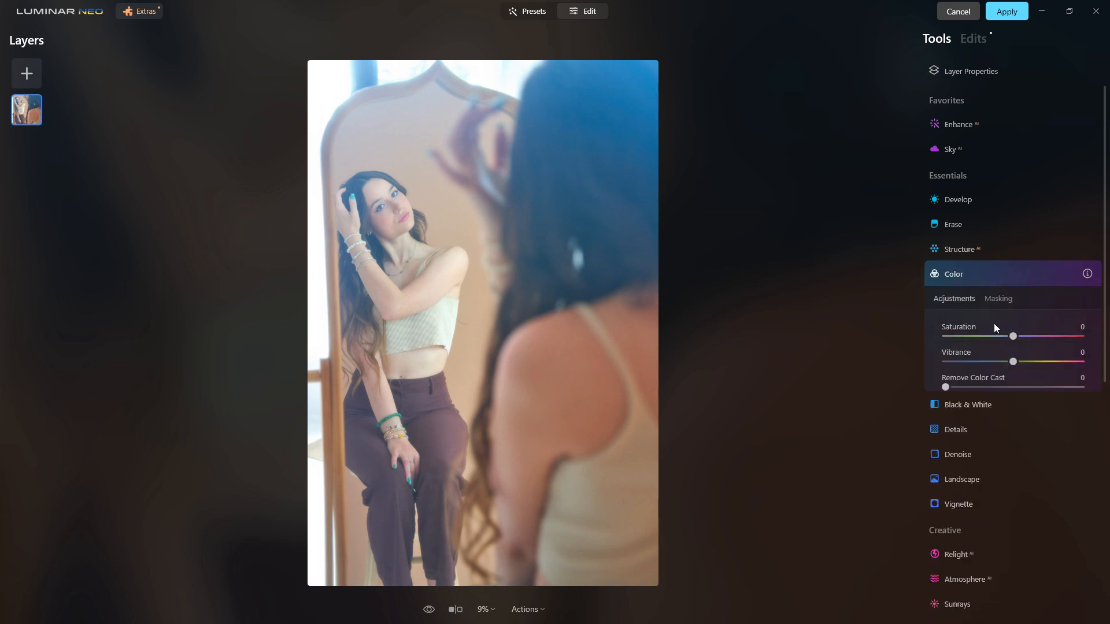
Step: Try HSL hue changes with Blue at 5, Hue Shift at 29 and Purple at -19, and reset the Color tool
left_click(987, 415)
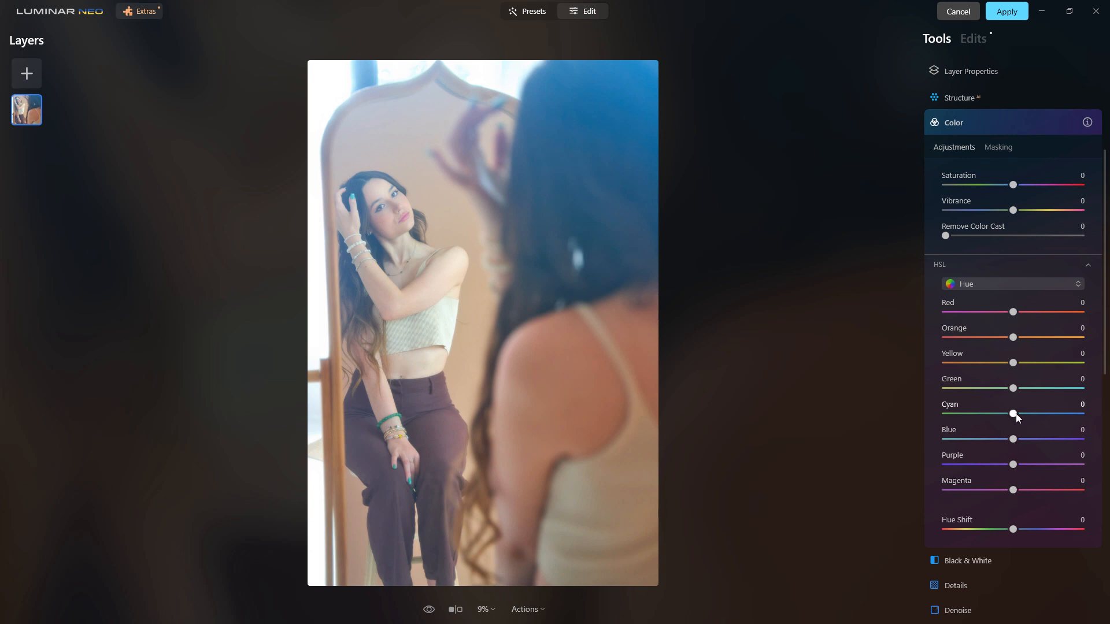
mouse_move(1014, 439)
left_mouse_down()
mouse_move(1044, 442)
mouse_move(1014, 443)
left_mouse_up()
mouse_move(1013, 531)
left_mouse_down()
mouse_move(1004, 530)
mouse_move(1023, 531)
left_mouse_up()
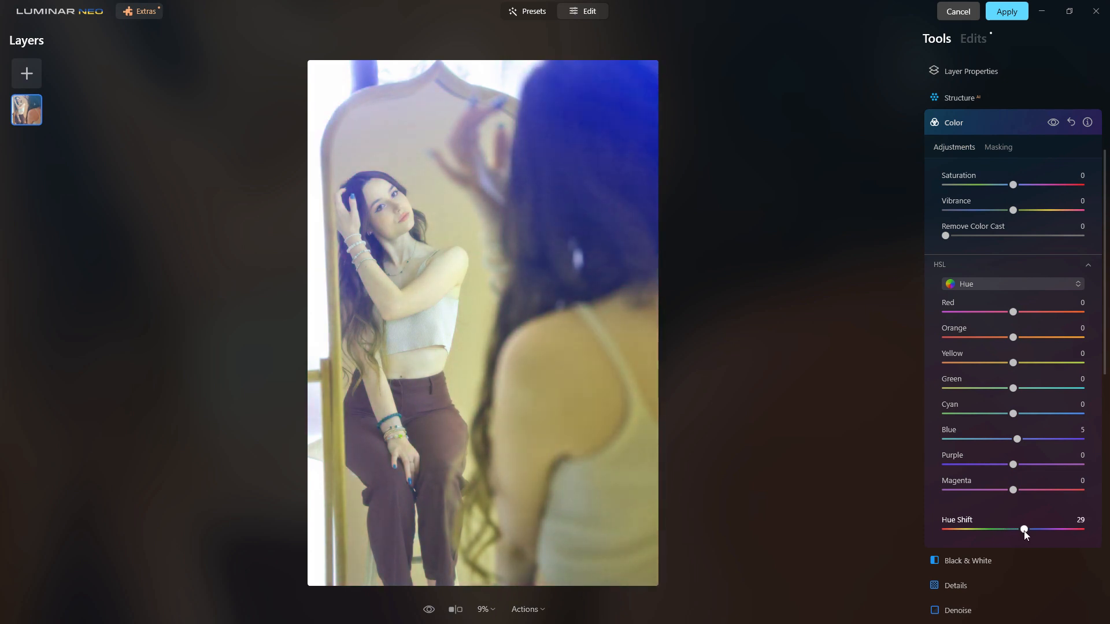
left_click_drag(1018, 470, 1001, 470)
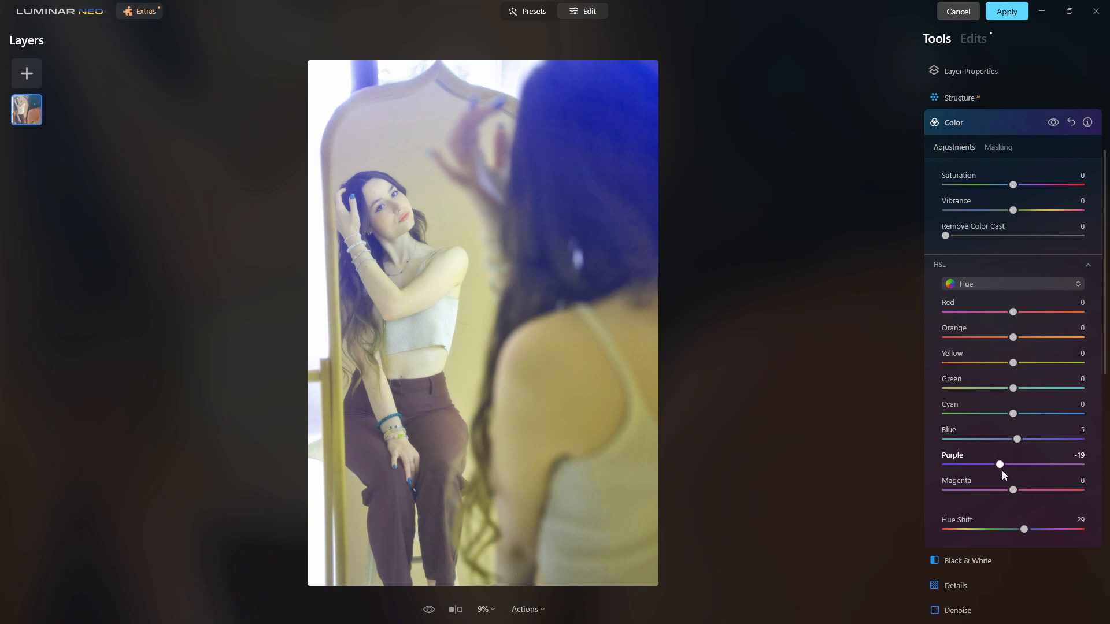
left_click(1071, 123)
left_click_drag(949, 237, 941, 239)
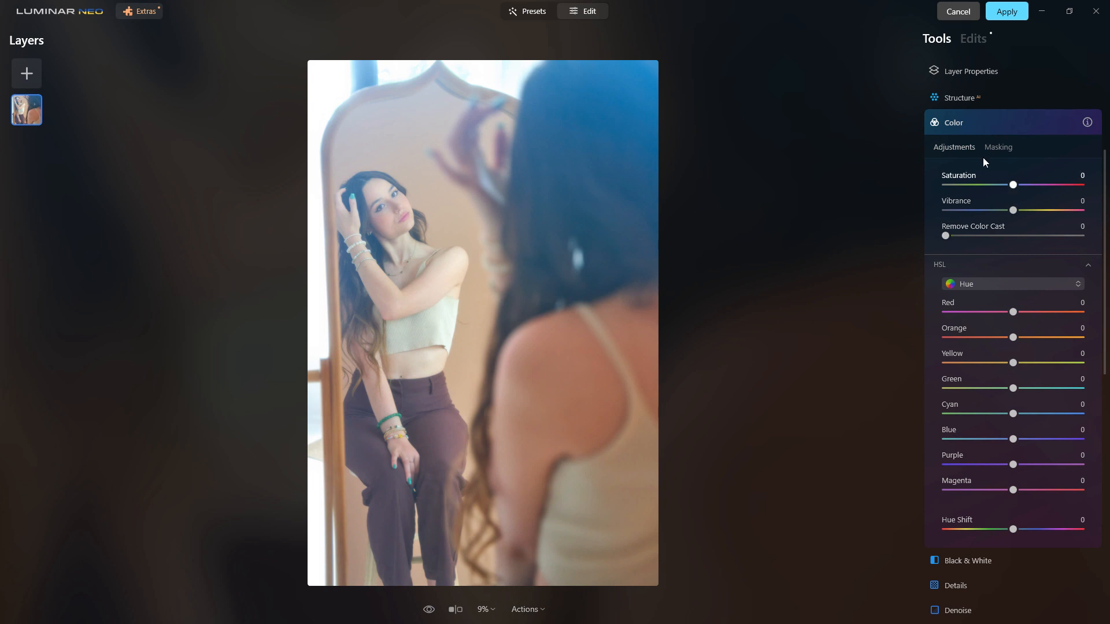
Step: Discard the Luminar Neo session and delete the merged Heal copy layer from _DAN4143.tif
left_click(958, 11)
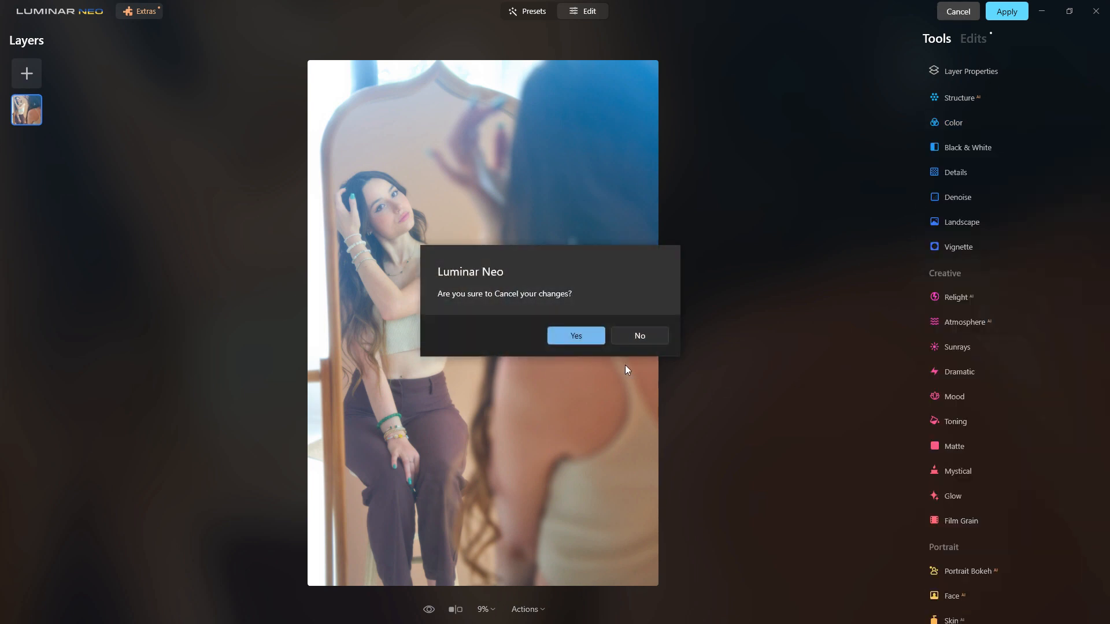
left_click(575, 332)
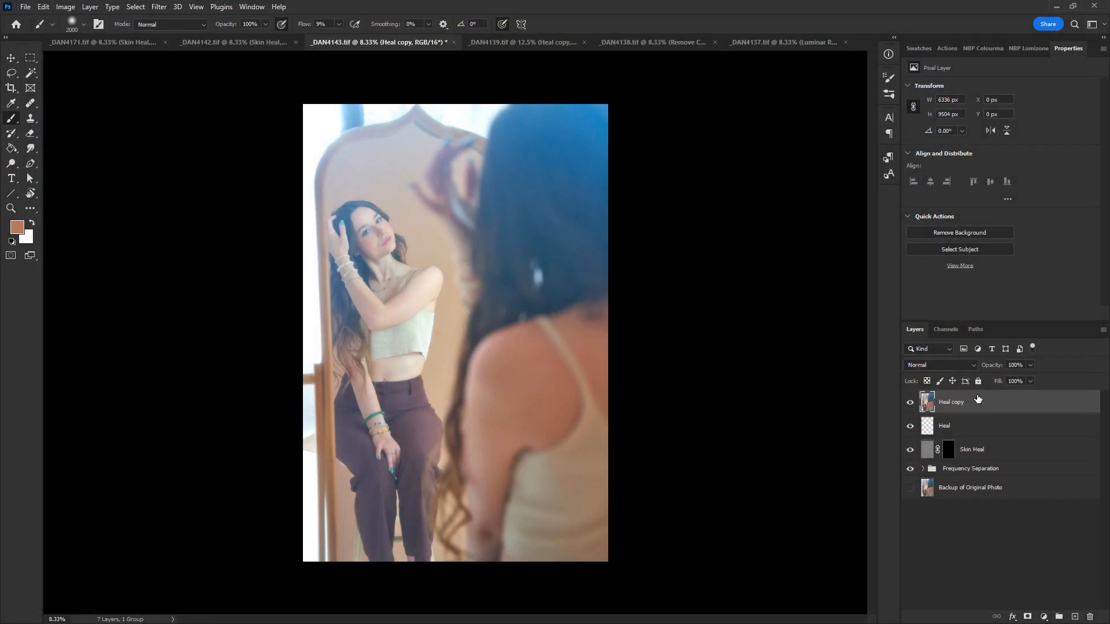
mouse_move(977, 404)
left_mouse_down()
mouse_move(1006, 426)
mouse_move(1089, 618)
left_mouse_up()
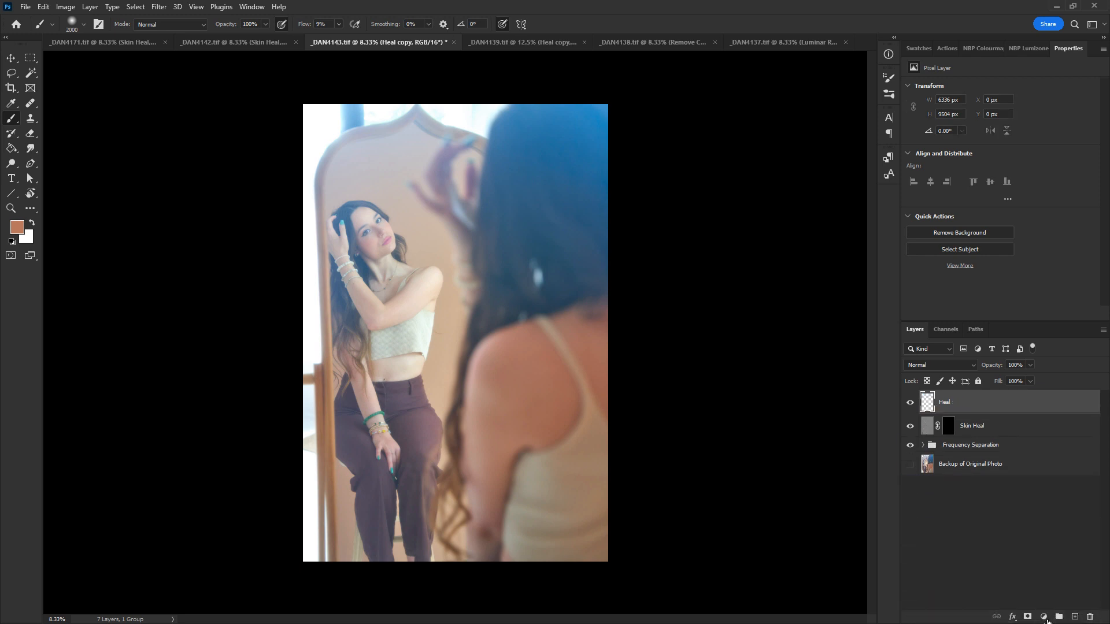
Step: Add a Hue/Saturation adjustment layer above the Heal layer in _DAN4143.tif
left_click(1044, 616)
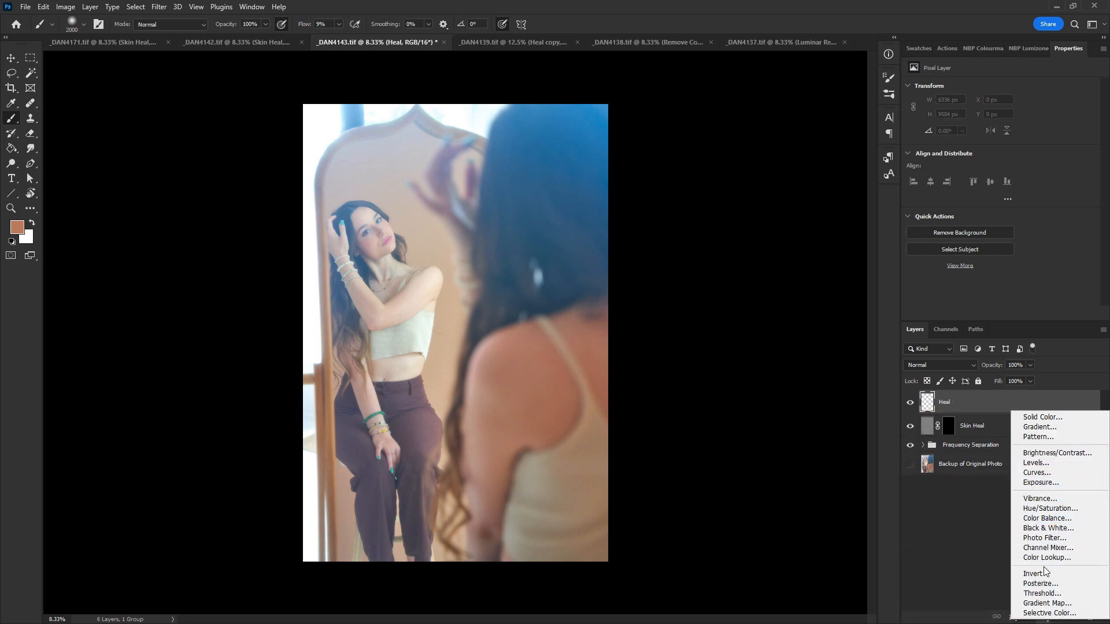
left_click(1049, 508)
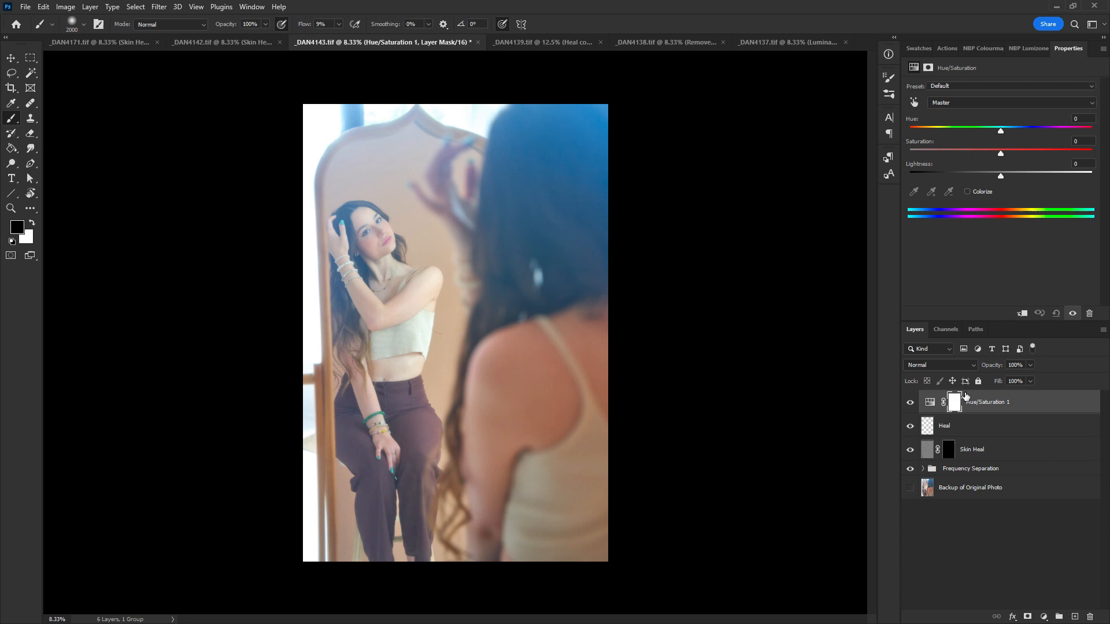
Step: Colorize the Hue/Saturation adjustment with Hue 24, Saturation 33 and Lightness -3
left_click(930, 402)
left_click(969, 194)
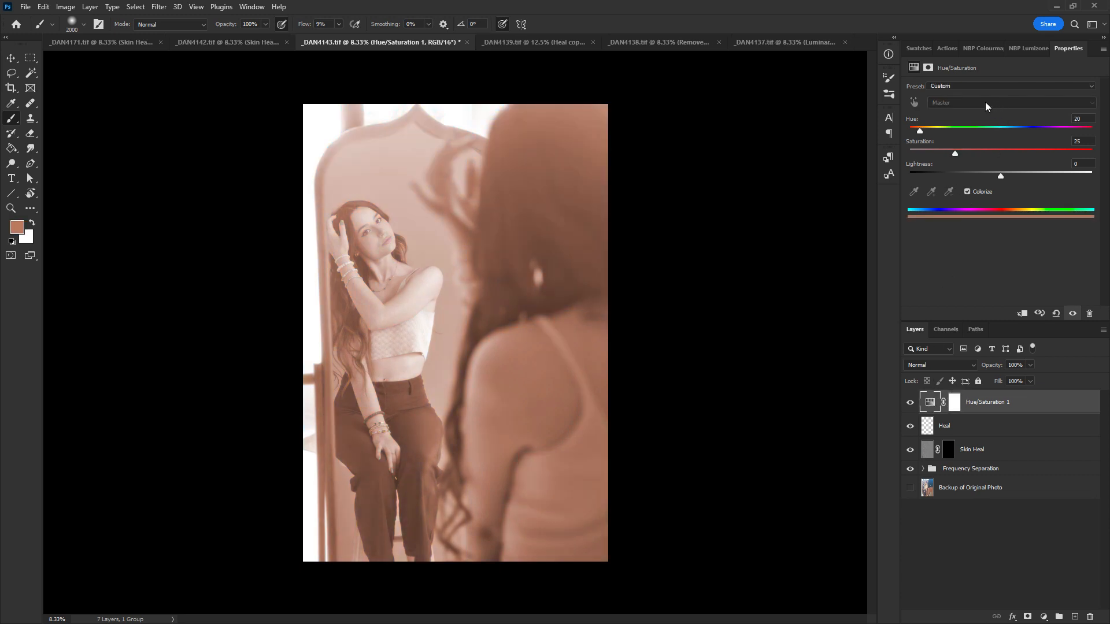
mouse_move(921, 135)
left_mouse_down()
mouse_move(966, 151)
mouse_move(927, 132)
left_mouse_up()
mouse_move(1000, 175)
left_mouse_down()
mouse_move(1011, 174)
mouse_move(998, 177)
left_mouse_up()
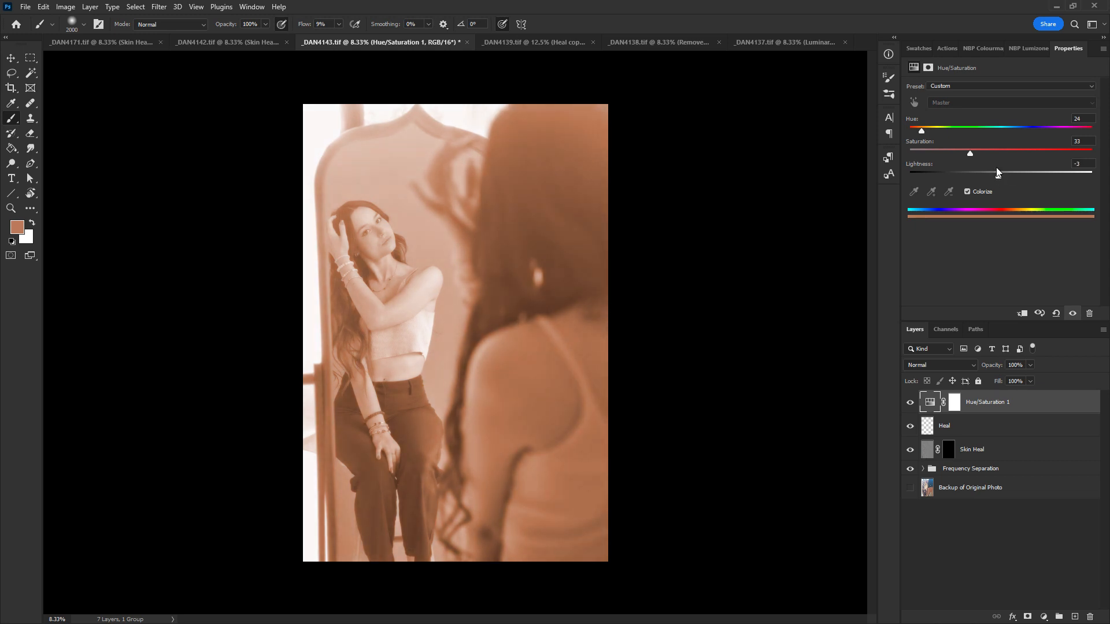
Step: Set the Hue/Saturation layer's blend mode to Overlay and its opacity to 85%
left_click(931, 364)
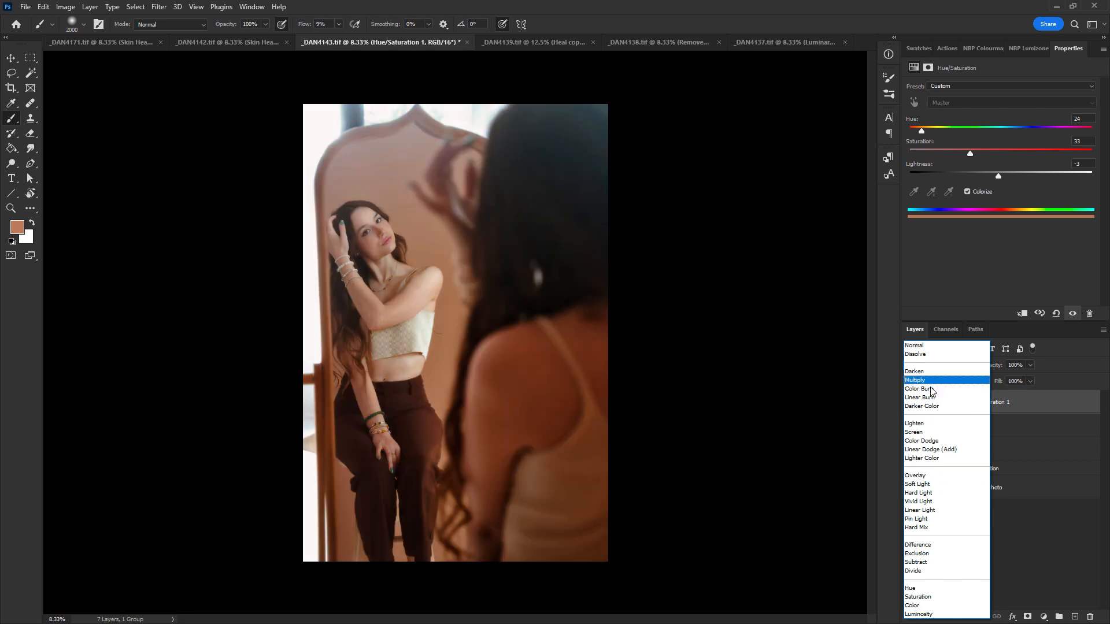
left_click(925, 475)
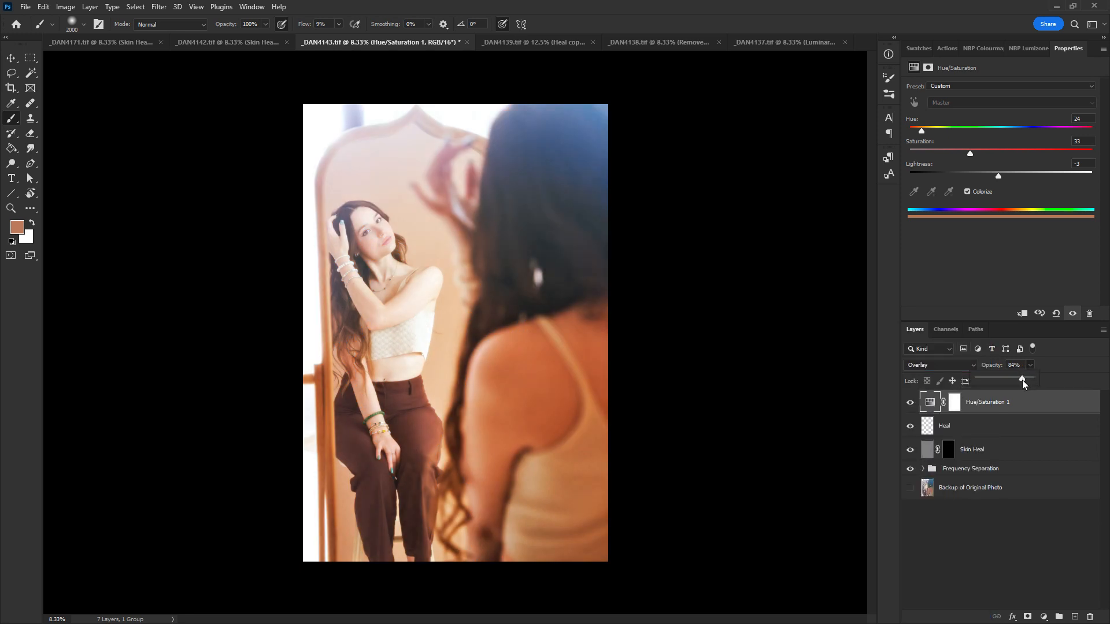
left_click_drag(1022, 380, 1023, 380)
Step: Invert the Hue/Saturation mask to black and paint white over the foreground hair, the mirror top and the reflected woman
left_click(959, 402)
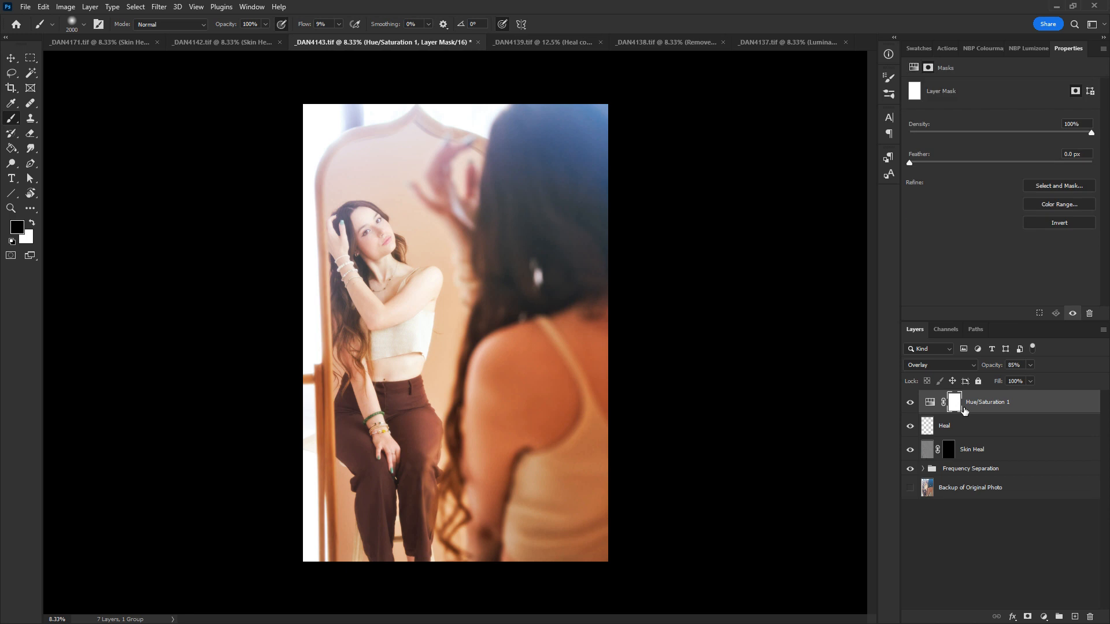
key("ctrl+i")
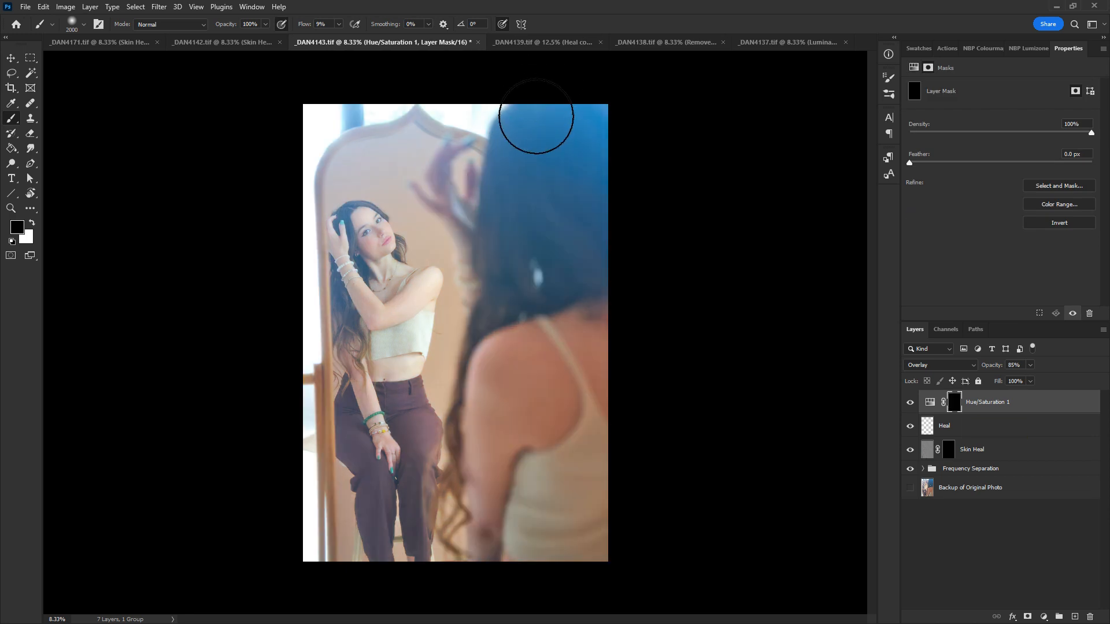
key("x")
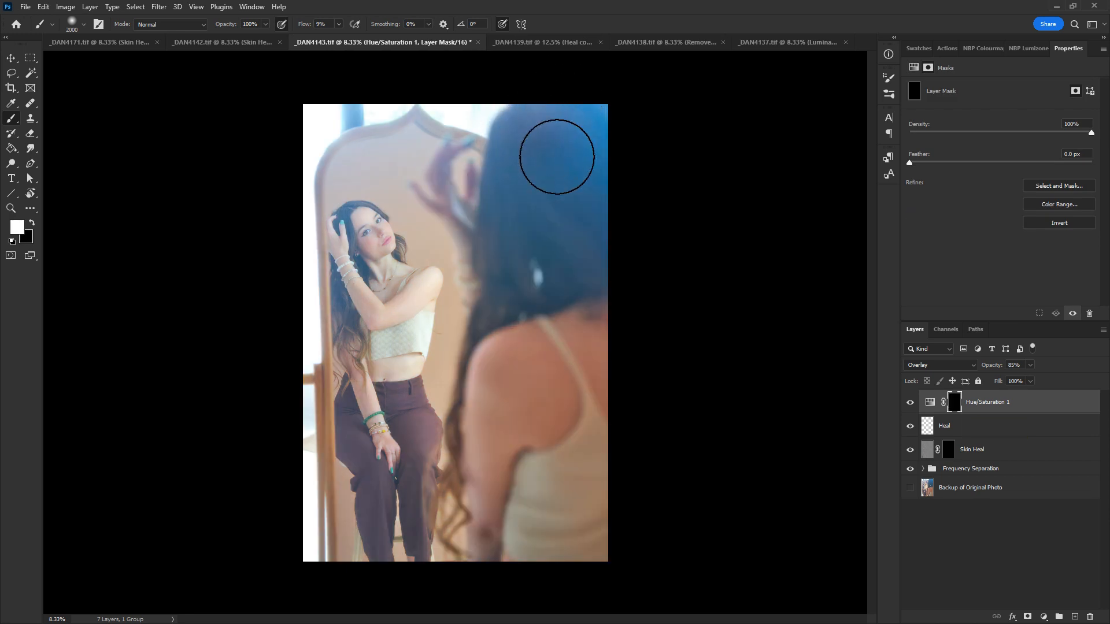
mouse_move(607, 105)
left_mouse_down()
mouse_move(598, 244)
mouse_move(521, 142)
mouse_move(572, 145)
mouse_move(585, 269)
mouse_move(527, 190)
mouse_move(504, 227)
mouse_move(519, 189)
mouse_move(544, 272)
mouse_move(565, 280)
mouse_move(586, 122)
mouse_move(542, 130)
mouse_move(428, 121)
left_mouse_up()
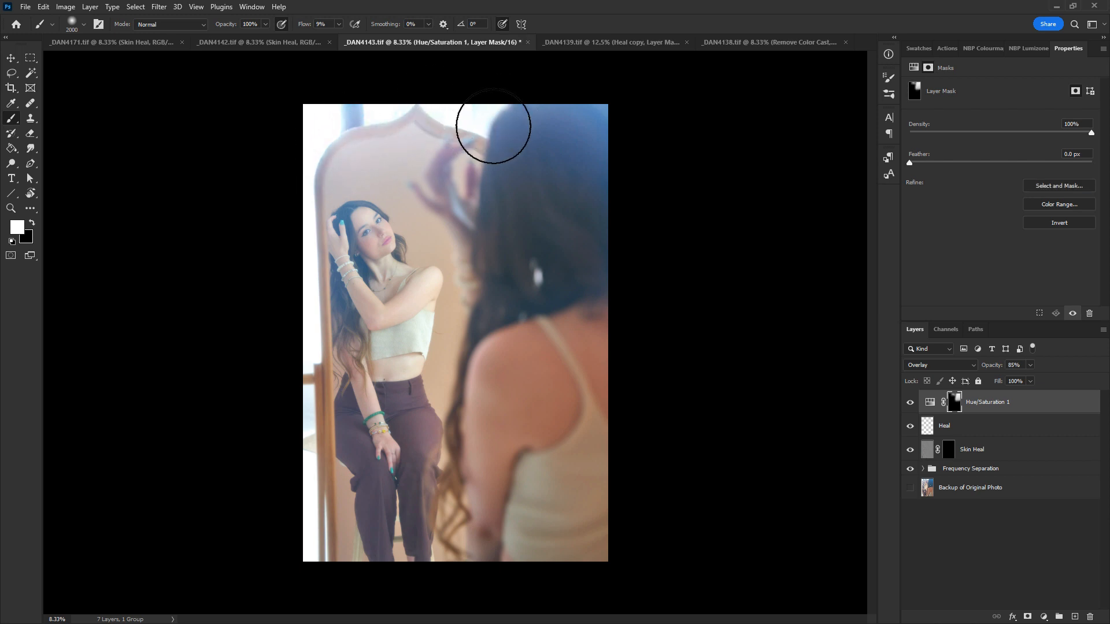
mouse_move(376, 260)
left_mouse_down()
mouse_move(381, 321)
mouse_move(392, 334)
mouse_move(416, 322)
left_mouse_up()
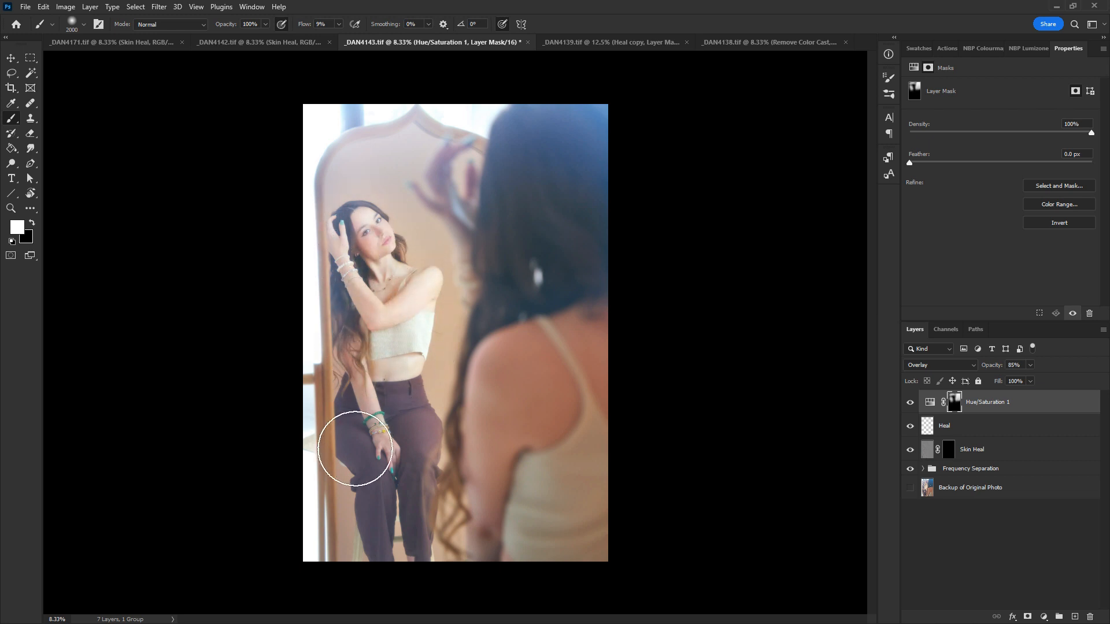
mouse_move(414, 477)
left_mouse_down()
mouse_move(364, 403)
mouse_move(362, 295)
left_mouse_up()
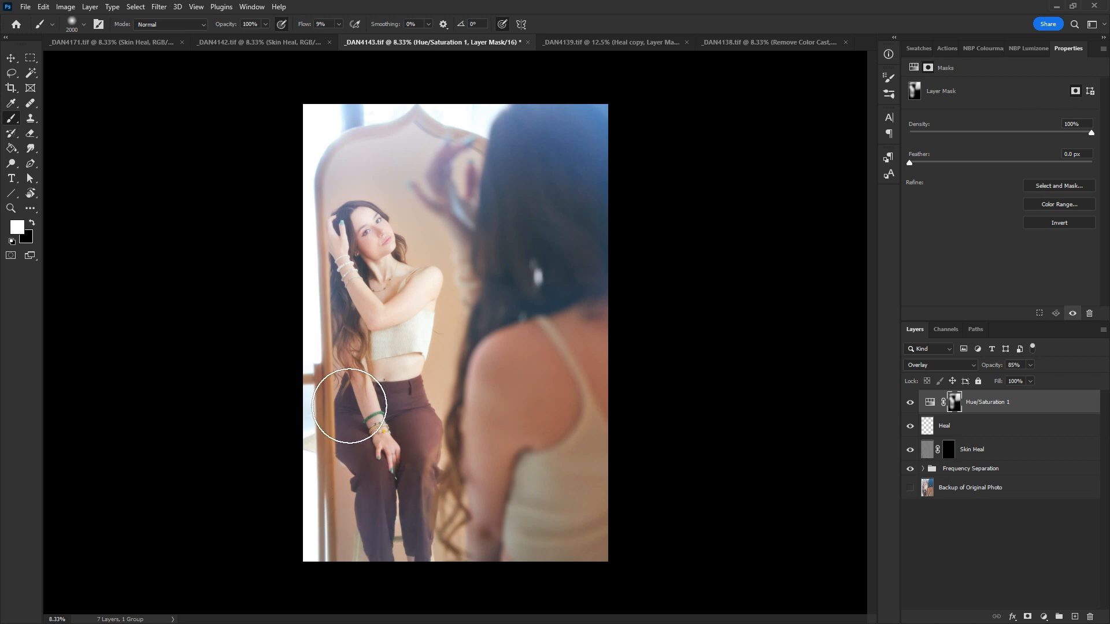
Step: Lower the Hue/Saturation layer's opacity to 60% and compare the photo with the adjustment off and on
left_click(1029, 371)
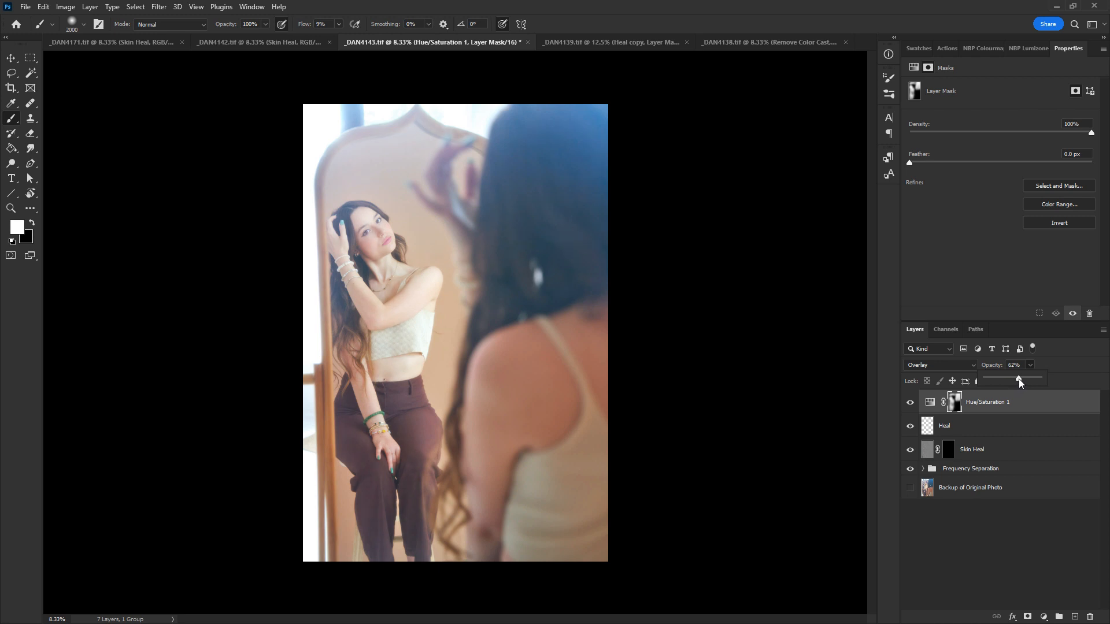
left_click_drag(1018, 379, 1017, 379)
left_click(923, 408)
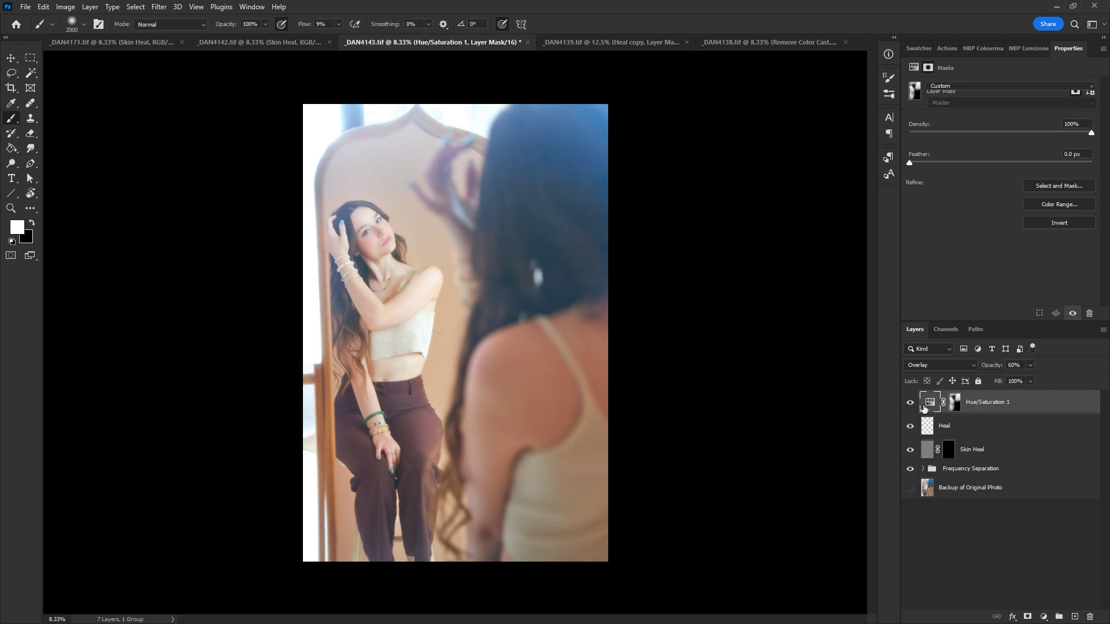
left_click(911, 404)
left_click(911, 405)
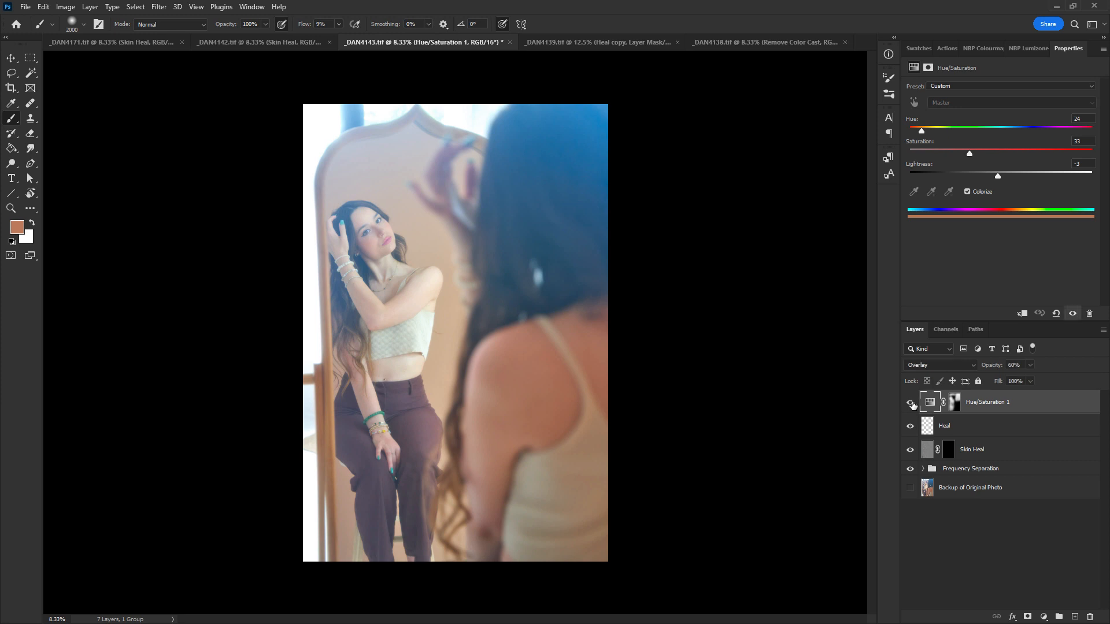
left_click(911, 407)
left_click(911, 407)
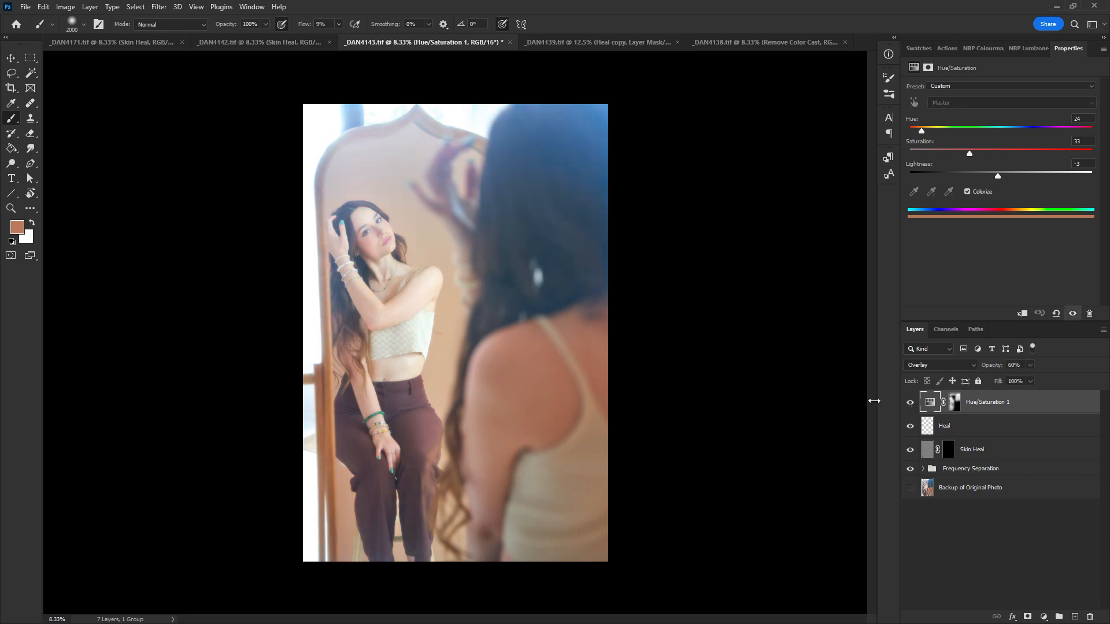
Step: Brush black at size 1500 on the Hue/Saturation mask over the reflected woman's long hair, and compare the layer off and on
left_click(953, 404)
key("d")
key("x")
key("bracketleft")
key("bracketleft")
key("bracketleft")
key("bracketleft")
key("bracketleft")
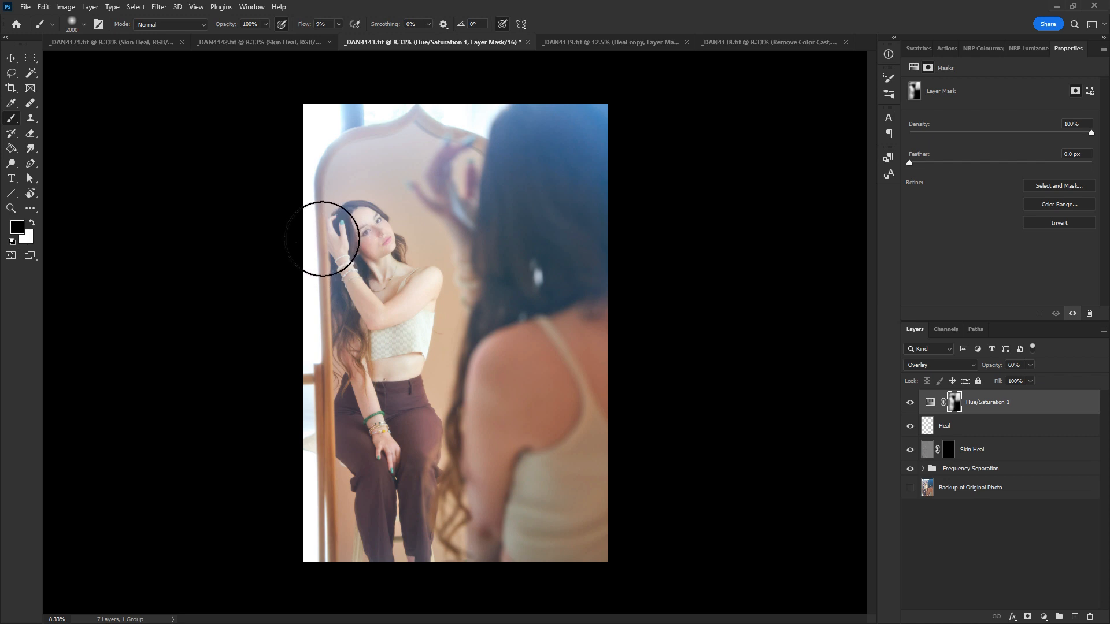
left_click_drag(333, 264, 354, 331)
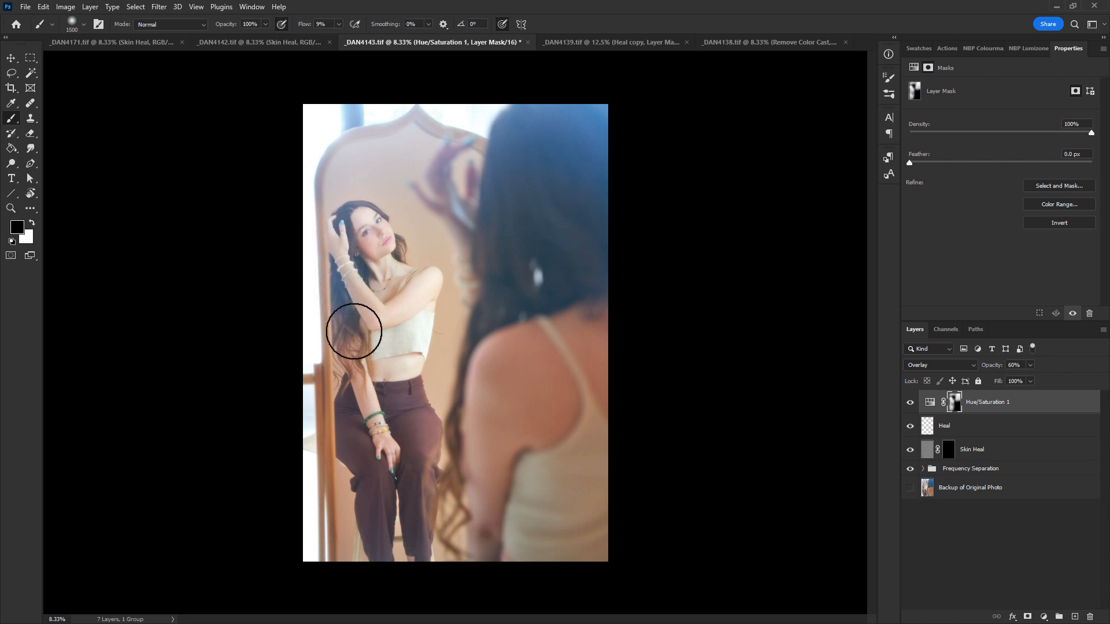
left_click(910, 403)
left_click(911, 404)
left_click(911, 404)
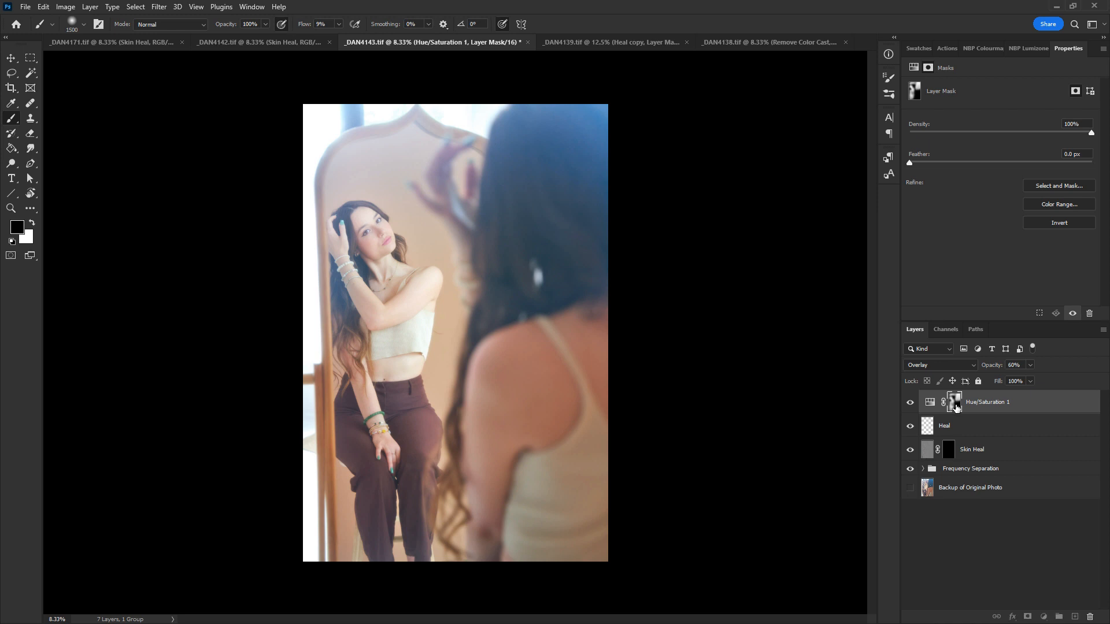
key("Delete")
left_click(580, 295, "alt")
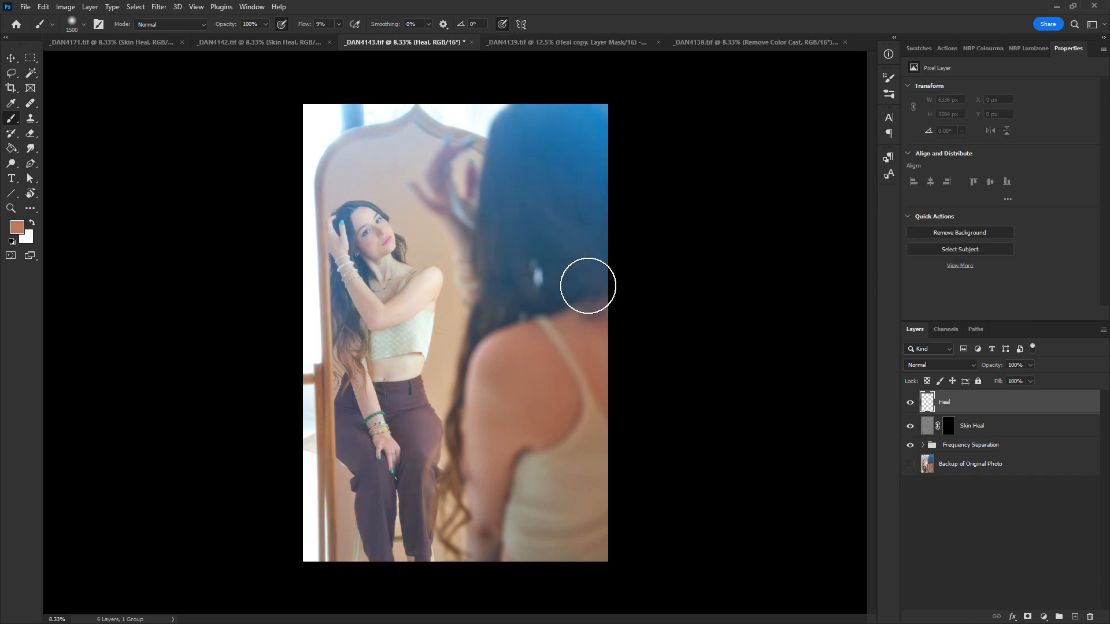
key("ctrl+z")
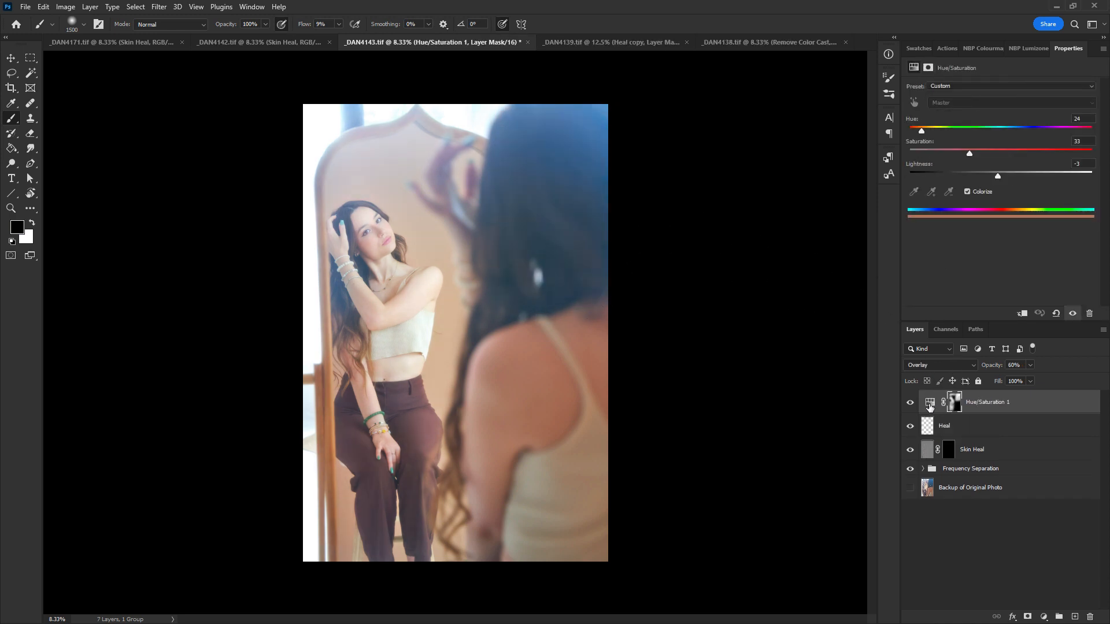
Step: Close _DAN4143.tif and save its changes
left_click(930, 400)
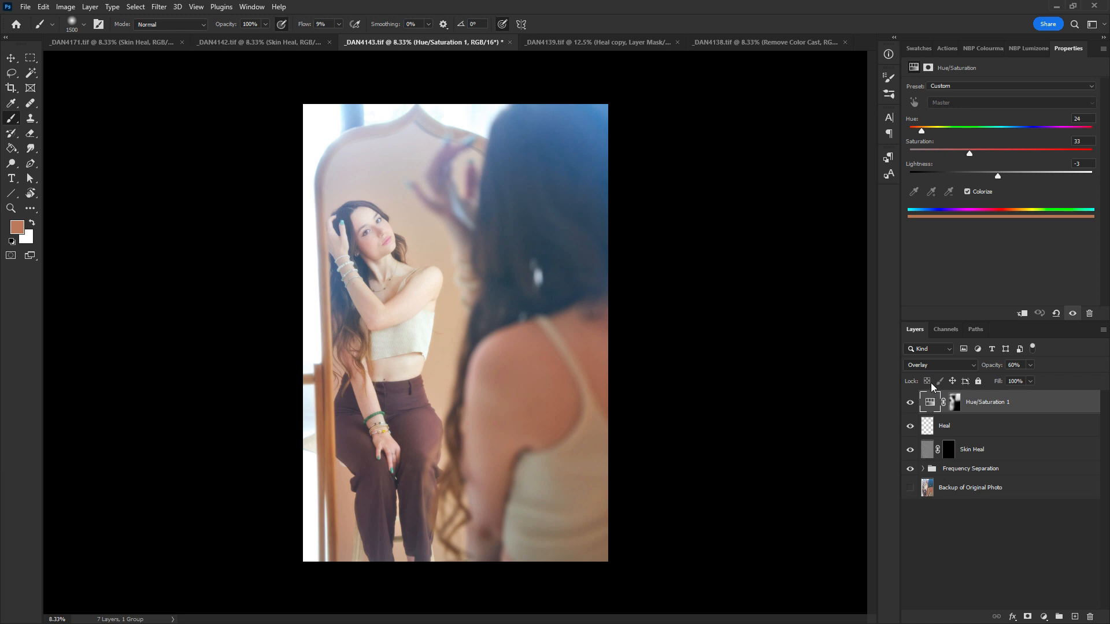
key("ctrl+w")
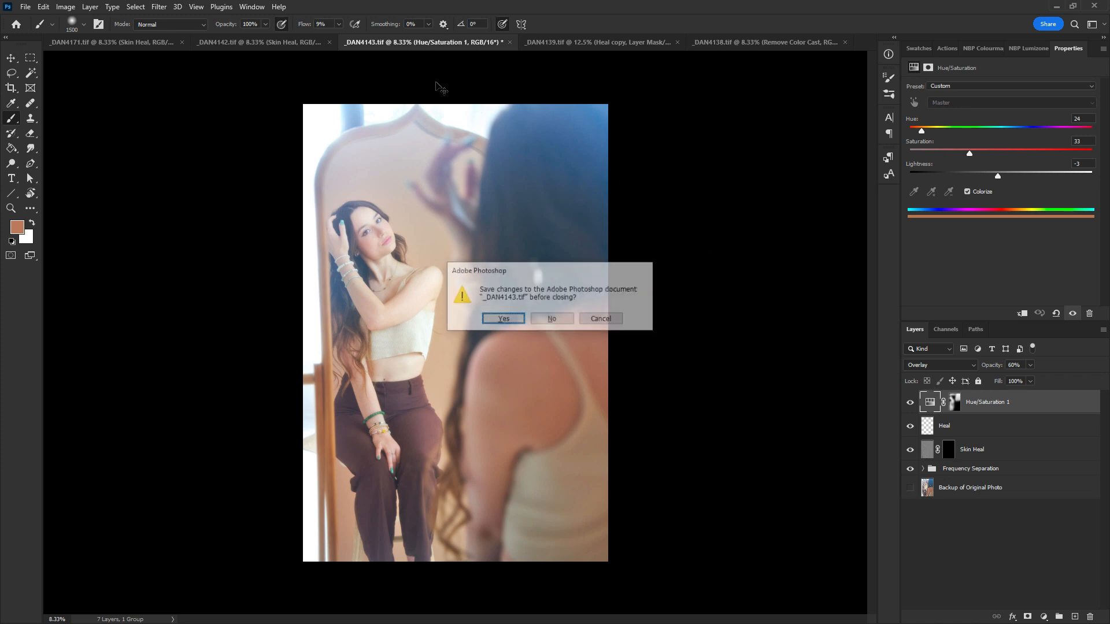
left_click(502, 320)
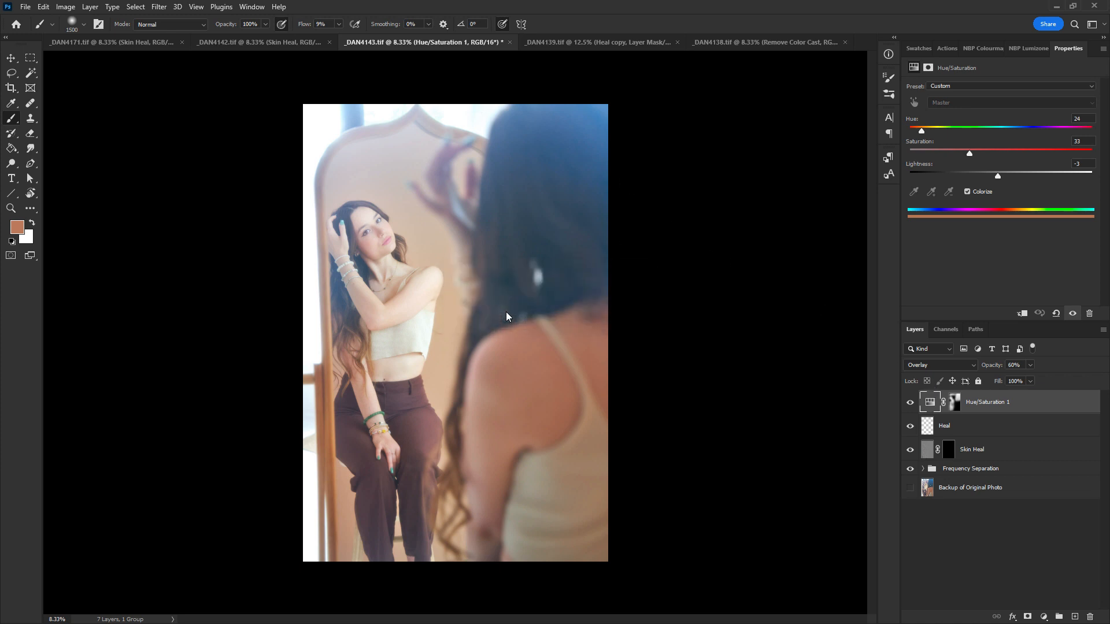
Step: Collapse the Frequency Separation group in _DAN4142.tif and copy the Hue/Saturation layer from _DAN4143.tif to above its Heal layer
left_click(275, 42)
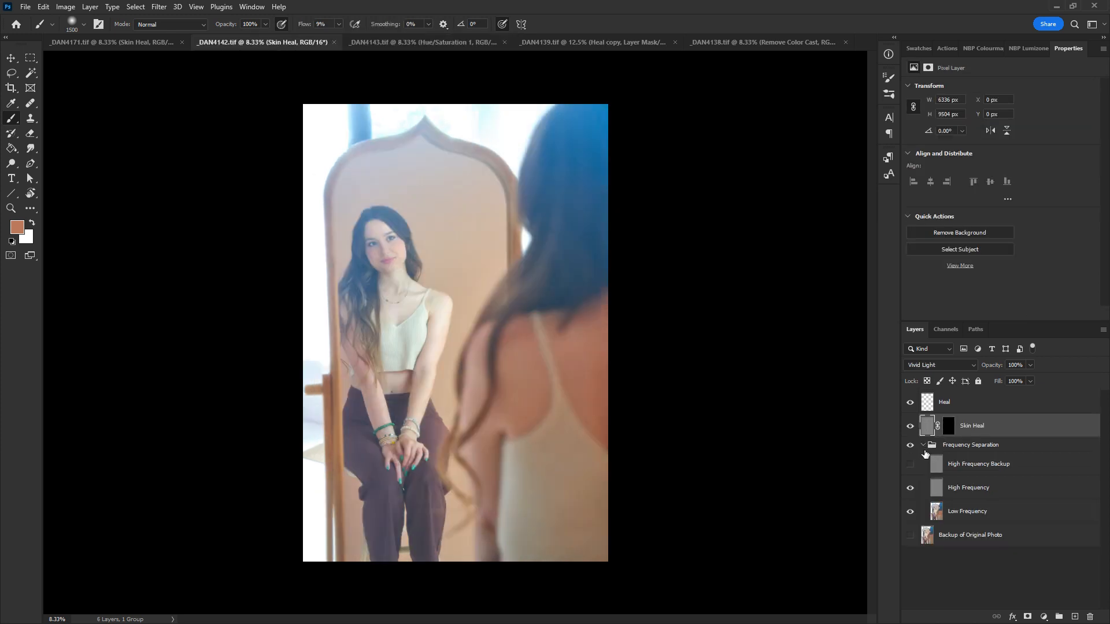
left_click(924, 445)
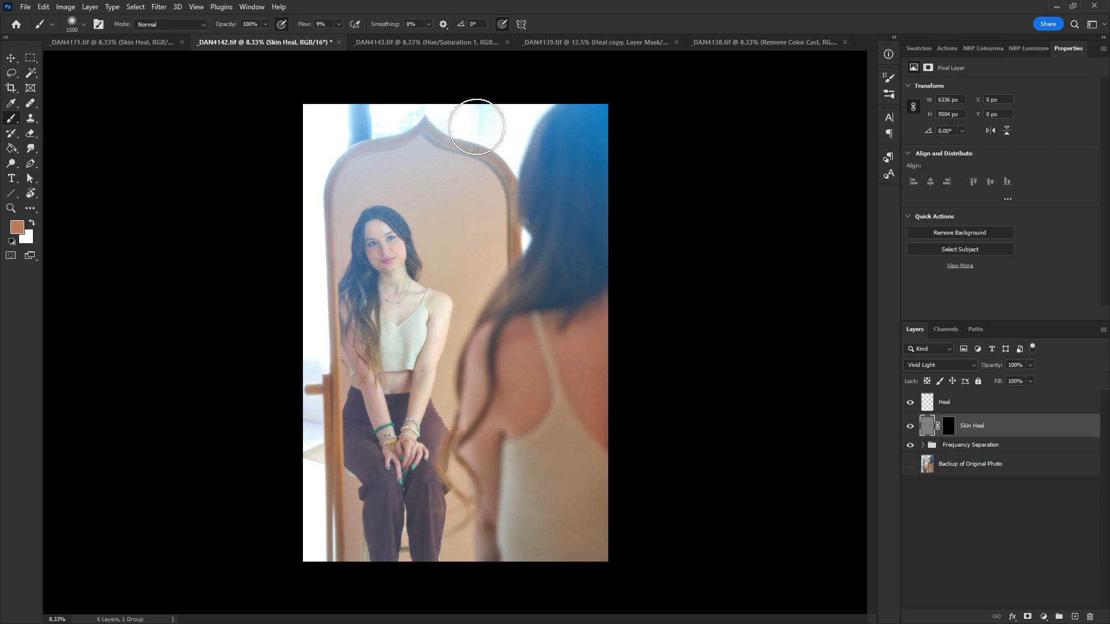
left_click(427, 43)
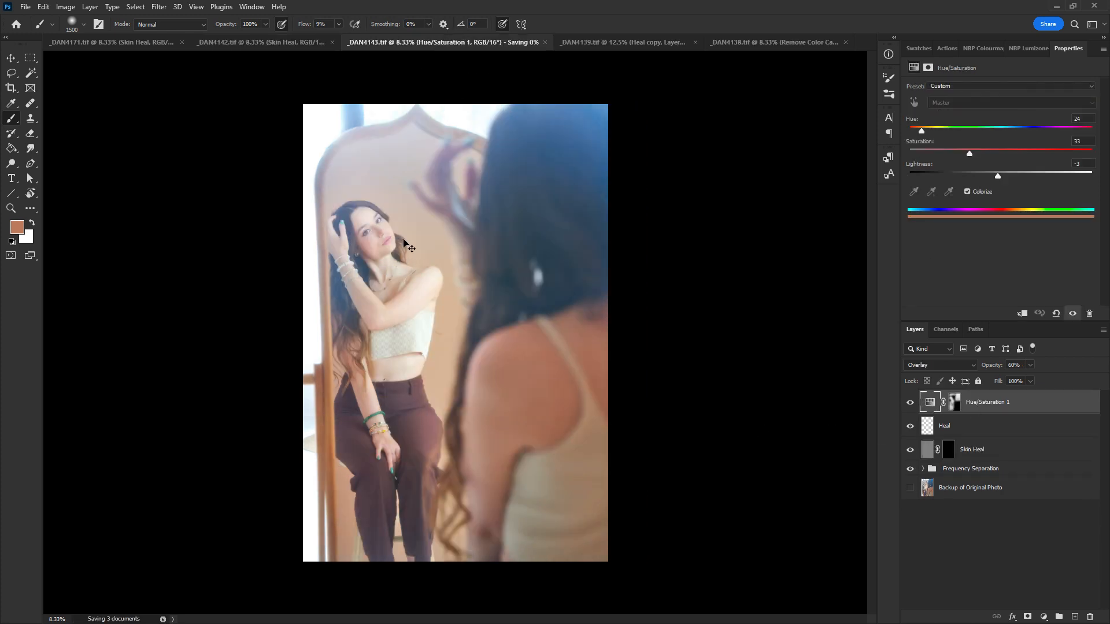
left_click(285, 43)
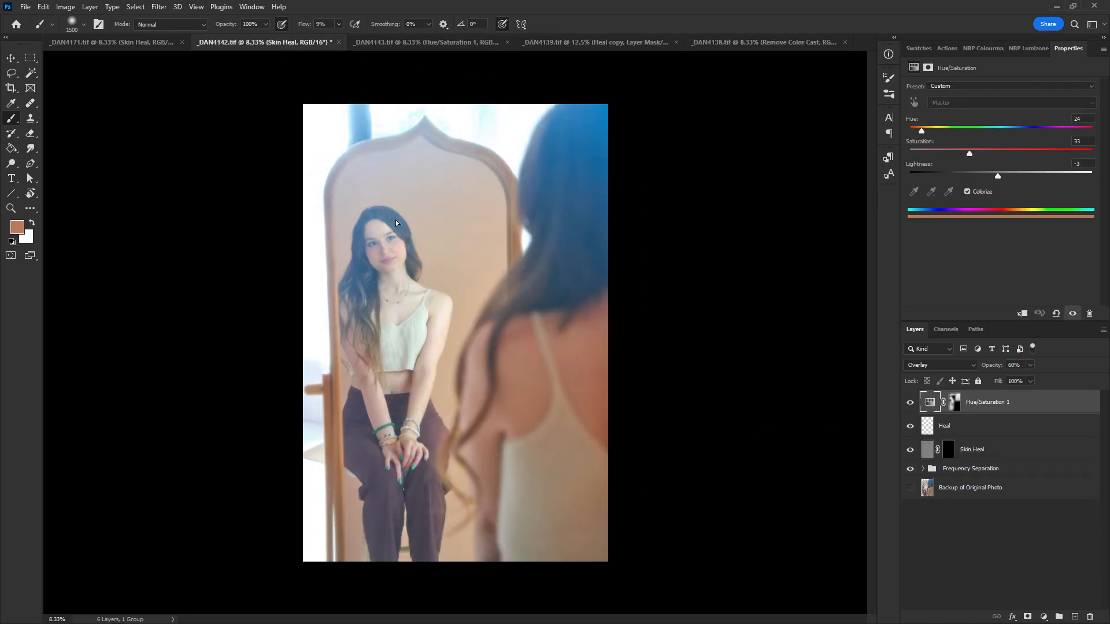
left_click_drag(983, 432, 971, 395)
Step: Fill the copied layer's mask with black and paint white over the mirror, the reflected woman and the foreground hair
key("alt+BackSpace")
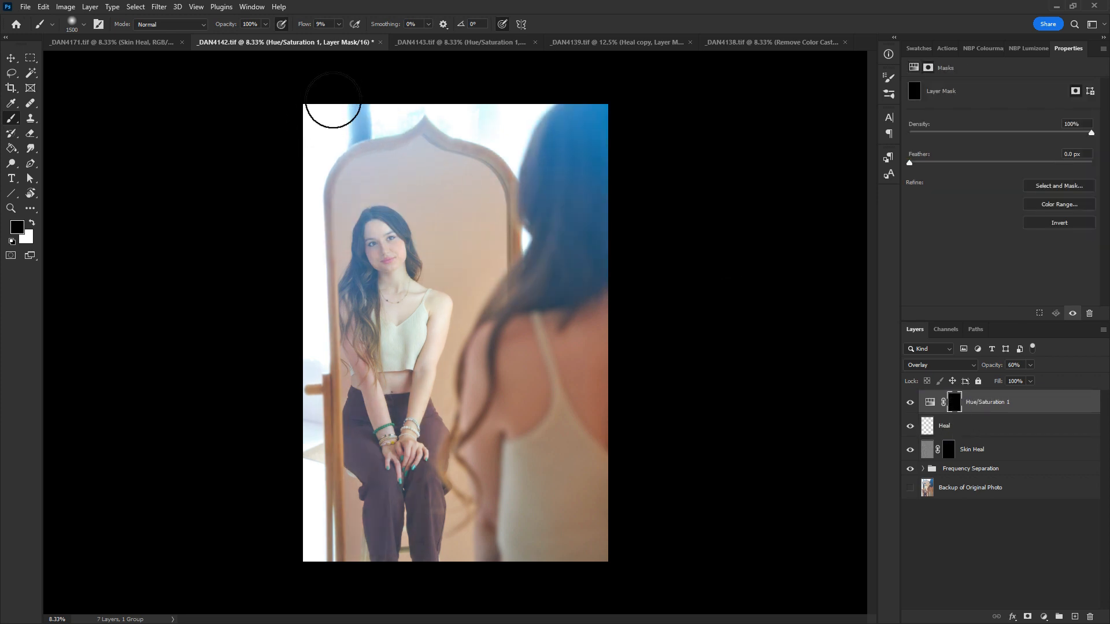
key("x")
mouse_move(334, 105)
left_mouse_down()
mouse_move(480, 191)
mouse_move(499, 218)
mouse_move(502, 246)
mouse_move(462, 351)
mouse_move(431, 356)
mouse_move(336, 186)
mouse_move(341, 223)
mouse_move(555, 110)
mouse_move(602, 124)
mouse_move(564, 230)
mouse_move(573, 296)
mouse_move(609, 82)
mouse_move(622, 124)
mouse_move(594, 264)
mouse_move(590, 243)
mouse_move(533, 278)
mouse_move(490, 330)
mouse_move(468, 394)
mouse_move(467, 444)
mouse_move(516, 327)
mouse_move(483, 328)
left_mouse_up()
mouse_move(379, 235)
left_mouse_down()
mouse_move(391, 277)
mouse_move(366, 296)
mouse_move(373, 313)
mouse_move(410, 291)
mouse_move(449, 323)
mouse_move(399, 262)
mouse_move(362, 240)
mouse_move(393, 226)
mouse_move(416, 253)
mouse_move(428, 329)
mouse_move(358, 426)
mouse_move(427, 399)
mouse_move(446, 297)
mouse_move(398, 256)
mouse_move(380, 212)
mouse_move(350, 318)
mouse_move(378, 219)
mouse_move(353, 322)
mouse_move(382, 280)
mouse_move(415, 277)
mouse_move(358, 246)
mouse_move(364, 185)
mouse_move(427, 282)
mouse_move(463, 277)
left_mouse_up()
Step: Refine the mask by painting black around the reflected woman's head and down her body, switching between black and white
key("x")
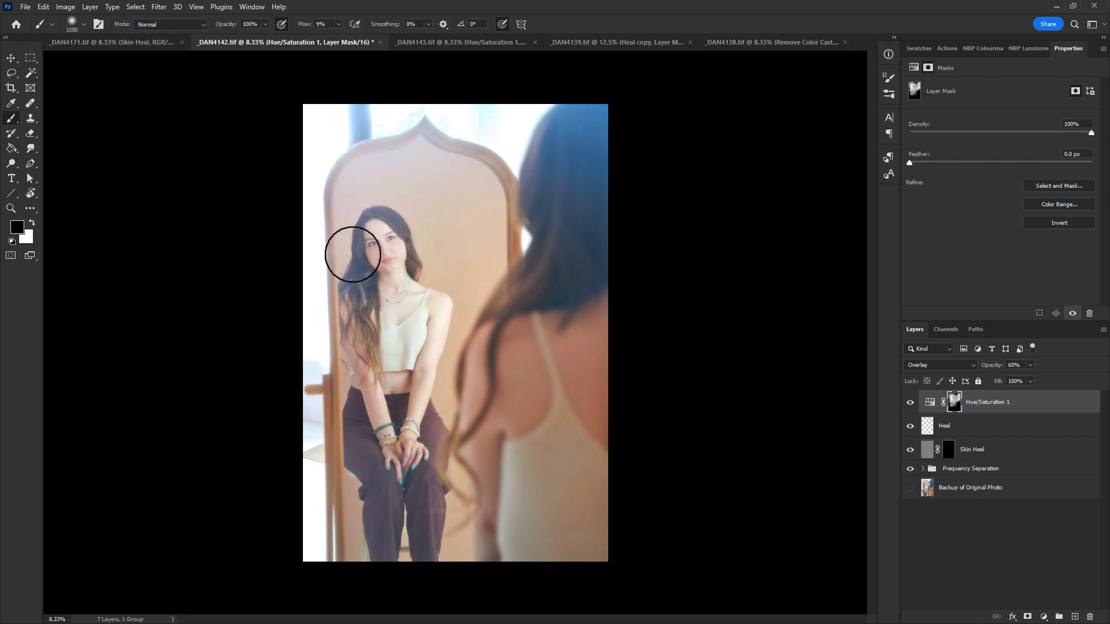
mouse_move(424, 212)
left_mouse_down()
mouse_move(379, 365)
mouse_move(416, 384)
mouse_move(402, 426)
mouse_move(382, 398)
left_mouse_up()
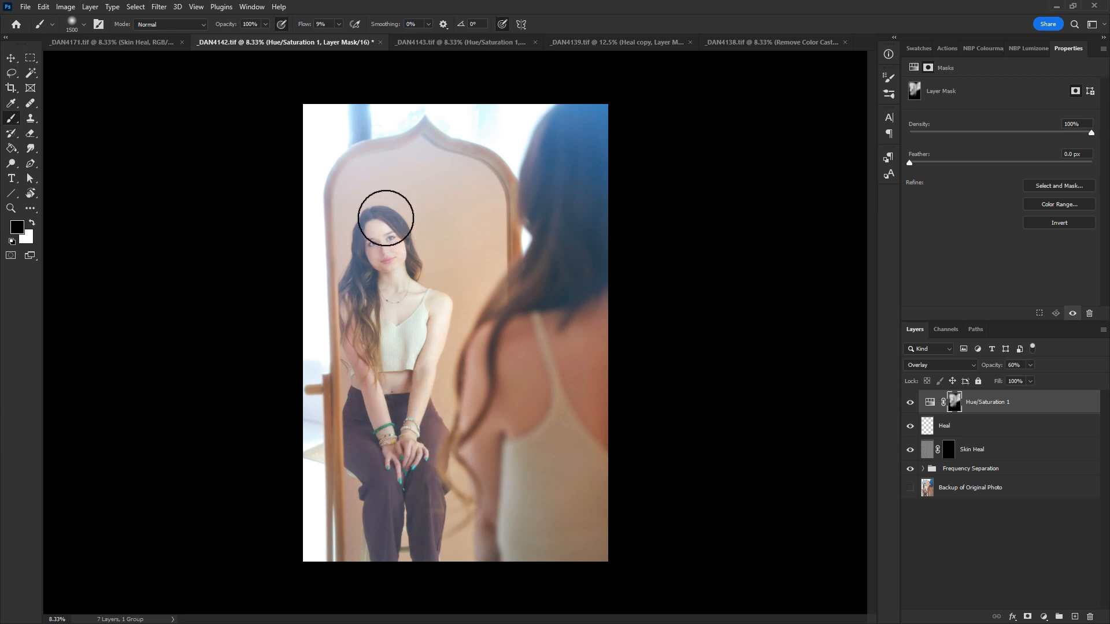
key("x")
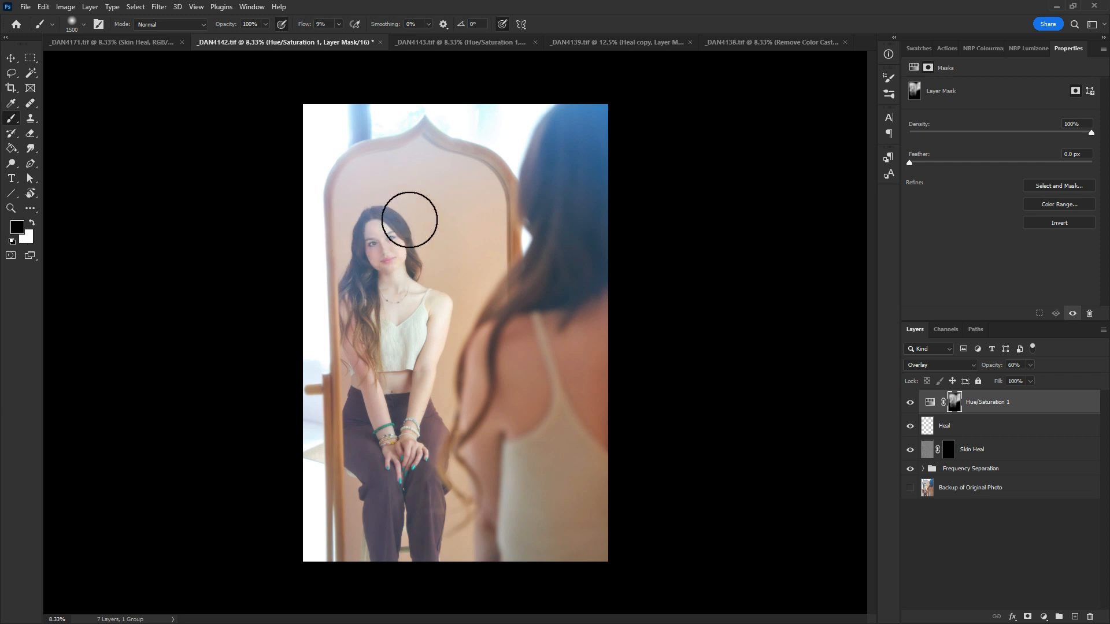
key("x")
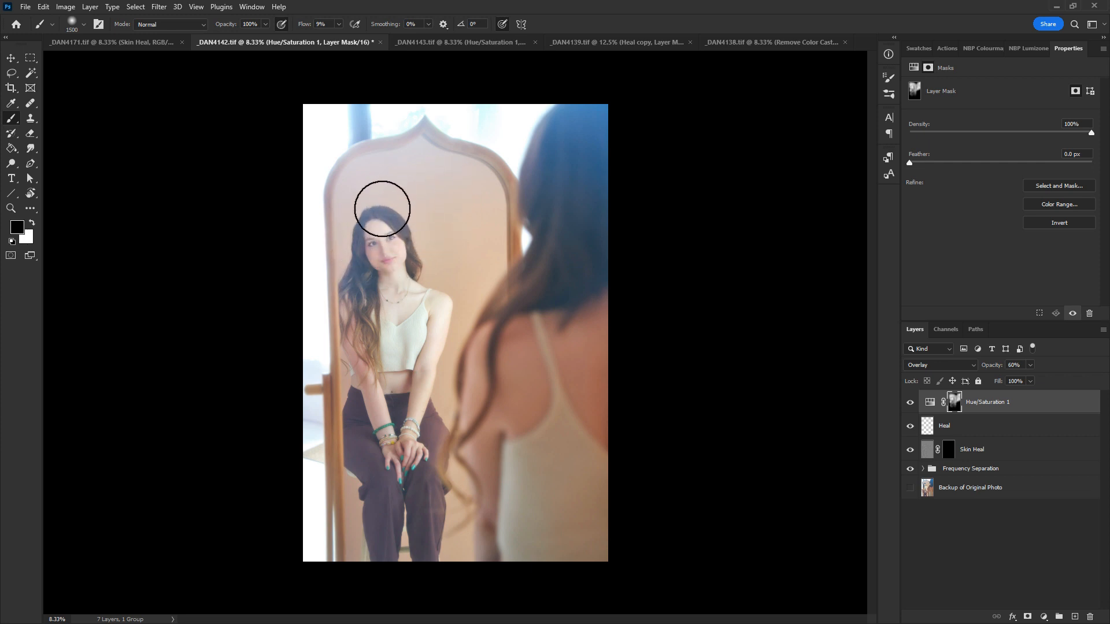
key("x")
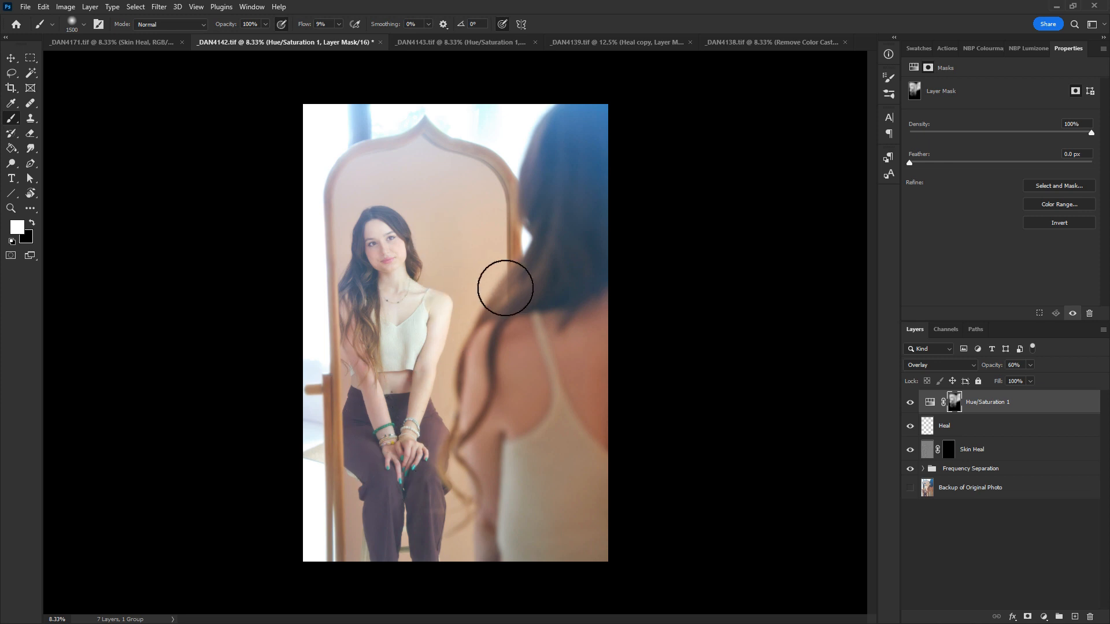
Step: View the Hue/Saturation layer mask alone, set the brush flow to 2% and paint black over the bright patches at the reflected woman
left_click(432, 271, "alt")
left_click(955, 401, "alt")
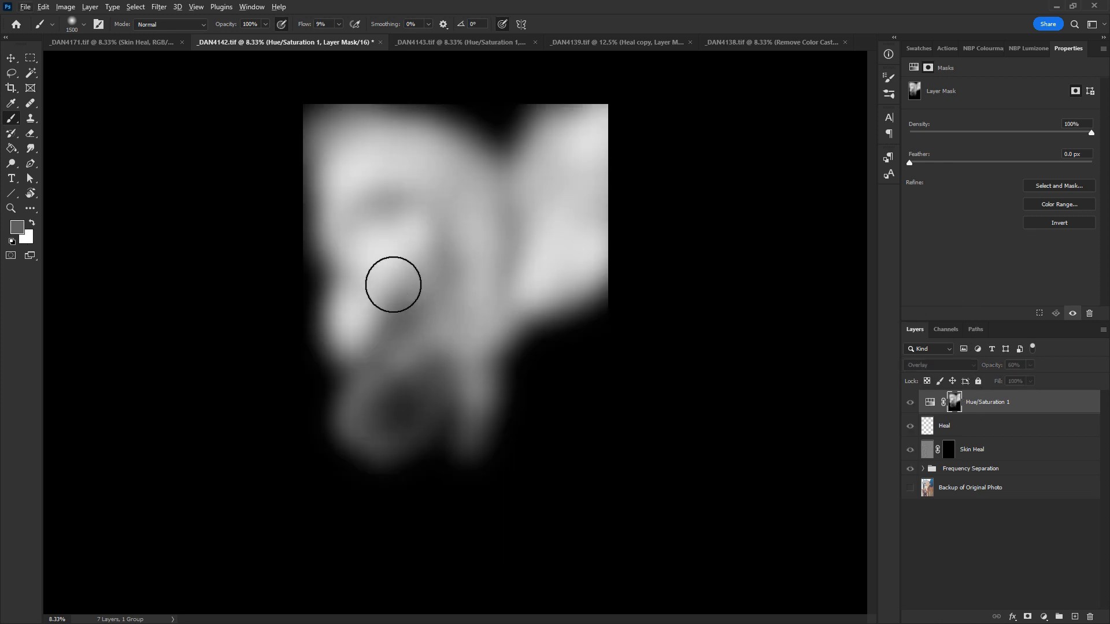
key("x")
key("d")
key("alt+d")
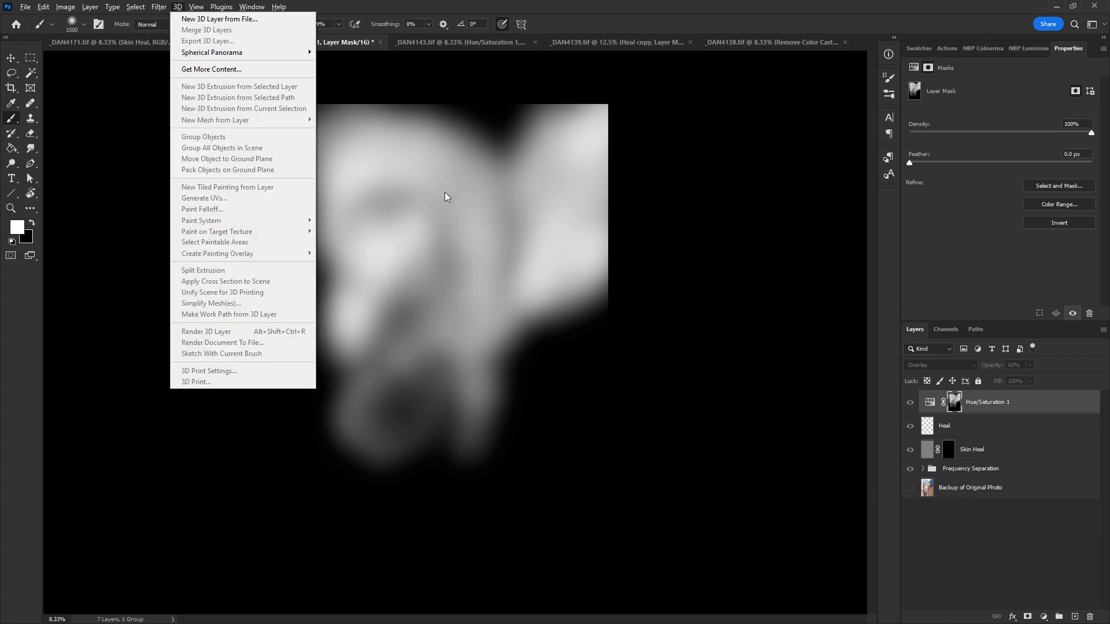
key("Escape")
key("x")
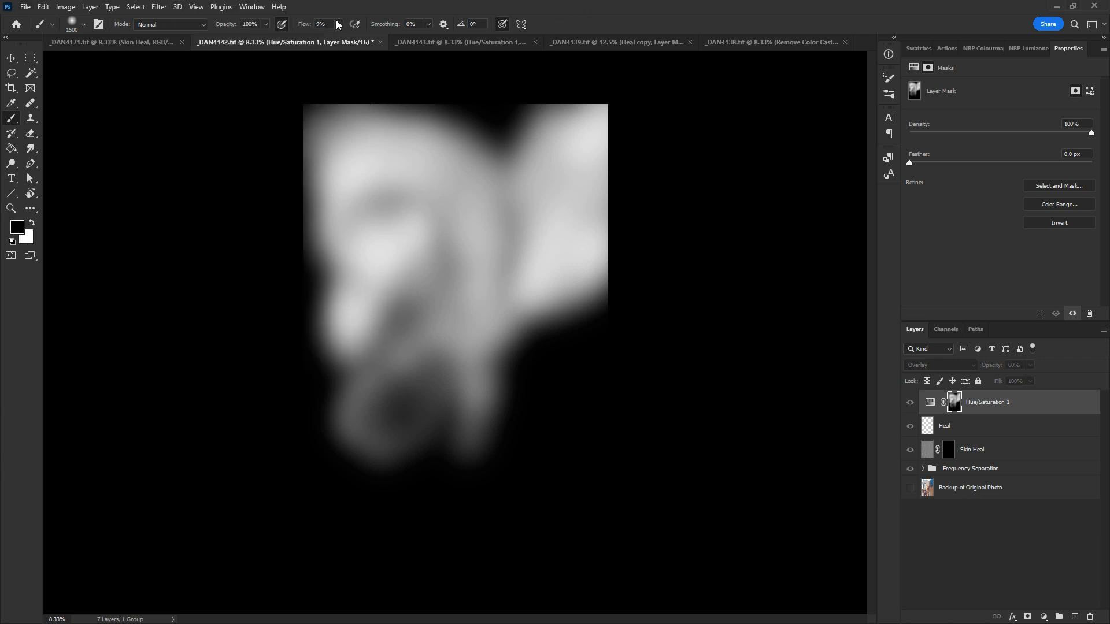
left_click_drag(335, 38, 333, 38)
mouse_move(338, 363)
left_mouse_down()
mouse_move(354, 330)
mouse_move(337, 297)
mouse_move(387, 197)
mouse_move(335, 258)
left_mouse_up()
Step: Even out the mask with white down the reflected woman and black along its lower edges, and compare the photo with the layer hidden
key("x")
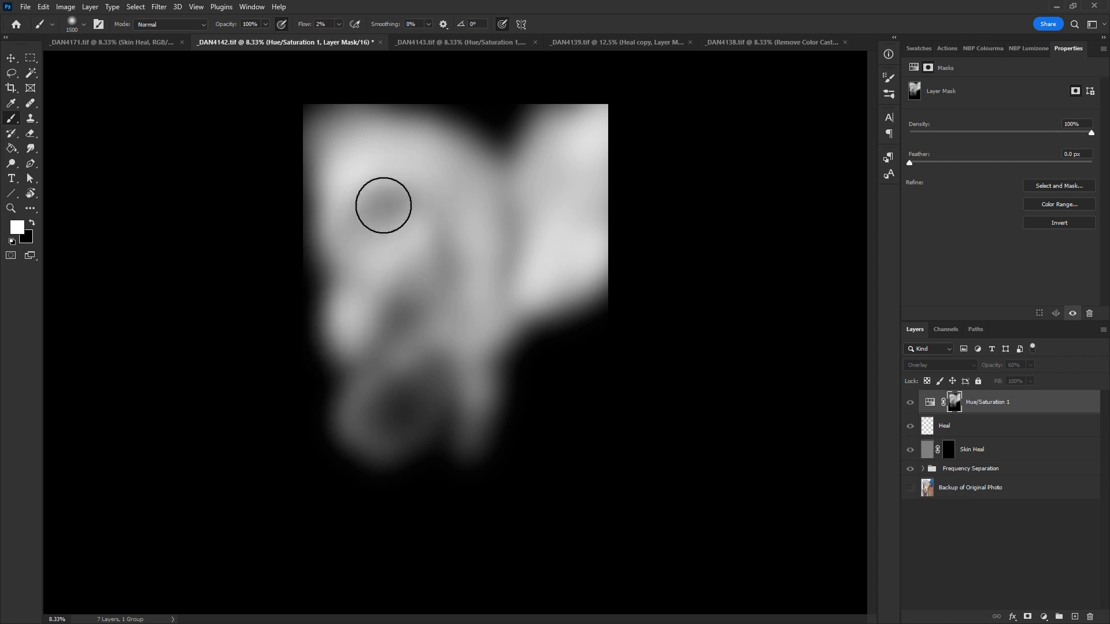
mouse_move(383, 205)
left_mouse_down()
mouse_move(317, 302)
mouse_move(378, 311)
mouse_move(453, 253)
mouse_move(377, 358)
mouse_move(440, 344)
mouse_move(393, 464)
mouse_move(438, 400)
mouse_move(373, 471)
mouse_move(433, 407)
mouse_move(372, 439)
mouse_move(354, 399)
mouse_move(403, 350)
left_mouse_up()
key("x")
mouse_move(346, 391)
left_mouse_down()
mouse_move(411, 298)
mouse_move(330, 389)
mouse_move(363, 342)
mouse_move(360, 437)
mouse_move(429, 360)
mouse_move(354, 460)
mouse_move(419, 232)
mouse_move(392, 218)
mouse_move(309, 300)
mouse_move(363, 228)
mouse_move(439, 231)
mouse_move(418, 302)
mouse_move(357, 375)
mouse_move(365, 360)
mouse_move(457, 357)
mouse_move(451, 400)
mouse_move(586, 315)
left_mouse_up()
left_click(930, 403)
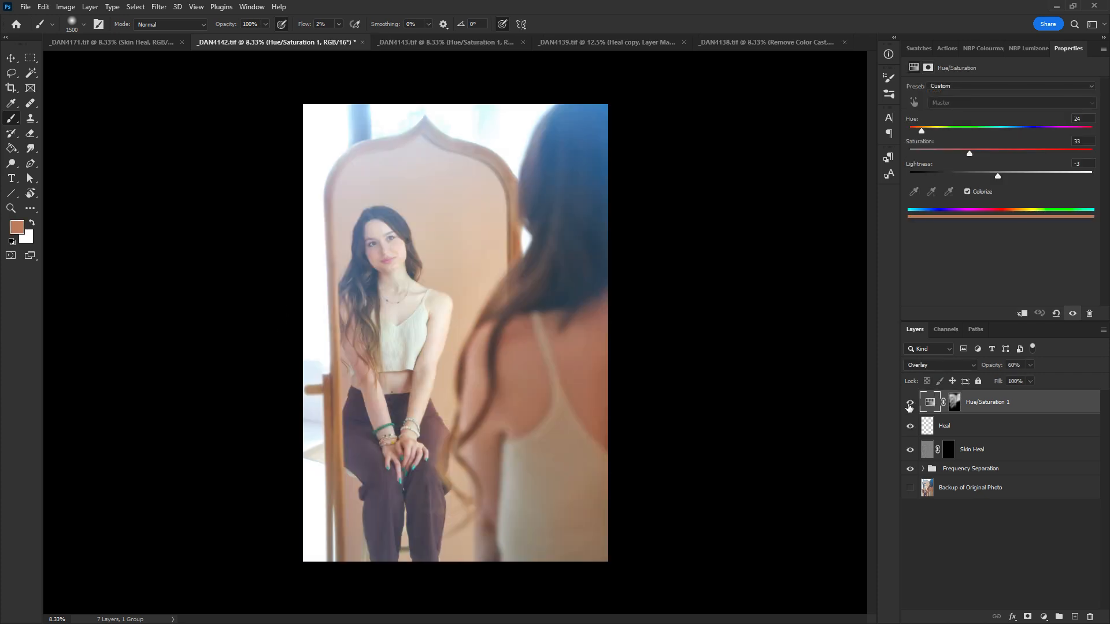
left_click(909, 404)
left_click(912, 404)
key("ctrl+w")
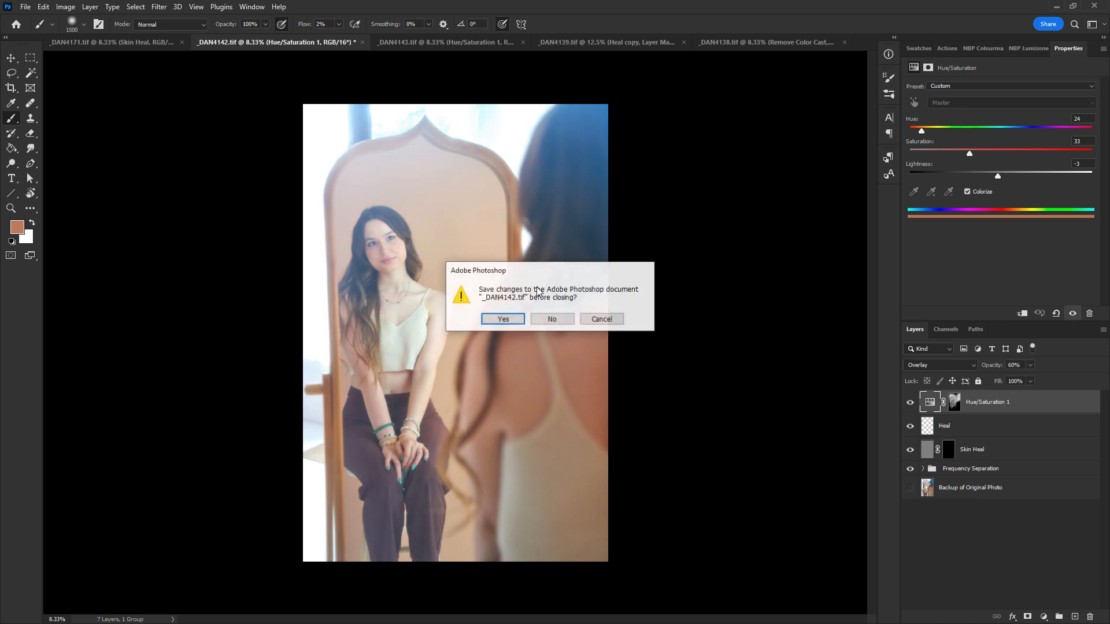
left_click(601, 318)
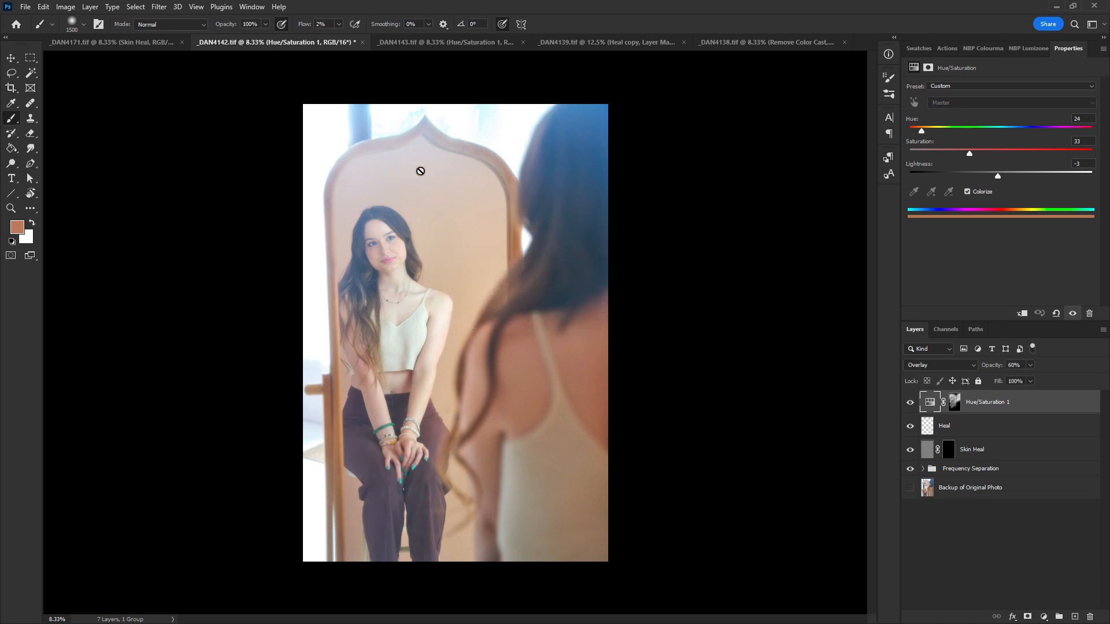
left_click(133, 42)
left_click(269, 42)
key("ctrl+w")
key("Escape")
Step: Switch to _DAN4171.tif, select its Heal layer and collapse the Frequency Separation group
left_click(131, 41)
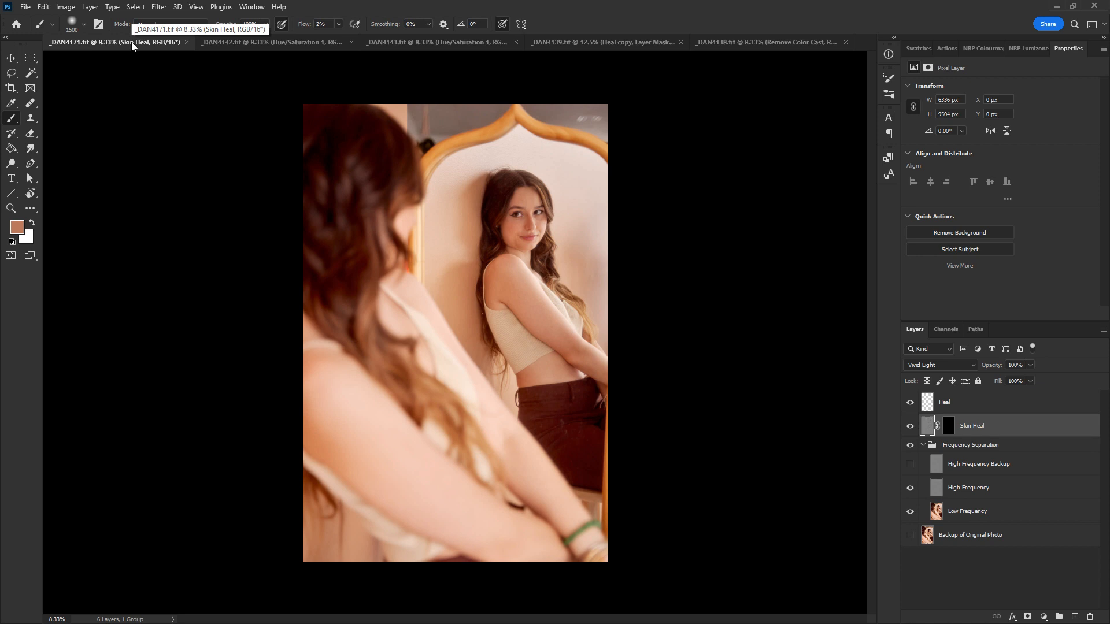
left_click(943, 405)
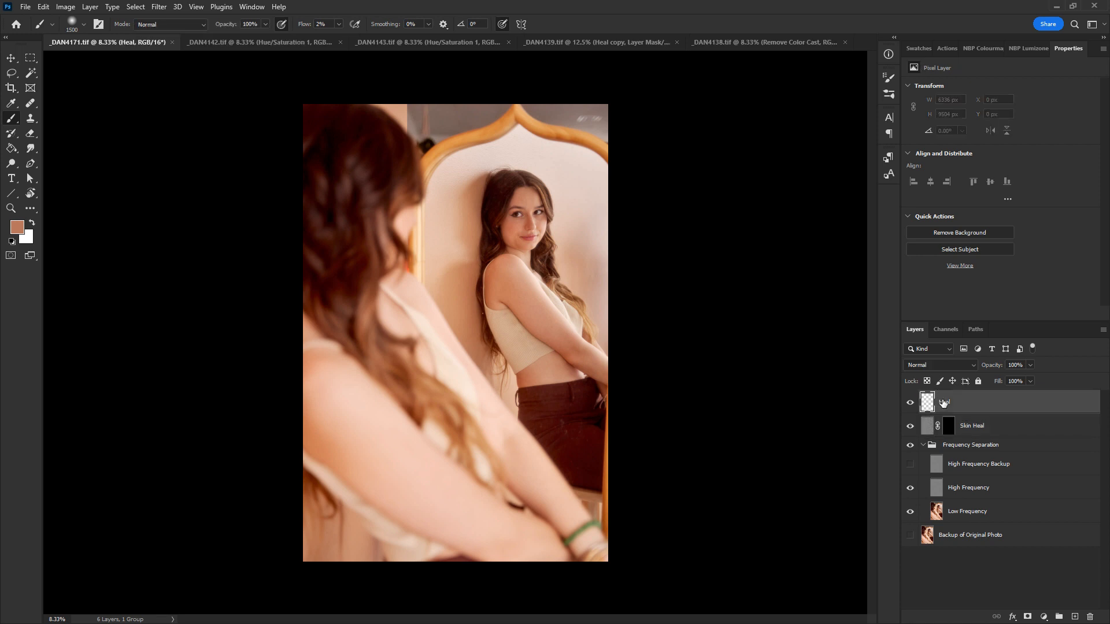
left_click(923, 445)
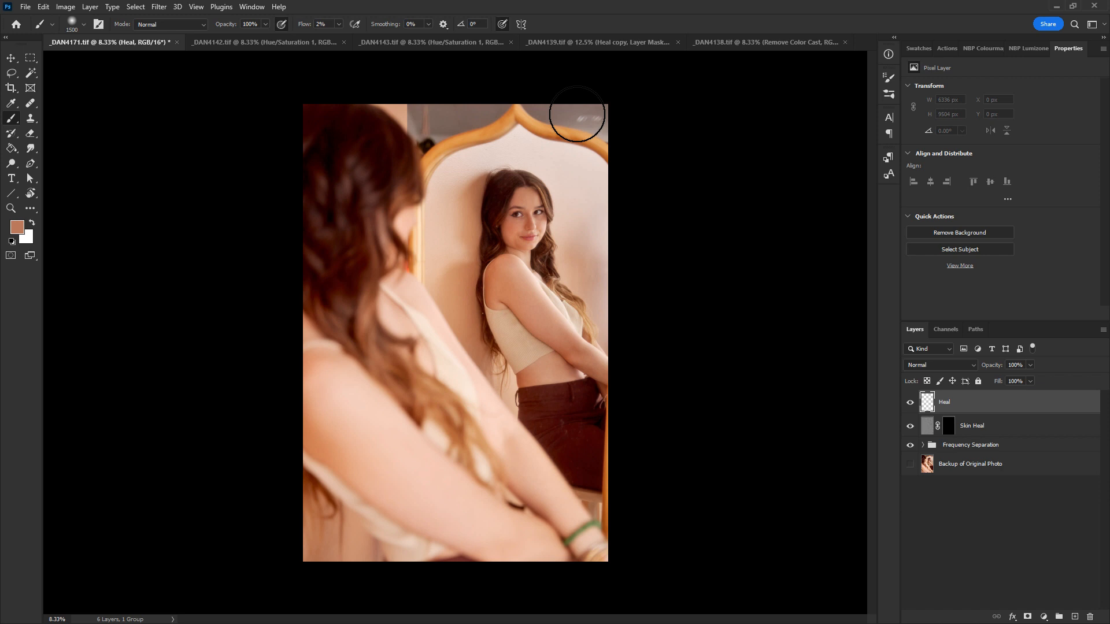
Step: Lasso the gray background outside the mirror frame on both sides of its peak, reaching slightly into the foreground hair
key("ctrl+plus")
left_click_drag(655, 116, 568, 368)
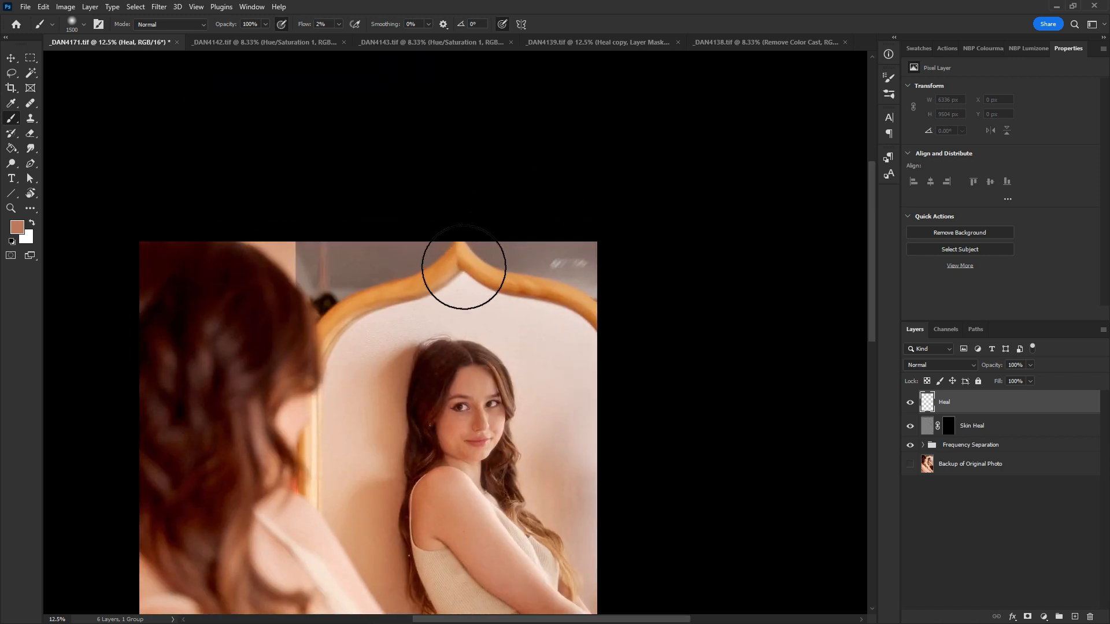
key("l")
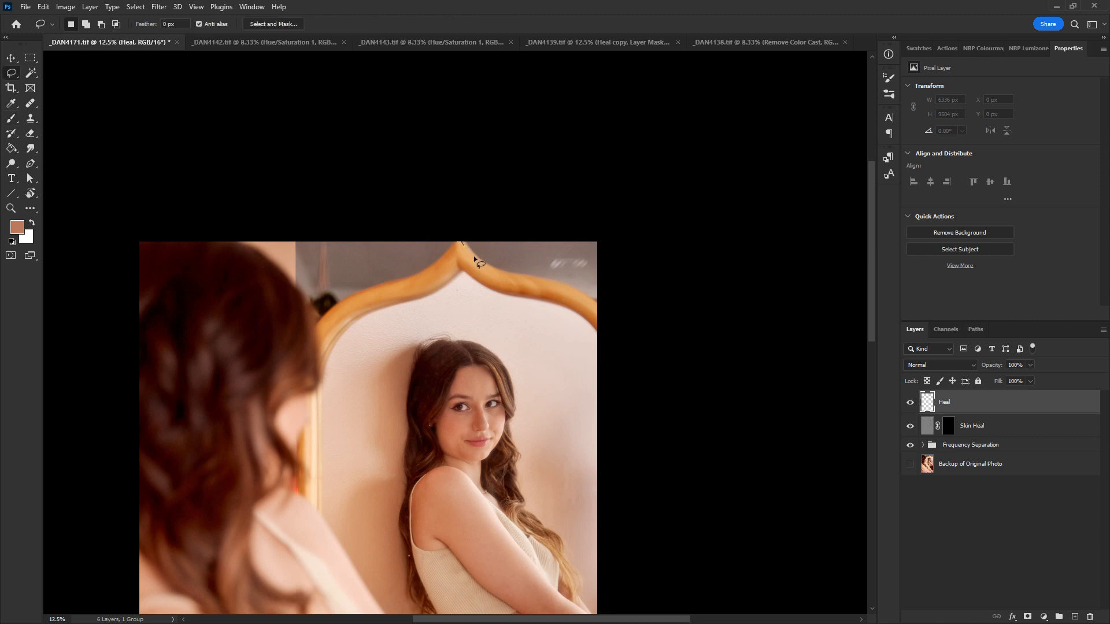
left_click_drag(600, 307, 622, 233)
mouse_move(622, 228)
left_mouse_down()
mouse_move(628, 188)
mouse_move(463, 240)
mouse_move(461, 261)
left_mouse_up()
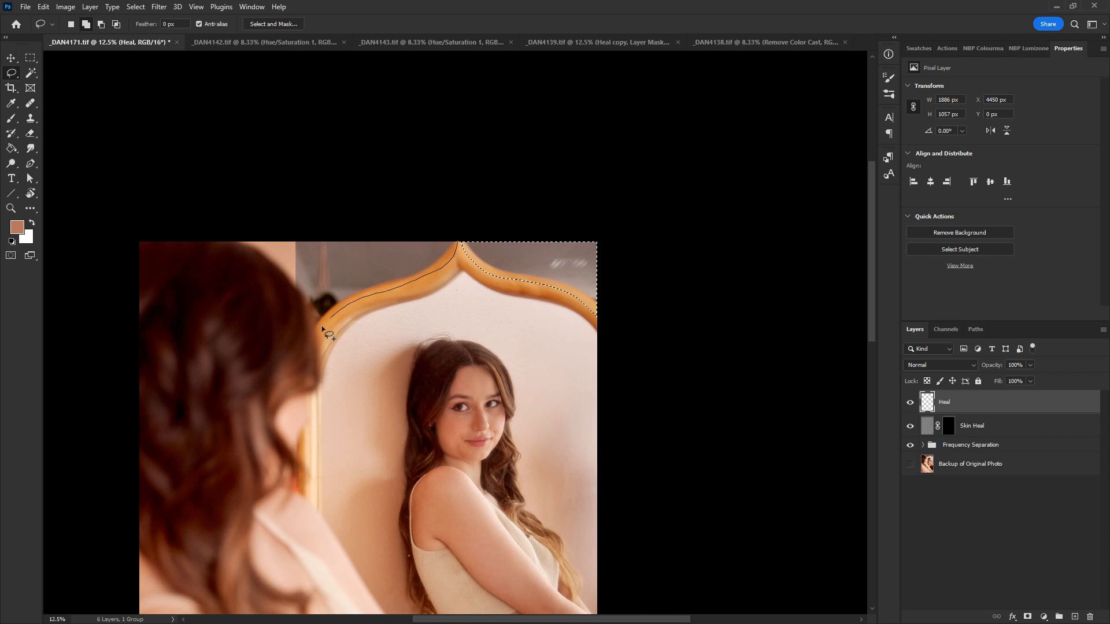
left_click_drag(283, 224, 291, 220)
left_click_drag(611, 323, 878, 6)
mouse_move(722, 246)
left_mouse_down()
mouse_move(627, 208)
mouse_move(477, 597)
left_mouse_up()
left_click_drag(508, 469, 499, 470)
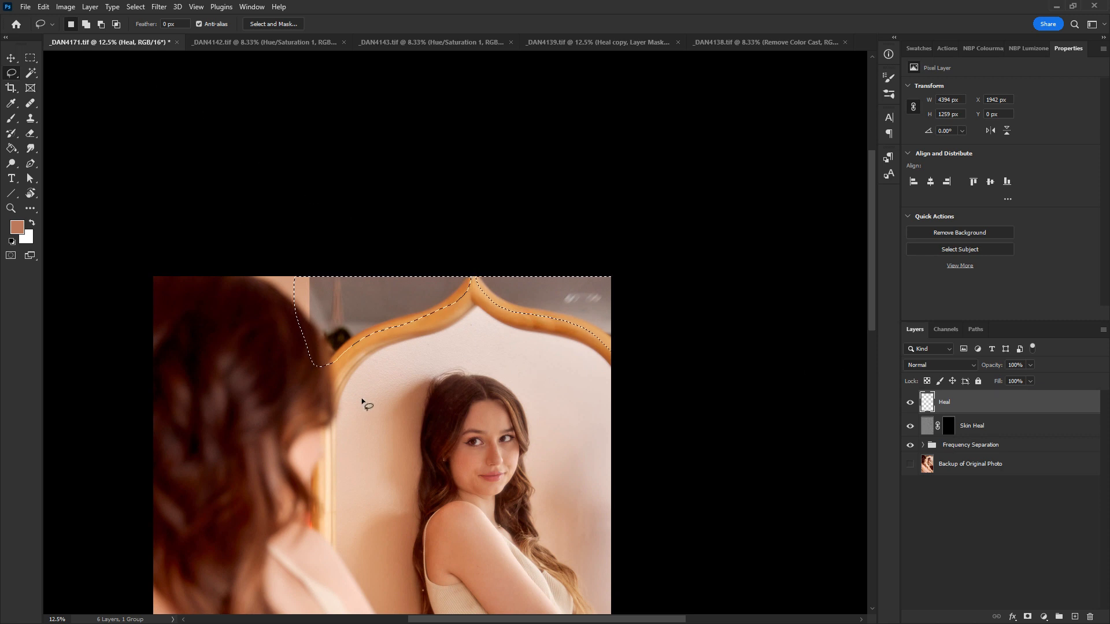
Step: Start a Content-Aware Fill of the selection and exclude the foreground woman, the reflected woman and the mirror frame from the sampling area
left_click(44, 7)
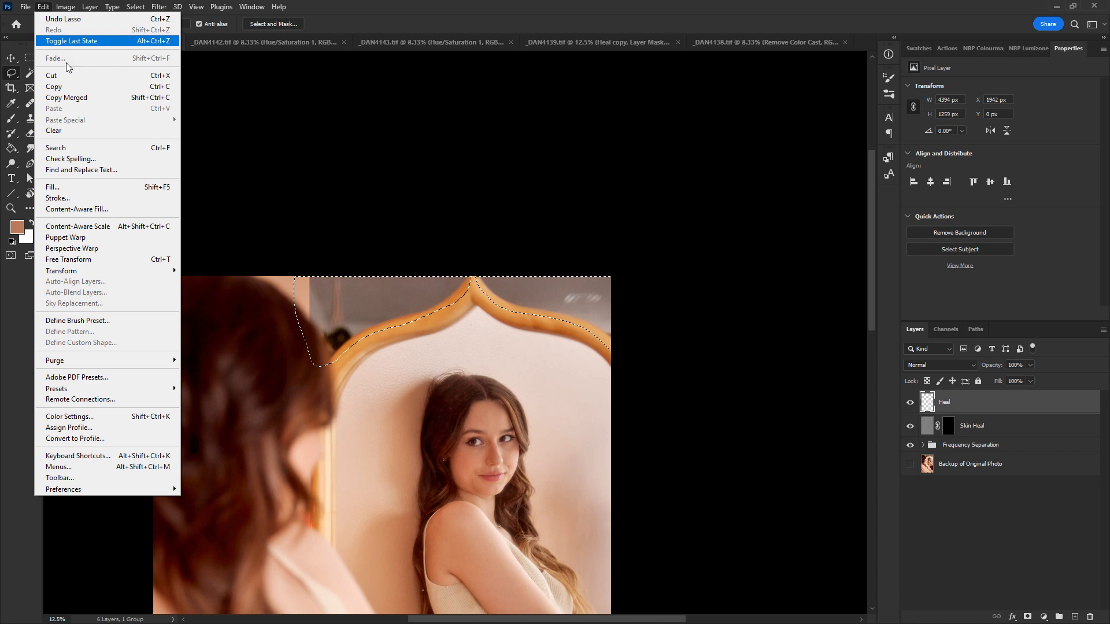
left_click(97, 211)
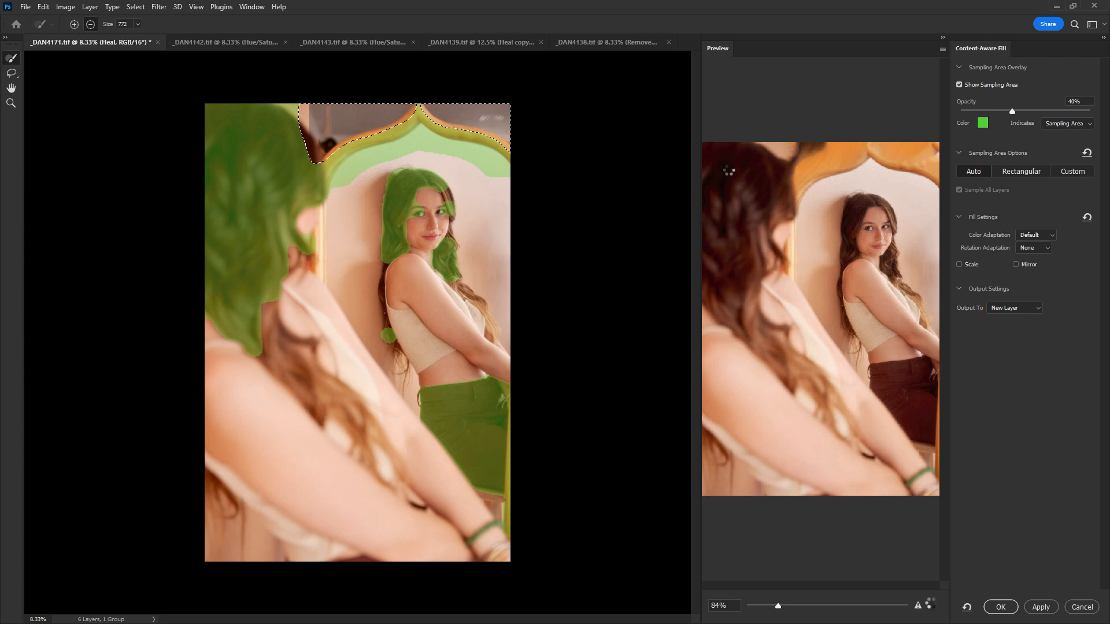
mouse_move(310, 141)
left_mouse_down()
mouse_move(273, 110)
mouse_move(230, 95)
mouse_move(214, 109)
mouse_move(238, 333)
mouse_move(301, 143)
mouse_move(324, 183)
left_mouse_up()
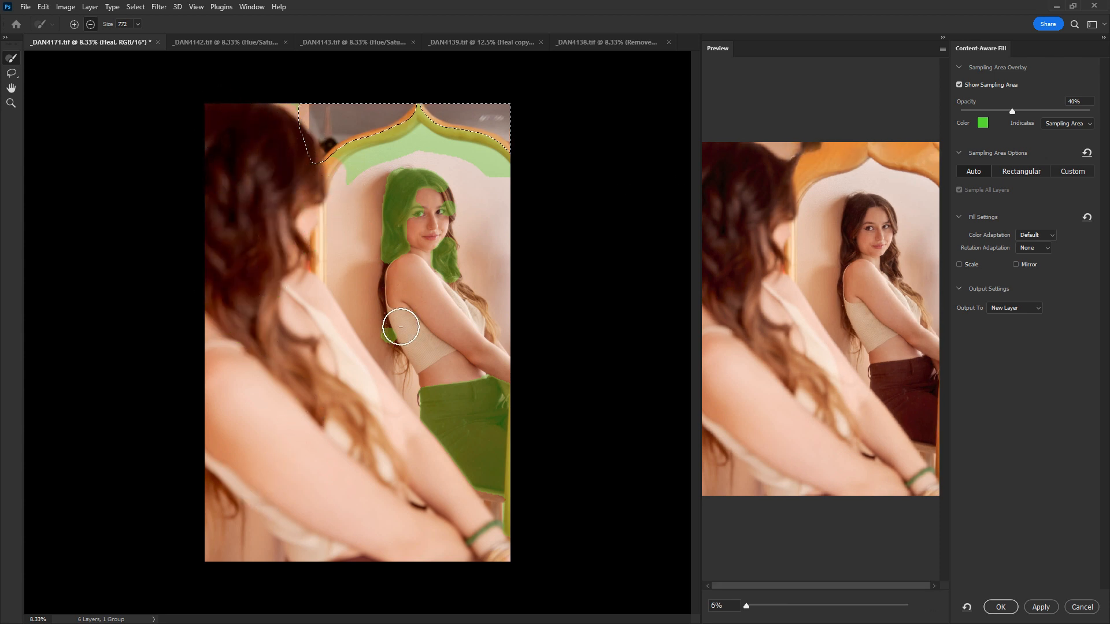
mouse_move(400, 326)
left_mouse_down()
mouse_move(414, 200)
mouse_move(394, 178)
mouse_move(415, 172)
mouse_move(450, 253)
mouse_move(455, 335)
mouse_move(437, 459)
mouse_move(486, 480)
mouse_move(509, 428)
left_mouse_up()
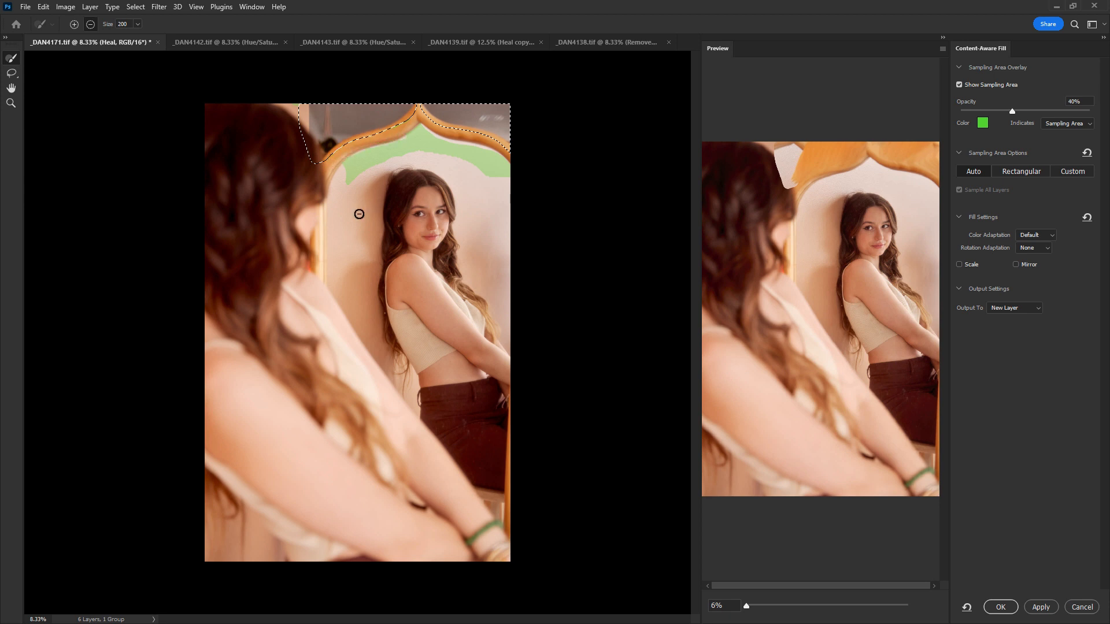
Step: Add the plain wall around the reflected woman to the sampling area, output the fill to a new layer and deselect
key("alt")
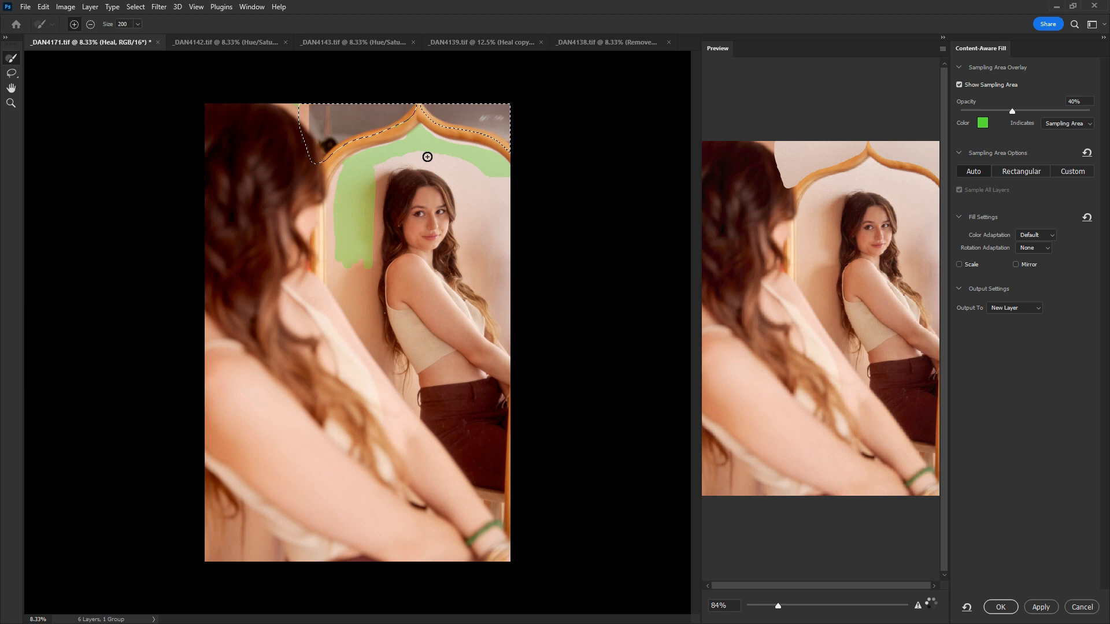
key("alt")
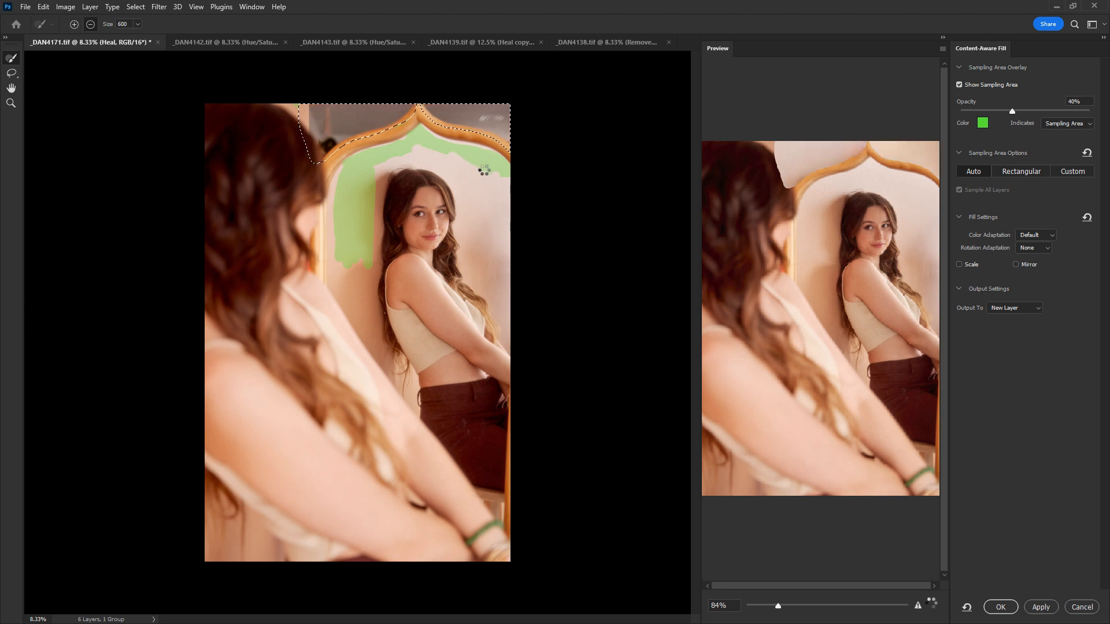
mouse_move(487, 179)
left_mouse_down()
mouse_move(497, 234)
mouse_move(504, 195)
mouse_move(486, 237)
mouse_move(468, 168)
left_mouse_up()
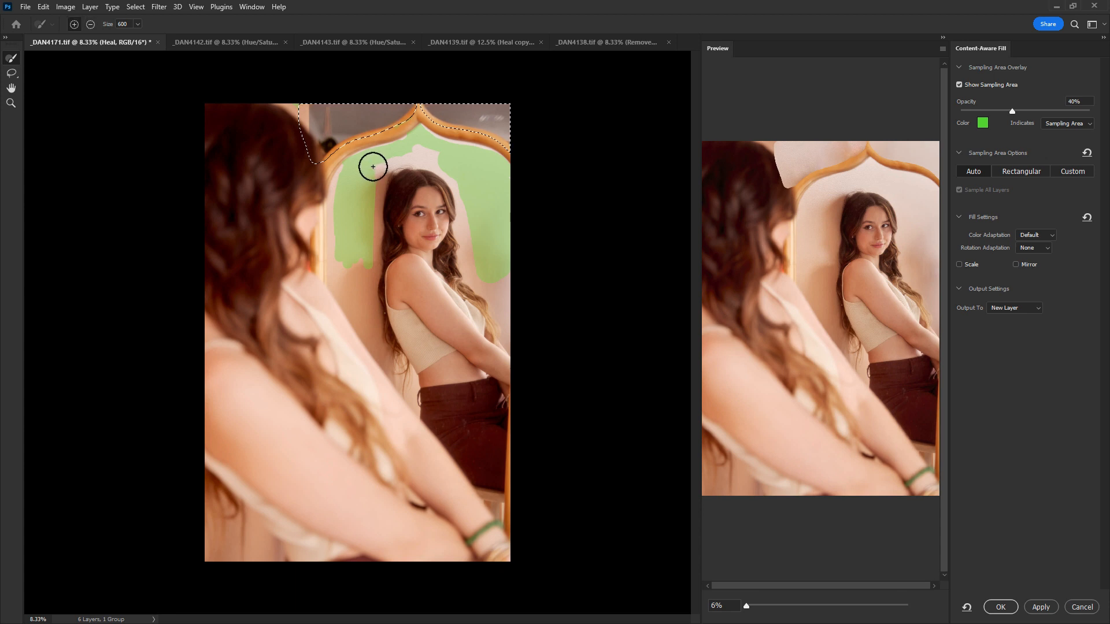
left_click_drag(349, 241, 348, 265)
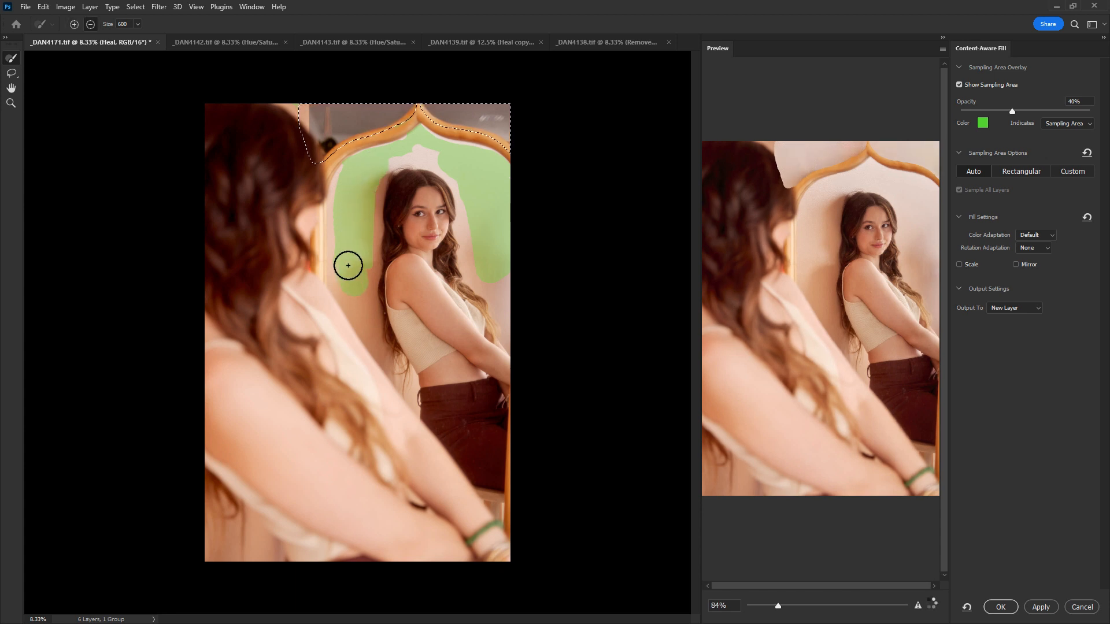
left_click(1001, 607)
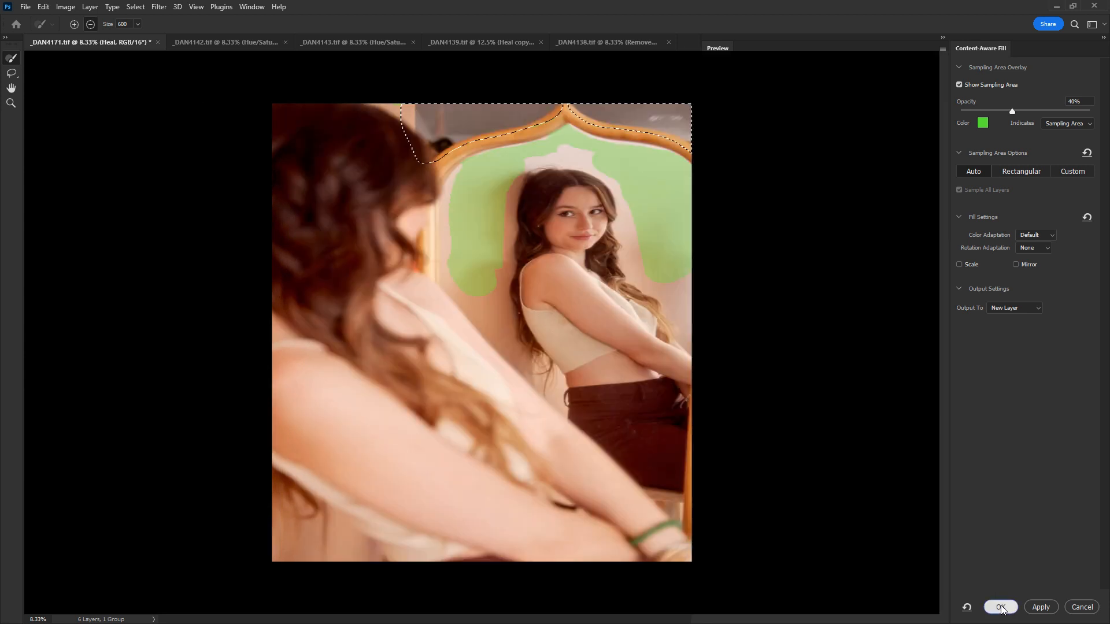
key("ctrl+d")
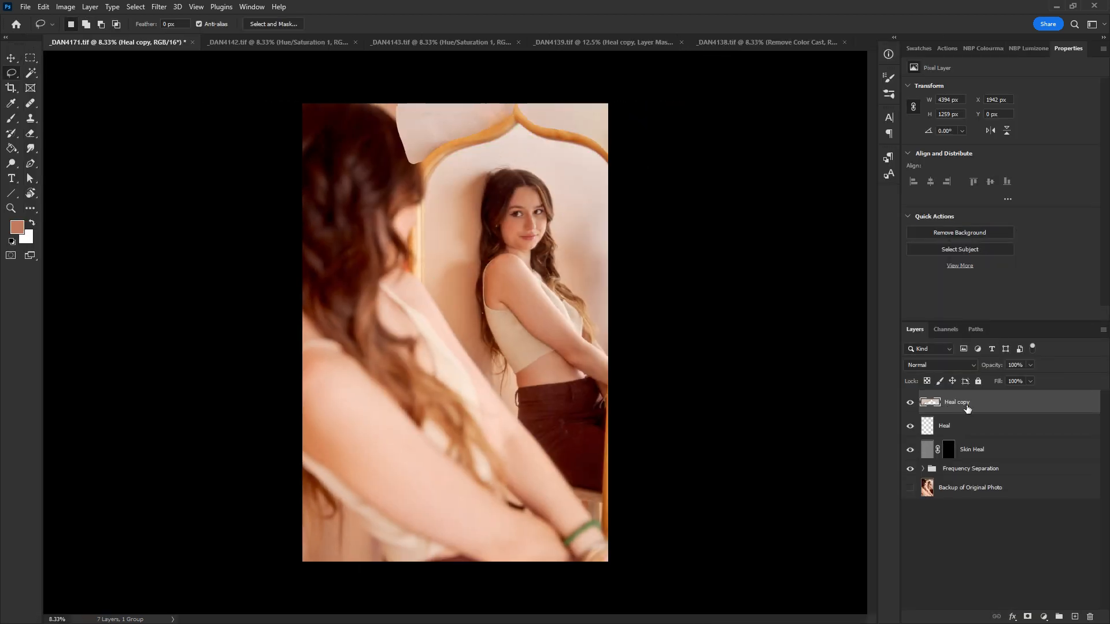
Step: Add a layer mask to the Heal copy layer and invert it to black
left_click(1029, 618)
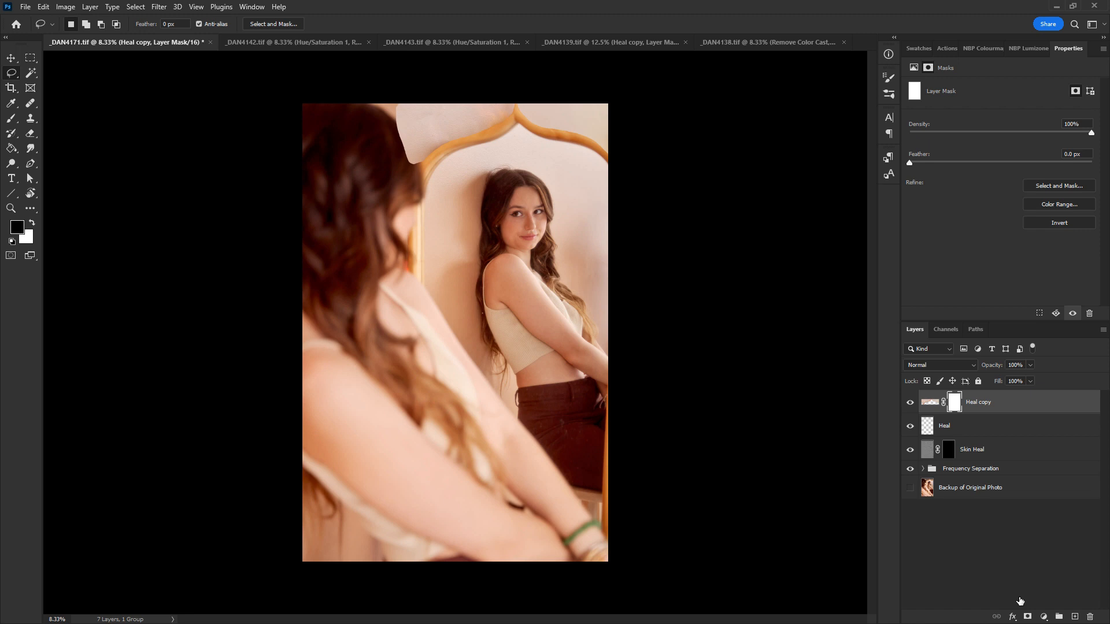
key("ctrl+i")
key("b")
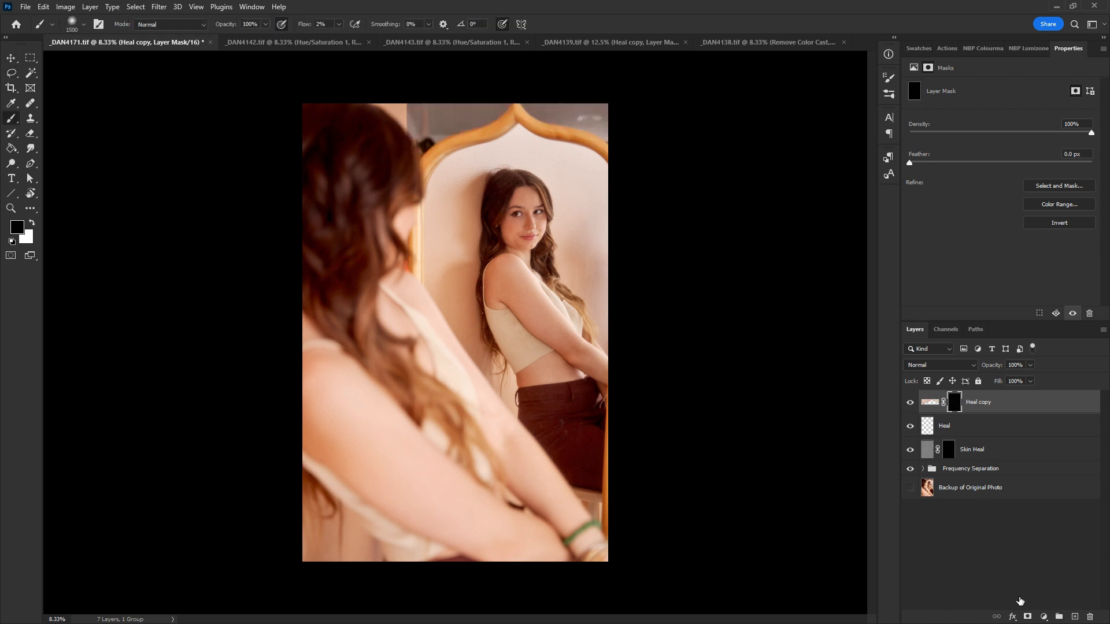
Step: Paint white on the mask at 24% flow with a small brush over the gray background right of the mirror's peak
key("ctrl+plus")
left_click_drag(630, 144, 548, 422)
key("bracketleft")
key("bracketleft")
key("bracketleft")
key("bracketleft")
key("bracketleft")
key("bracketleft")
key("bracketleft")
key("bracketleft")
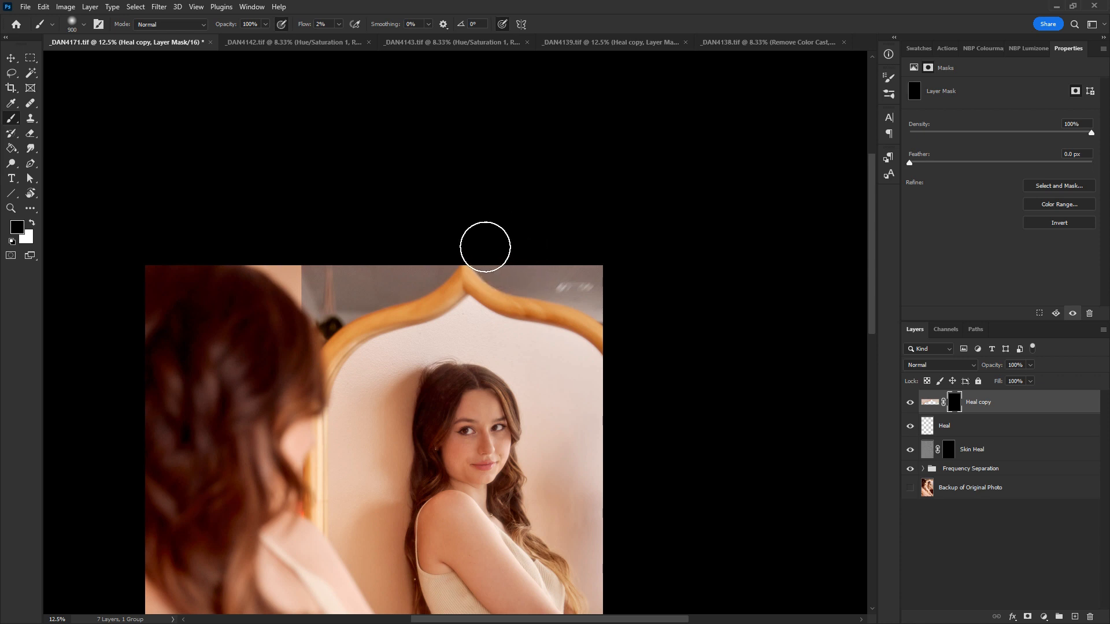
key("x")
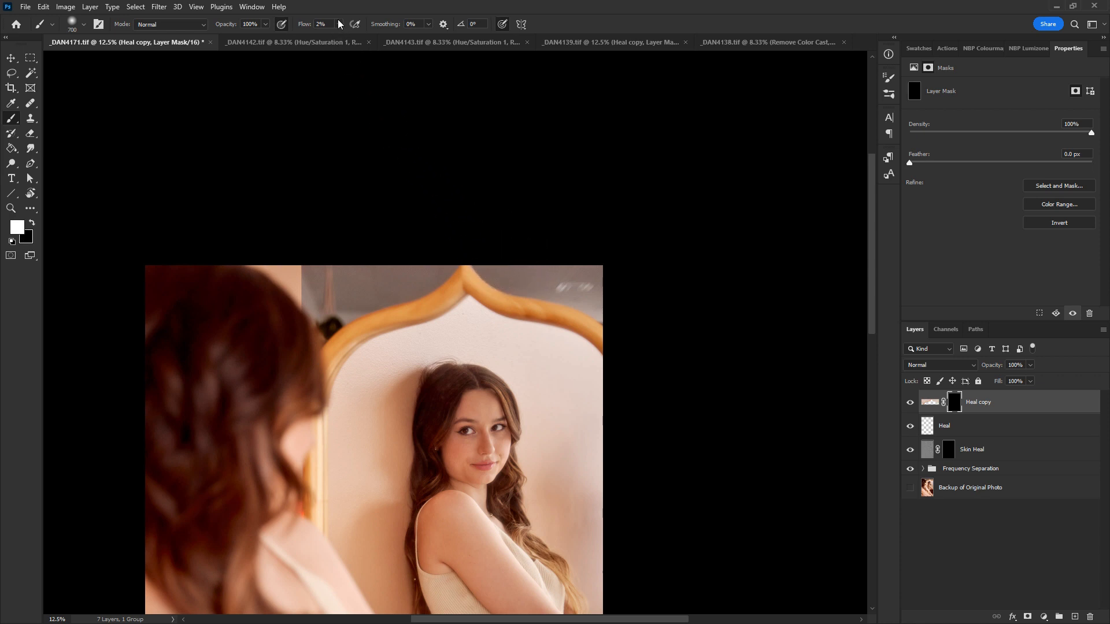
left_click_drag(349, 38, 350, 38)
key("bracketleft")
key("bracketleft")
key("bracketleft")
key("bracketleft")
key("bracketleft")
key("bracketleft")
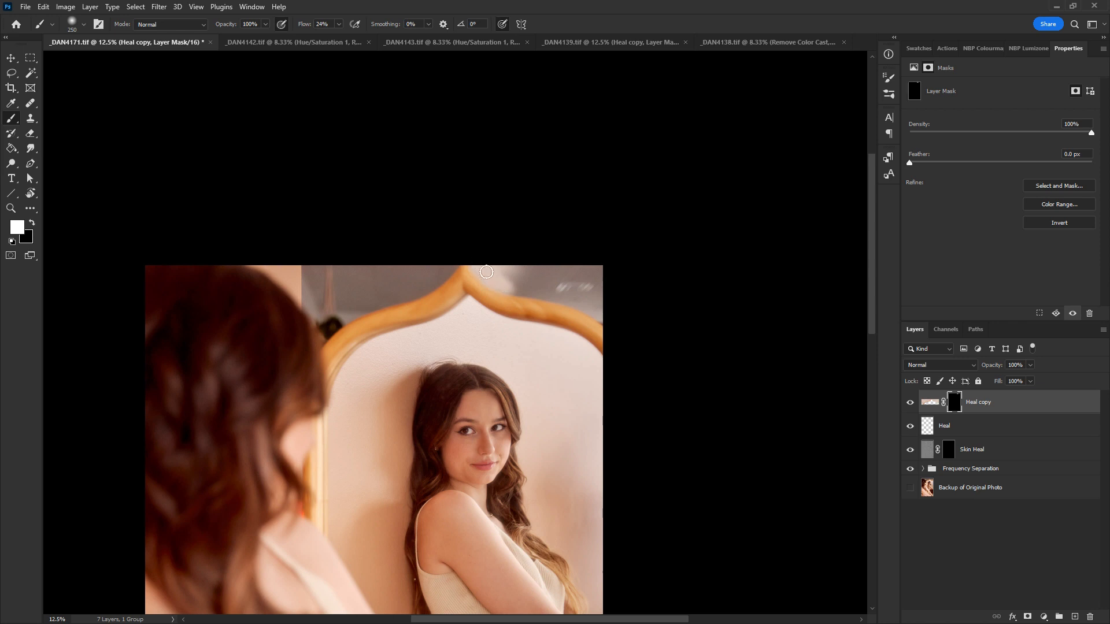
mouse_move(487, 271)
left_mouse_down()
mouse_move(529, 291)
mouse_move(538, 263)
mouse_move(588, 296)
mouse_move(547, 245)
mouse_move(572, 284)
mouse_move(577, 263)
mouse_move(611, 290)
mouse_move(581, 262)
mouse_move(566, 277)
mouse_move(516, 282)
mouse_move(582, 296)
left_mouse_up()
key("bracketright")
left_click_drag(592, 301, 541, 287)
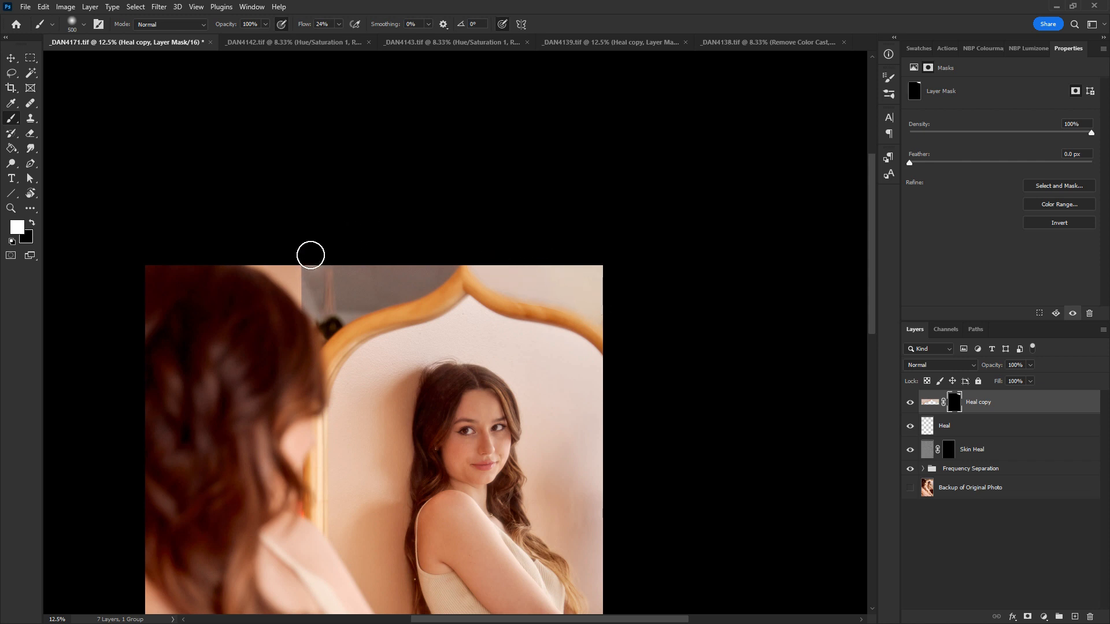
Step: Rotate the canvas view and paint white on the mask over the gray background between the mirror frame and the foreground hair
left_click(310, 263)
key("[")
key("[")
key("[")
mouse_move(304, 267)
left_mouse_down()
mouse_move(329, 300)
mouse_move(359, 259)
mouse_move(366, 291)
mouse_move(385, 273)
mouse_move(384, 313)
mouse_move(457, 309)
mouse_move(397, 402)
left_mouse_up()
key("r")
key("space")
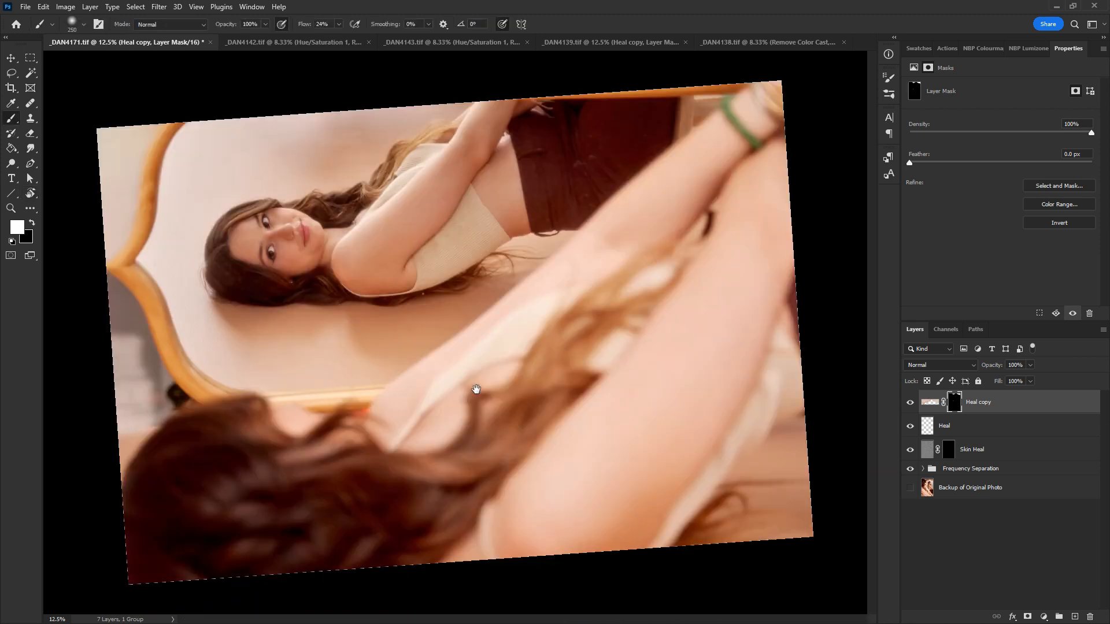
mouse_move(135, 346)
left_mouse_down()
mouse_move(132, 468)
mouse_move(118, 337)
mouse_move(149, 425)
mouse_move(153, 399)
mouse_move(158, 424)
mouse_move(160, 395)
mouse_move(173, 405)
mouse_move(169, 385)
mouse_move(192, 401)
mouse_move(147, 366)
mouse_move(140, 342)
mouse_move(163, 378)
mouse_move(110, 290)
mouse_move(106, 305)
mouse_move(103, 278)
mouse_move(114, 286)
mouse_move(103, 275)
mouse_move(150, 345)
mouse_move(129, 313)
mouse_move(135, 347)
mouse_move(120, 335)
mouse_move(124, 322)
mouse_move(131, 354)
mouse_move(122, 304)
mouse_move(100, 286)
mouse_move(131, 386)
mouse_move(145, 374)
mouse_move(142, 352)
mouse_move(121, 313)
mouse_move(128, 360)
left_mouse_up()
key("bracketright")
key("bracketright")
key("bracketright")
key("bracketright")
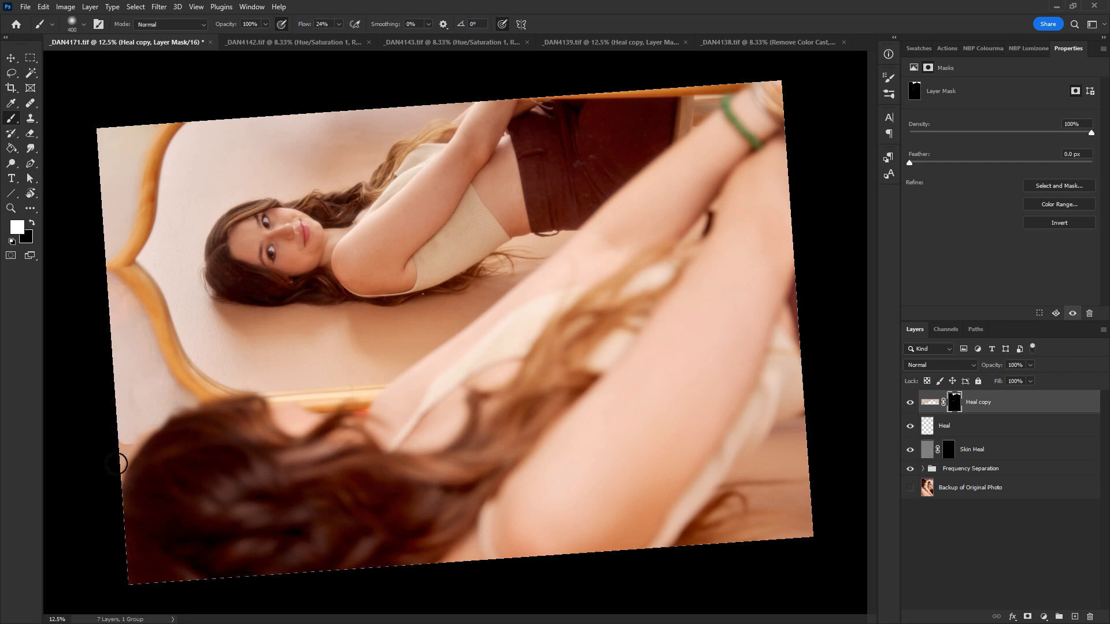
Step: Refine the mask along the edge of the foreground hair with a smaller white brush
key("bracketleft")
key("bracketleft")
mouse_move(136, 420)
left_mouse_down()
mouse_move(171, 402)
mouse_move(161, 382)
mouse_move(173, 395)
mouse_move(123, 343)
mouse_move(127, 457)
mouse_move(127, 428)
mouse_move(126, 443)
mouse_move(139, 433)
mouse_move(129, 391)
mouse_move(122, 415)
mouse_move(148, 418)
left_mouse_up()
key("x")
key("x")
Step: Add a new layer and heal the discolored wall at the photo's edge beside the foreground hair with a 200 px Healing Brush
left_click(1074, 617)
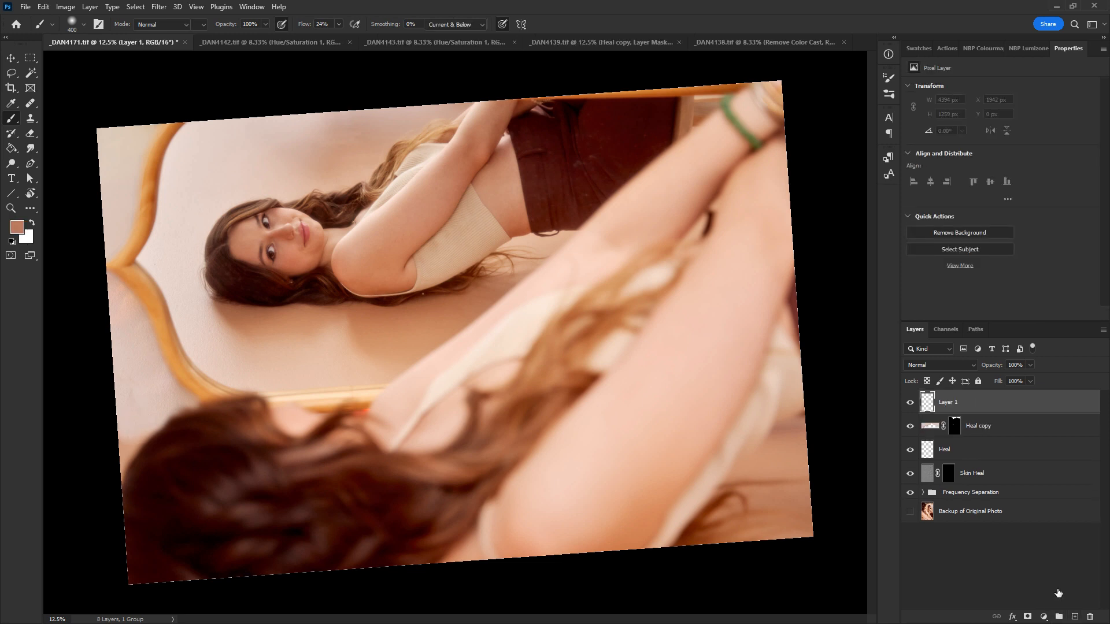
left_click(30, 103)
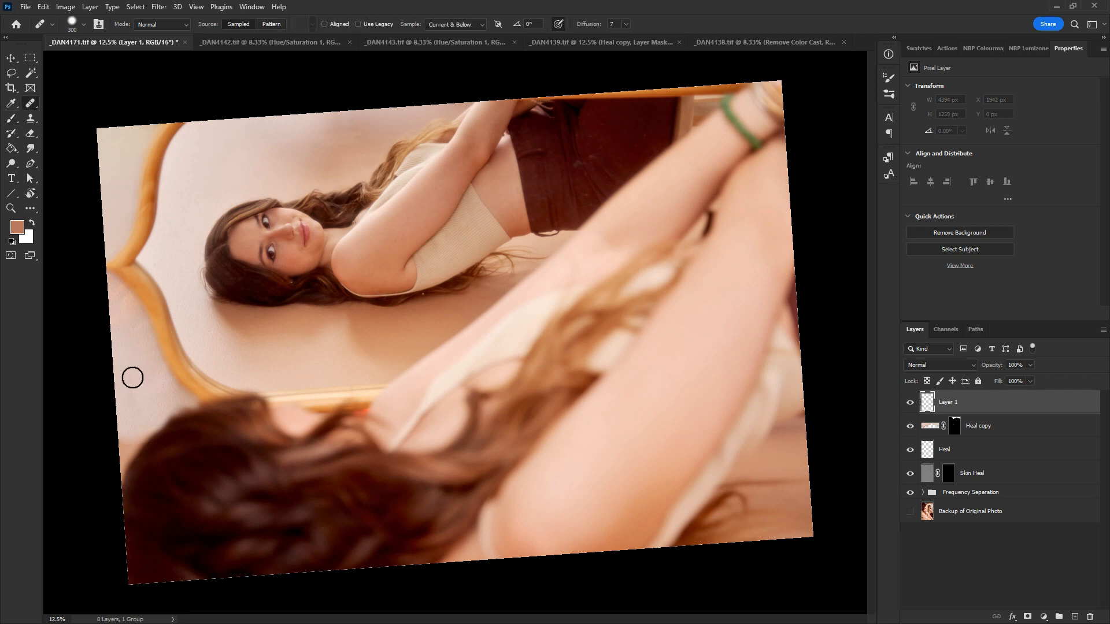
key("bracketleft")
key("bracketleft")
left_click(124, 396, "alt")
mouse_move(126, 440)
left_mouse_down()
mouse_move(131, 389)
mouse_move(123, 437)
left_mouse_up()
left_click(129, 364, "alt")
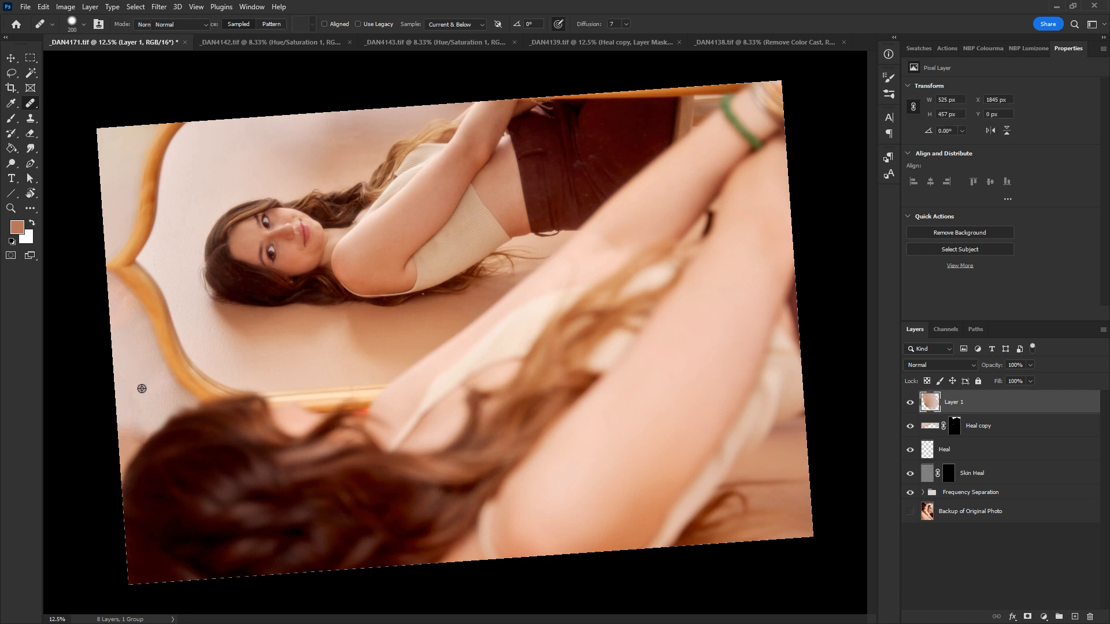
Step: Clone clean wall texture over the blotches along the foreground hair edge with the Clone Stamp at 67% opacity
key("s")
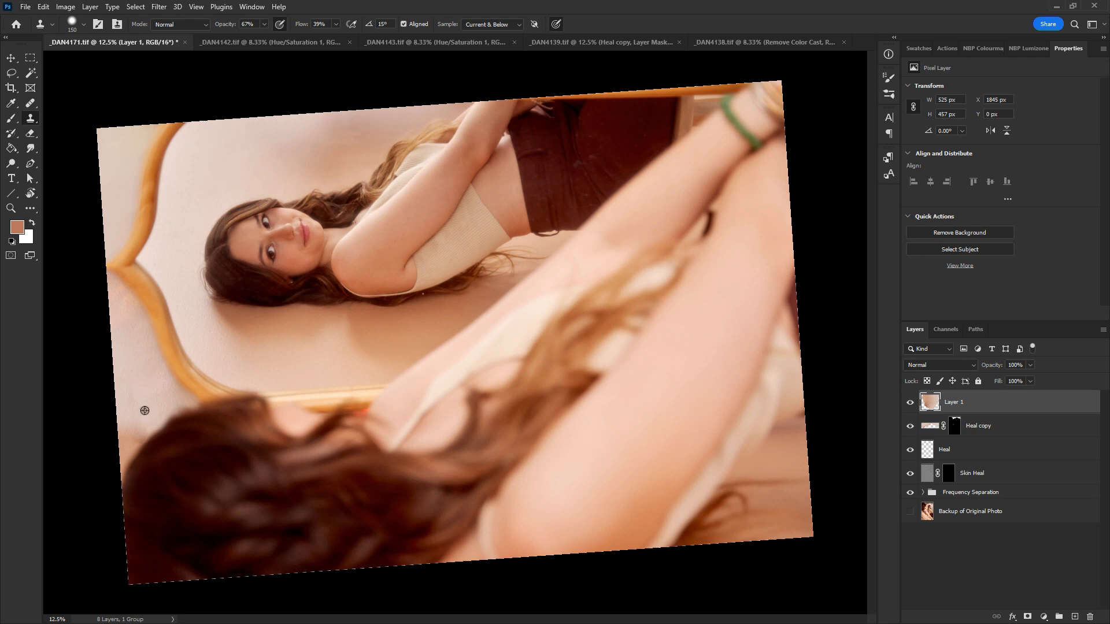
left_click_drag(137, 442, 149, 428)
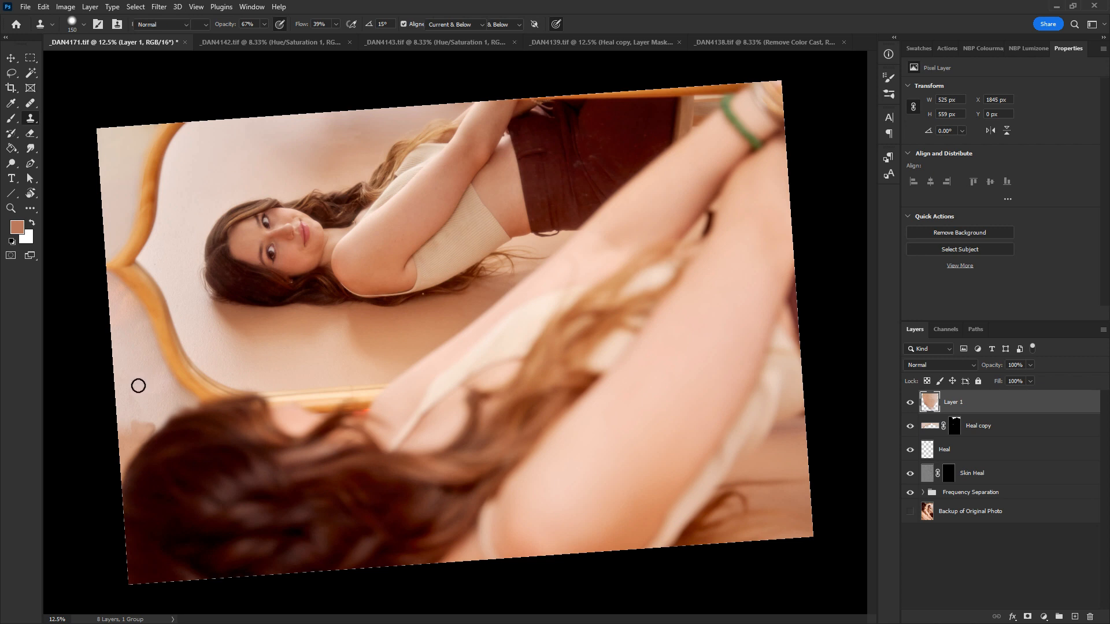
left_click(135, 379, "alt")
mouse_move(151, 418)
left_mouse_down()
mouse_move(139, 419)
mouse_move(147, 428)
left_mouse_up()
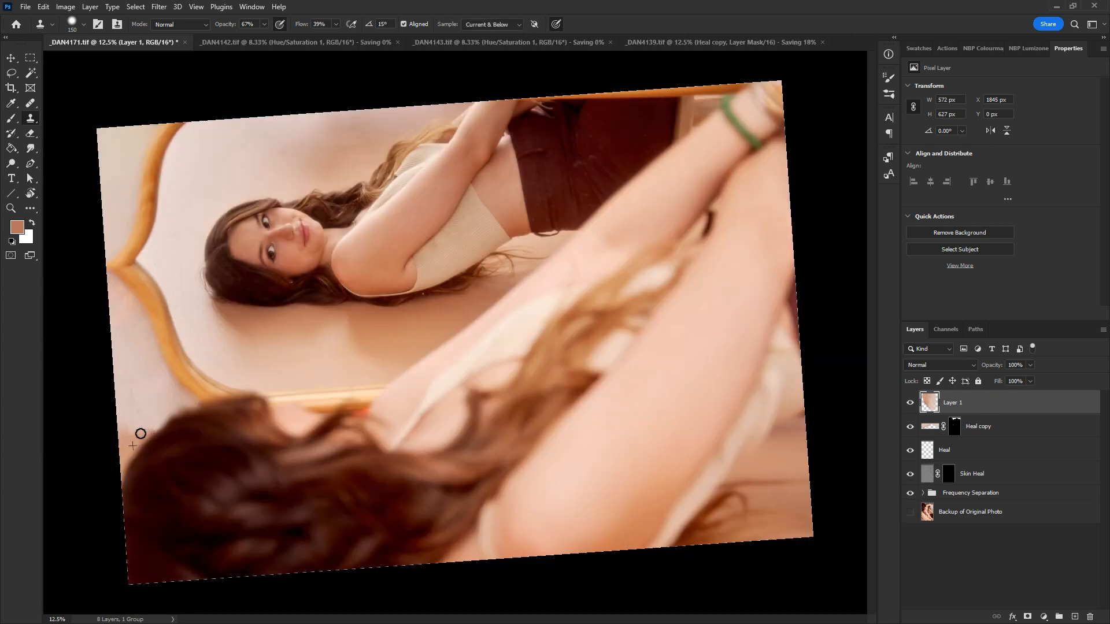
mouse_move(140, 434)
left_mouse_down()
mouse_move(124, 418)
mouse_move(136, 433)
left_mouse_up()
left_click(138, 392, "alt")
Step: Blend the cloned wall between the mirror frame and the foreground hair with repeated Healing Brush strokes
key("j")
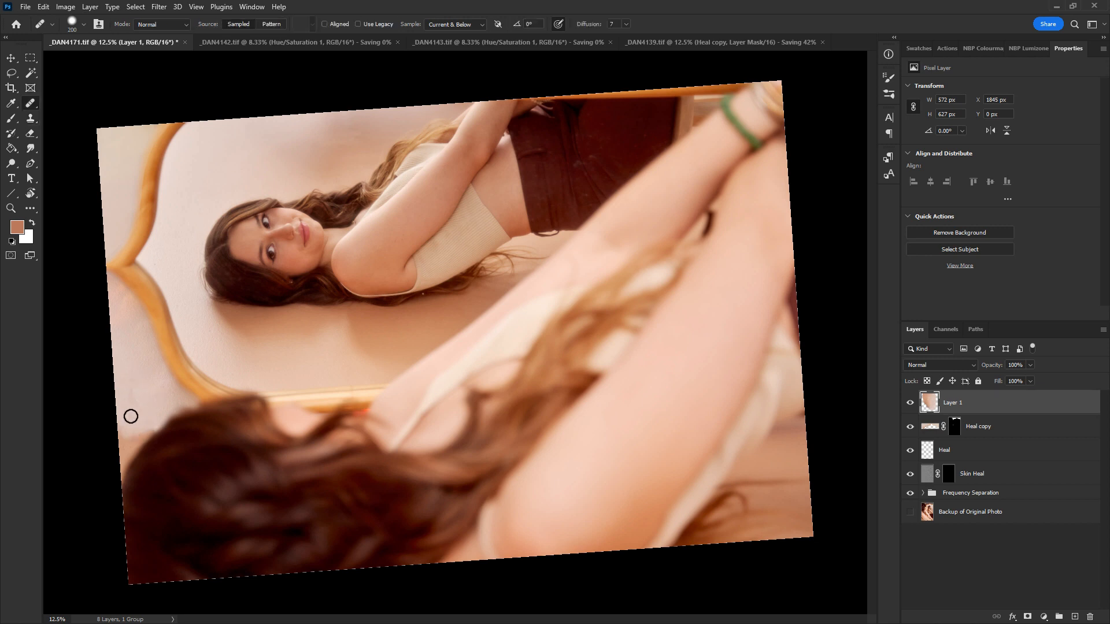
mouse_move(124, 428)
left_mouse_down()
mouse_move(131, 417)
mouse_move(131, 374)
mouse_move(150, 420)
mouse_move(126, 412)
mouse_move(126, 431)
mouse_move(155, 417)
mouse_move(161, 382)
left_mouse_up()
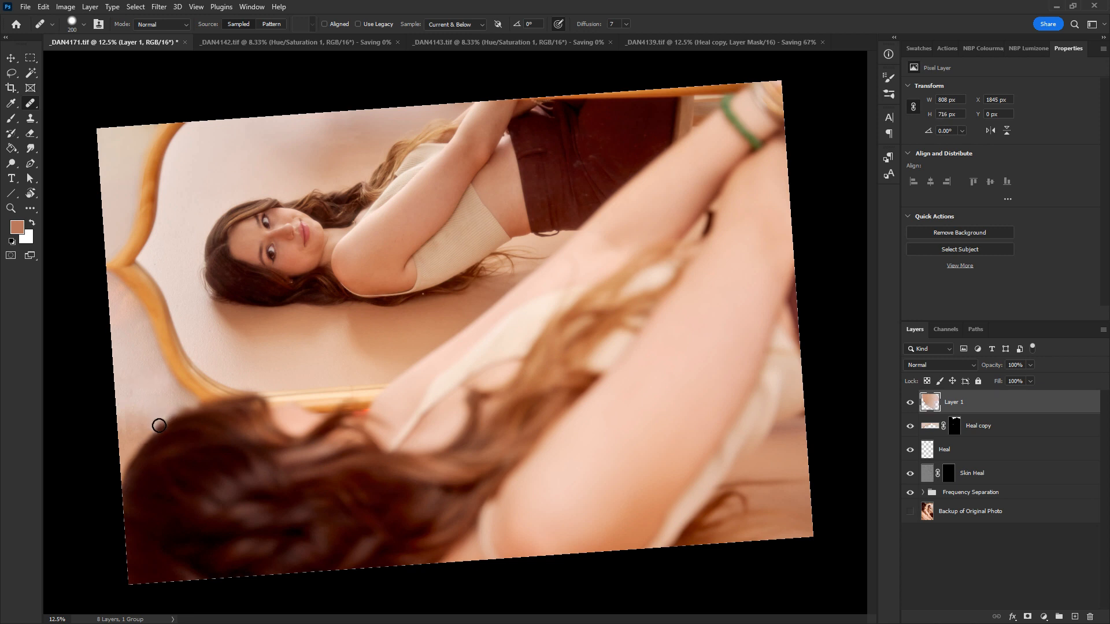
mouse_move(156, 429)
left_mouse_down()
mouse_move(141, 371)
mouse_move(147, 402)
mouse_move(131, 384)
left_mouse_up()
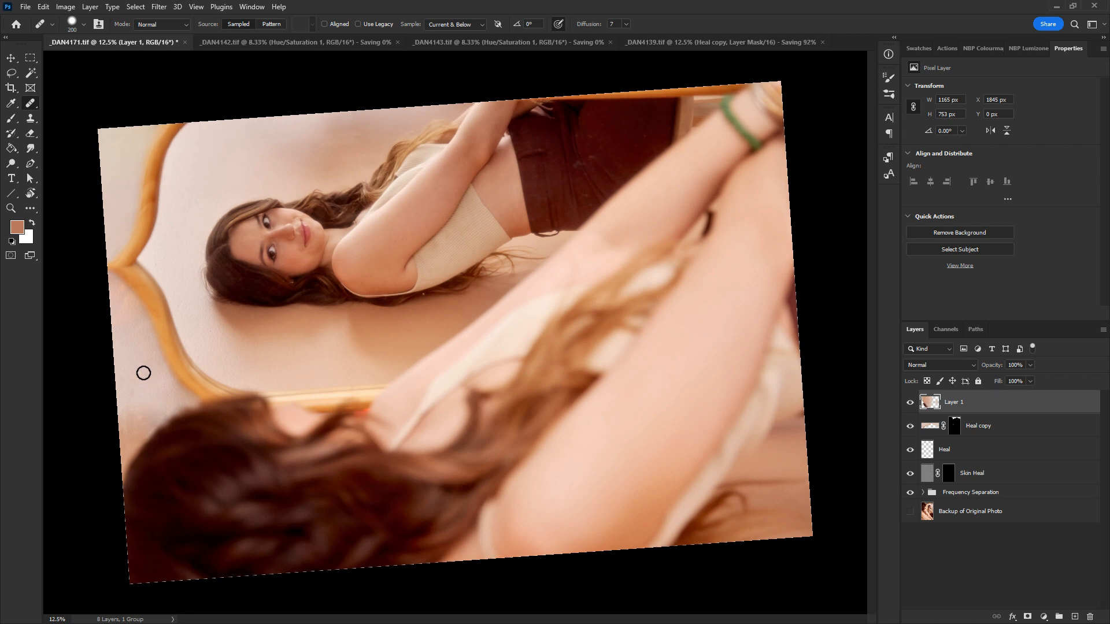
key("ctrl+minus")
key("ctrl+plus")
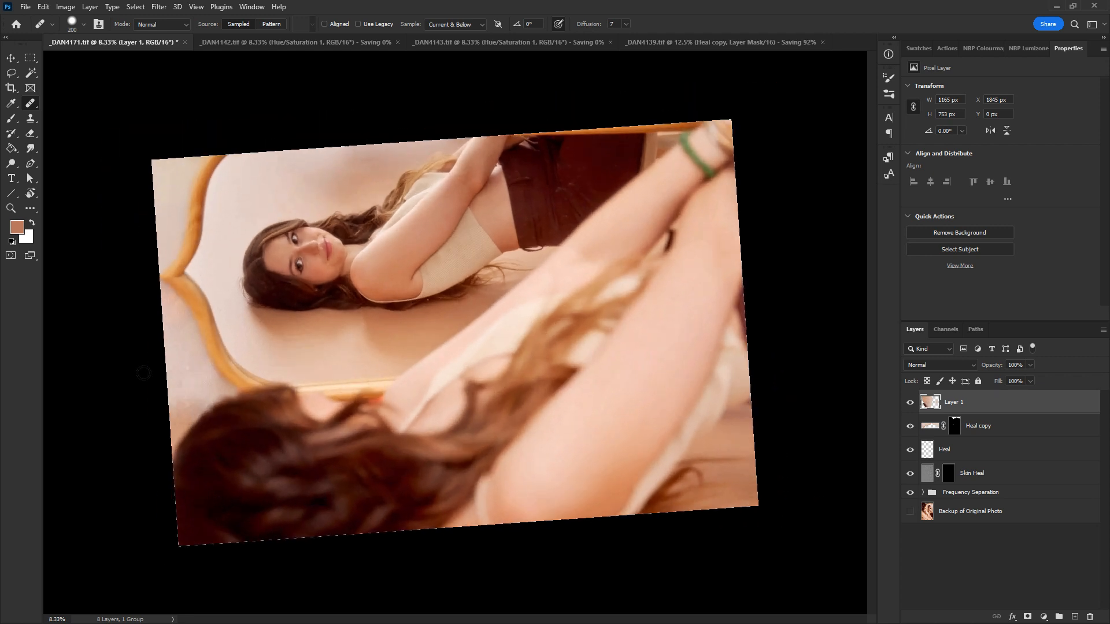
mouse_move(122, 341)
left_mouse_down()
mouse_move(120, 296)
mouse_move(122, 321)
left_mouse_up()
left_click(136, 362, "alt")
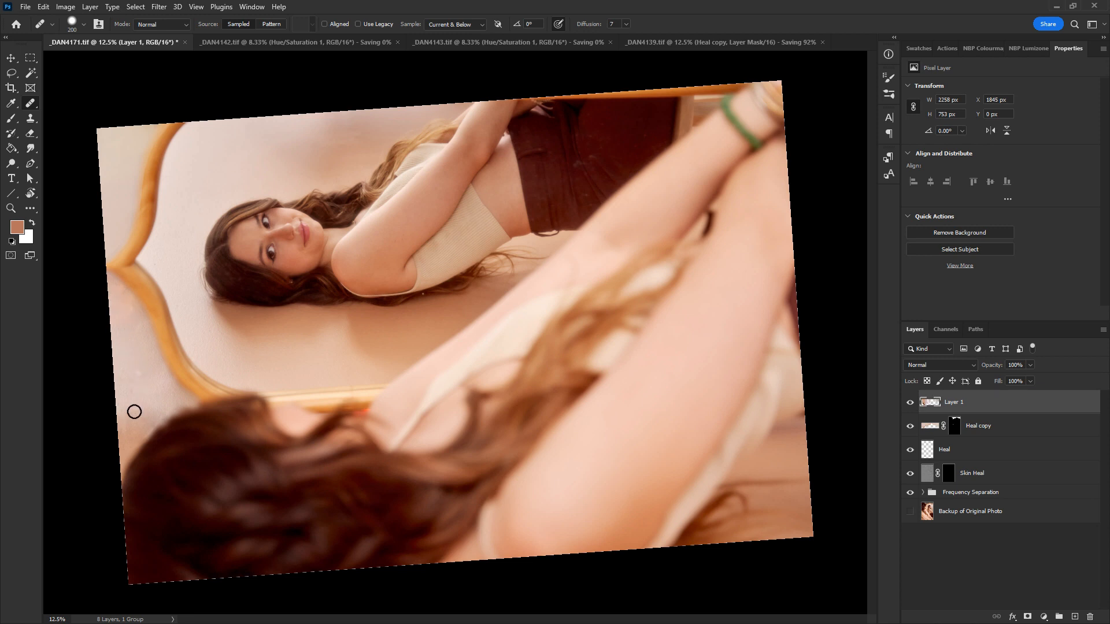
left_click_drag(134, 412, 127, 427)
mouse_move(136, 379)
left_mouse_down()
mouse_move(143, 437)
mouse_move(140, 395)
left_mouse_up()
left_click(131, 377, "alt")
Step: Reset the canvas rotation and group Layer 1 with the Heal copy layer
key("ctrl+minus")
key("r")
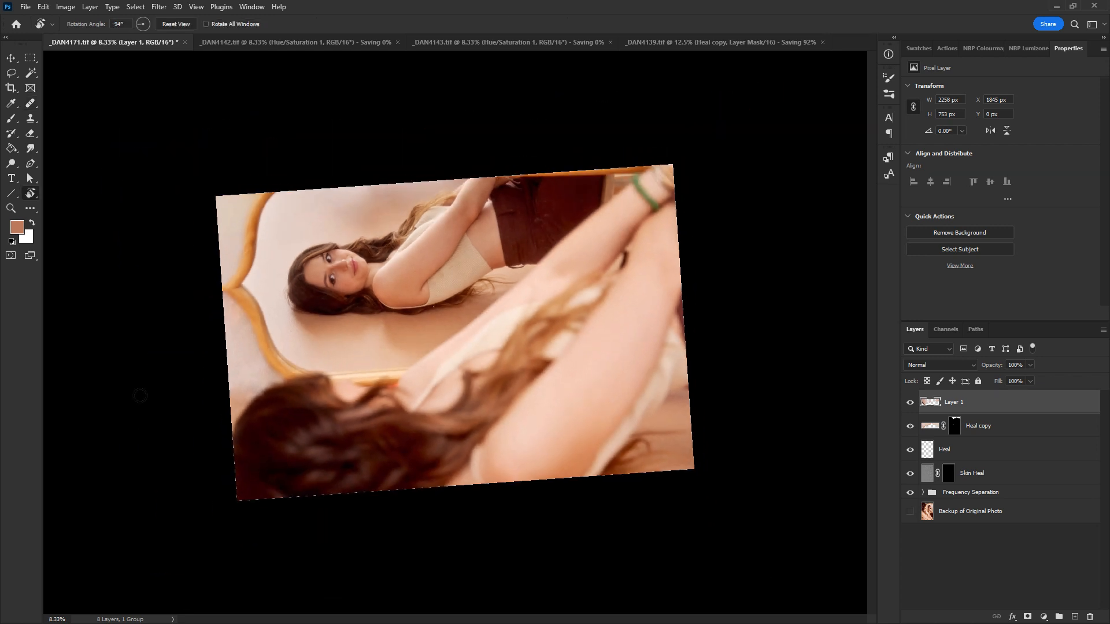
left_click(176, 25)
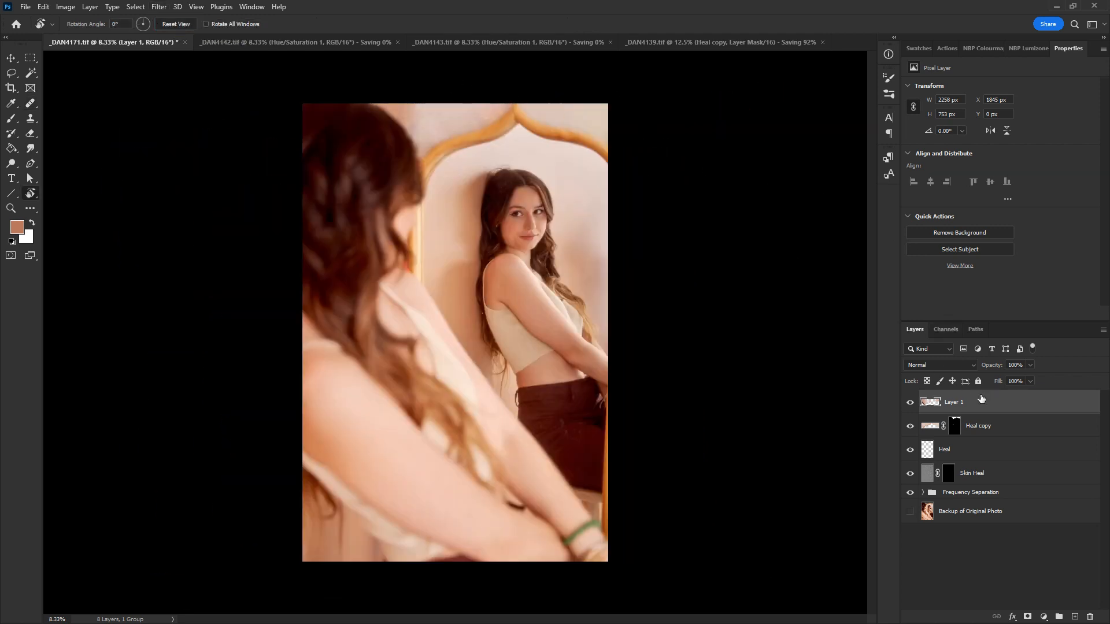
left_click(1005, 429, "shift")
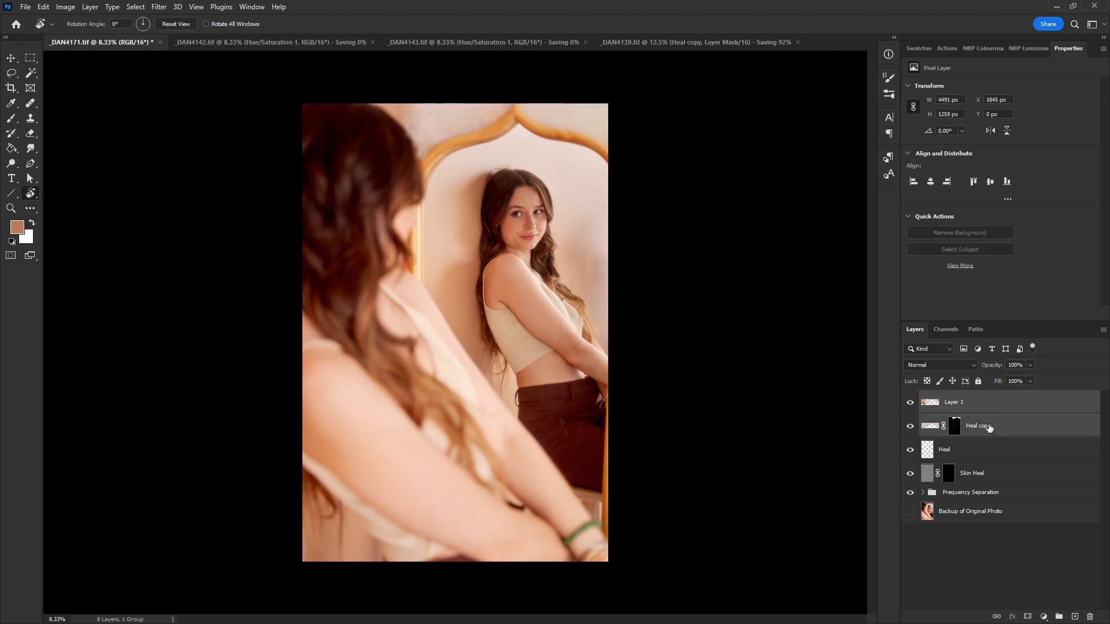
key("ctrl+g")
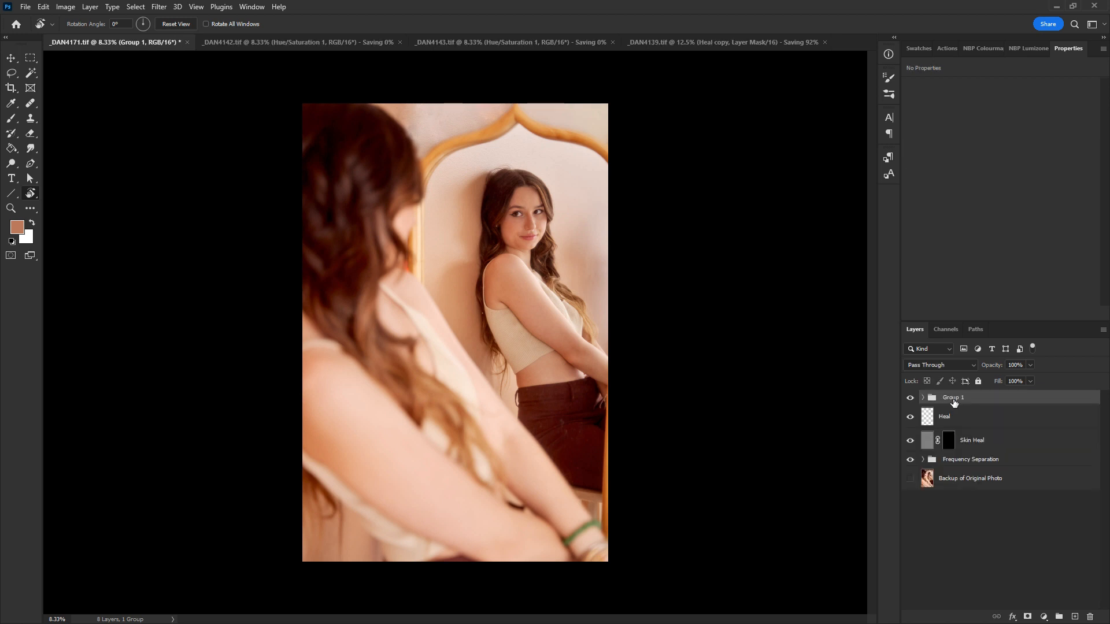
Step: Lower the opacity of Group 1 to 70%
left_click(1031, 366)
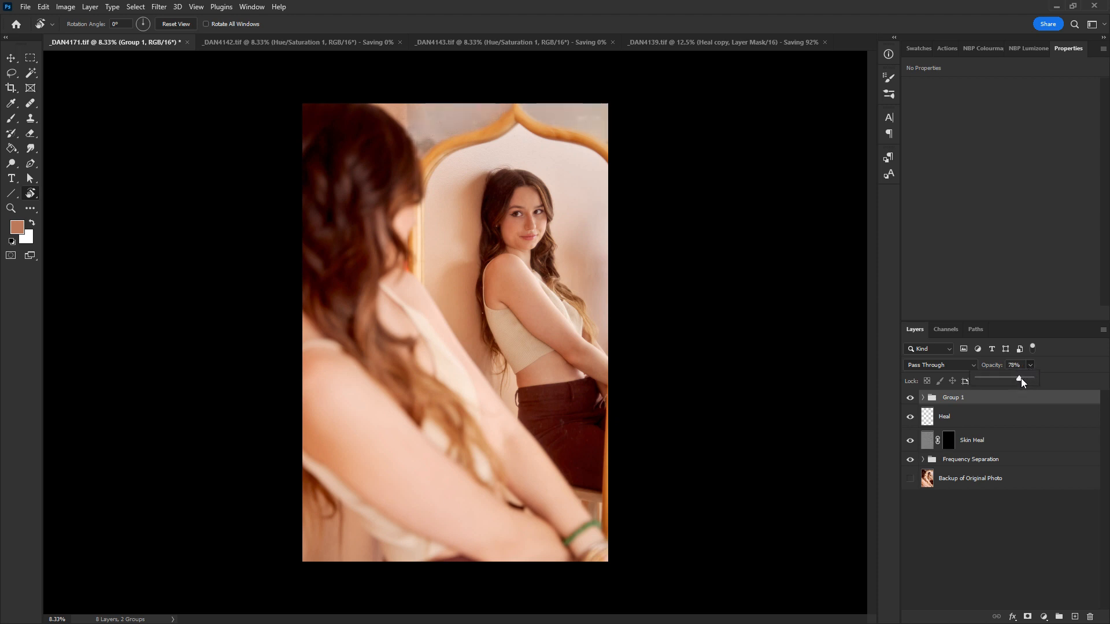
left_click_drag(1021, 378, 1022, 380)
mouse_move(1022, 377)
left_mouse_down()
mouse_move(1010, 378)
mouse_move(1026, 380)
left_mouse_up()
left_click(923, 398)
mouse_move(973, 418)
left_mouse_down()
mouse_move(974, 392)
mouse_move(976, 414)
left_mouse_up()
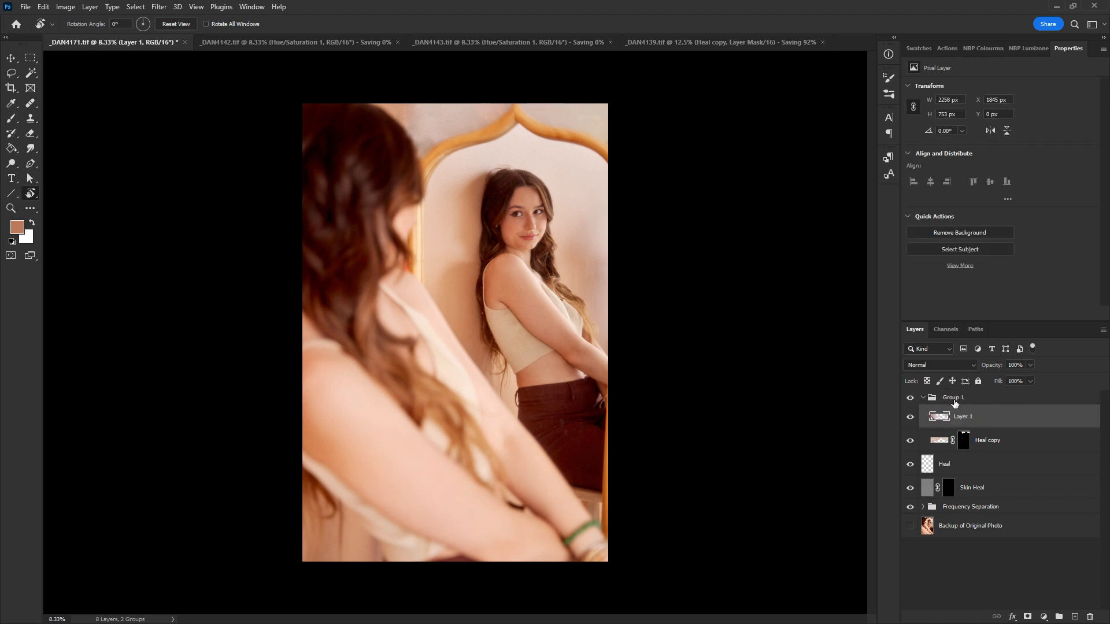
left_click(959, 399)
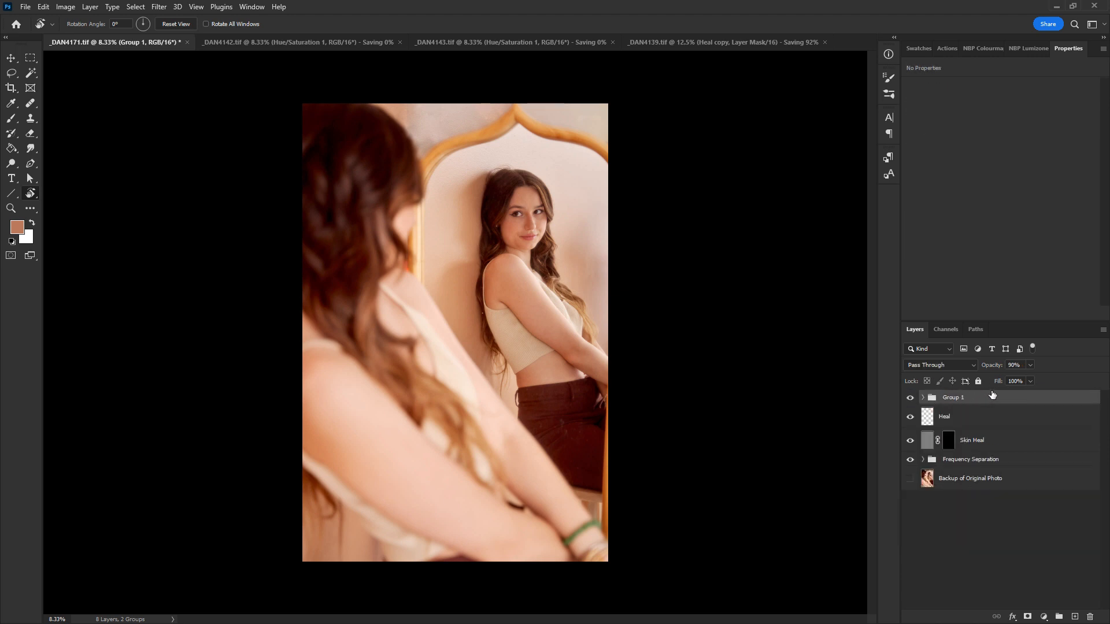
left_click(1031, 366)
left_click_drag(1038, 383, 1027, 384)
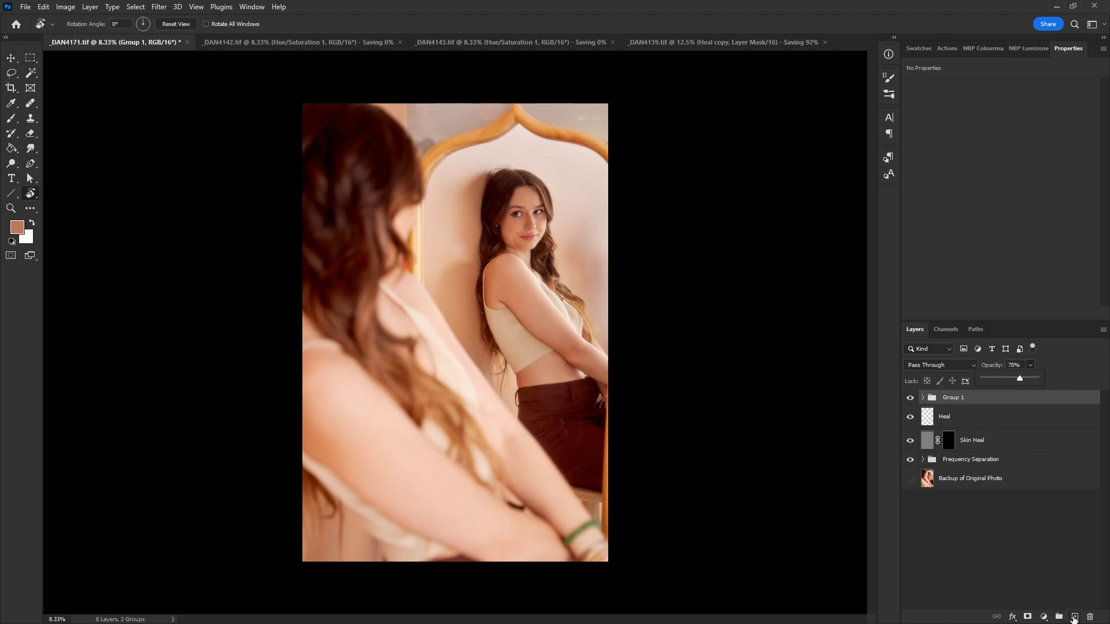
Step: Add a new layer above Group 1 and heal the hard vertical wall edge between the foreground hair and the mirror frame
left_click(1074, 618)
key("j")
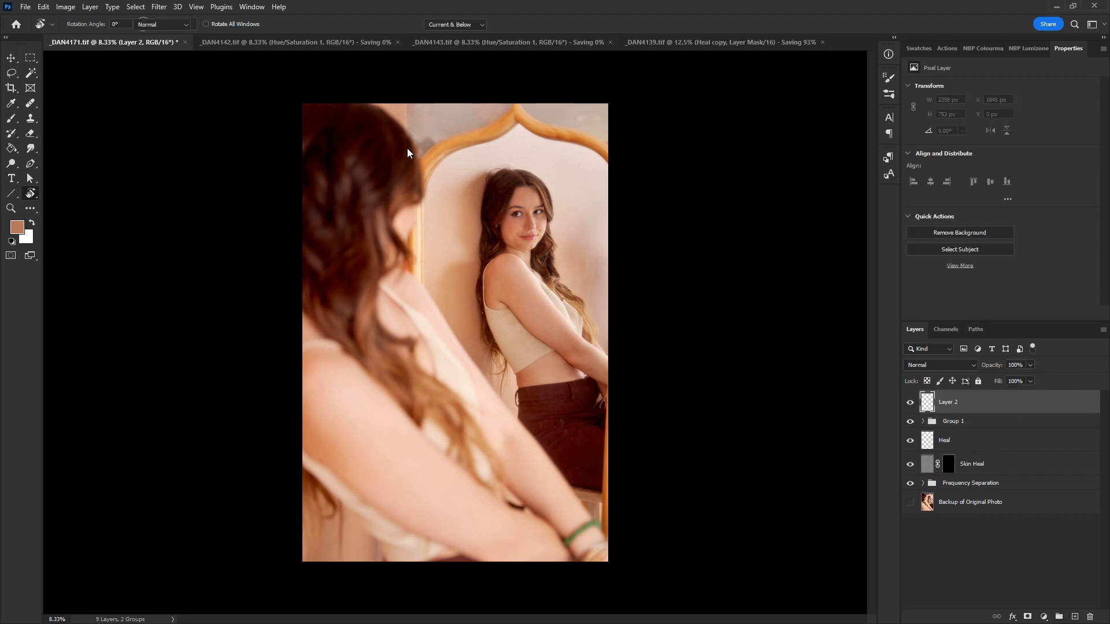
key("ctrl+plus")
left_click_drag(488, 267, 560, 485)
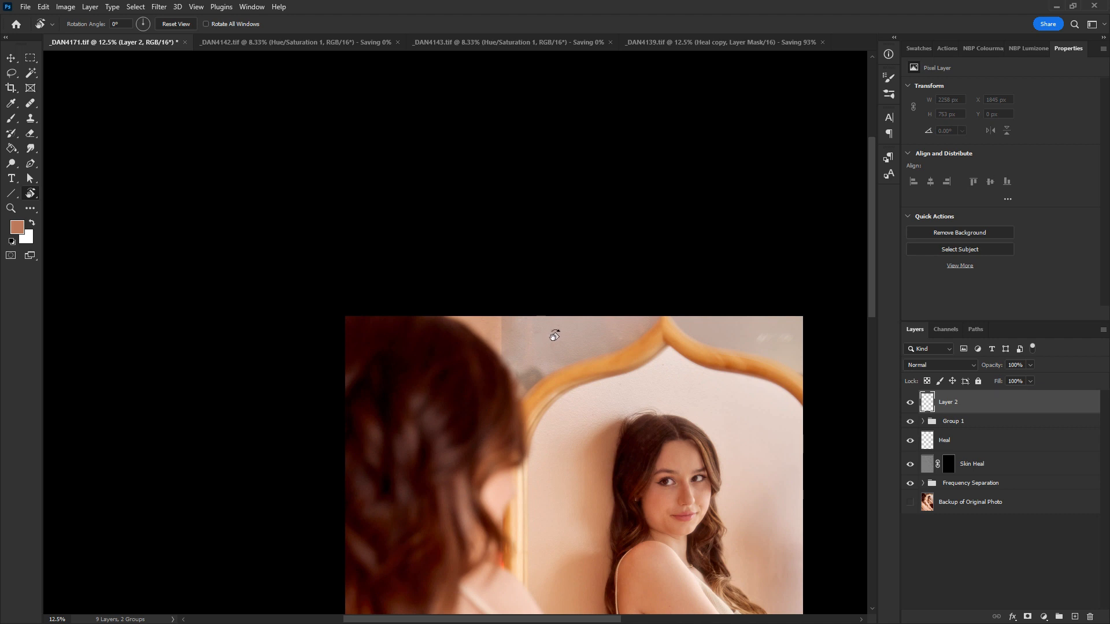
key("j")
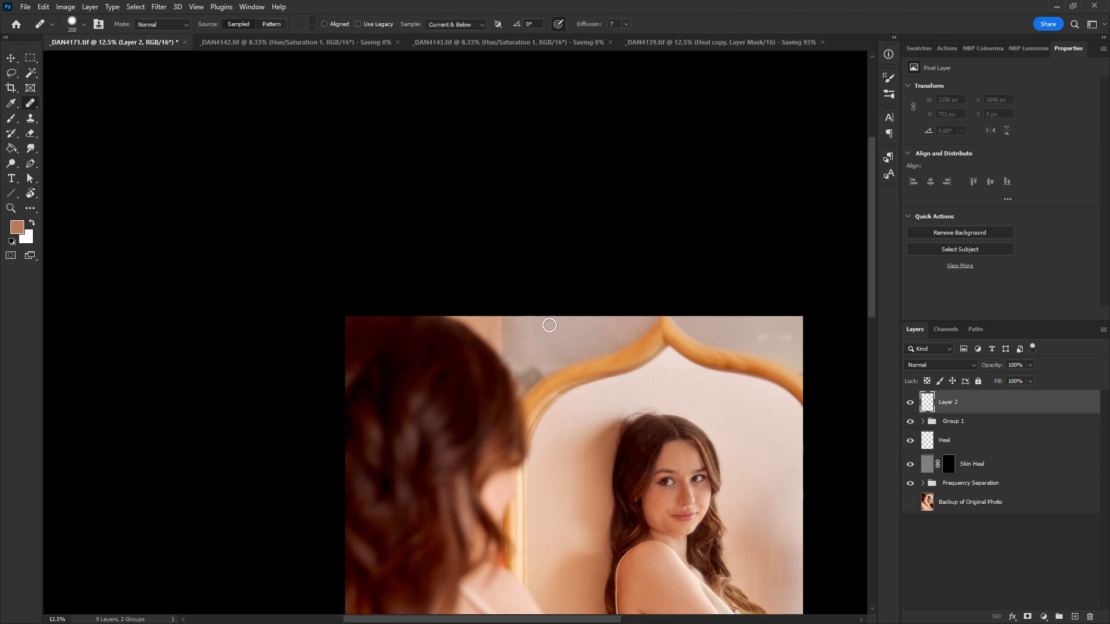
mouse_move(502, 317)
left_mouse_down()
mouse_move(508, 351)
mouse_move(514, 319)
mouse_move(499, 339)
mouse_move(565, 336)
mouse_move(506, 322)
mouse_move(560, 335)
mouse_move(514, 343)
mouse_move(545, 334)
left_mouse_up()
left_click(565, 338, "alt")
left_click(567, 330, "alt")
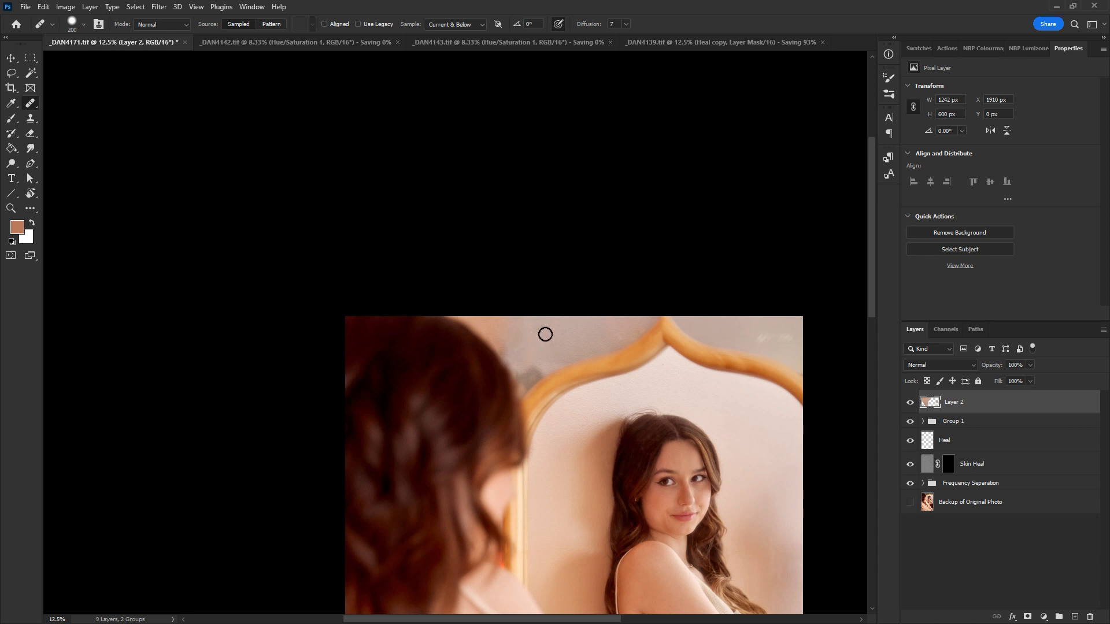
Step: Compare the photo with Layer 2 and Group 1 hidden and shown, and set Group 1's opacity to 76%
key("ctrl+minus")
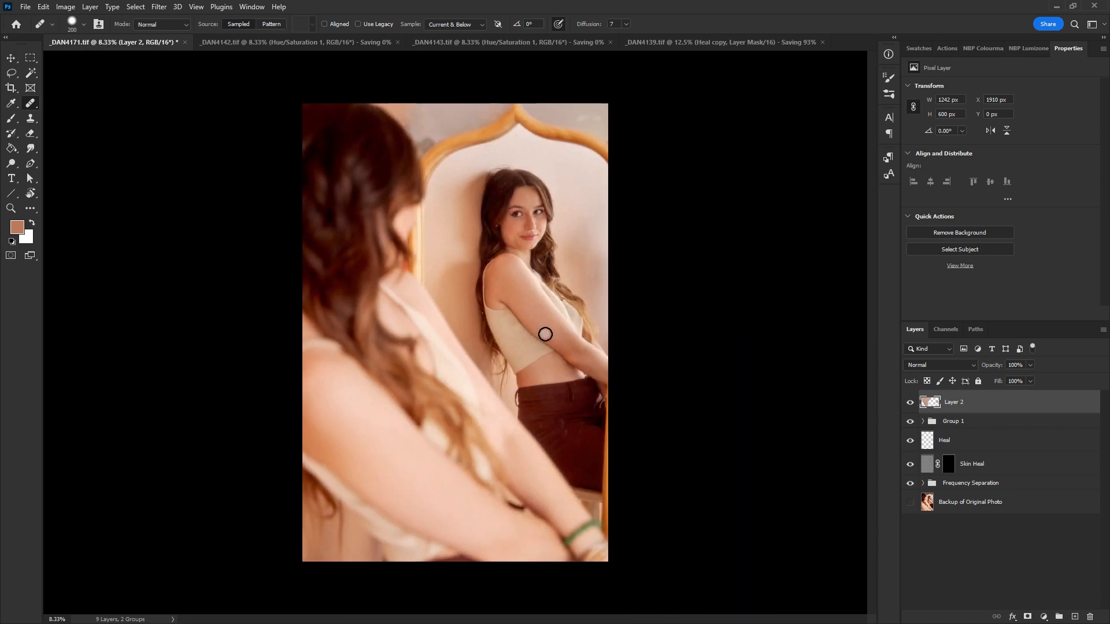
left_click(911, 422)
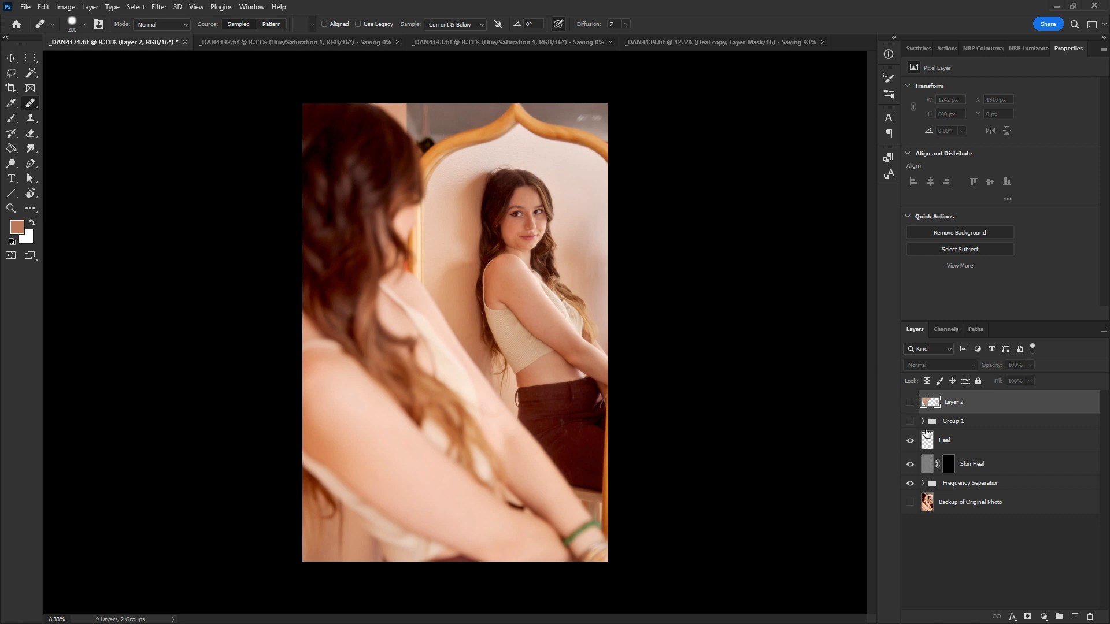
left_click(910, 401)
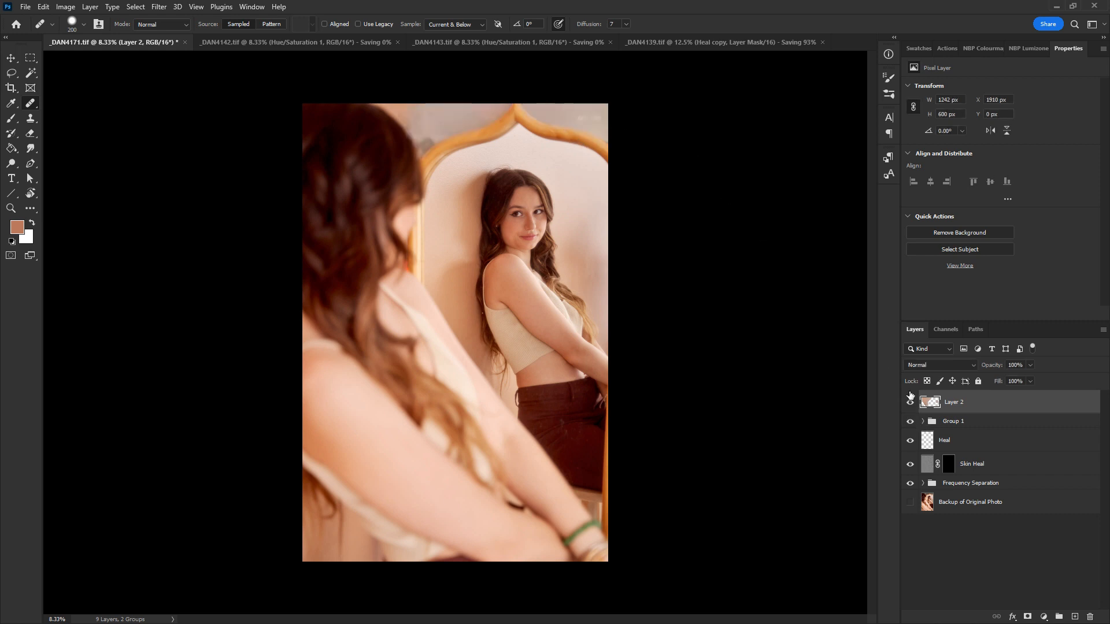
left_click(959, 421)
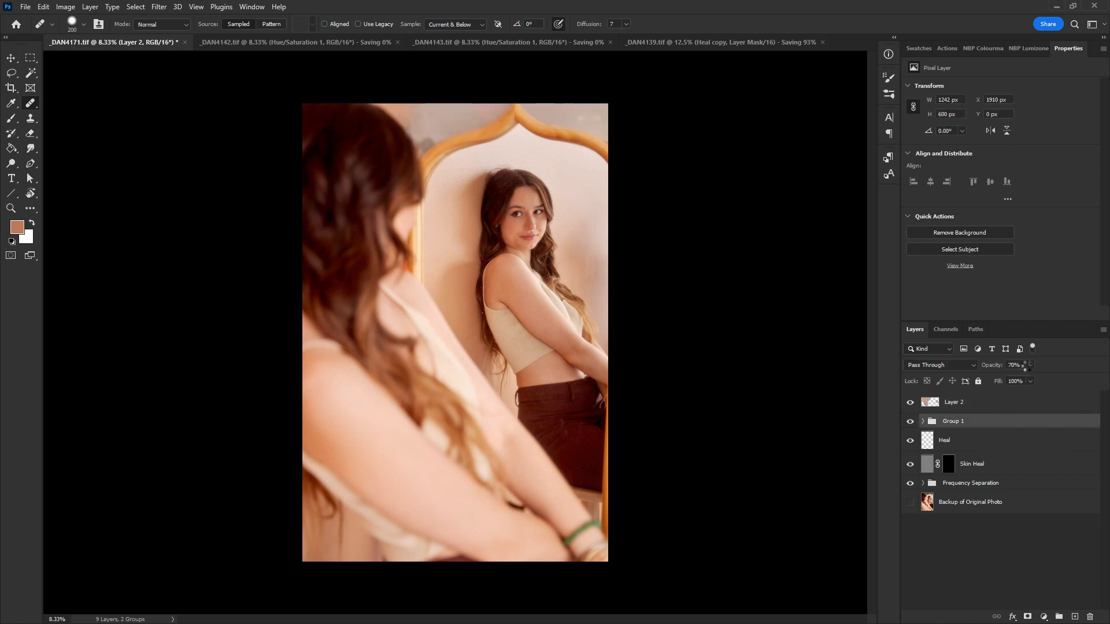
left_click(1030, 365)
left_click_drag(1050, 377, 1036, 381)
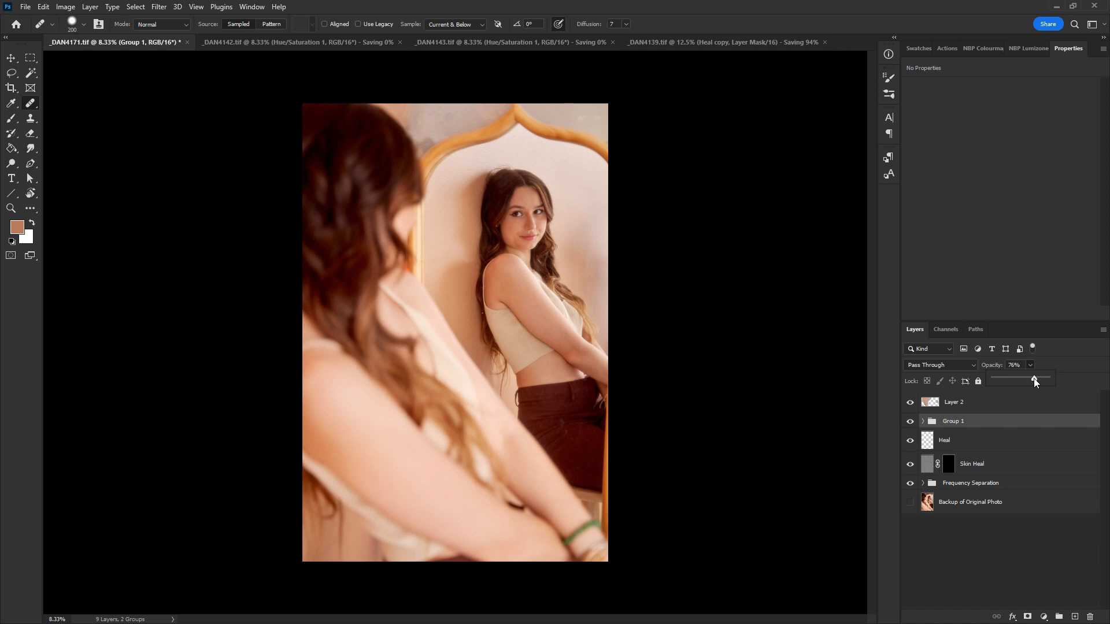
Step: Hide Layer 2 and Group 1 and add a new empty layer above them
left_click_drag(909, 402, 909, 422)
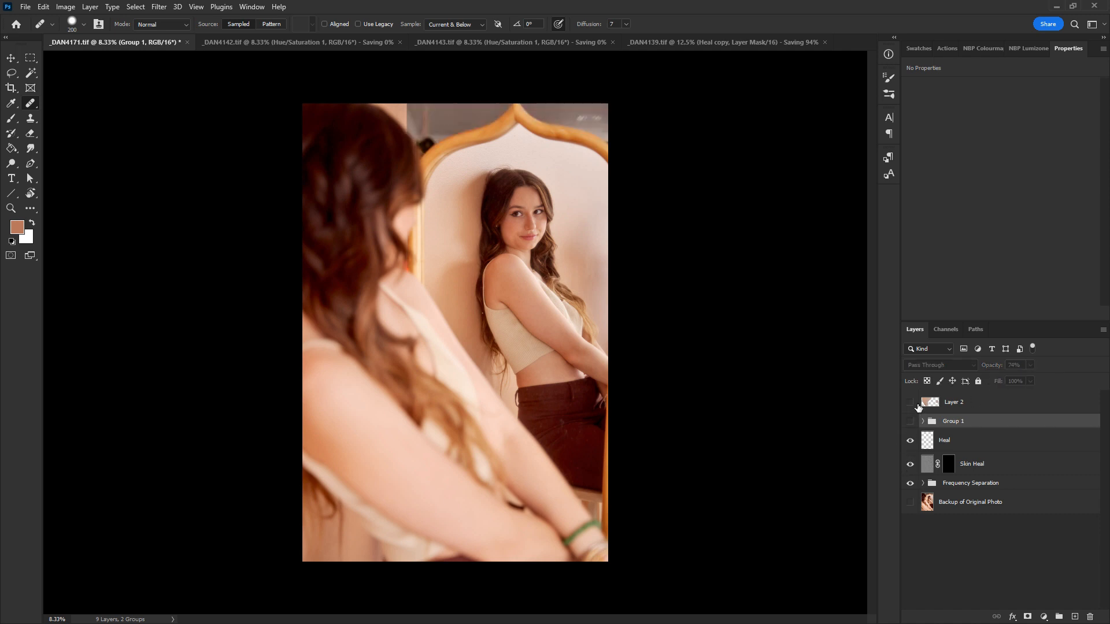
left_click(969, 400)
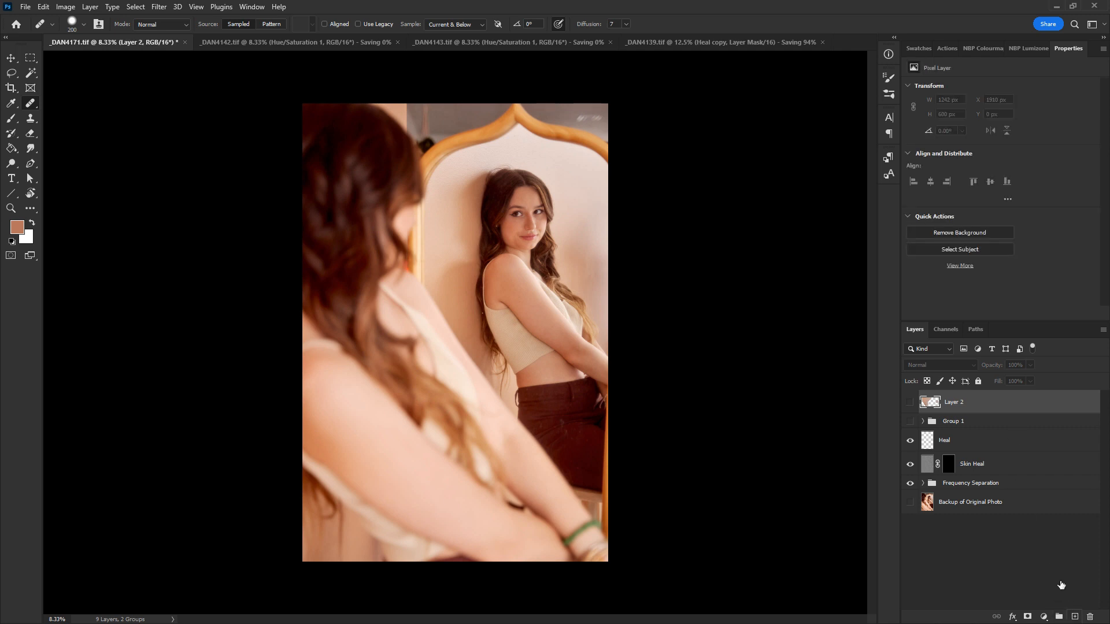
key("ctrl+shift+alt+n")
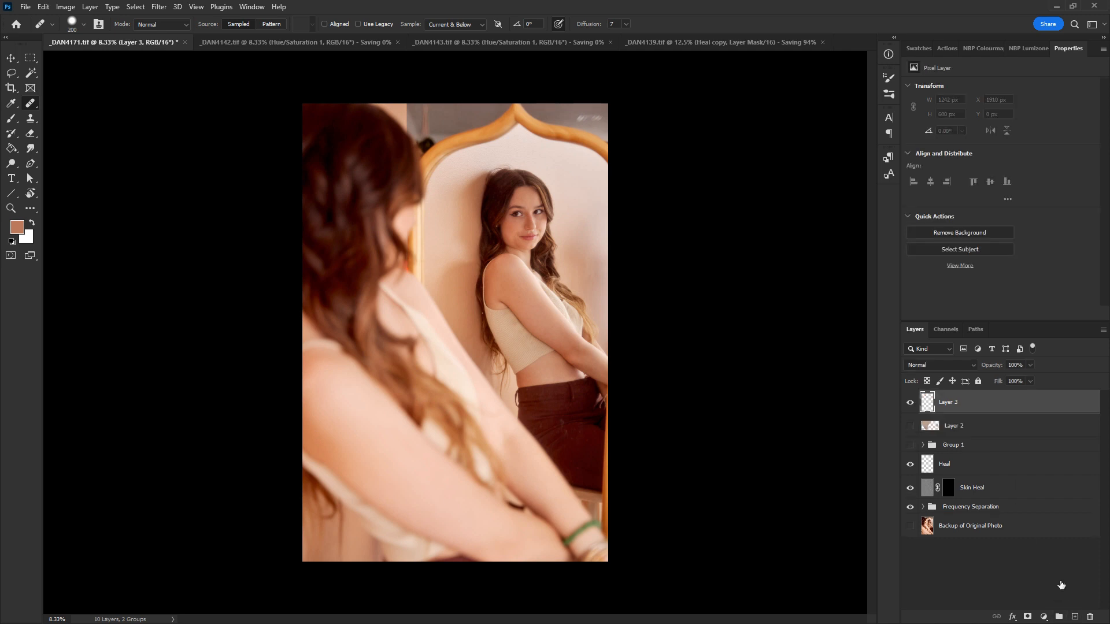
Step: Clone the grey background over the light wall strip between the foreground hair and the mirror frame on Layer 3, starting with a 250 px Clone Stamp
key("ctrl+plus")
left_click_drag(464, 143, 661, 411)
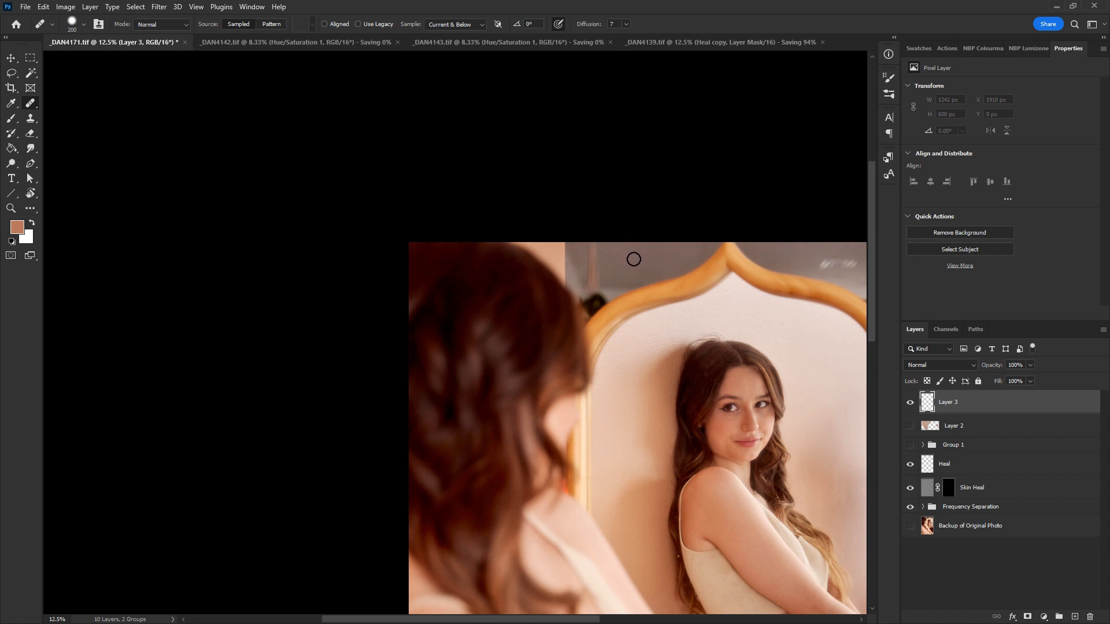
key("s")
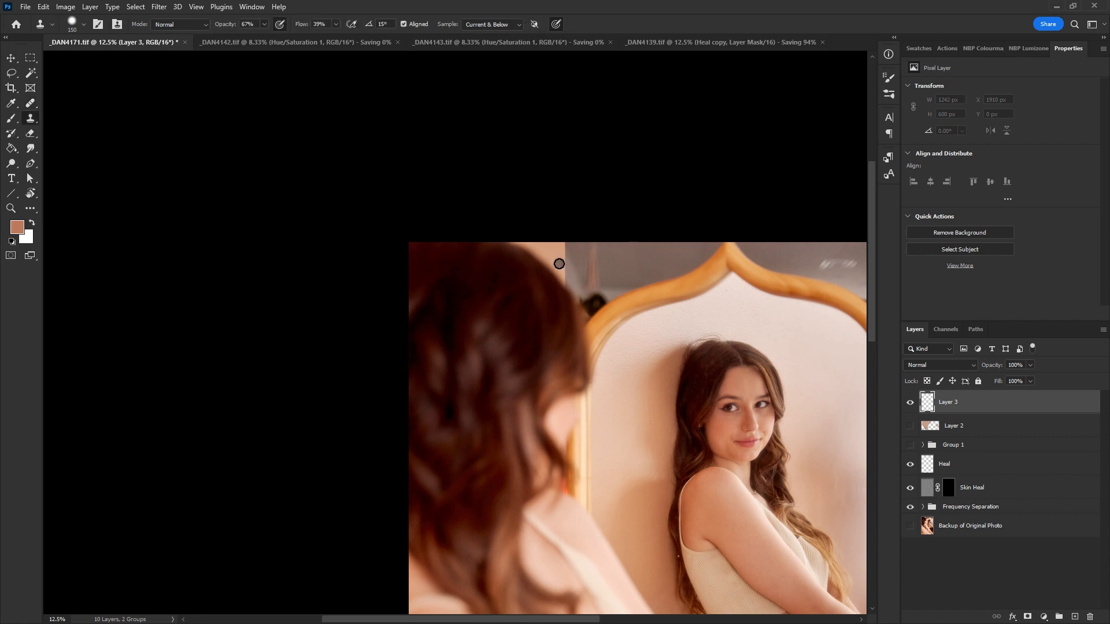
key("bracketright")
key("bracketright")
key("bracketright")
mouse_move(560, 243)
left_mouse_down()
mouse_move(516, 235)
mouse_move(604, 244)
mouse_move(560, 256)
left_mouse_up()
left_click(632, 255, "alt")
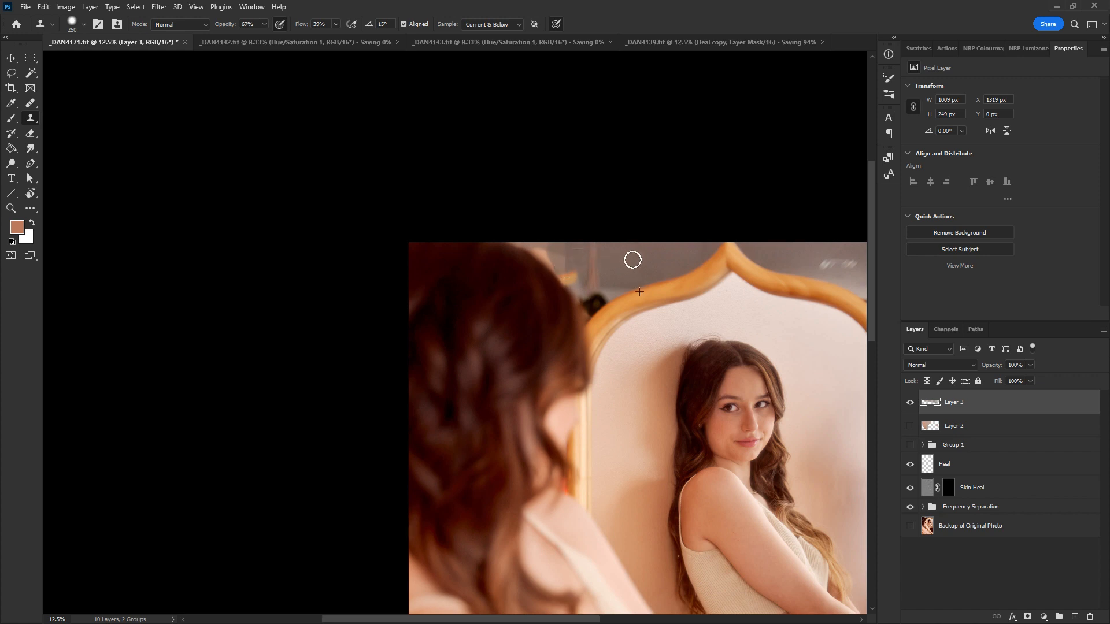
left_click(606, 246, "alt")
left_click_drag(566, 255, 610, 261)
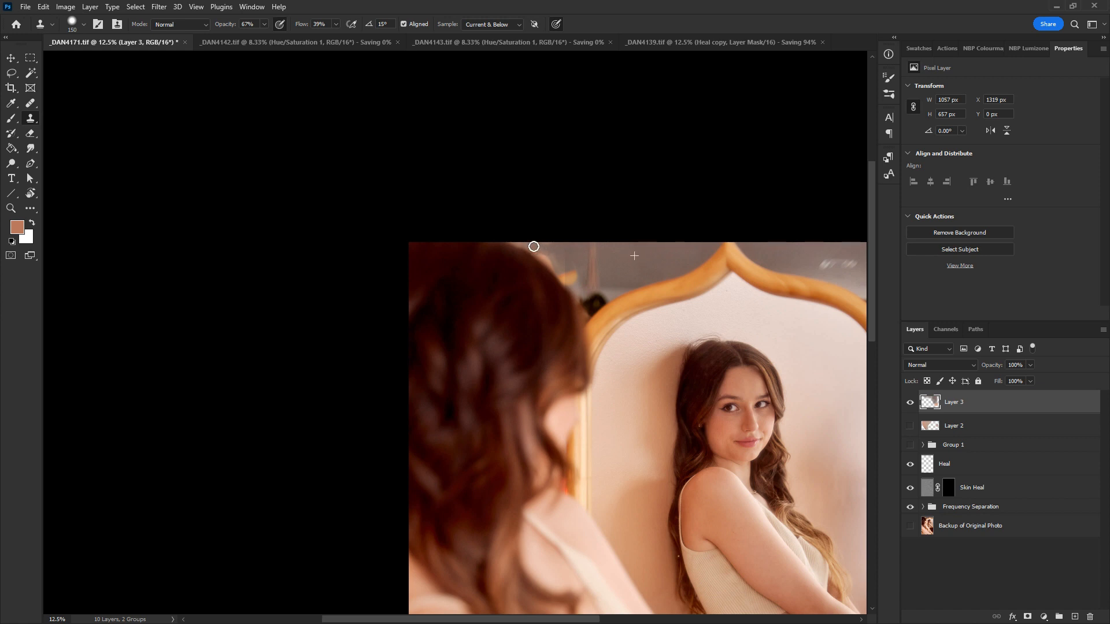
Step: Clean up the cloned background along the foreground hair's edge with a 150 px Clone Stamp, resampling nearby grey wall
left_click_drag(534, 247, 548, 260)
mouse_move(573, 271)
left_mouse_down()
mouse_move(564, 277)
mouse_move(540, 247)
left_mouse_up()
left_click(633, 257, "alt")
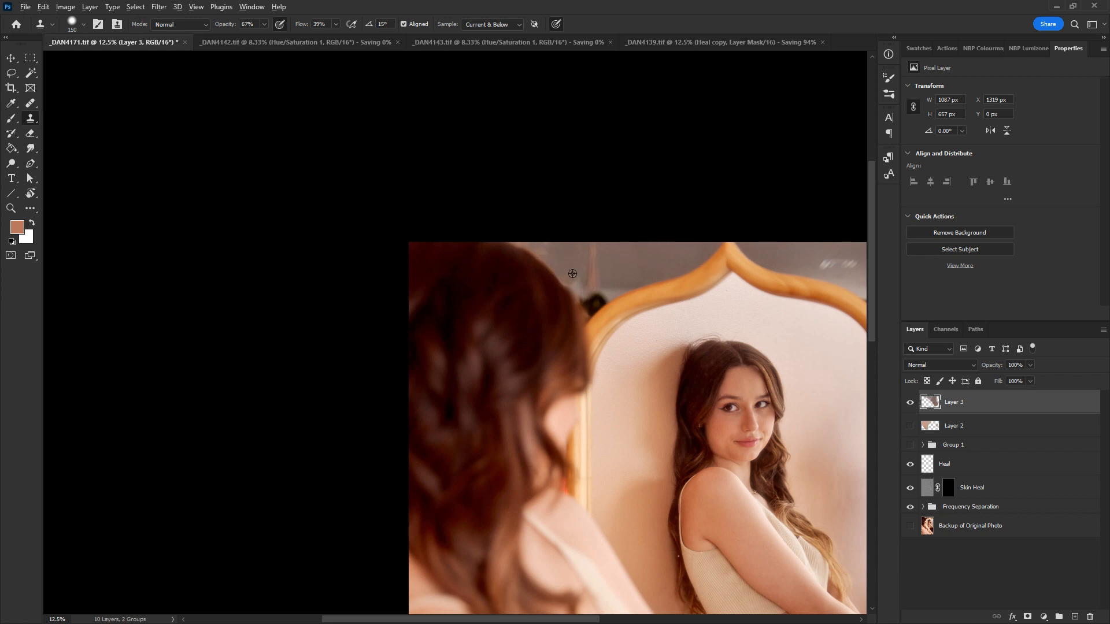
left_click(621, 267, "alt")
mouse_move(579, 274)
left_mouse_down()
mouse_move(642, 264)
mouse_move(541, 247)
left_mouse_up()
mouse_move(638, 242)
left_mouse_down()
mouse_move(539, 239)
mouse_move(551, 253)
mouse_move(519, 238)
mouse_move(553, 248)
mouse_move(534, 250)
mouse_move(552, 263)
mouse_move(639, 259)
mouse_move(562, 275)
left_mouse_up()
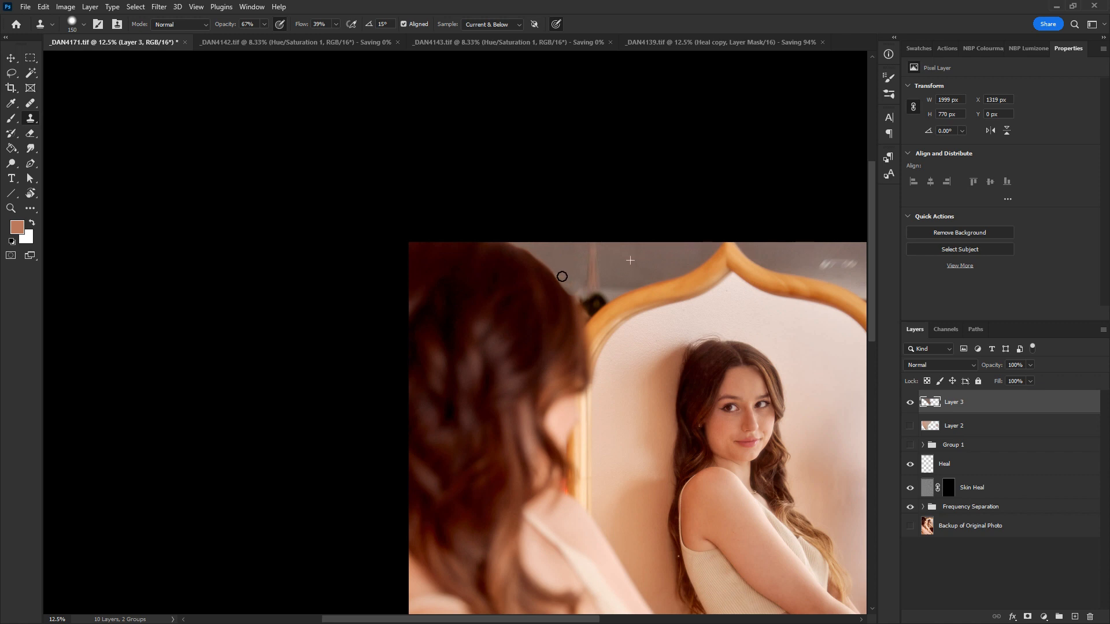
left_click(636, 261, "alt")
left_click(580, 266)
left_click_drag(559, 266, 563, 258)
Step: Add an inverted black mask to Layer 3 and try to reveal the cloned area with the Clone Stamp at 59% flow
left_click(1028, 617)
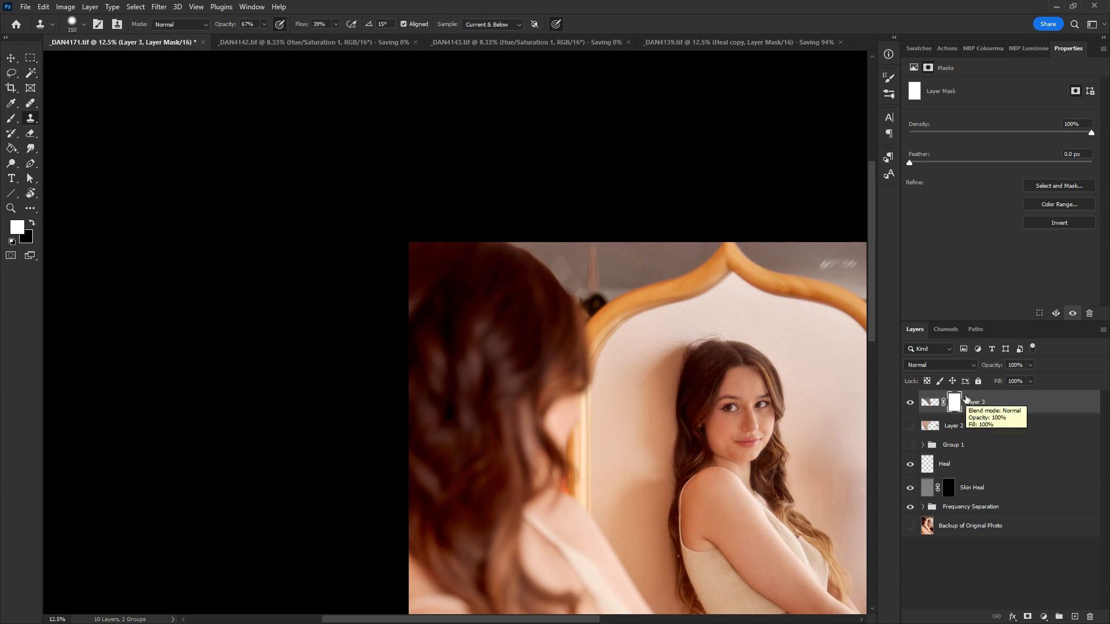
key("ctrl+i")
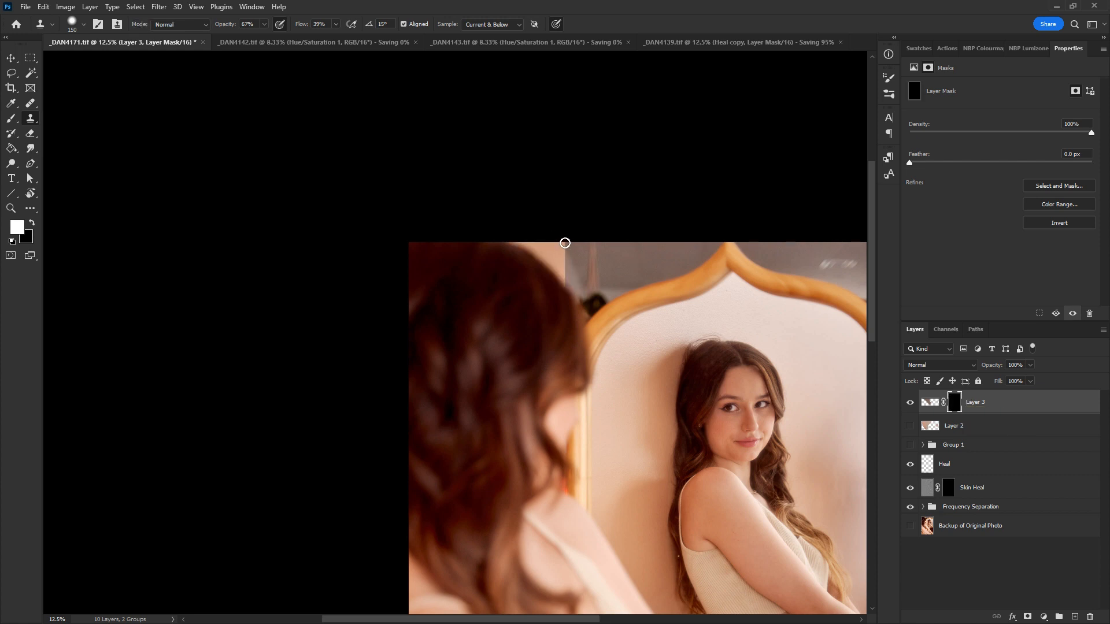
key("]")
key("x")
key("x")
left_click(336, 25)
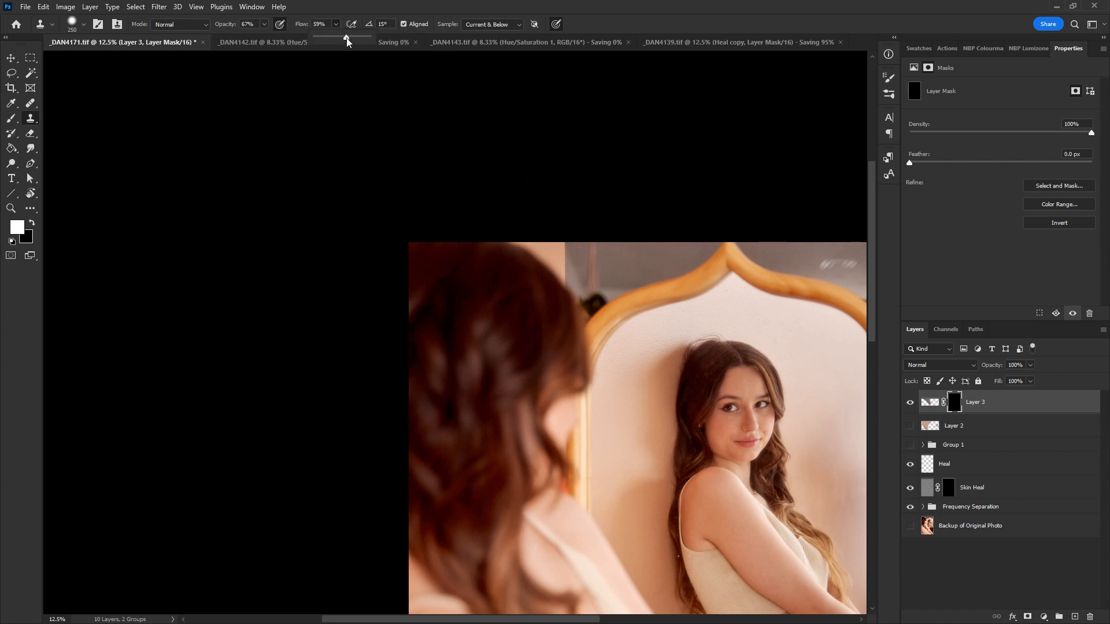
left_click(554, 240)
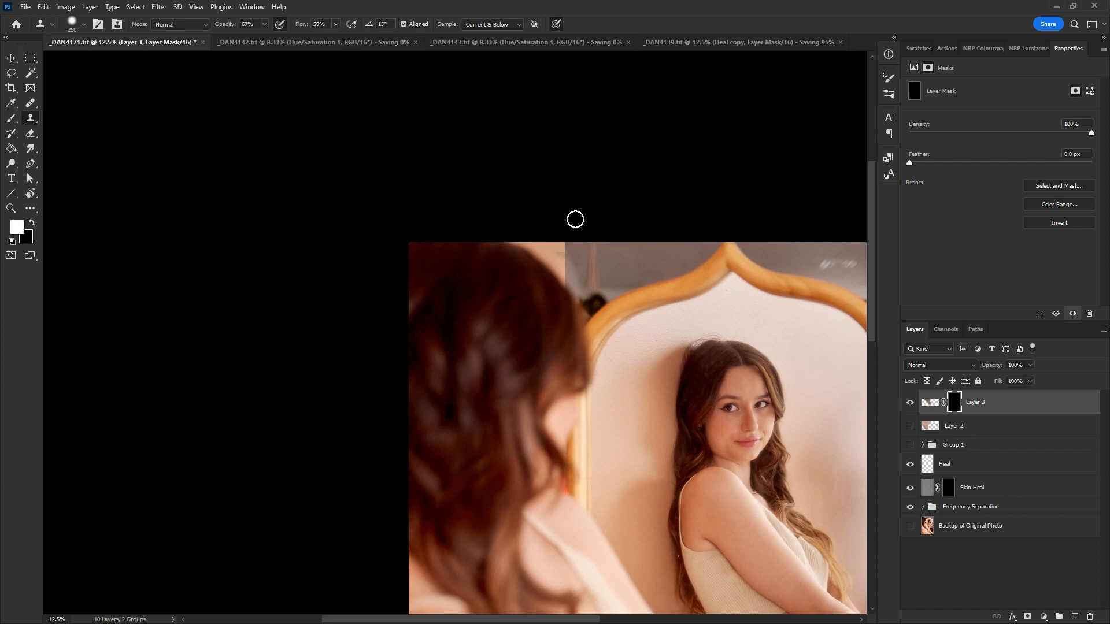
key("x")
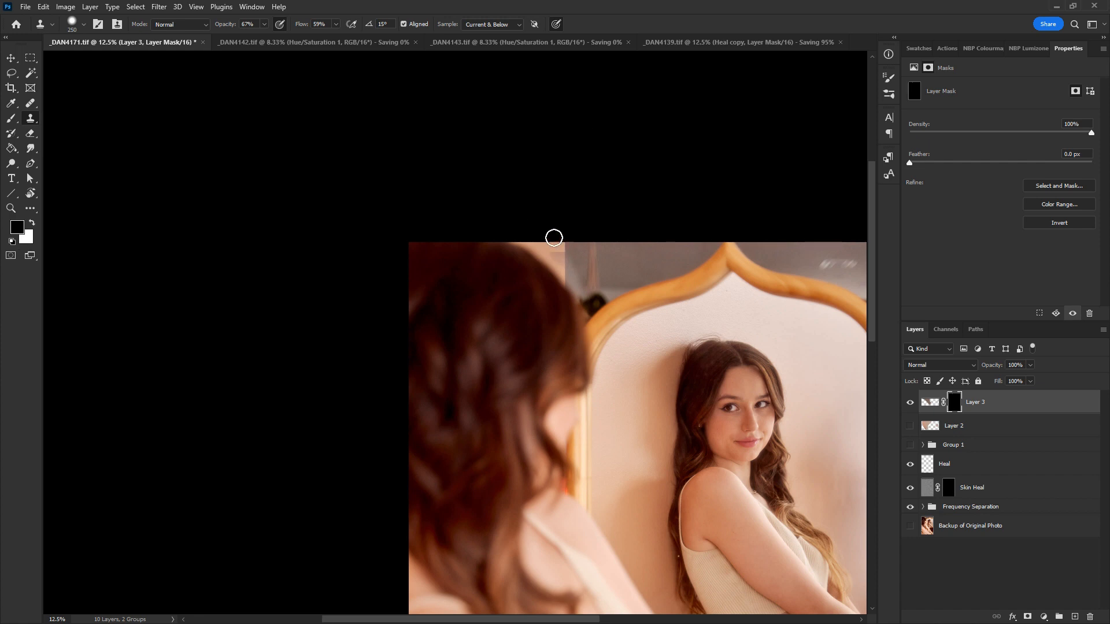
key("x")
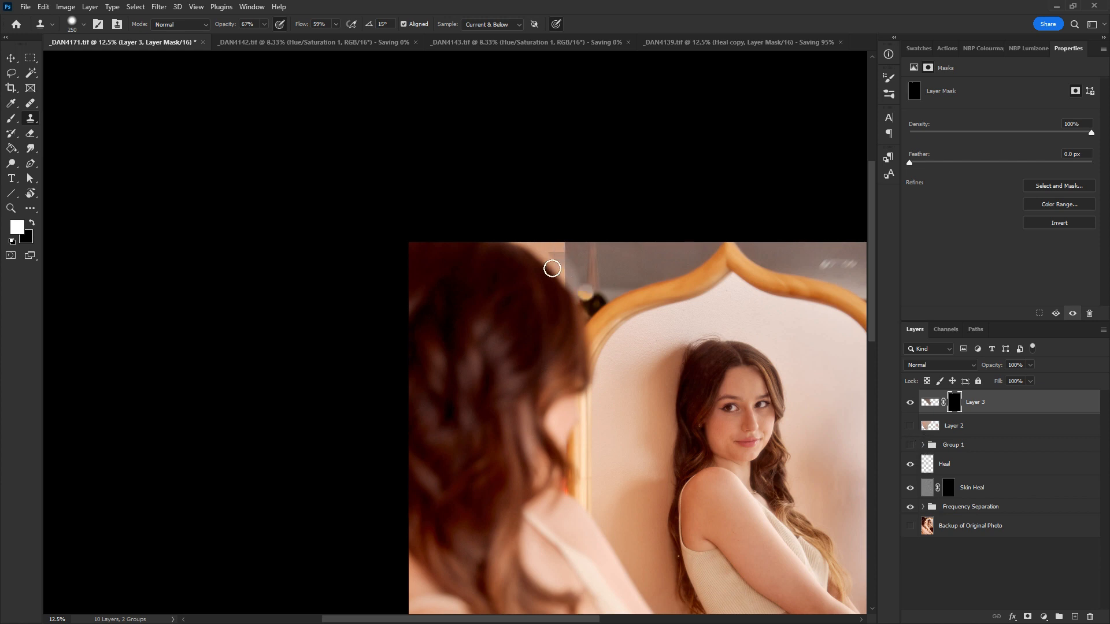
mouse_move(556, 253)
left_mouse_down()
mouse_move(567, 272)
mouse_move(554, 235)
left_mouse_up()
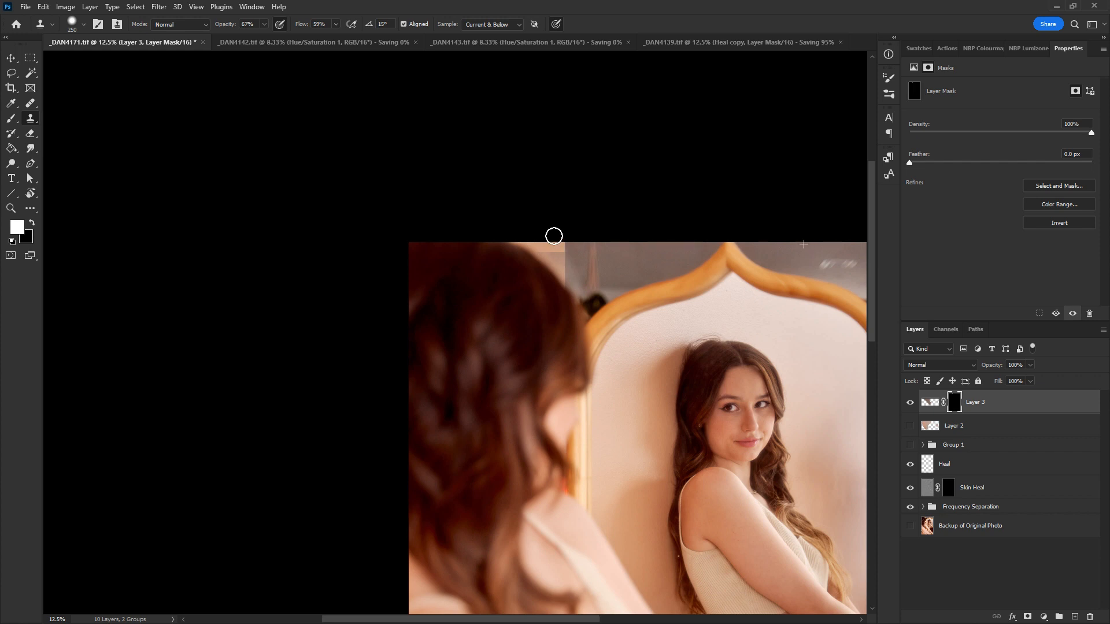
Step: Compare the photo with Layer 3 hidden and shown, and delete the layer's mask
left_click(934, 407)
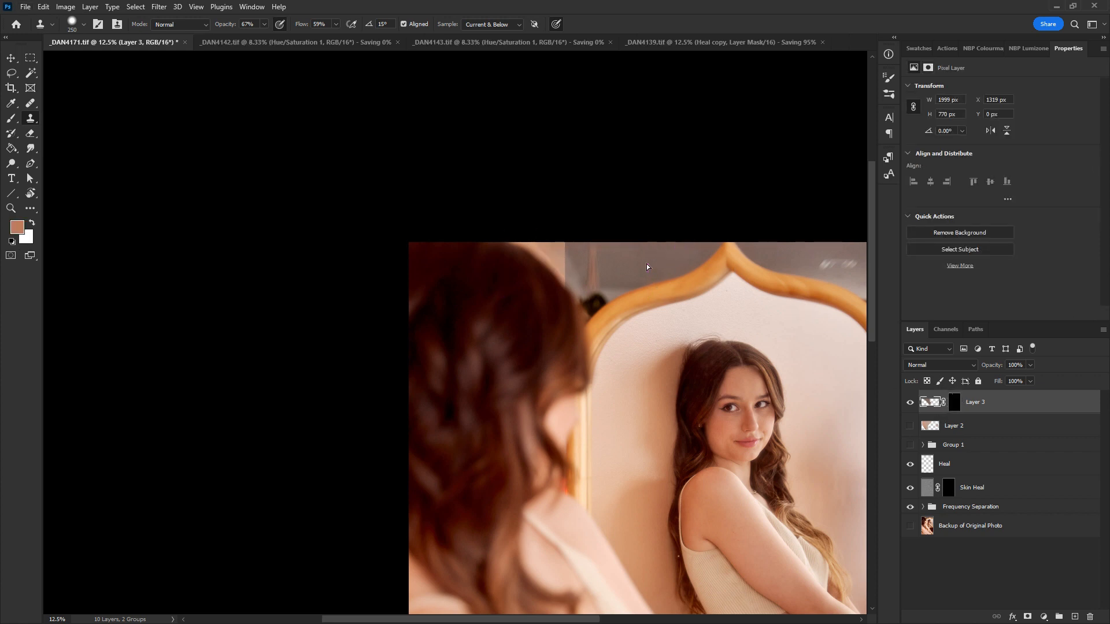
left_click(952, 402)
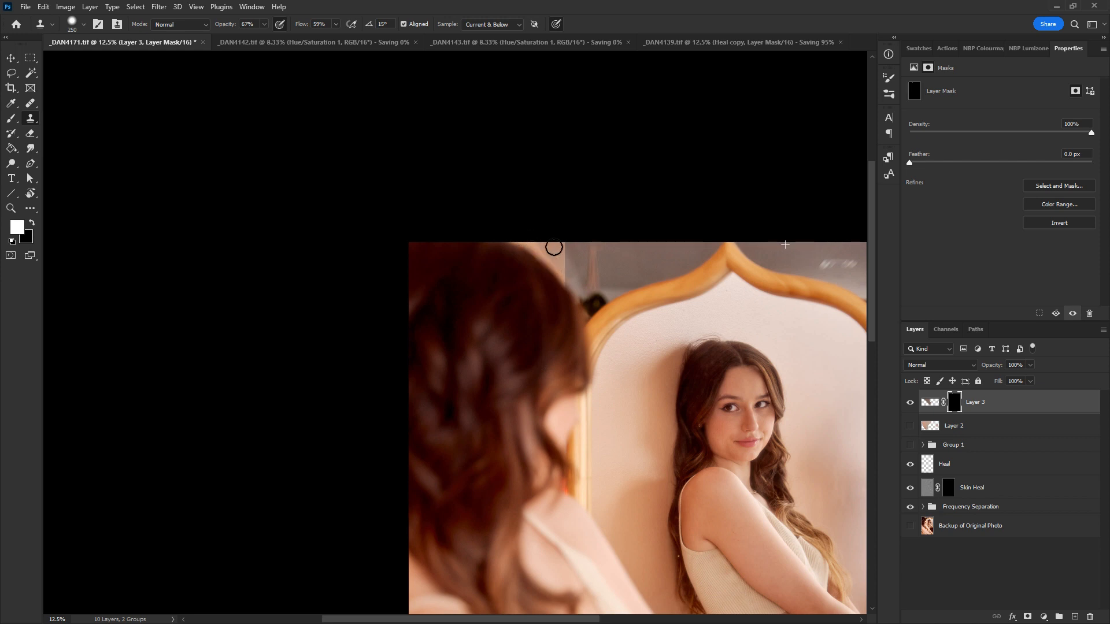
left_click(910, 404)
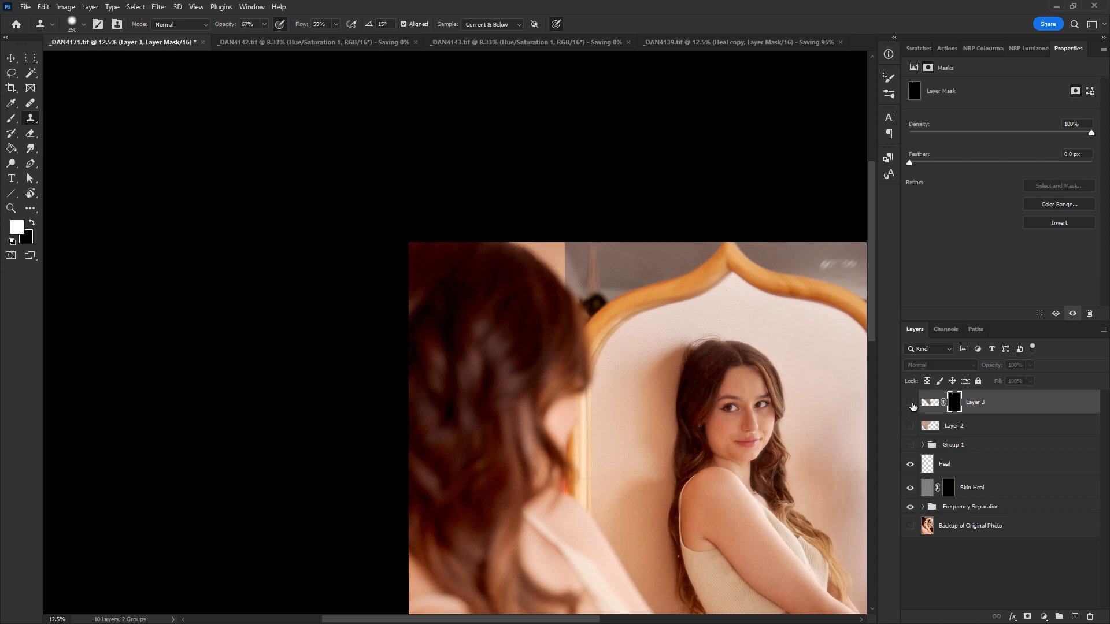
left_click(912, 404)
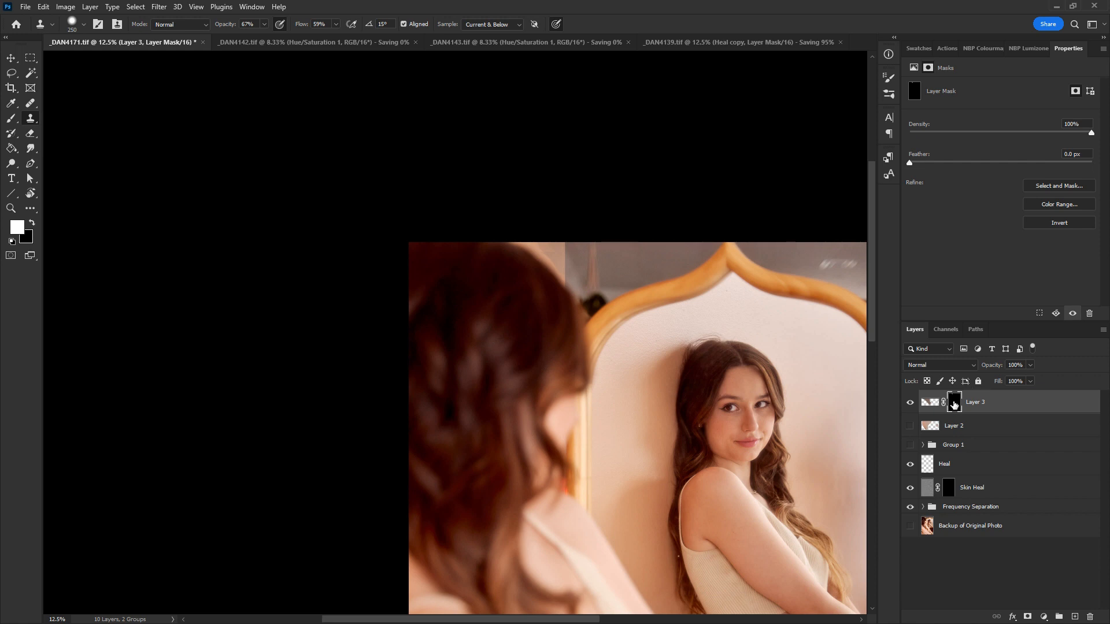
left_click_drag(955, 405, 1090, 617)
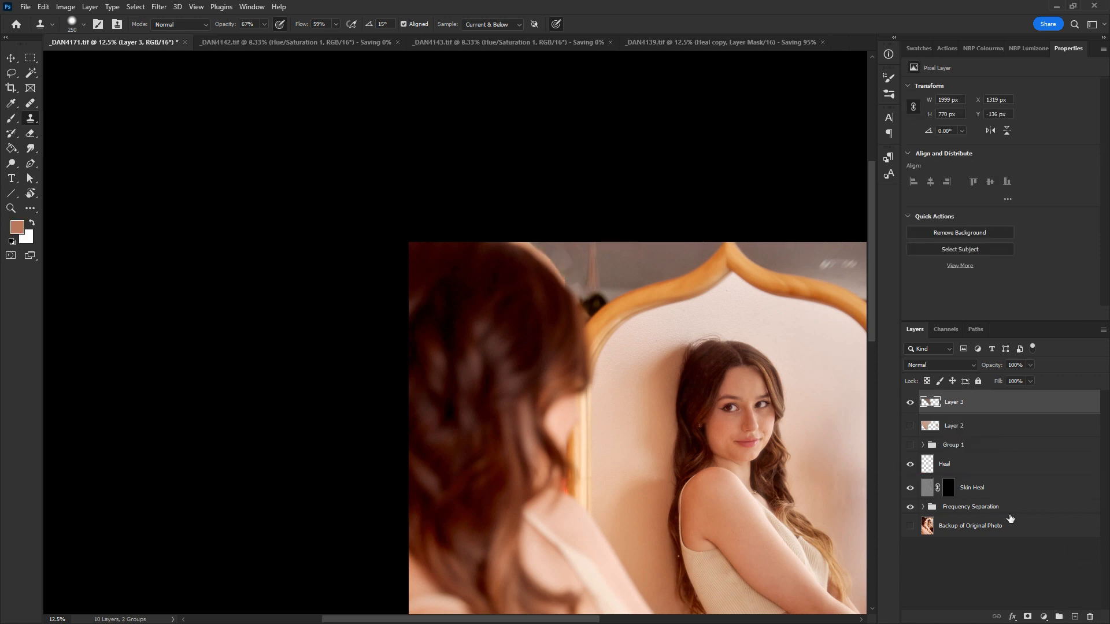
Step: Clone more grey background on Layer 3 over the remaining light strip and uneven patches beside the foreground hair
left_click_drag(589, 266, 570, 268)
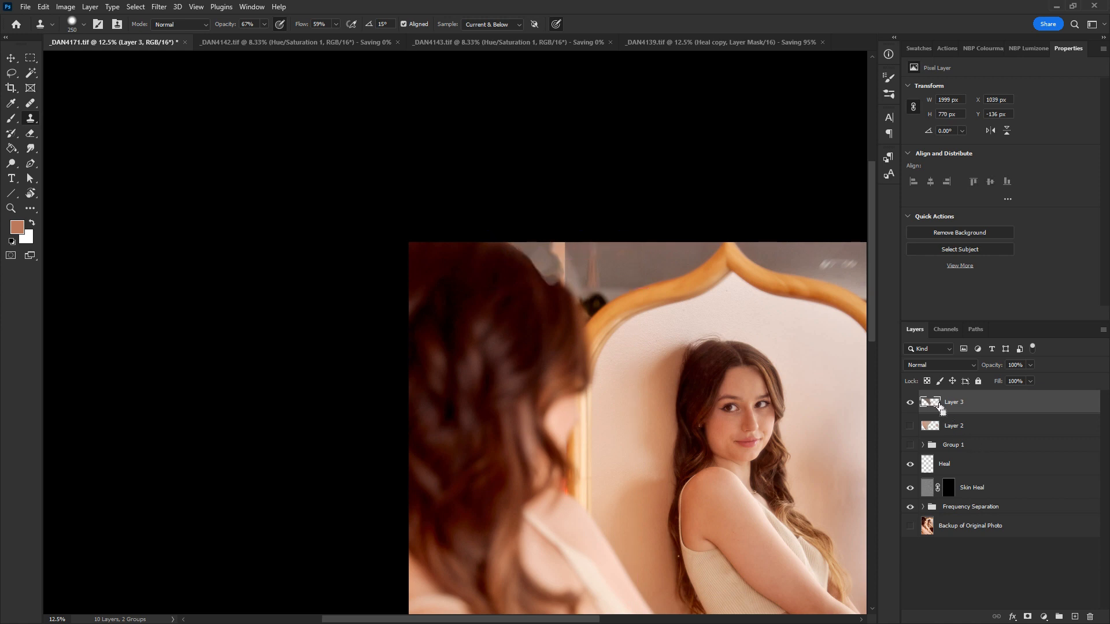
left_click(664, 262, "alt")
mouse_move(554, 245)
left_mouse_down()
mouse_move(623, 252)
mouse_move(559, 256)
mouse_move(568, 276)
mouse_move(562, 248)
left_mouse_up()
left_click(639, 256, "alt")
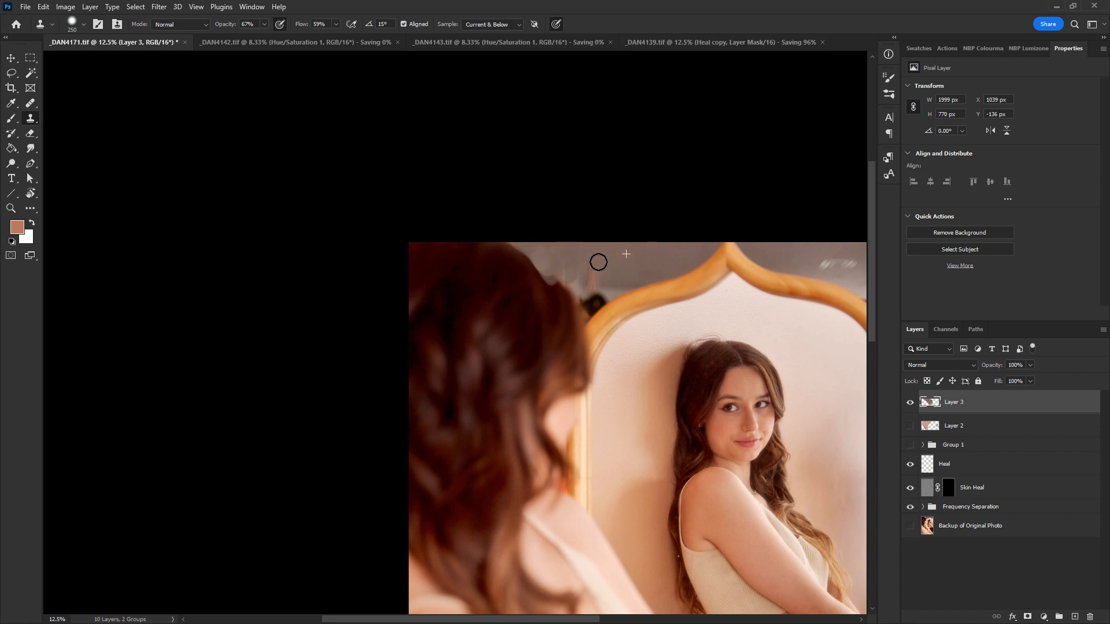
mouse_move(598, 257)
left_mouse_down()
mouse_move(599, 279)
mouse_move(567, 265)
mouse_move(567, 279)
mouse_move(538, 251)
mouse_move(596, 258)
mouse_move(567, 268)
mouse_move(527, 234)
left_mouse_up()
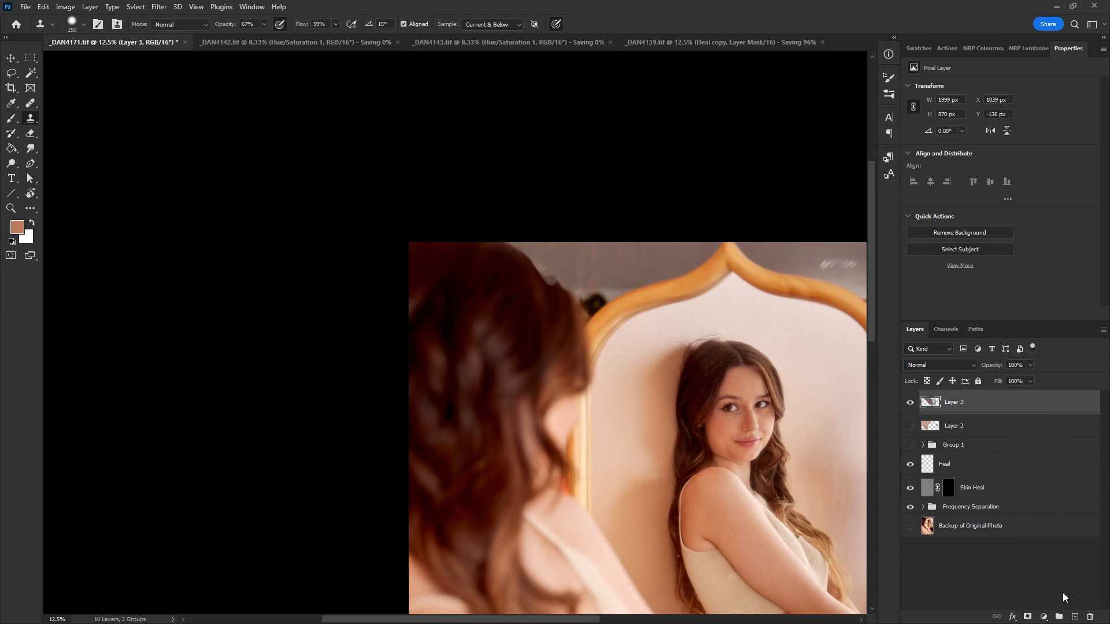
Step: Add an inverted black mask to Layer 3 and paint the cloned background back in beside the hair with a white brush at 24% flow
left_click(1028, 618)
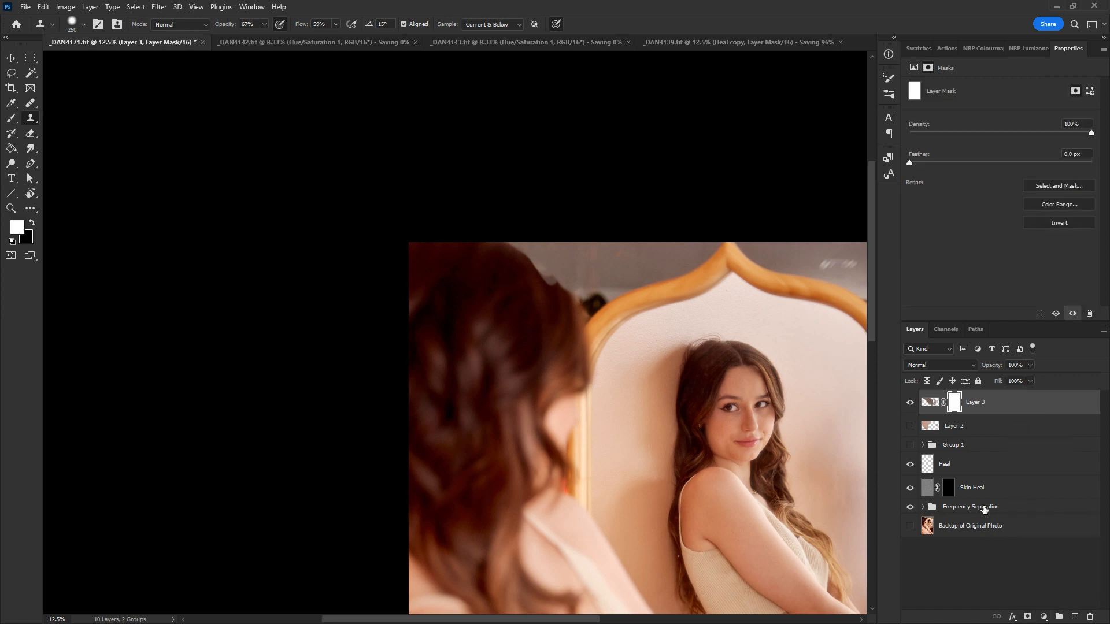
key("ctrl+i")
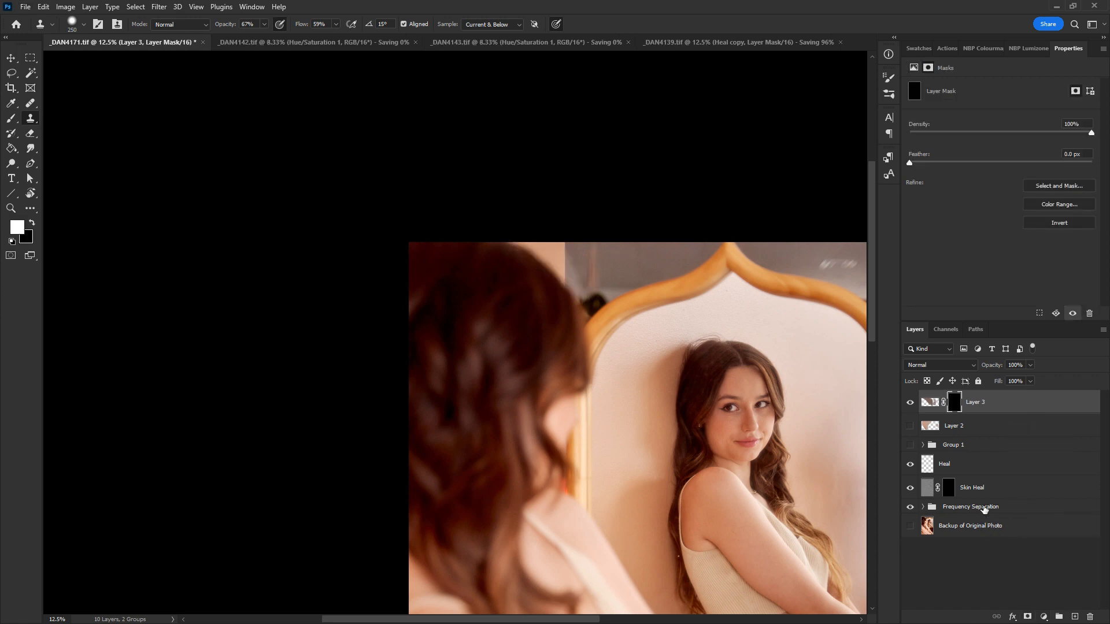
key("b")
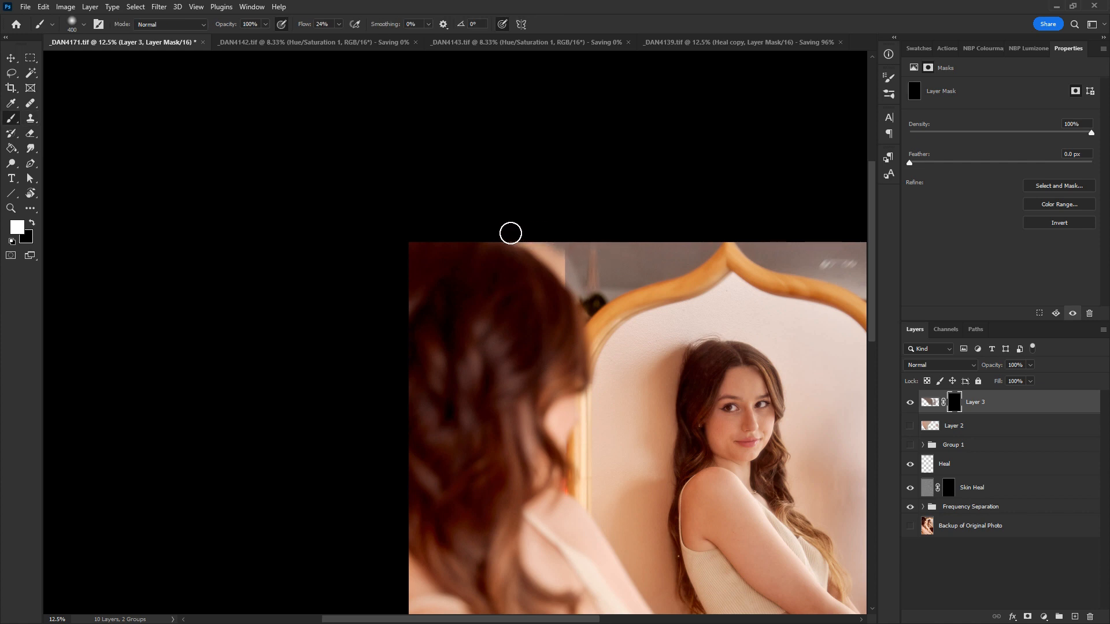
left_click_drag(550, 250, 564, 270)
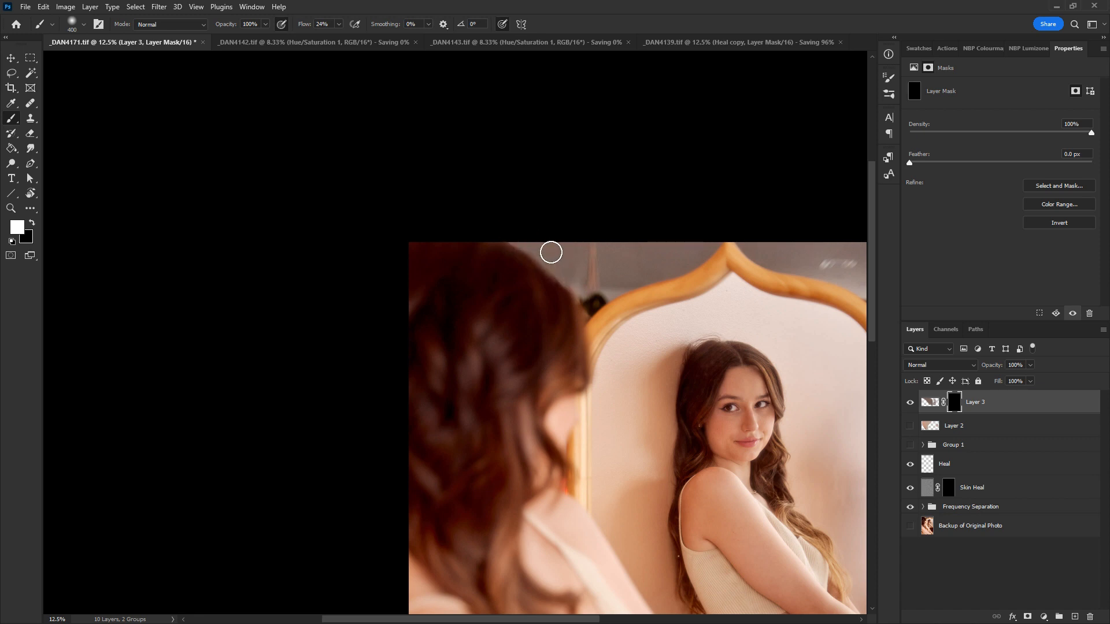
Step: Refine Layer 3's mask along the foreground hair's edge with a resized brush up to 600 px, switching to black to restore hair
key("bracketleft")
key("bracketleft")
key("bracketleft")
key("bracketleft")
key("bracketleft")
key("bracketleft")
key("bracketright")
key("bracketright")
key("bracketright")
key("bracketright")
key("bracketright")
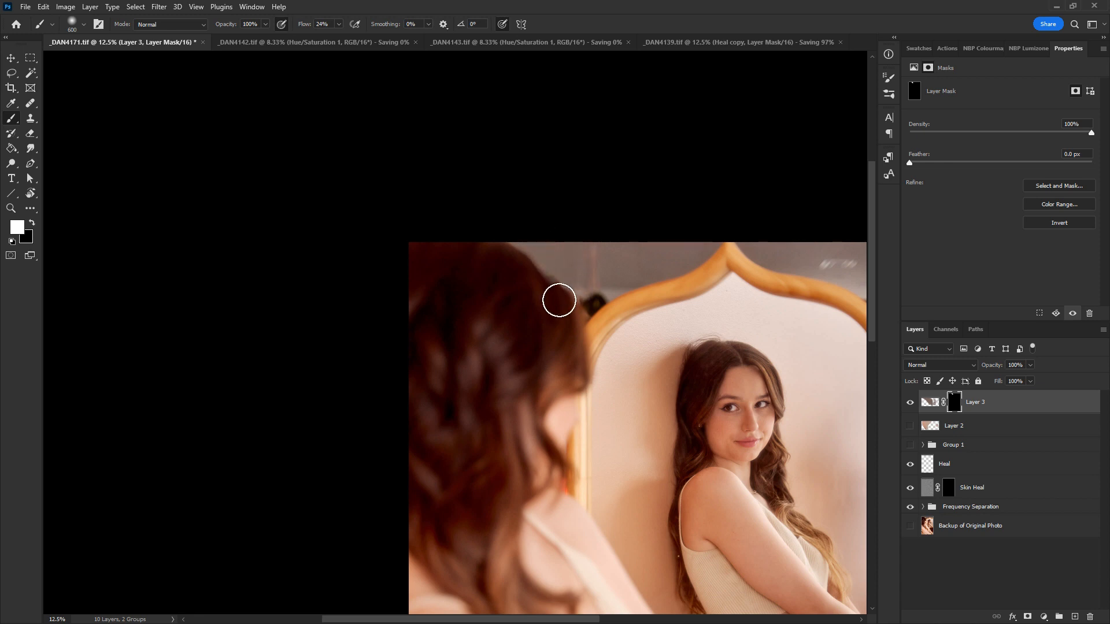
key("x")
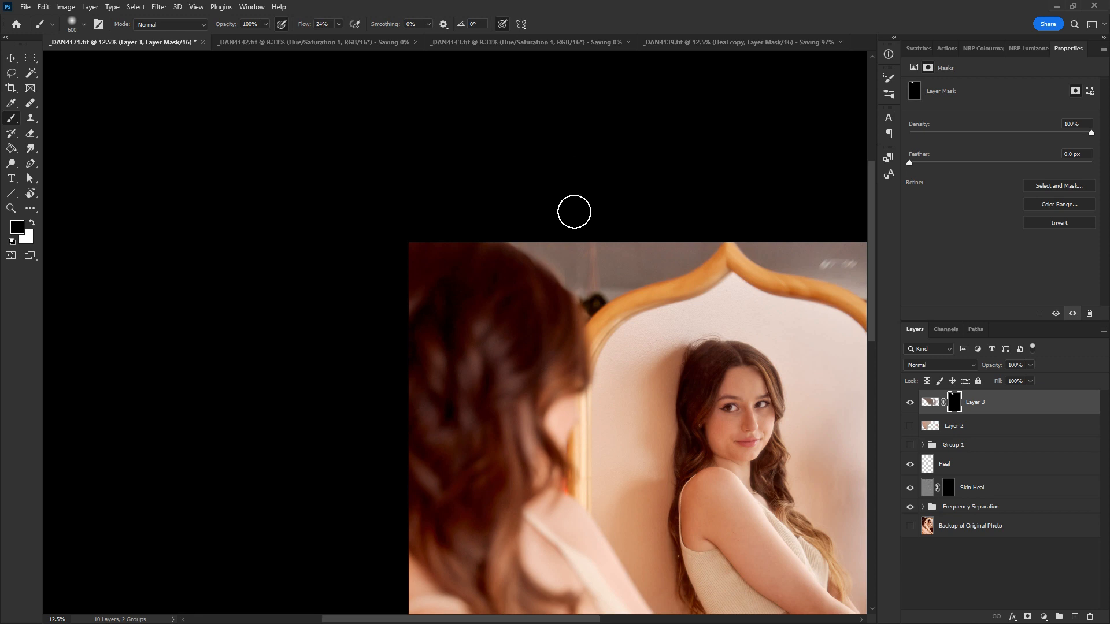
Step: Add a new layer above Layer 3 and heal the vertical streak in the grey background beside the foreground hair
key("ctrl+minus")
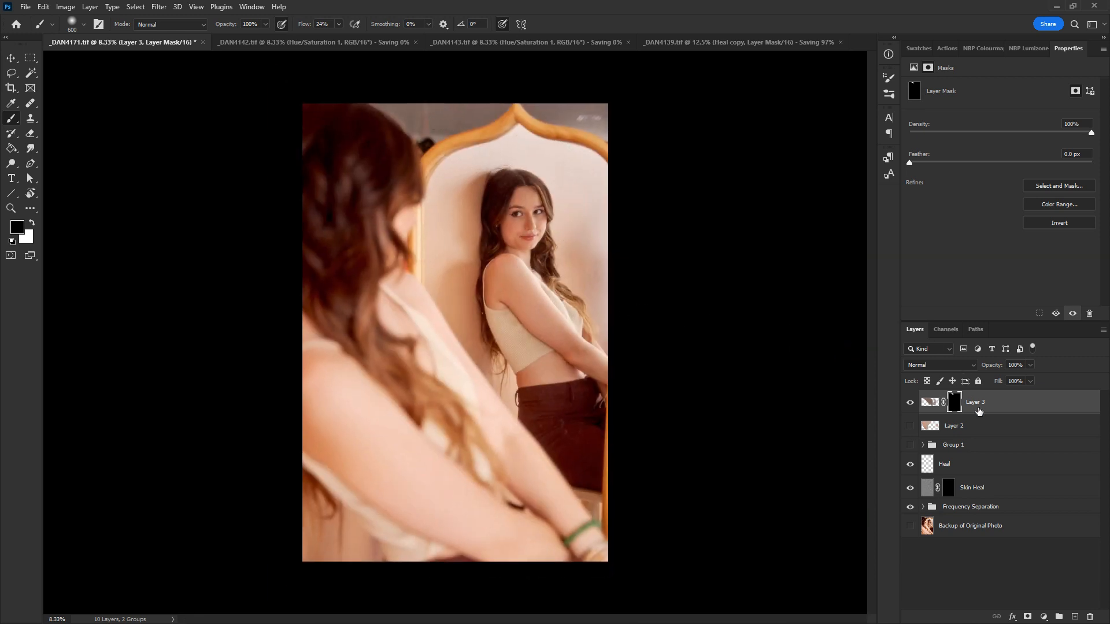
left_click(1070, 617)
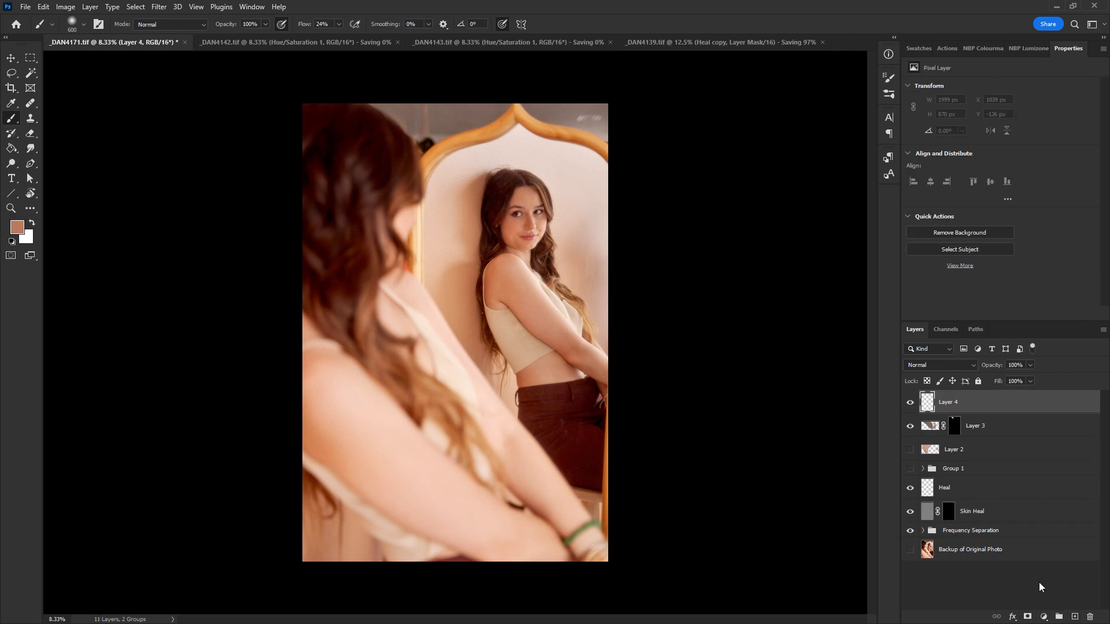
key("s")
key("alt+s")
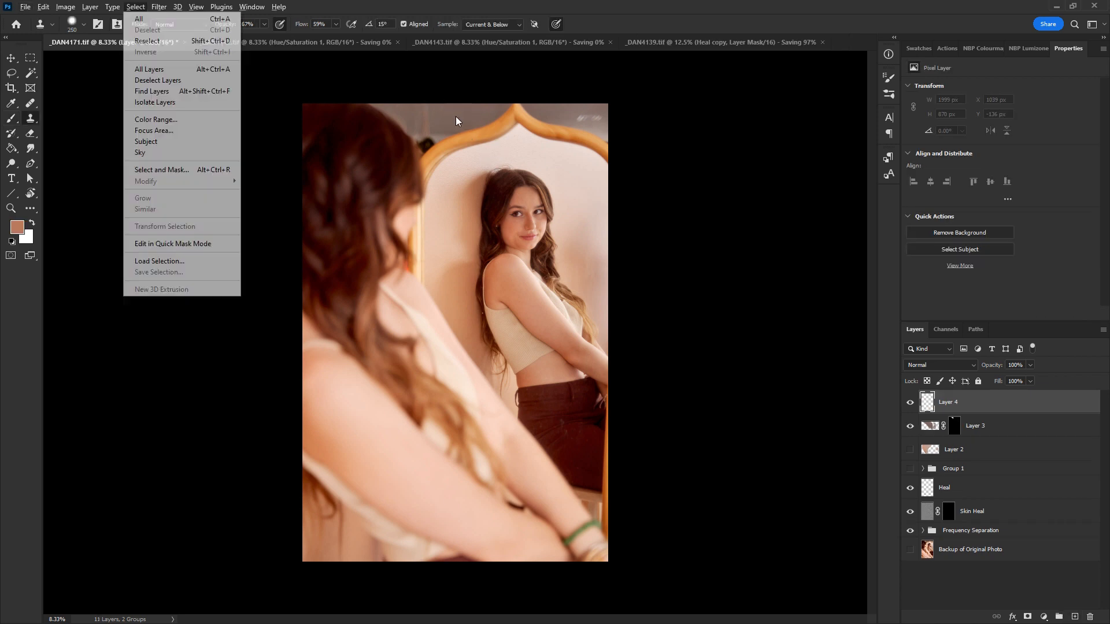
left_click(484, 8)
left_click(30, 103)
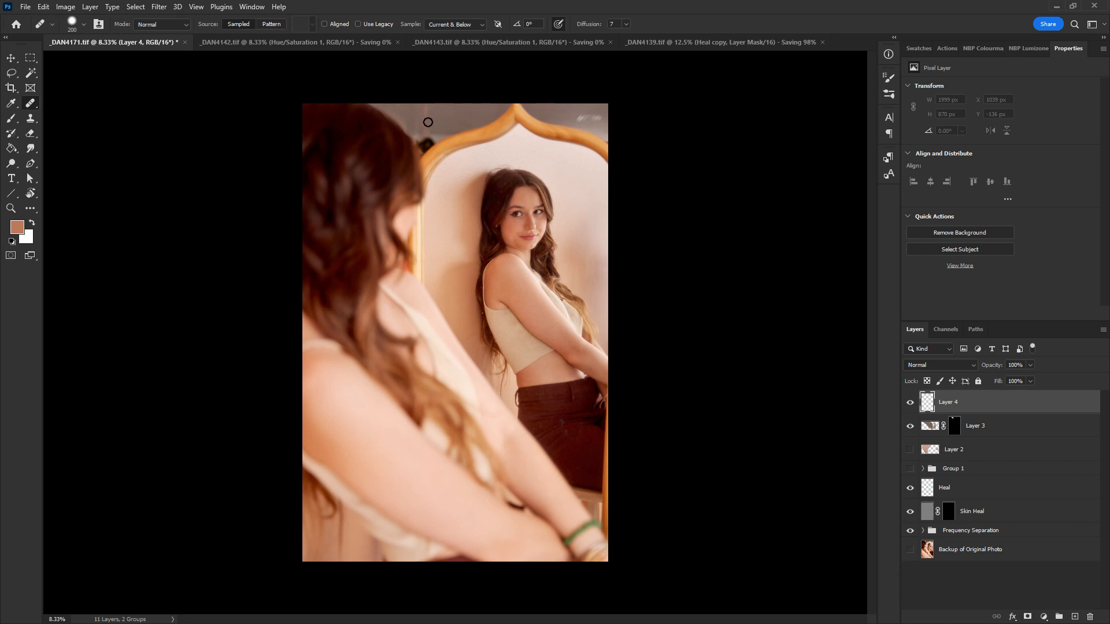
mouse_move(426, 109)
left_mouse_down()
mouse_move(458, 117)
mouse_move(425, 103)
mouse_move(451, 115)
mouse_move(424, 129)
mouse_move(415, 113)
mouse_move(457, 109)
mouse_move(415, 106)
left_mouse_up()
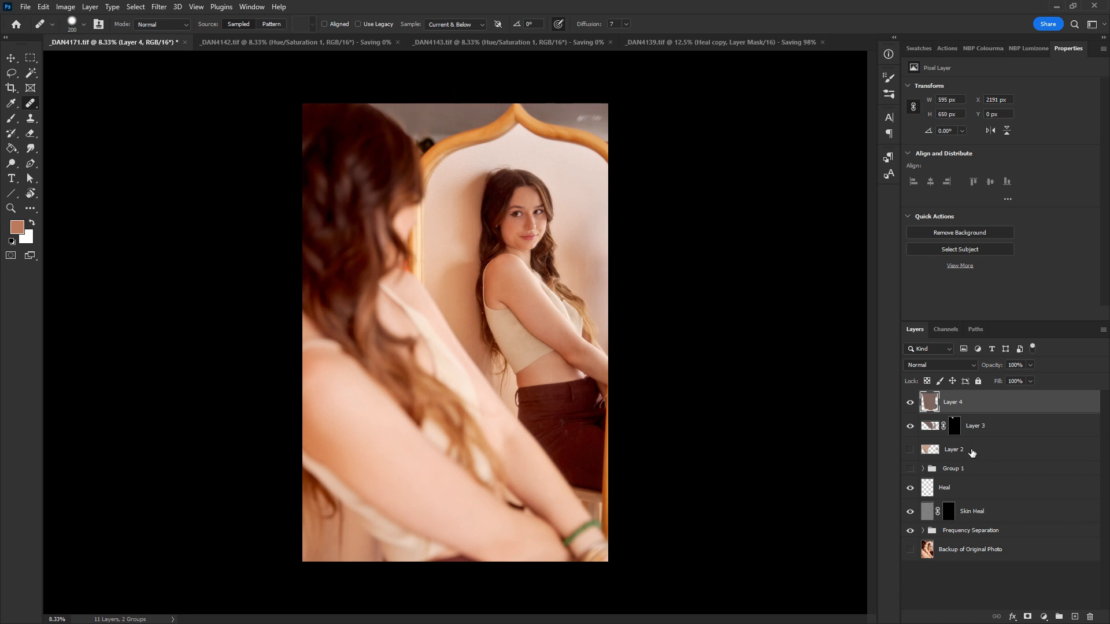
Step: Delete the hidden Layer 2 and Group 1
left_click(979, 453)
left_click(1011, 469, "shift")
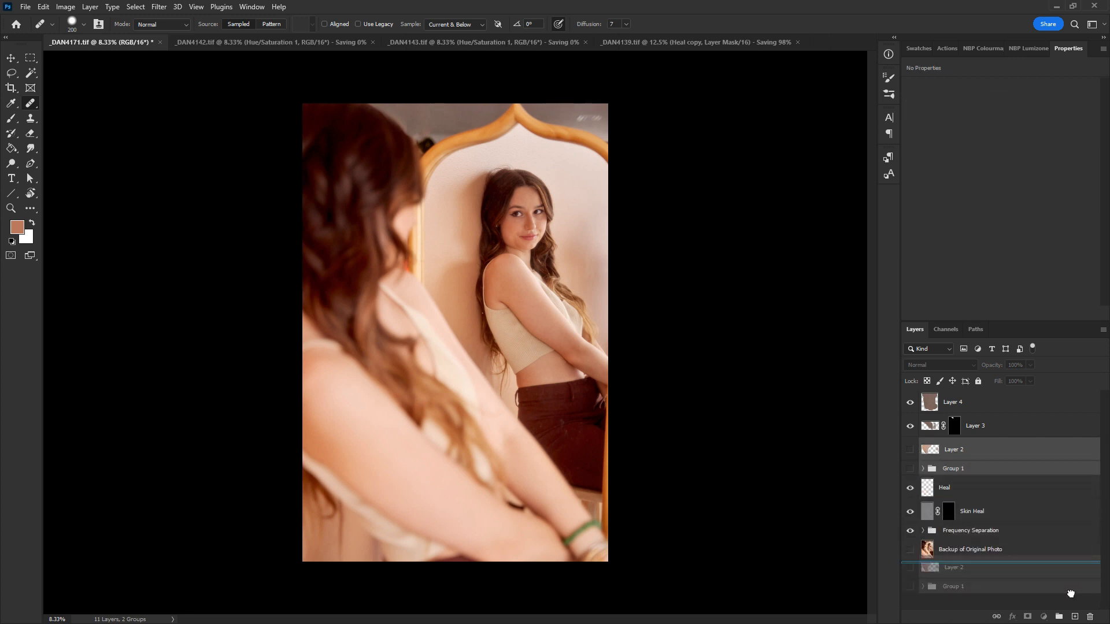
key("Delete")
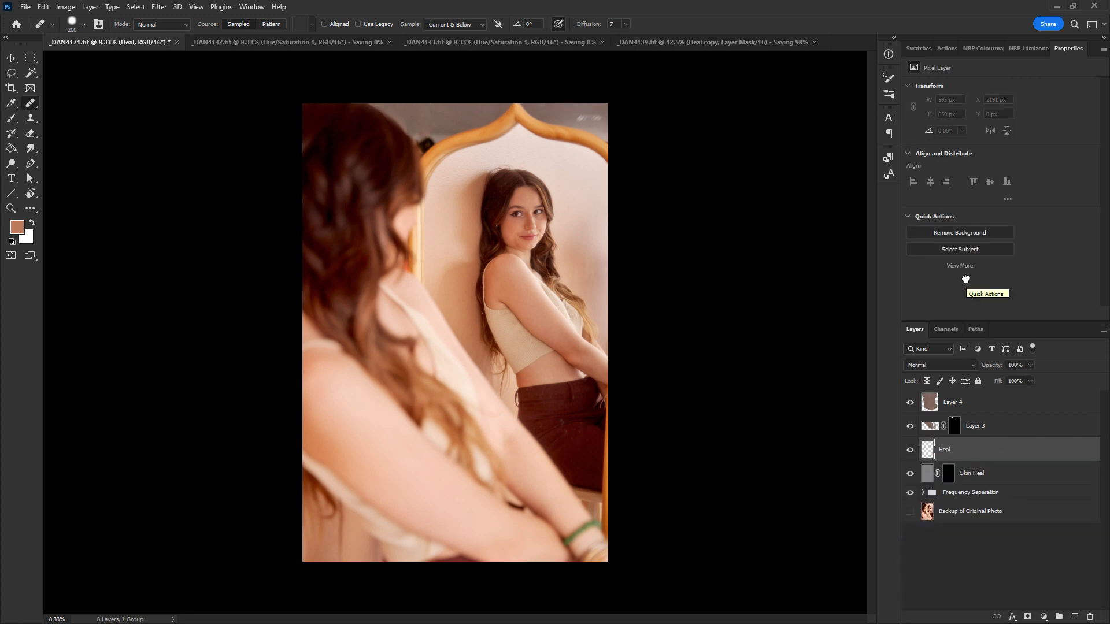
Step: Save the changes to _DAN4171.tif and open the progress list of the documents being saved
key("ctrl+w")
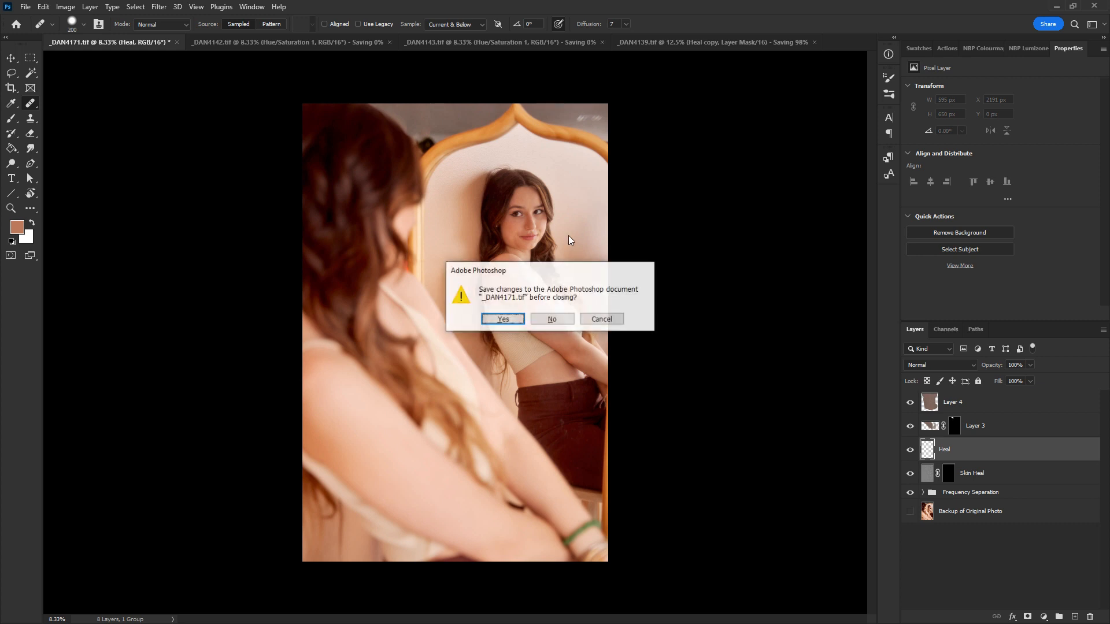
left_click(516, 325)
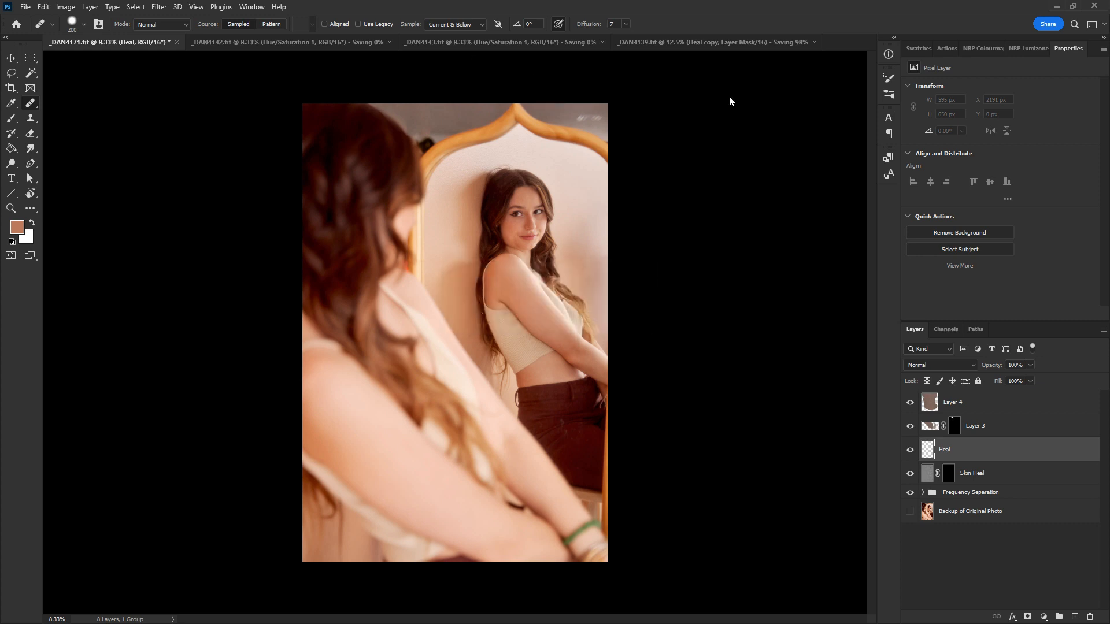
key("ctrl+s")
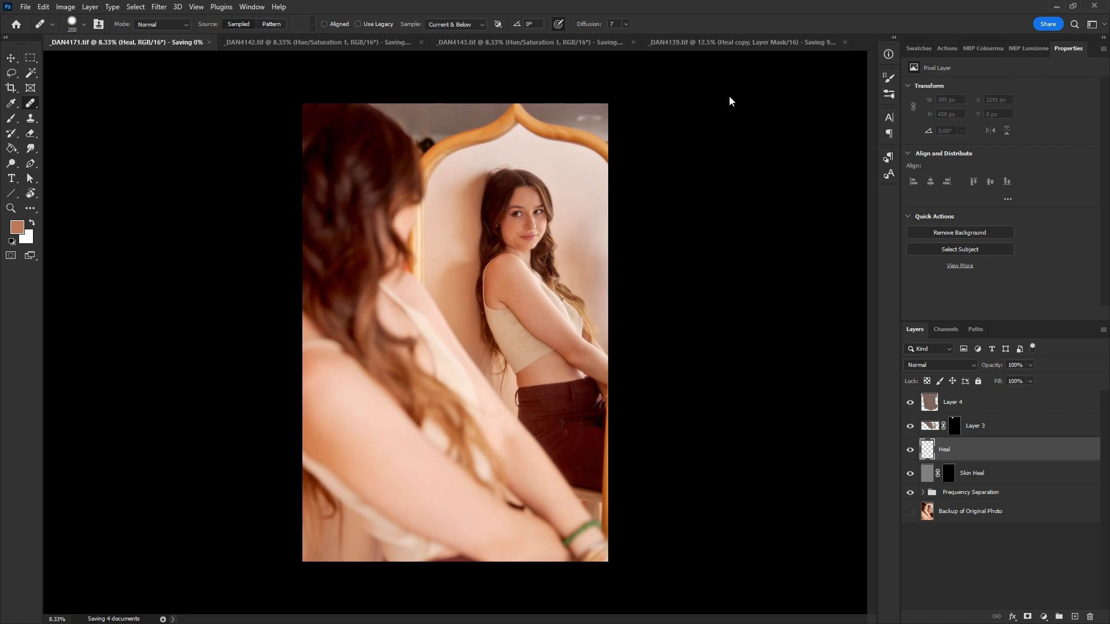
key("b")
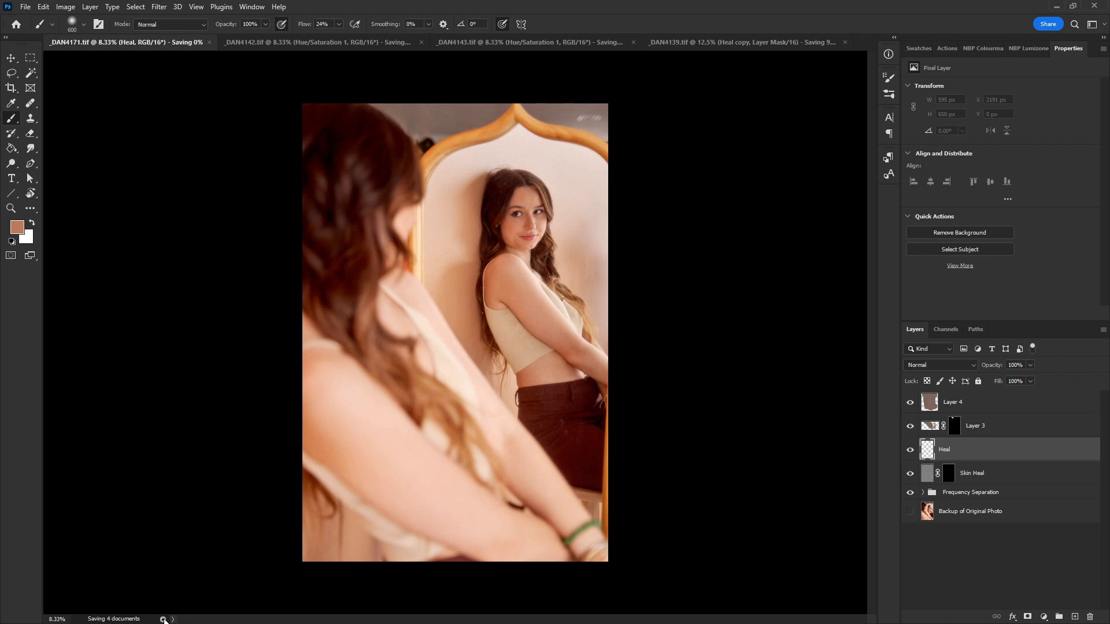
left_click(163, 619)
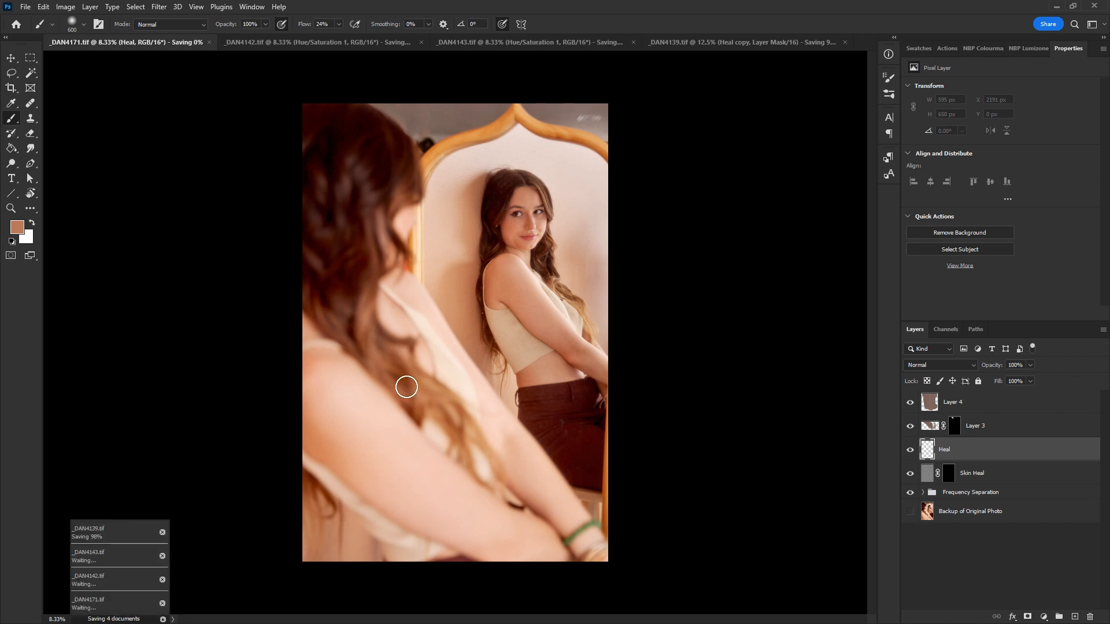